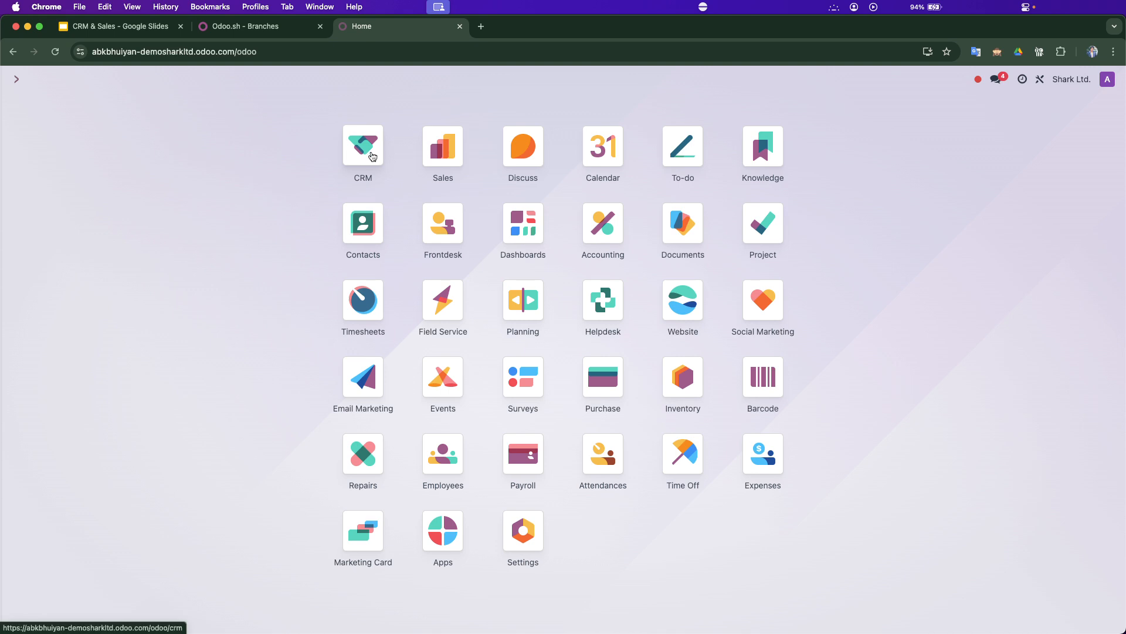
# - Open the CRM pipeline without the My Pipeline filter and review the CRM workflow slide in Google Slides
pyautogui.click(372, 156)
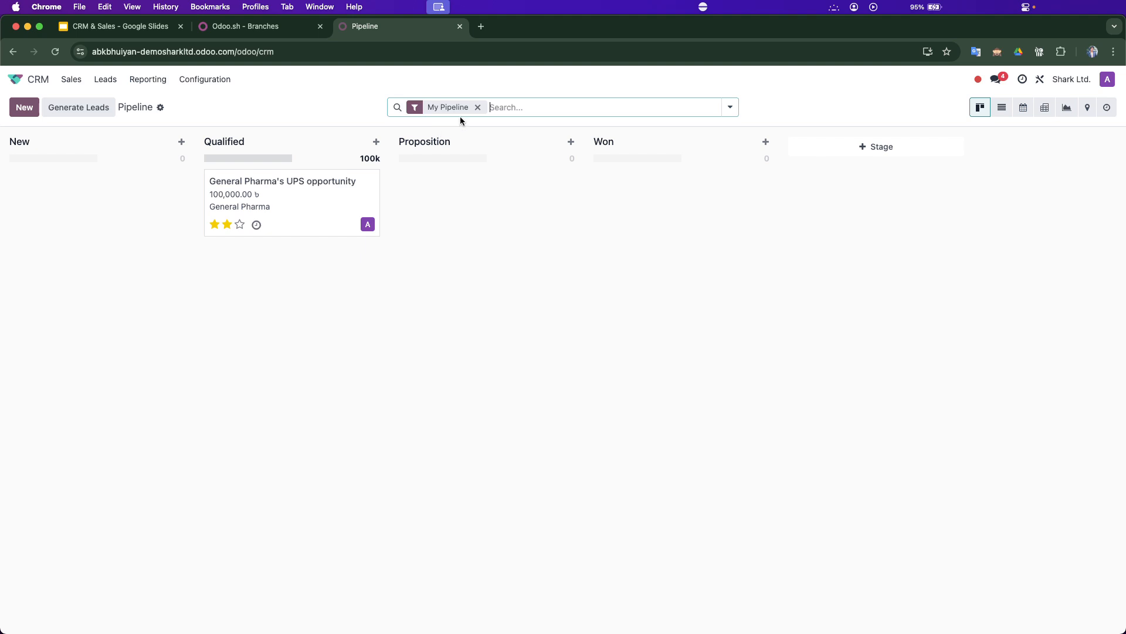
pyautogui.click(477, 107)
pyautogui.press('super+1')
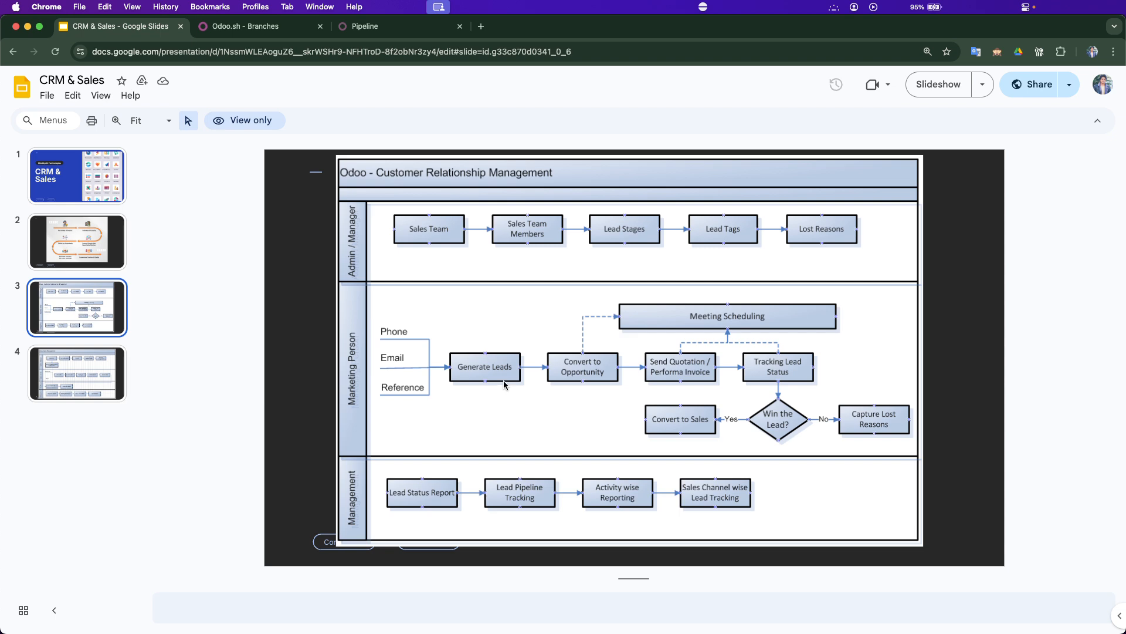
pyautogui.click(373, 30)
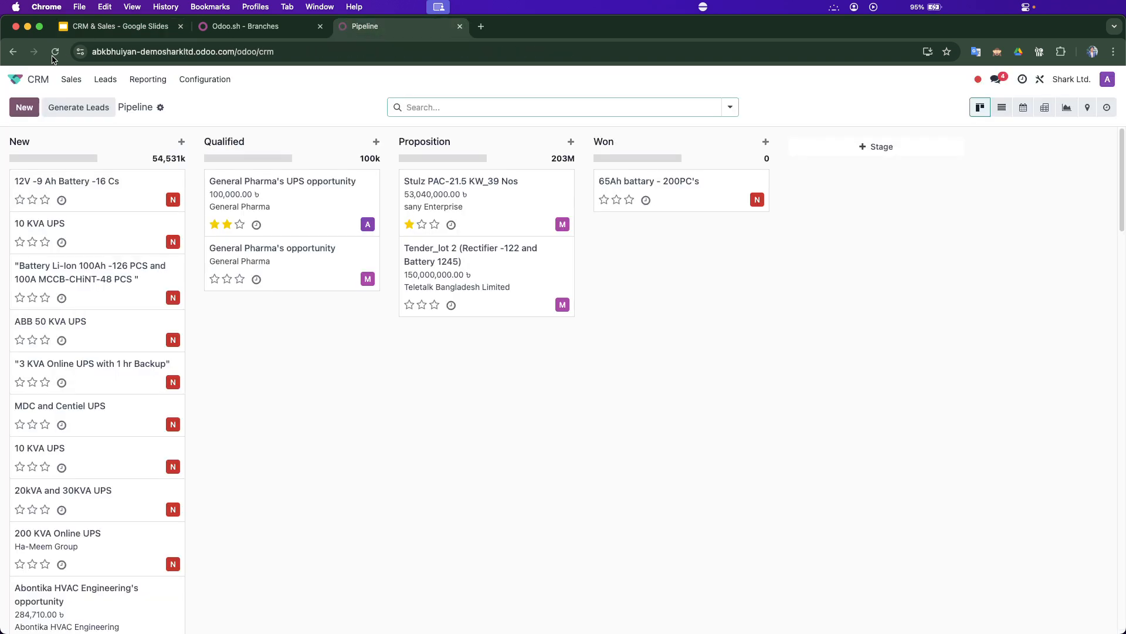
# - Return to the CRM app and open its Leads list
pyautogui.click(15, 79)
pyautogui.click(364, 154)
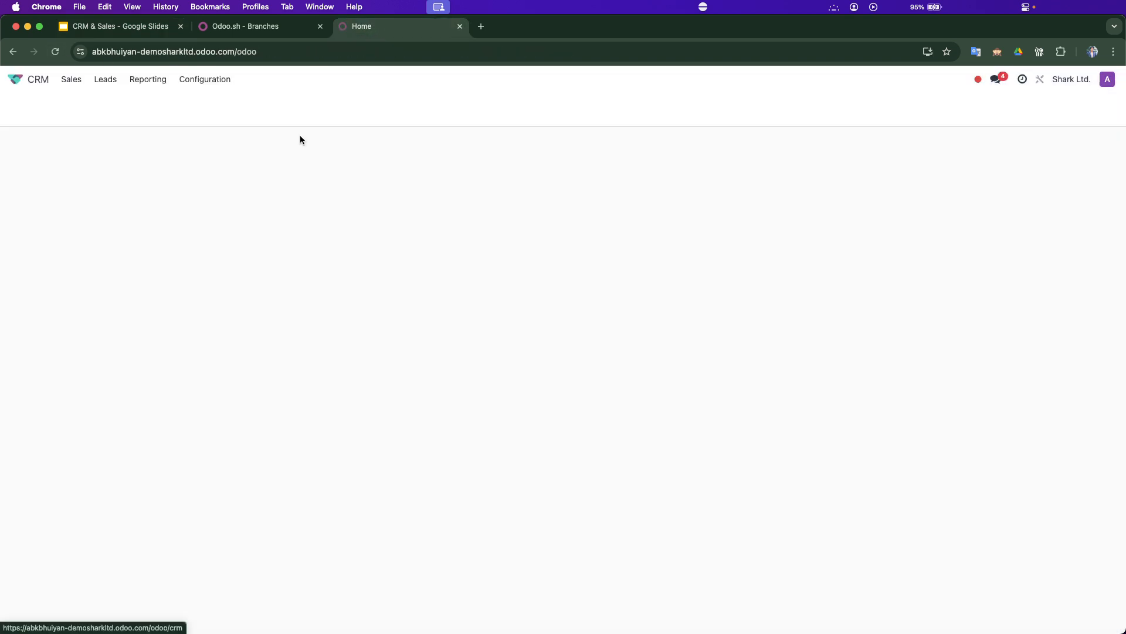
pyautogui.click(112, 84)
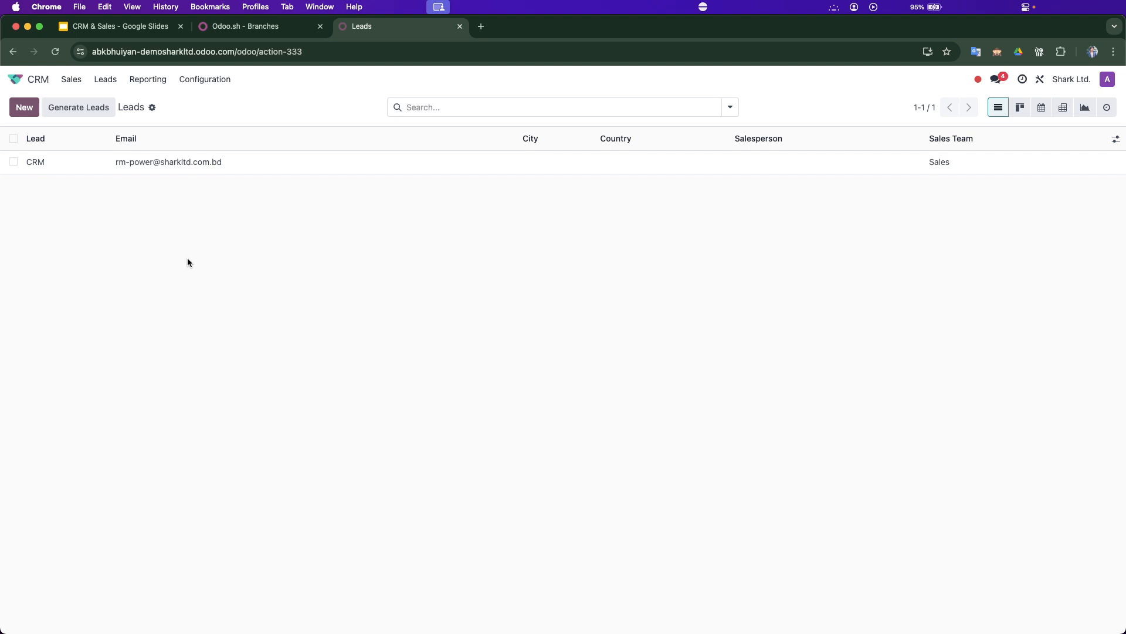
pyautogui.click(17, 112)
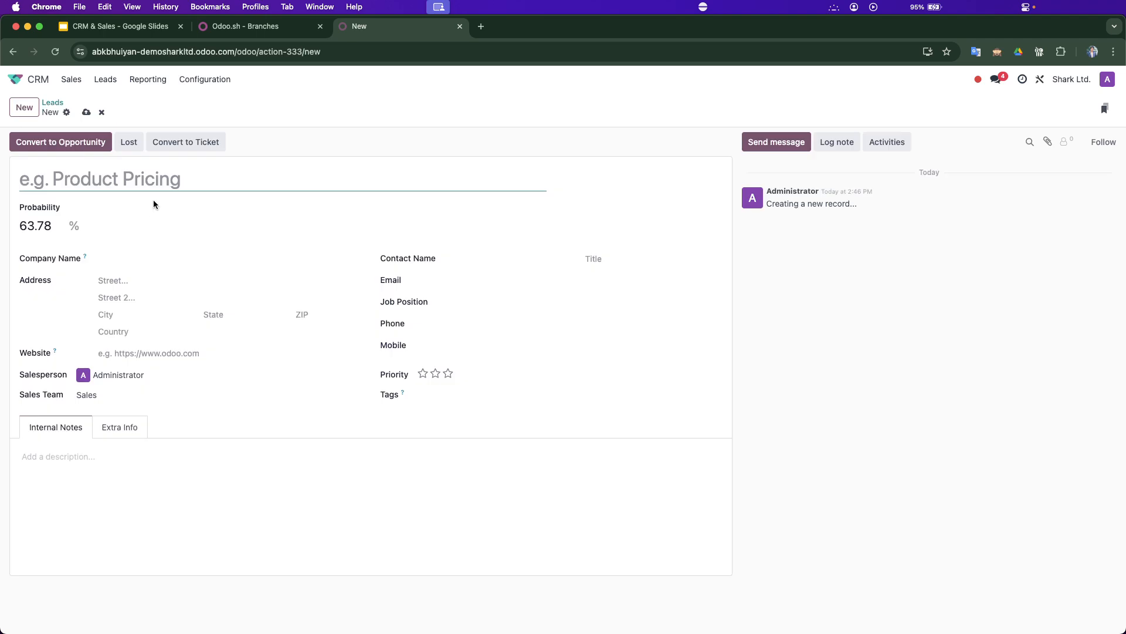
pyautogui.click(52, 102)
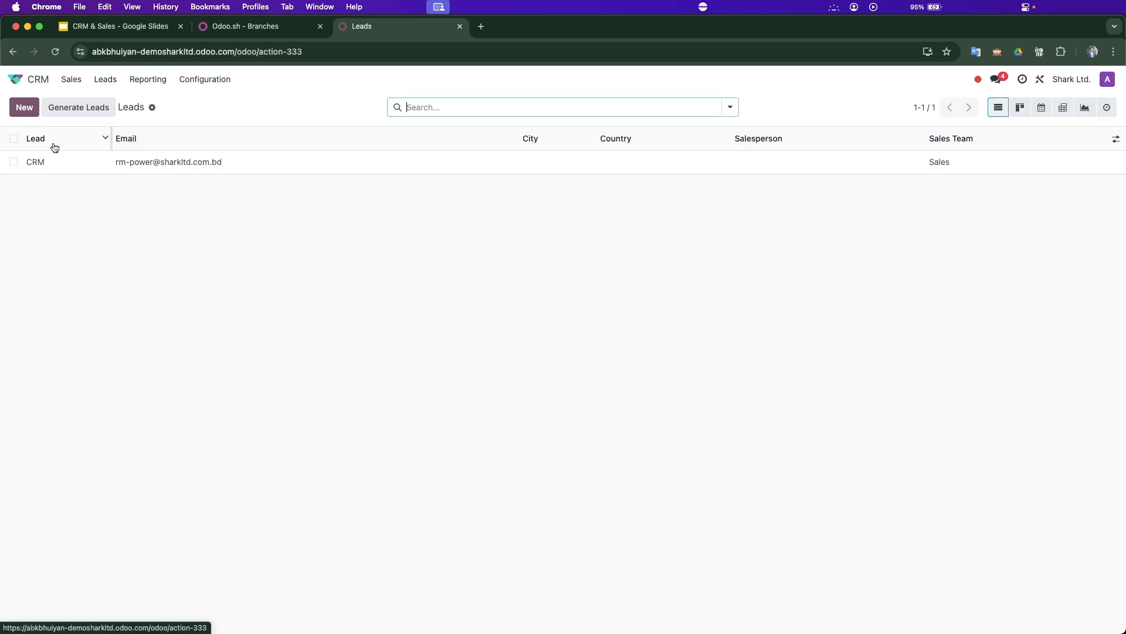
# - Create a new lead titled "XYZ Accessories Need 20 PCS UPS Battery"
pyautogui.click(21, 111)
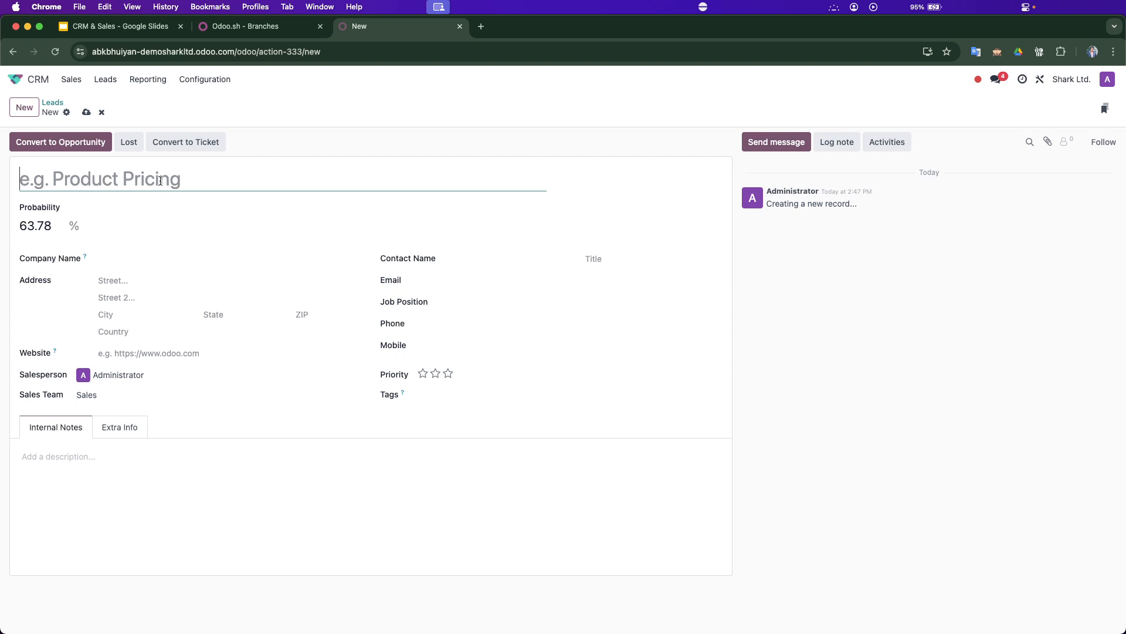
pyautogui.write('XYZ')
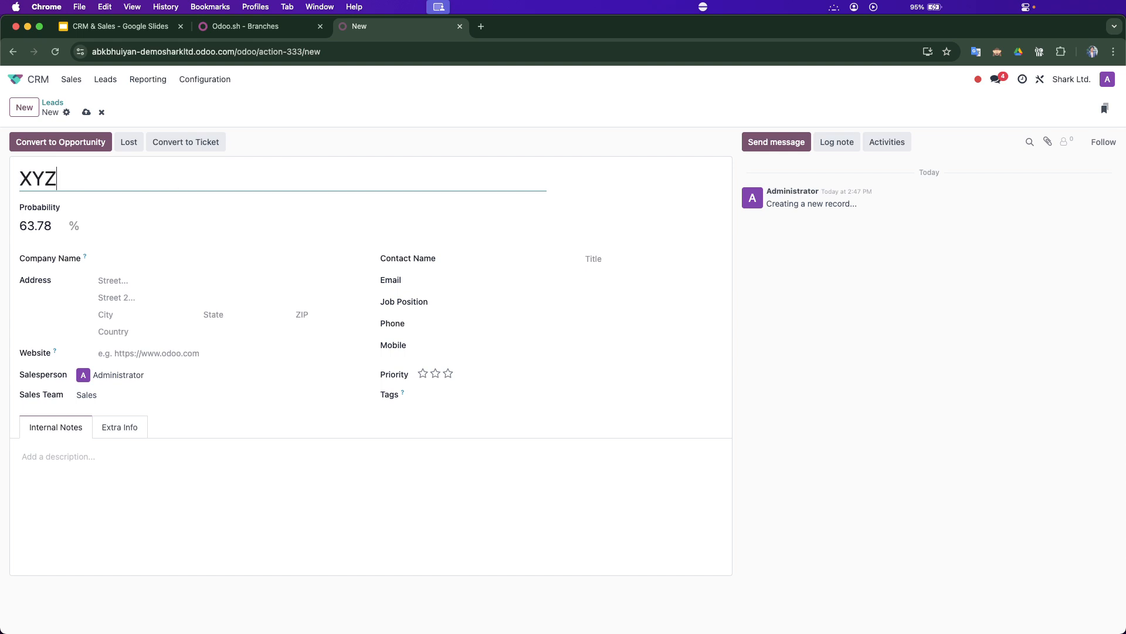
pyautogui.write(' Accessorie')
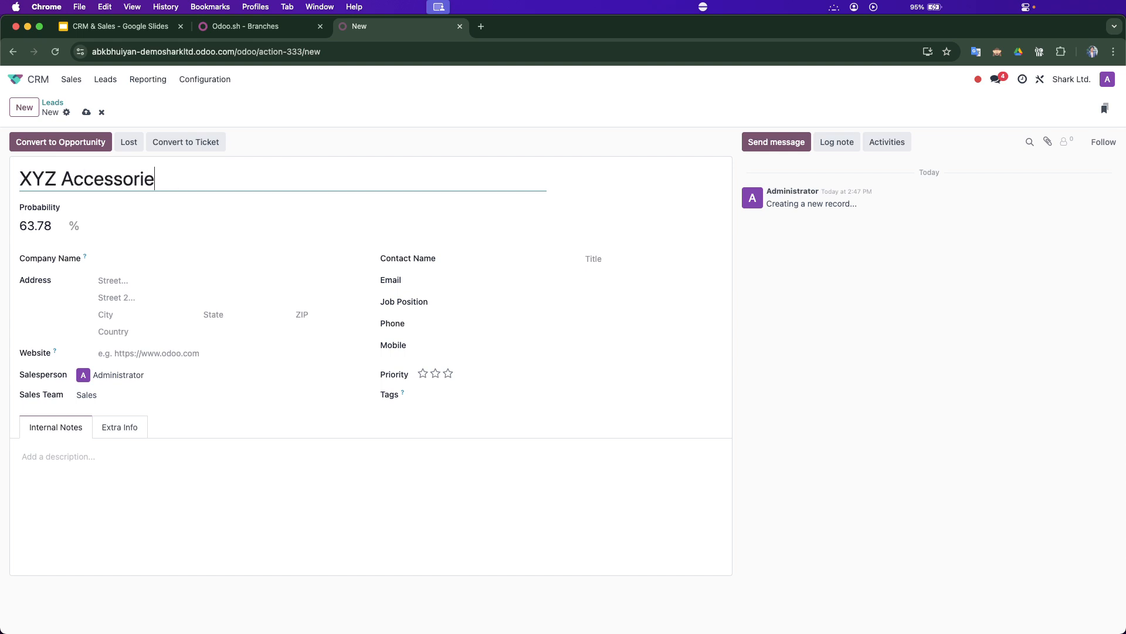
pyautogui.write('s Need 20 PCS UPS Battery')
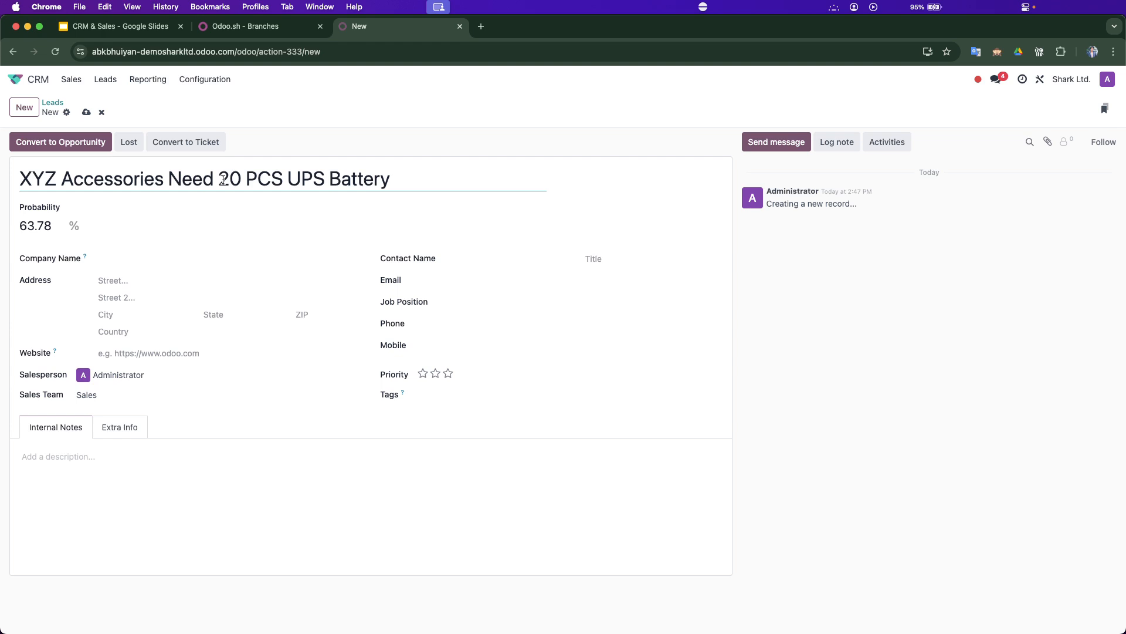
# - Set the new lead's probability to 20%
pyautogui.doubleClick(20, 218)
pyautogui.write('20')
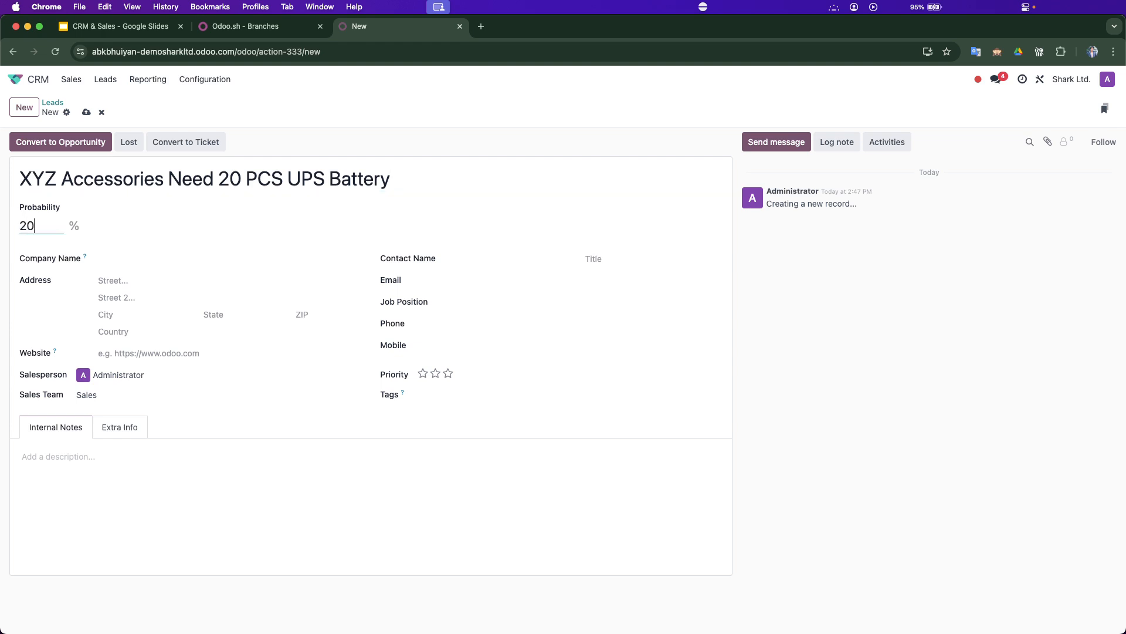
pyautogui.click(200, 258)
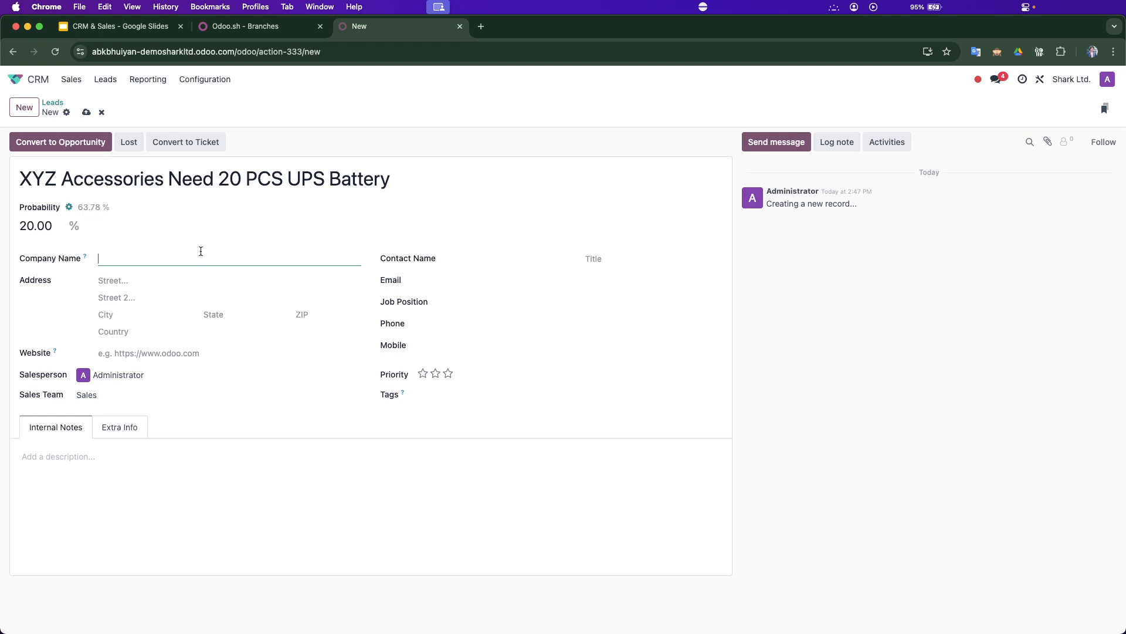
# - Set the new lead's probability to 60%
pyautogui.doubleClick(26, 227)
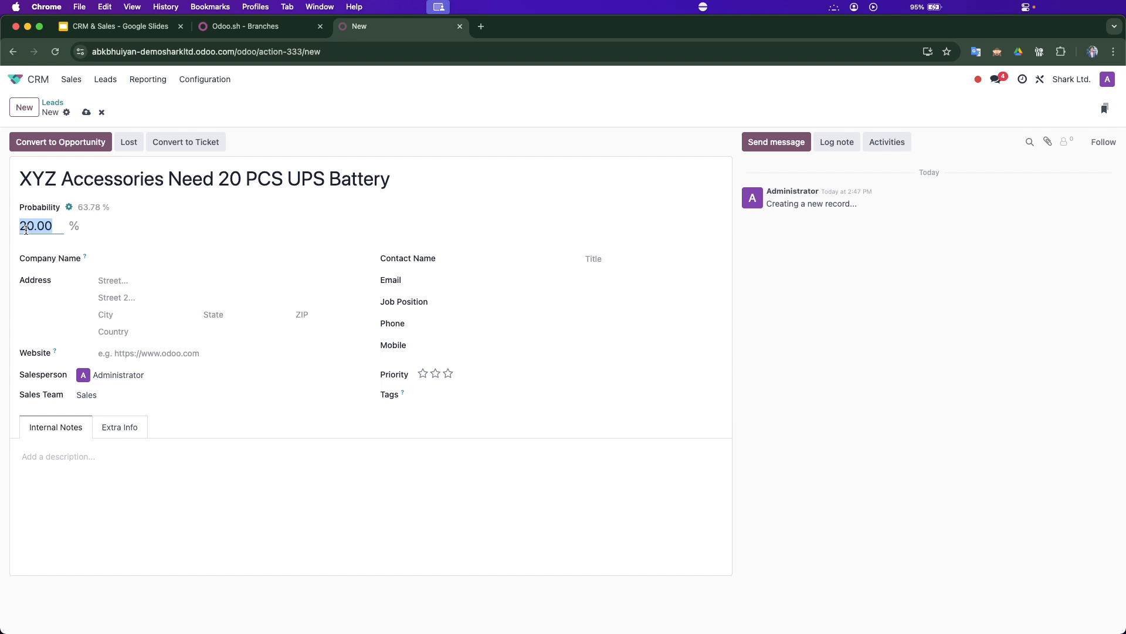
pyautogui.write('60')
pyautogui.click(262, 238)
# - Enter "XYZ Accessories" as the lead's company name
pyautogui.click(205, 258)
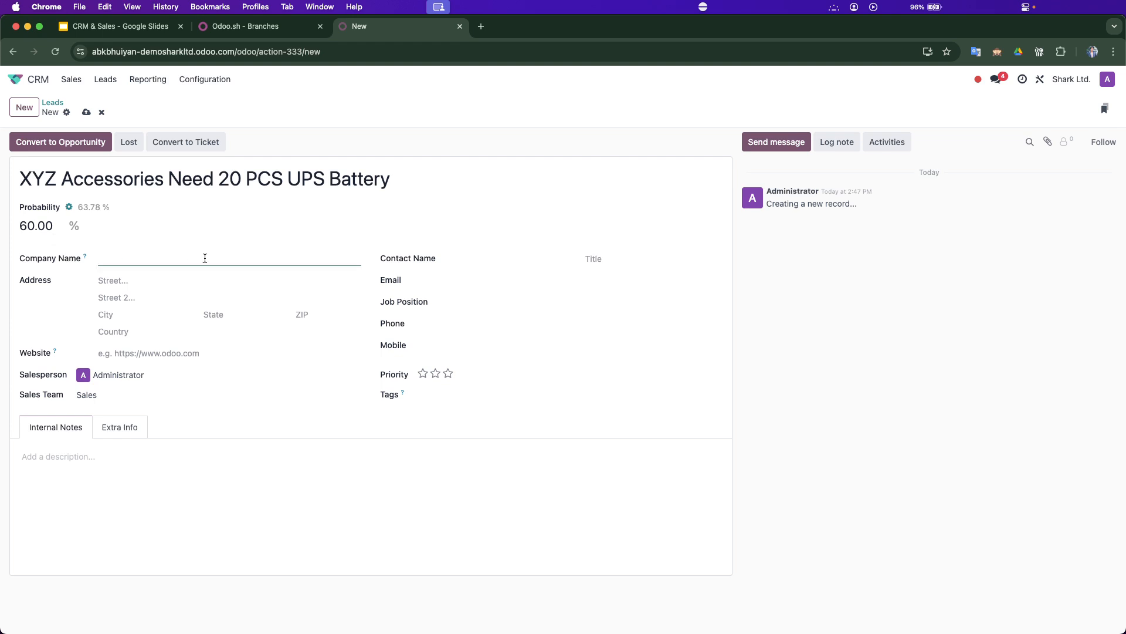
pyautogui.write('XYZ Accessotries')
pyautogui.press('BackSpace')
pyautogui.press('BackSpace')
pyautogui.press('BackSpace')
pyautogui.write('ries')
# - Fill in the lead's contact name and email, and set its priority to three stars
pyautogui.click(498, 261)
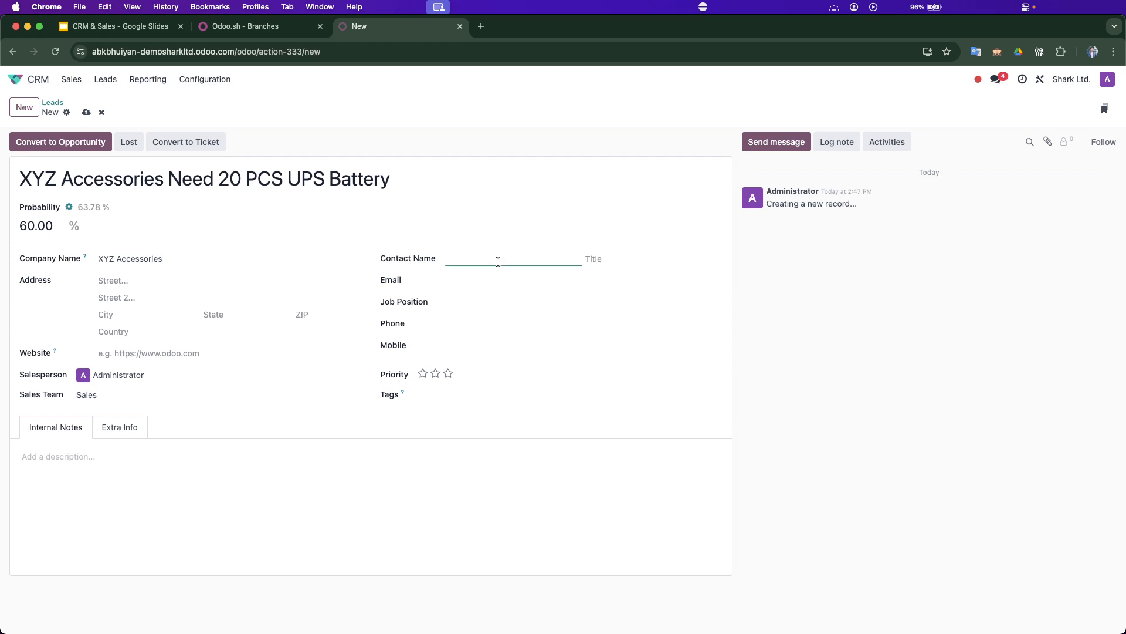
pyautogui.write('Mr. Raihan')
pyautogui.click(483, 285)
pyautogui.write('raihan@test.com')
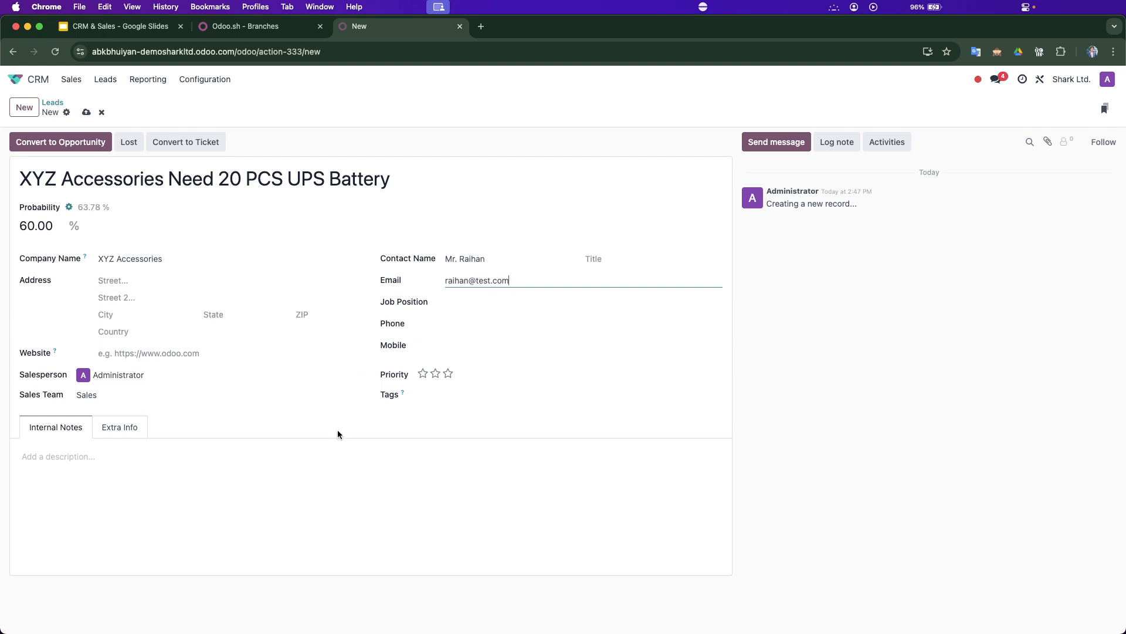
pyautogui.click(448, 374)
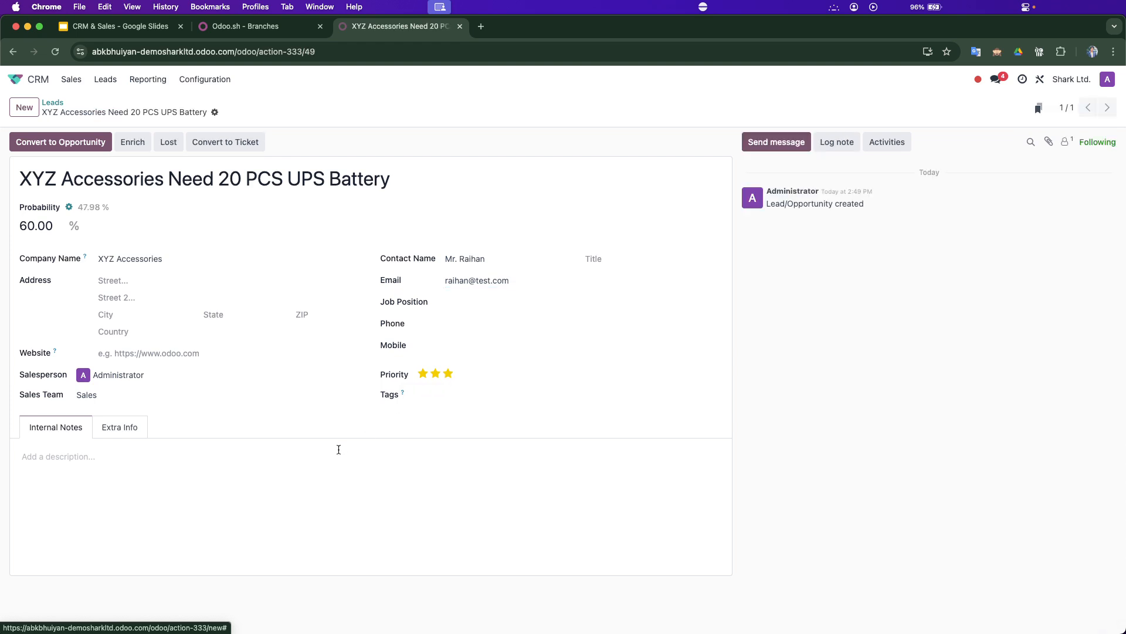
# - Set the lead's marketing source to Facebook in the extra information and save the lead
pyautogui.click(49, 493)
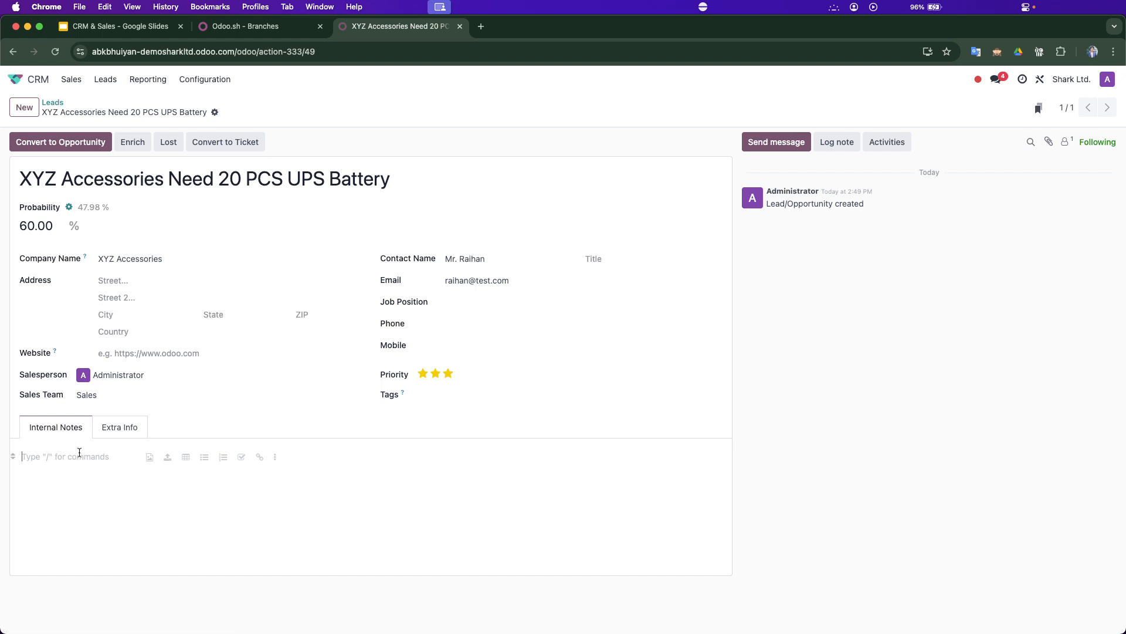
pyautogui.click(111, 430)
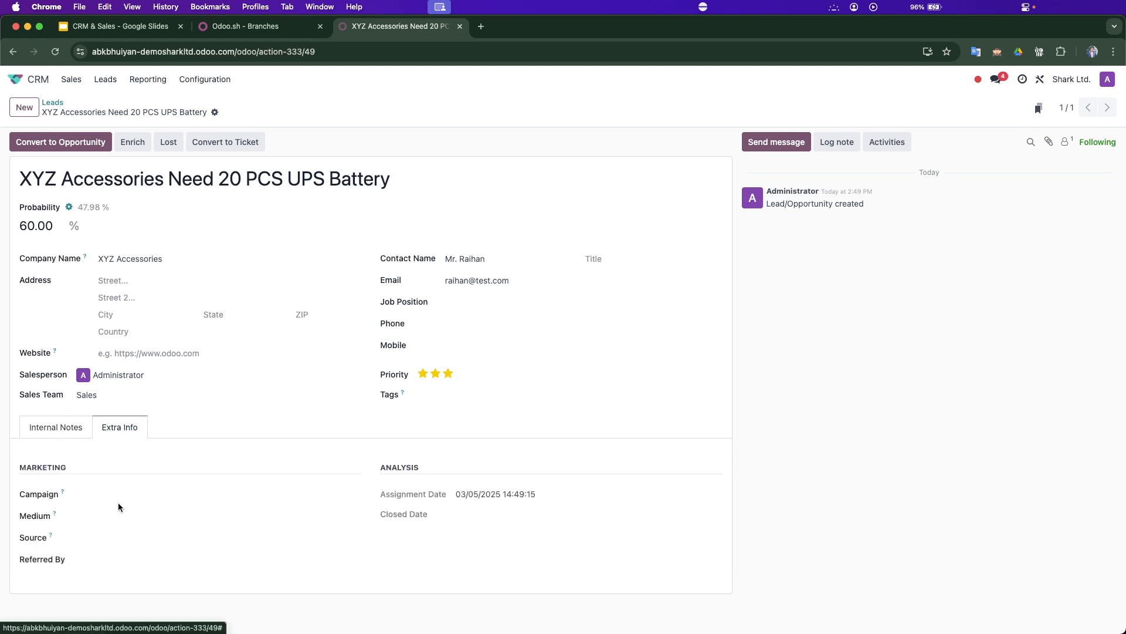
pyautogui.click(113, 537)
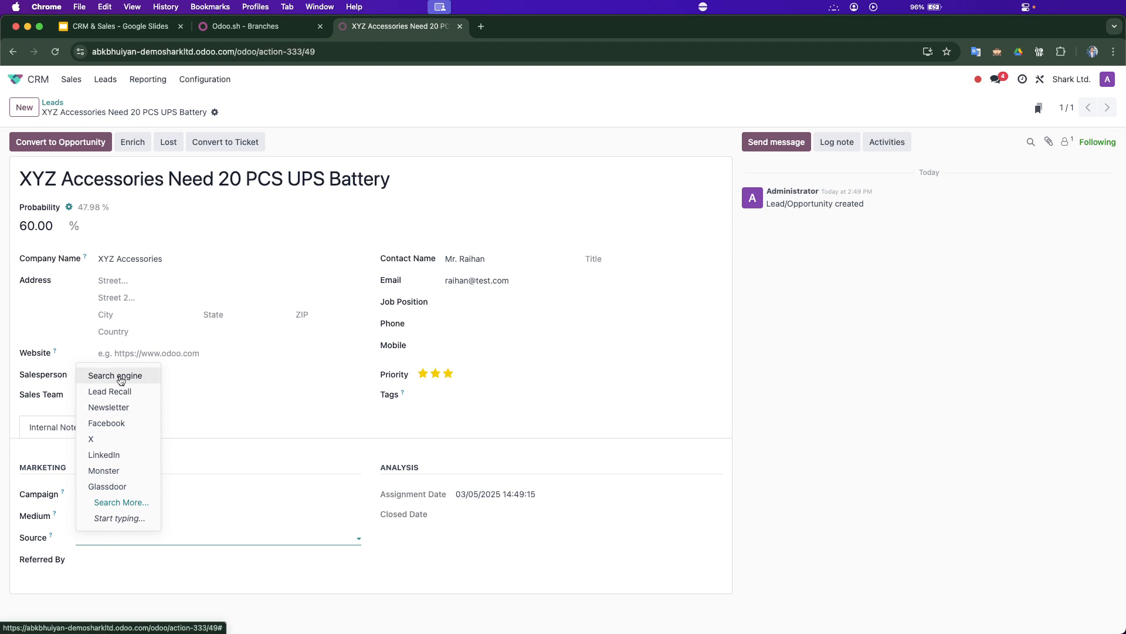
pyautogui.click(116, 423)
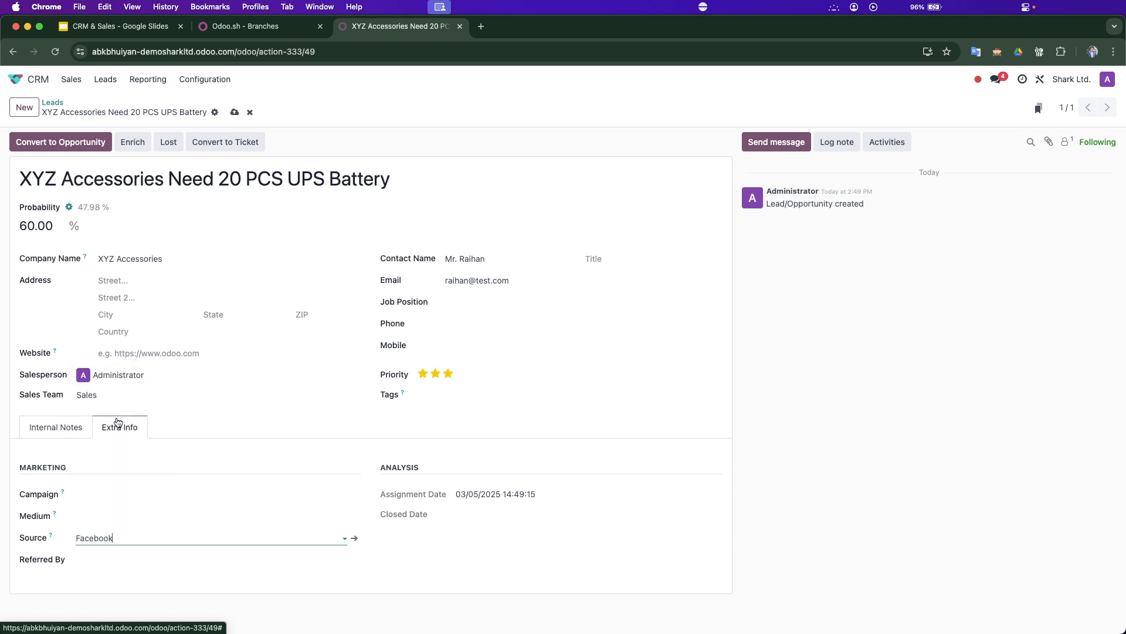
pyautogui.click(374, 554)
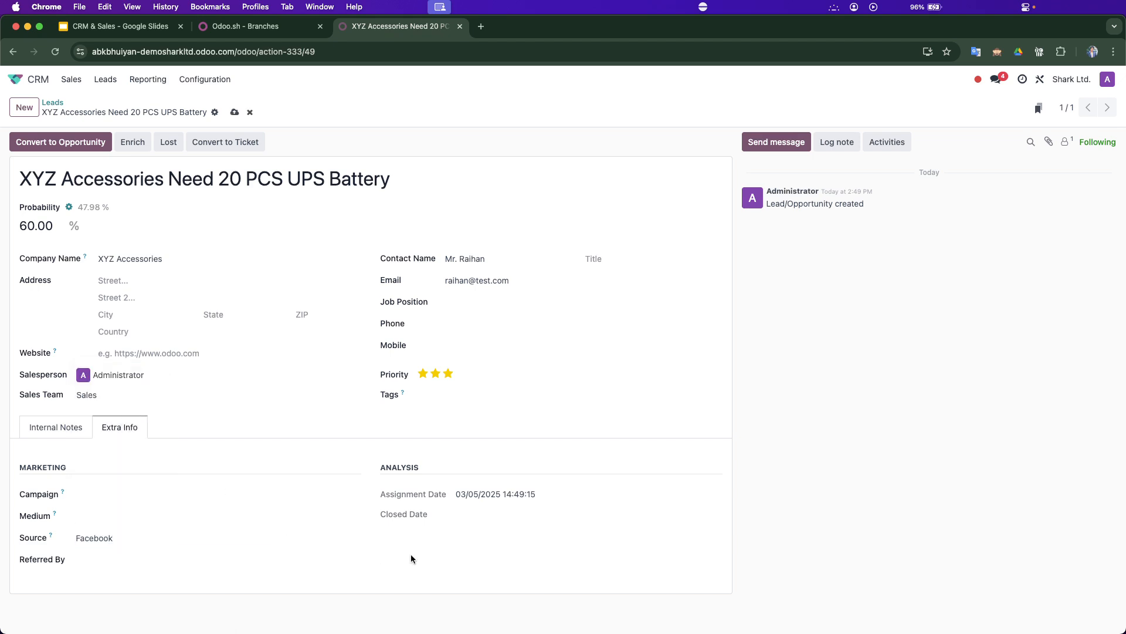
pyautogui.click(234, 112)
# - Start a To-Do activity for the lead and assign it to the third user in the suggested list
pyautogui.click(877, 145)
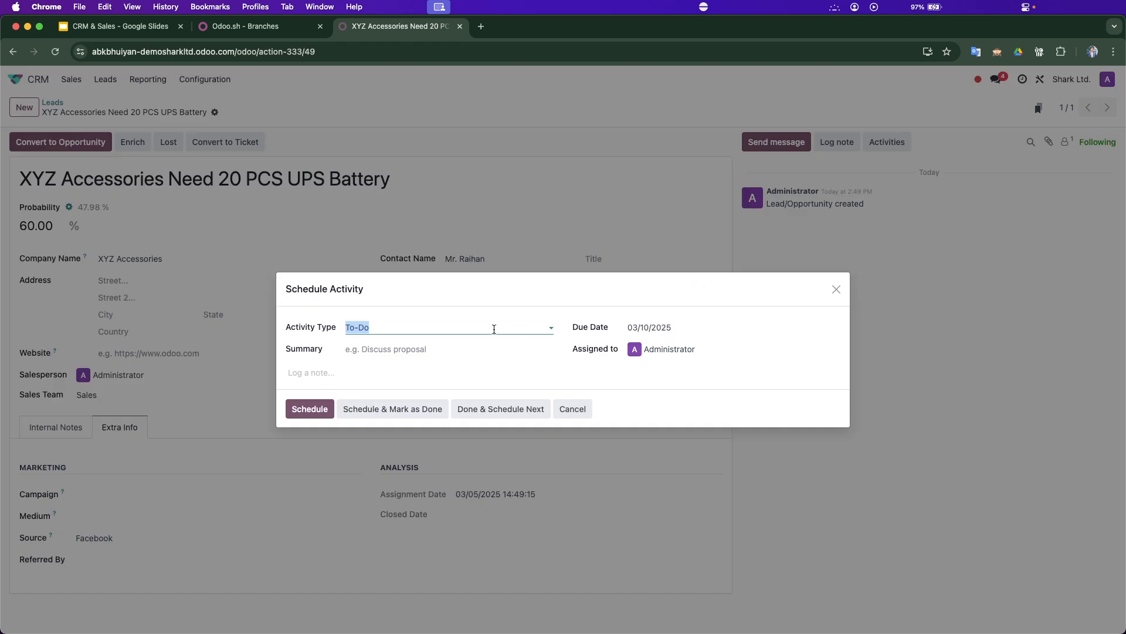
pyautogui.click(528, 376)
pyautogui.click(347, 354)
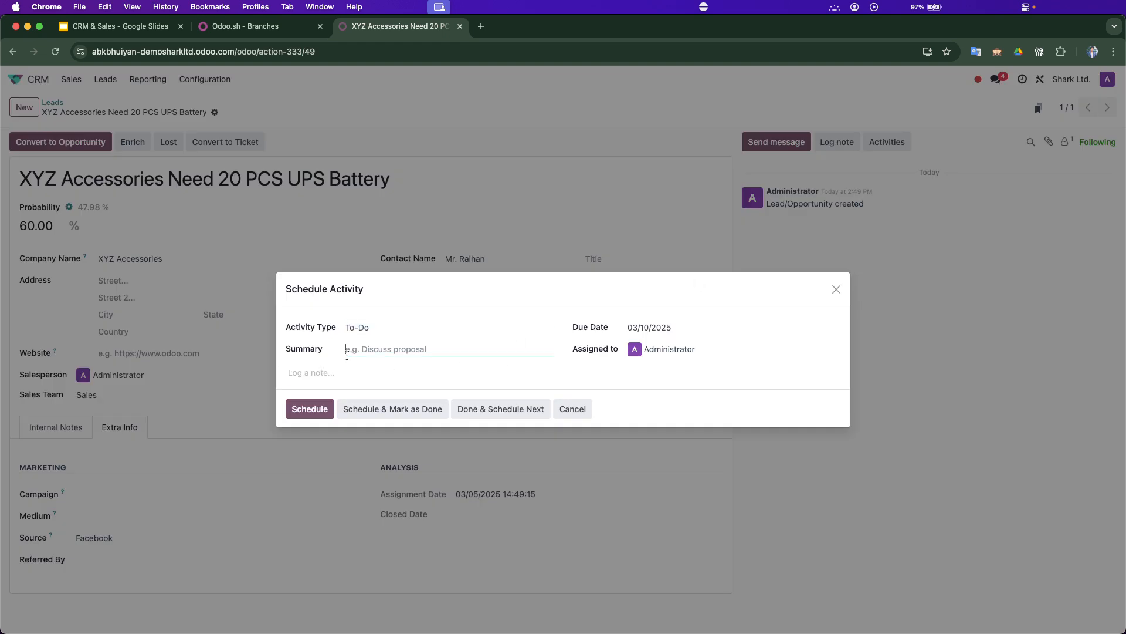
pyautogui.click(669, 350)
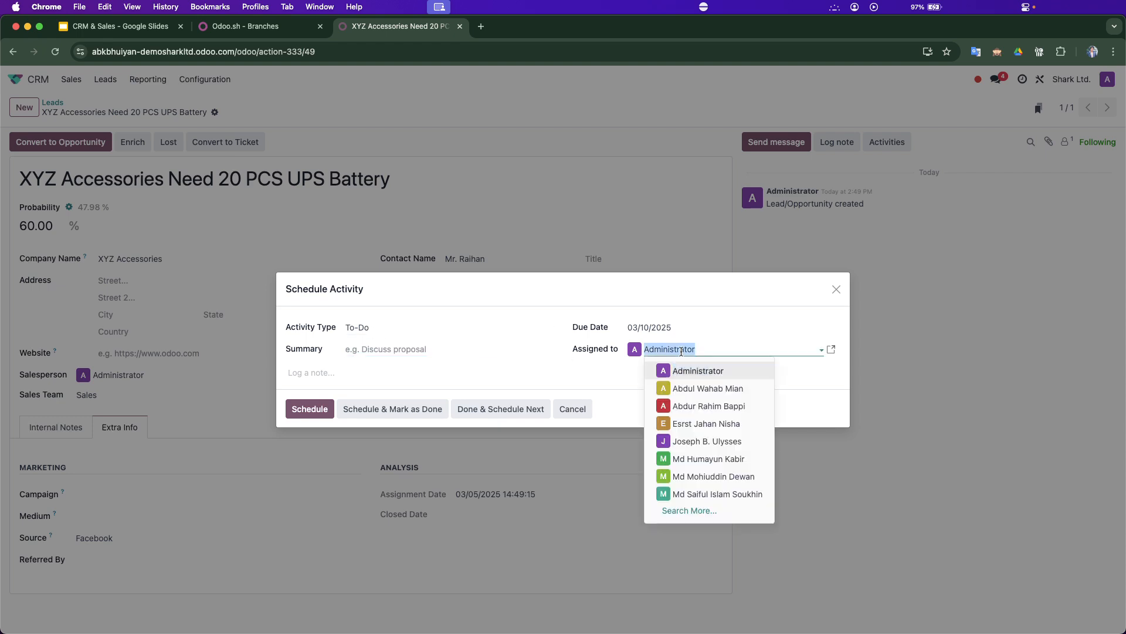
pyautogui.click(704, 406)
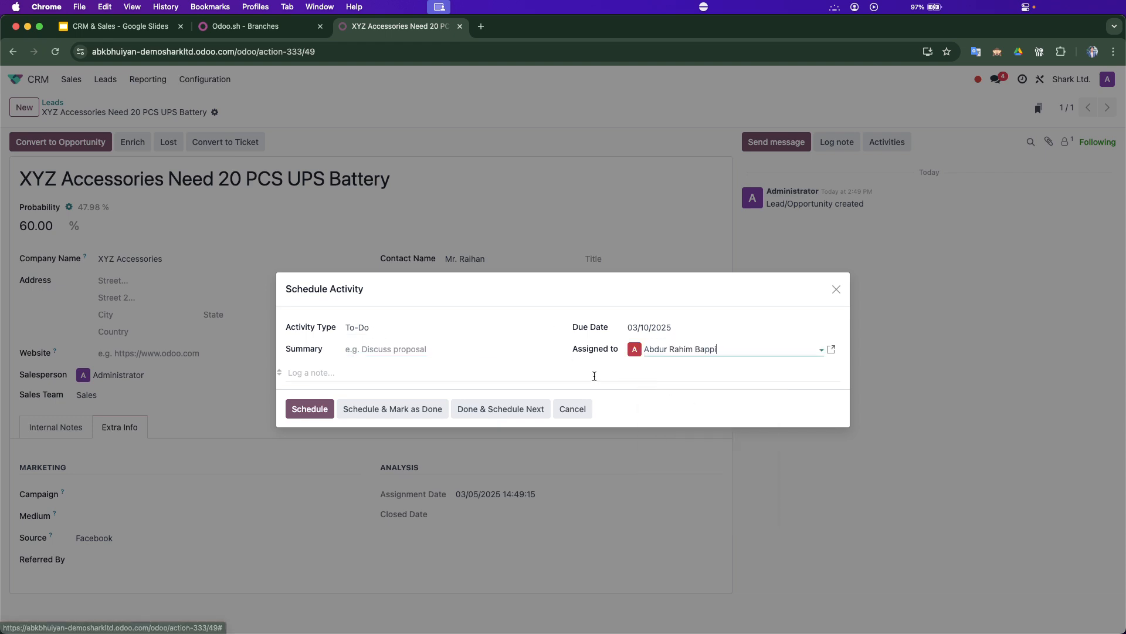
# - Add the note "Please call the client on monday" to the activity, pick its due date in March 2025, and schedule it
pyautogui.click(378, 378)
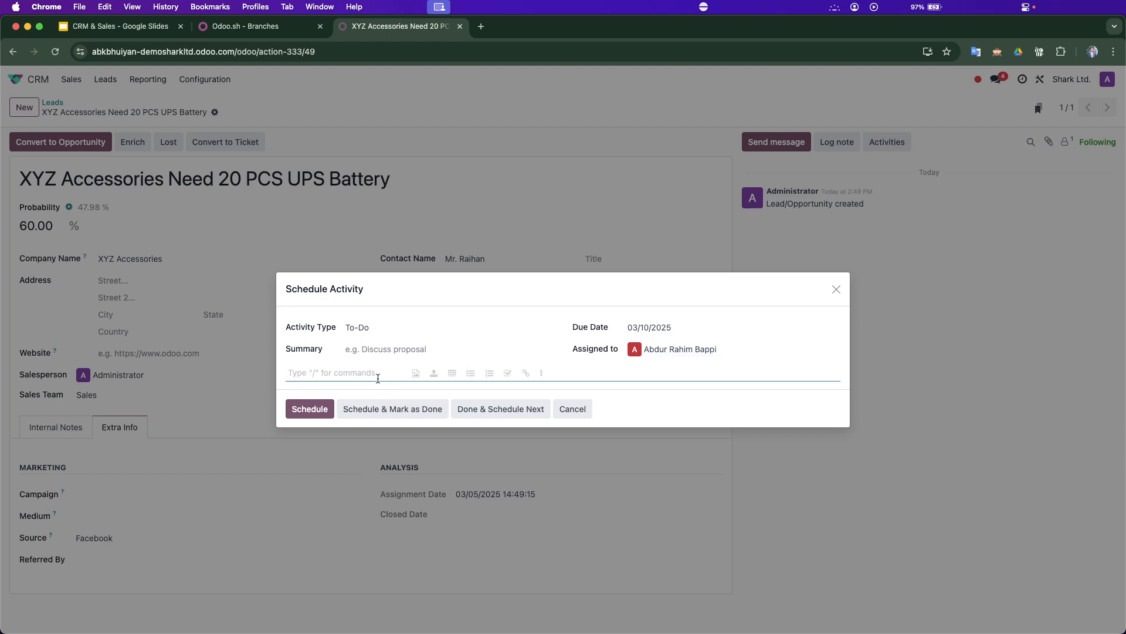
pyautogui.write('Please call the client on monday')
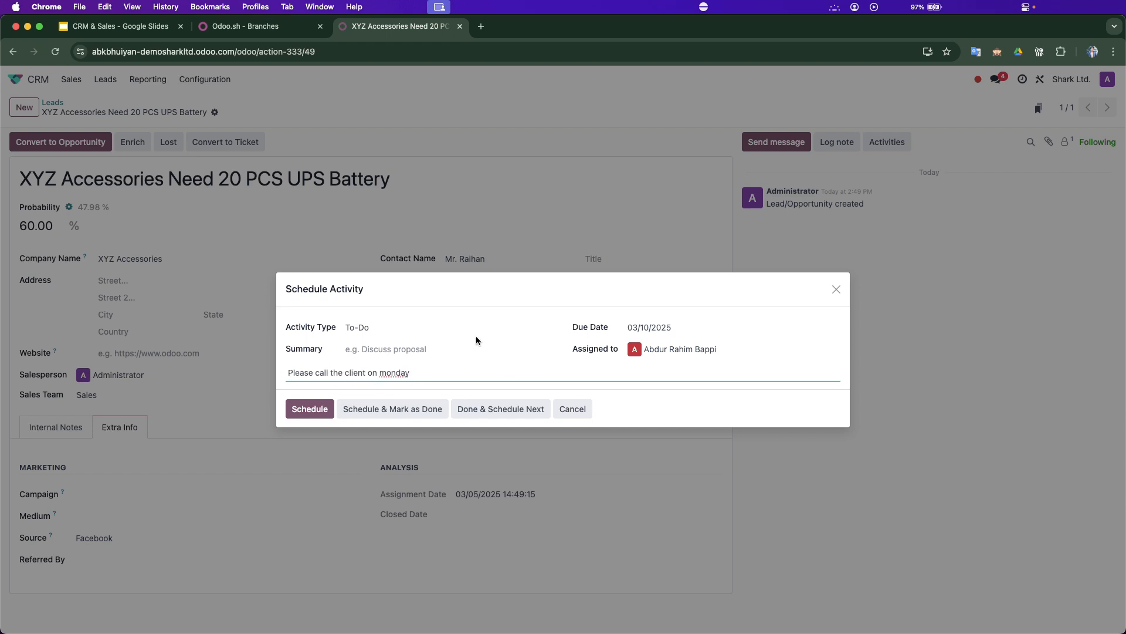
pyautogui.click(642, 329)
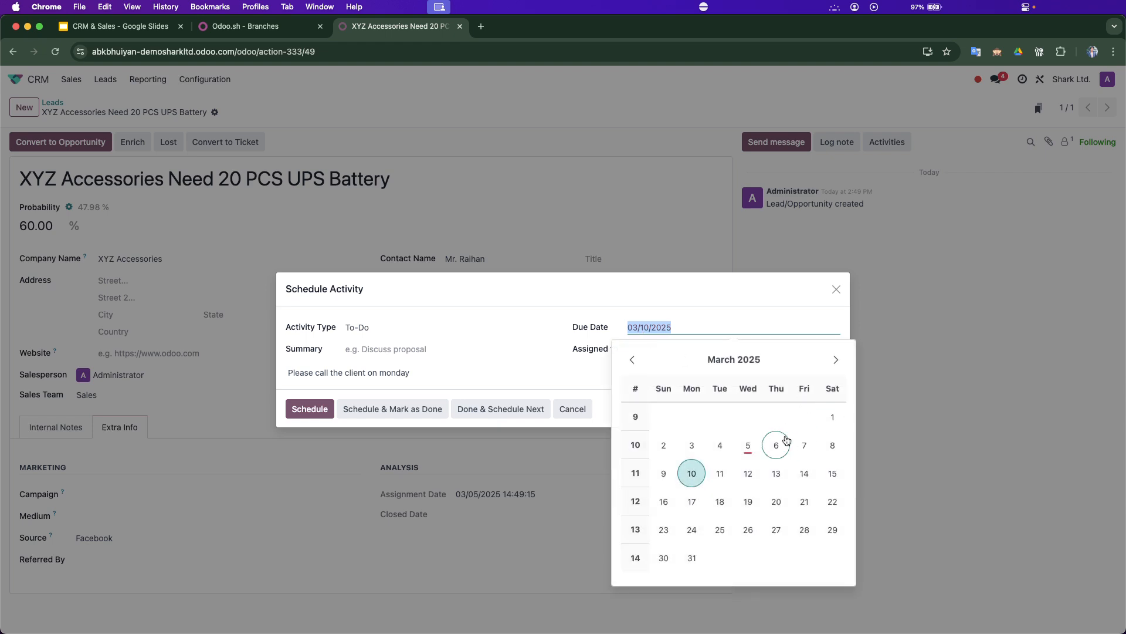
pyautogui.click(677, 477)
pyautogui.click(304, 408)
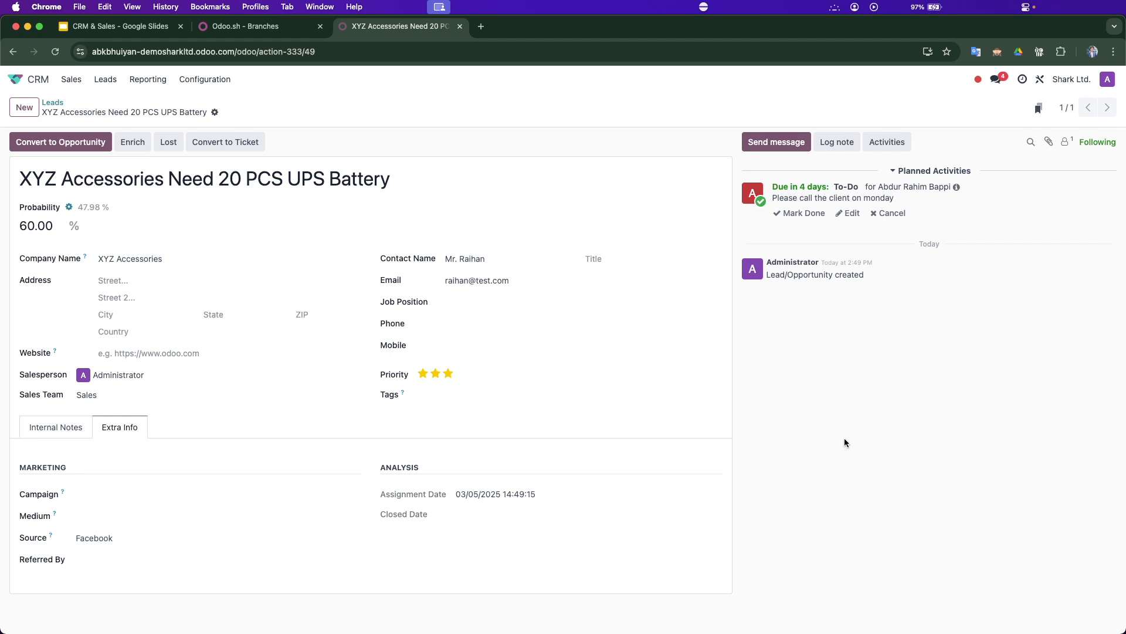
# - Mark the planned To-Do as done with the feedback "Customer need financial proposal"
pyautogui.click(806, 217)
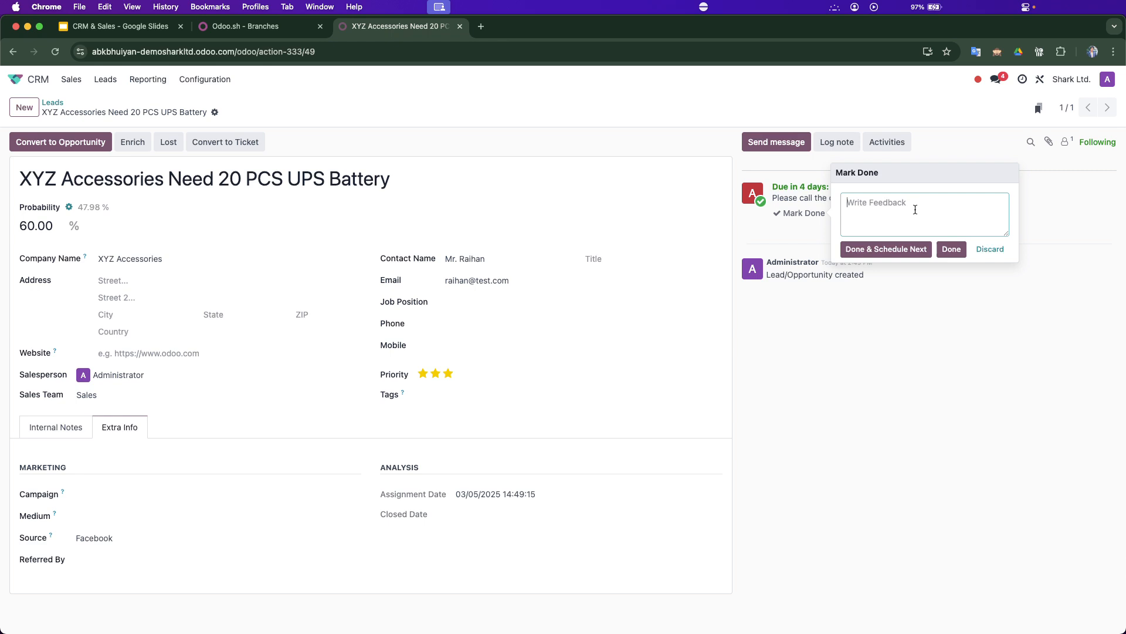
pyautogui.write('Customer need')
pyautogui.write('financial proposal')
pyautogui.click(951, 249)
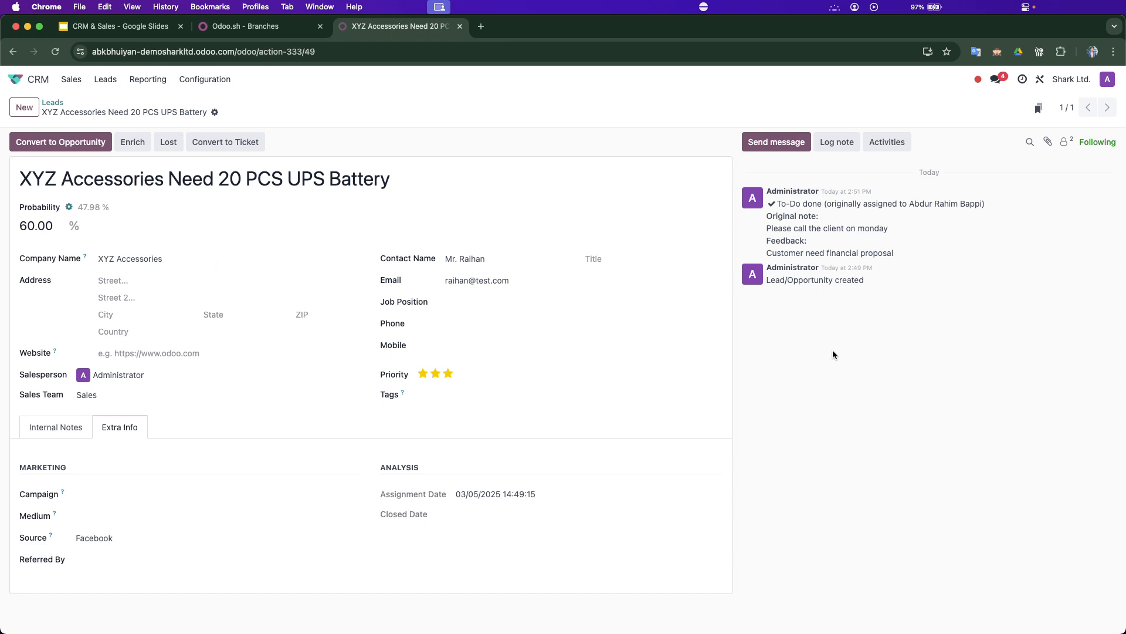
# - Attach the file Sales_Workflow.png from the Desktop to the lead
pyautogui.moveTo(832, 254)
pyautogui.click(1048, 142)
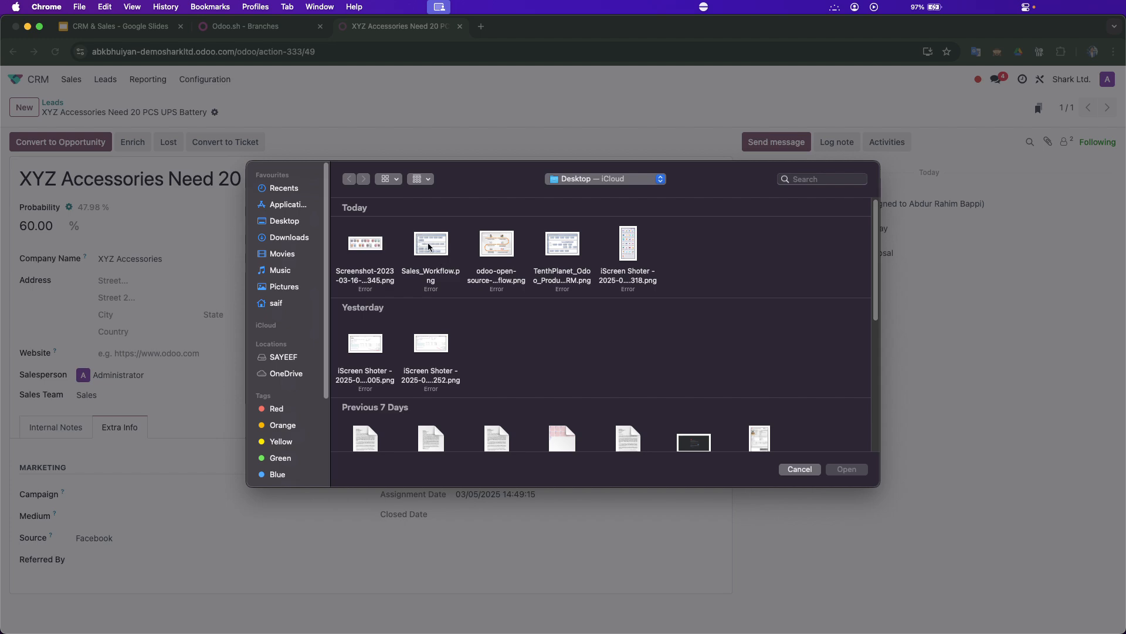
pyautogui.doubleClick(429, 247)
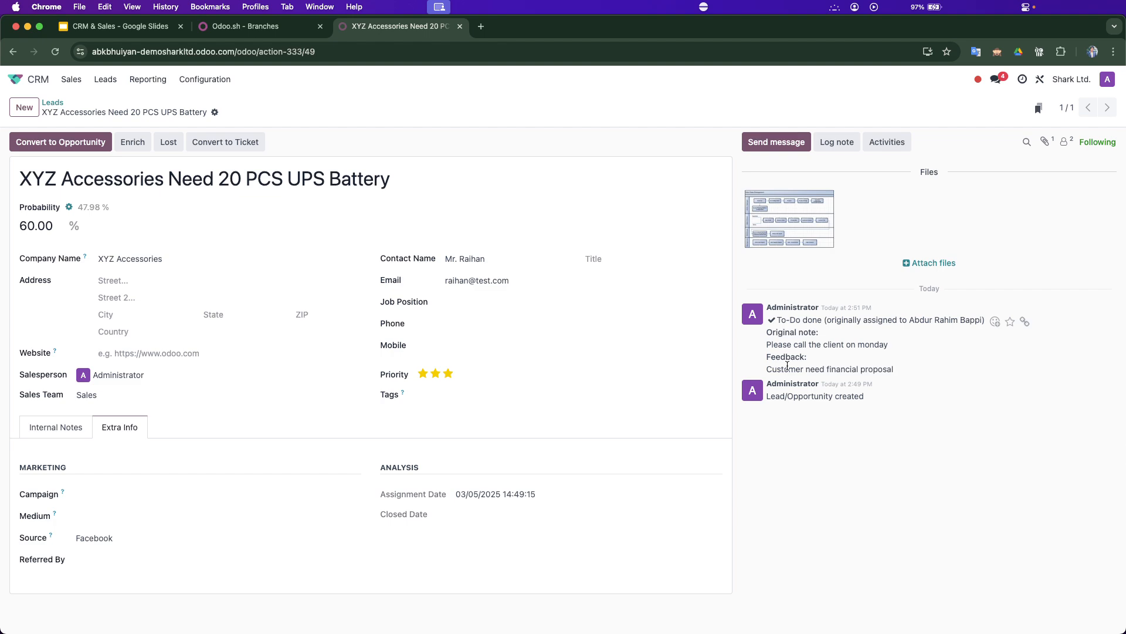
# - Preview the attached Sales_Workflow.png image on the lead and close the preview
pyautogui.click(783, 214)
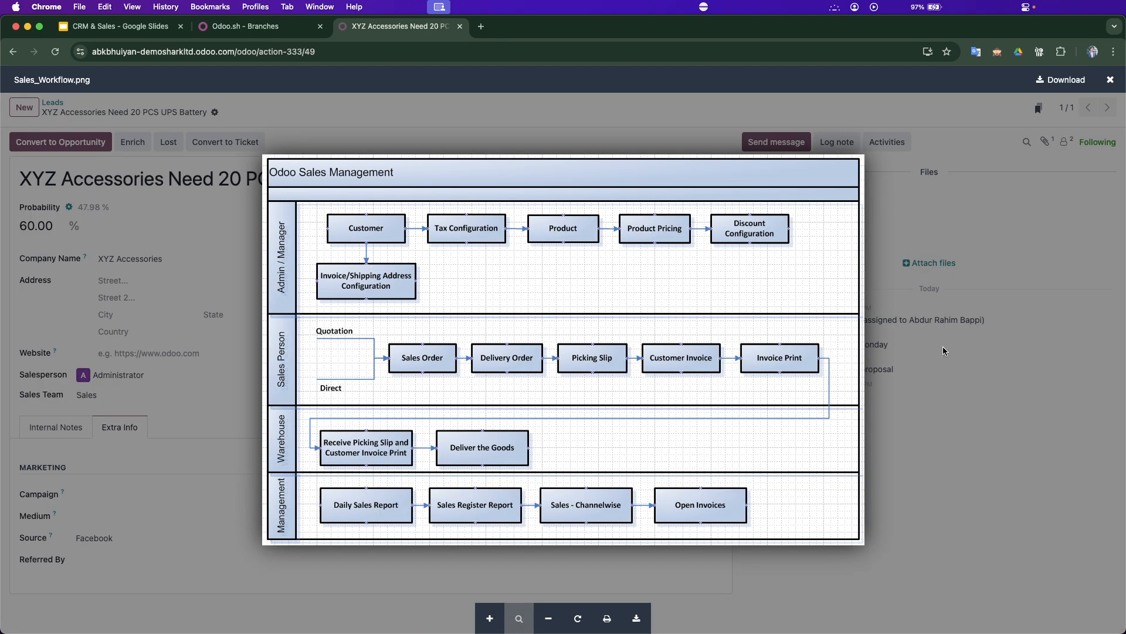
pyautogui.click(927, 390)
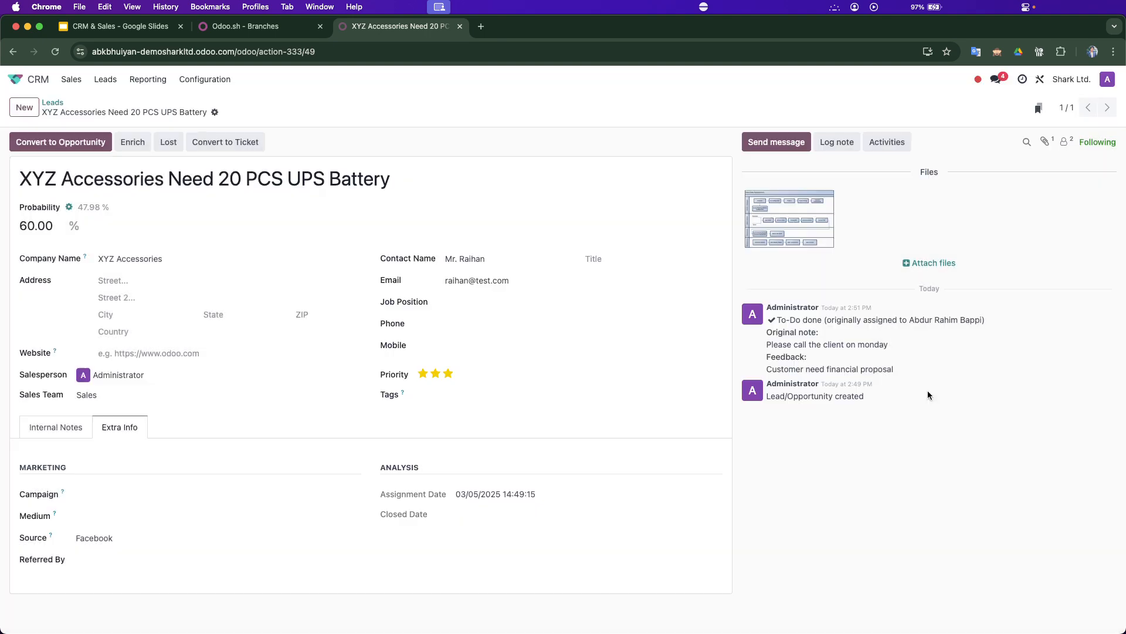
pyautogui.click(794, 209)
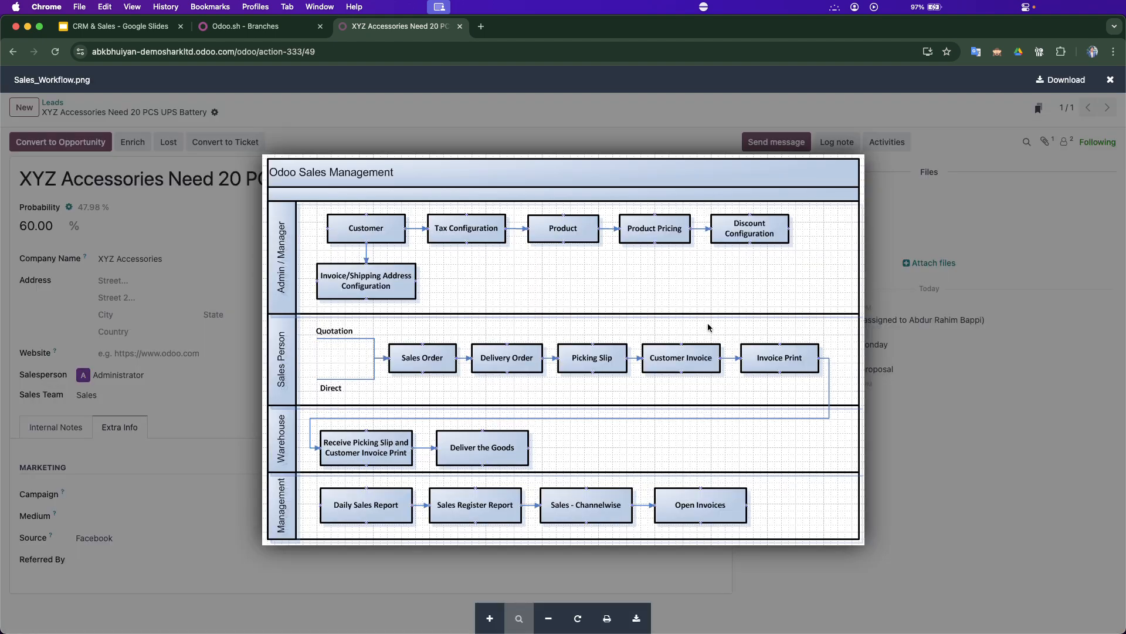
pyautogui.click(973, 258)
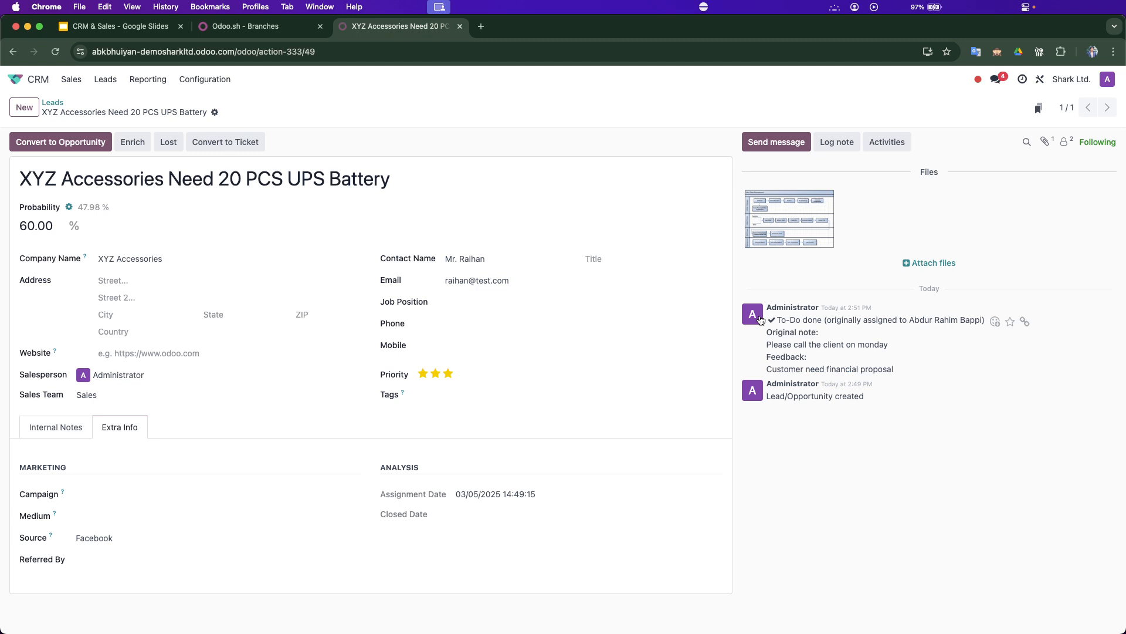
# - Log the internal note "i need to prepare financial proposal" on the lead
pyautogui.click(823, 146)
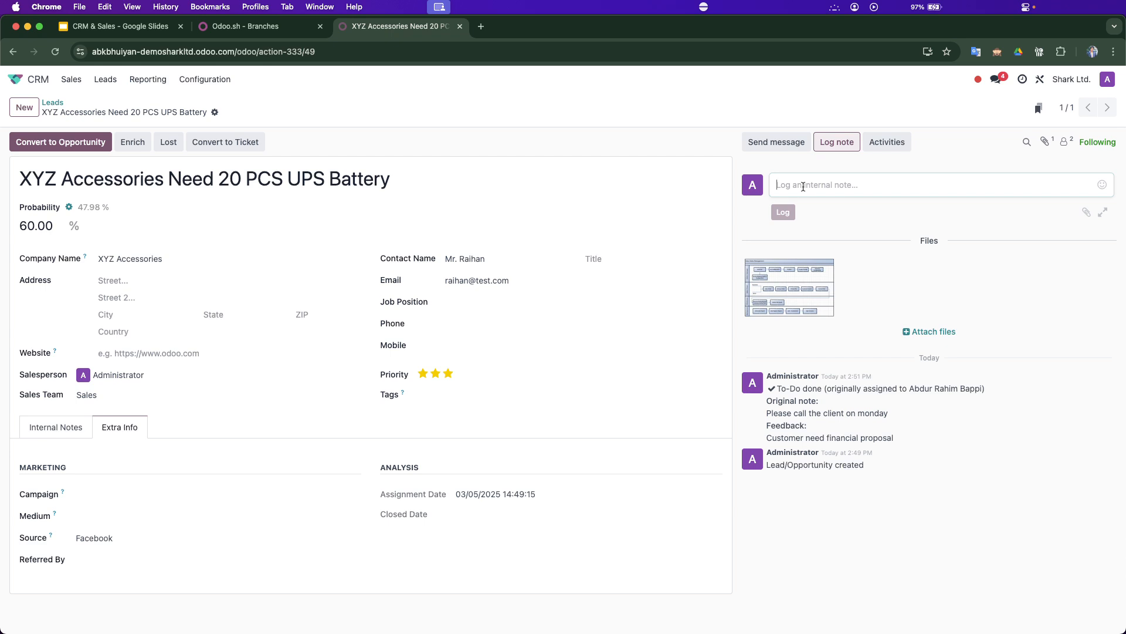
pyautogui.write('Cal')
pyautogui.press('BackSpace')
pyautogui.press('BackSpace')
pyautogui.press('BackSpace')
pyautogui.write('i')
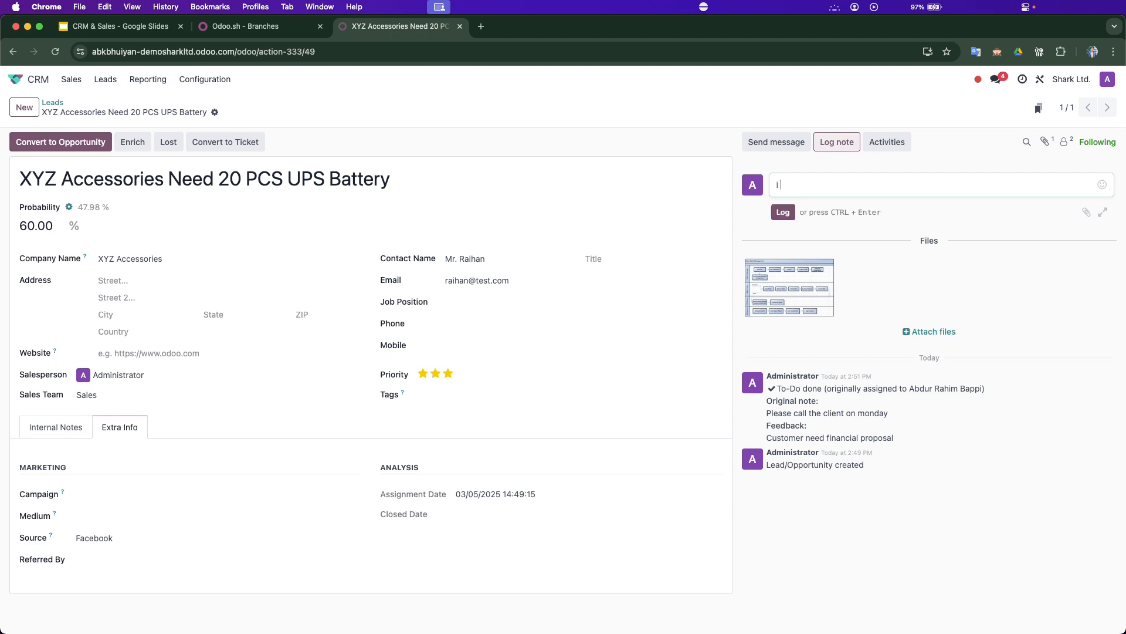
pyautogui.write(' need to prepare financial op')
pyautogui.press('BackSpace')
pyautogui.press('BackSpace')
pyautogui.write('proposlal')
pyautogui.click(784, 212)
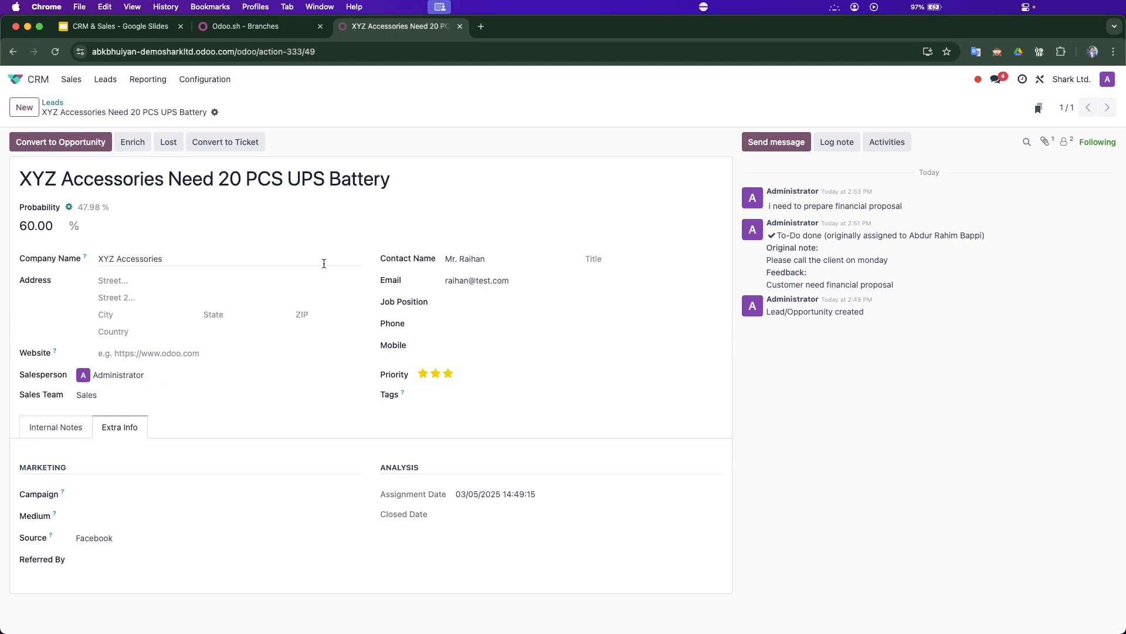
# - Try marking the lead as lost with the newly created reason "Customer Not Interested Now", then cancel without a closing note
pyautogui.click(165, 145)
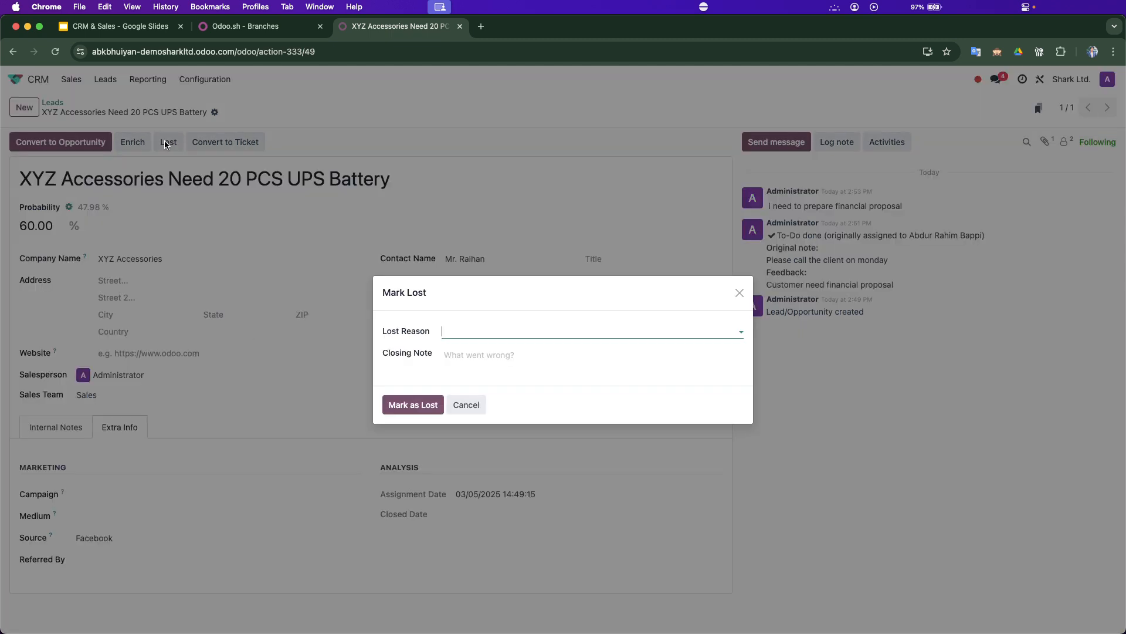
pyautogui.click(470, 332)
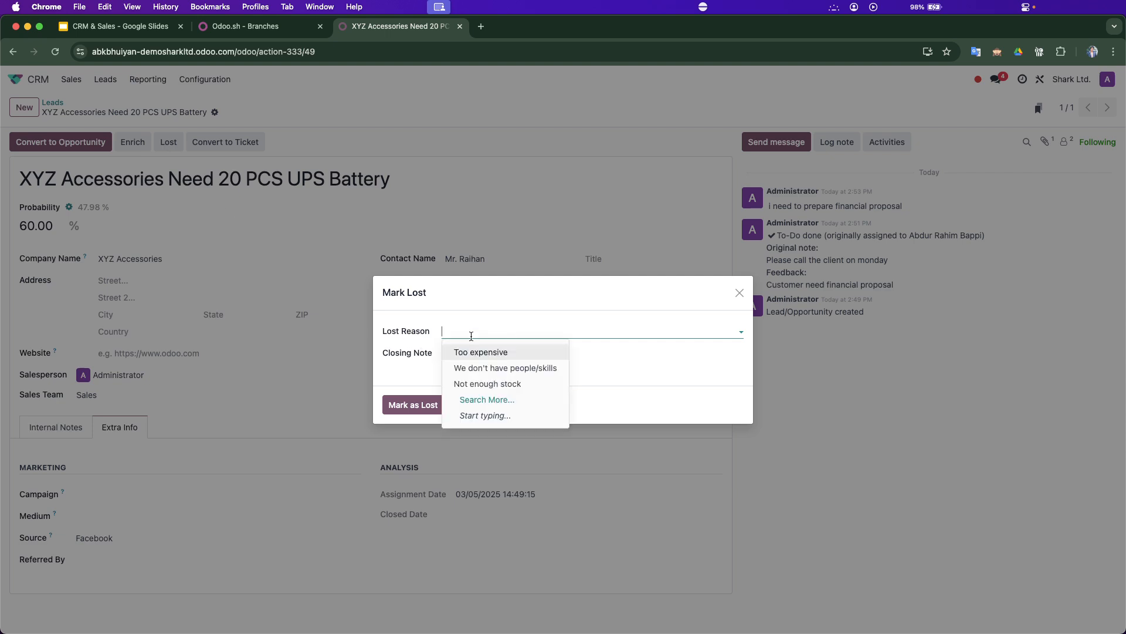
pyautogui.click(480, 351)
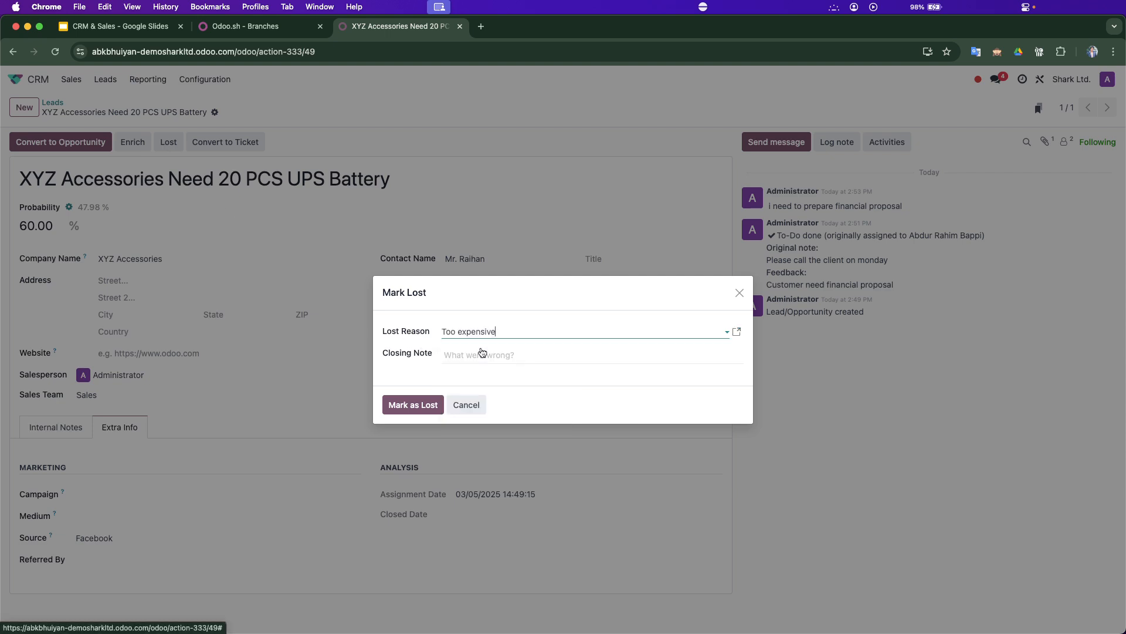
pyautogui.click(481, 333)
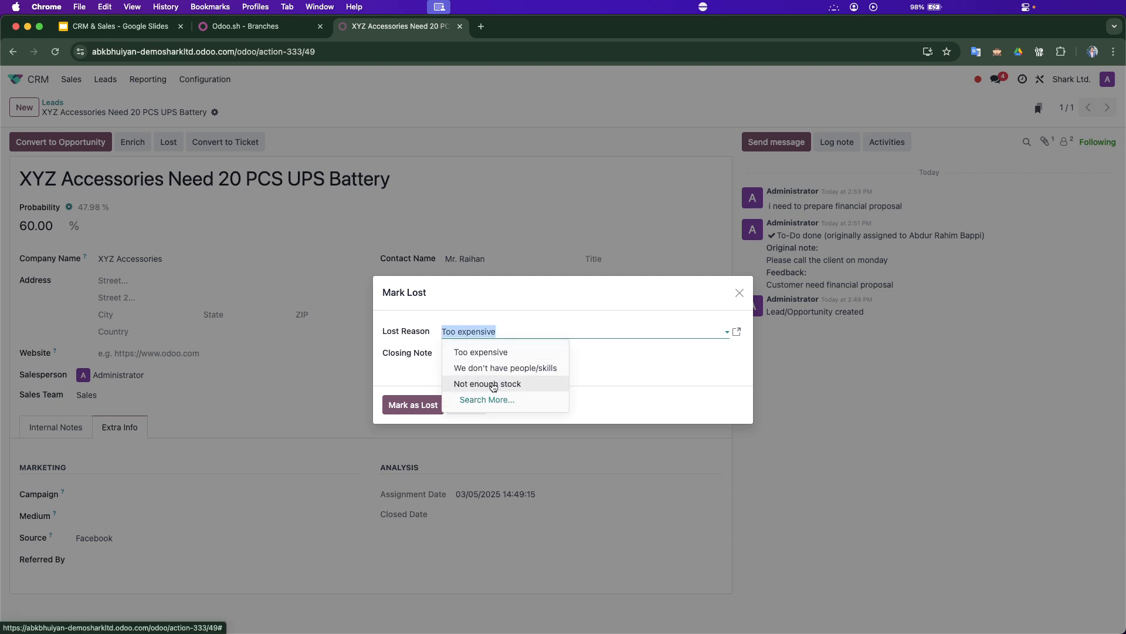
pyautogui.write('Cu')
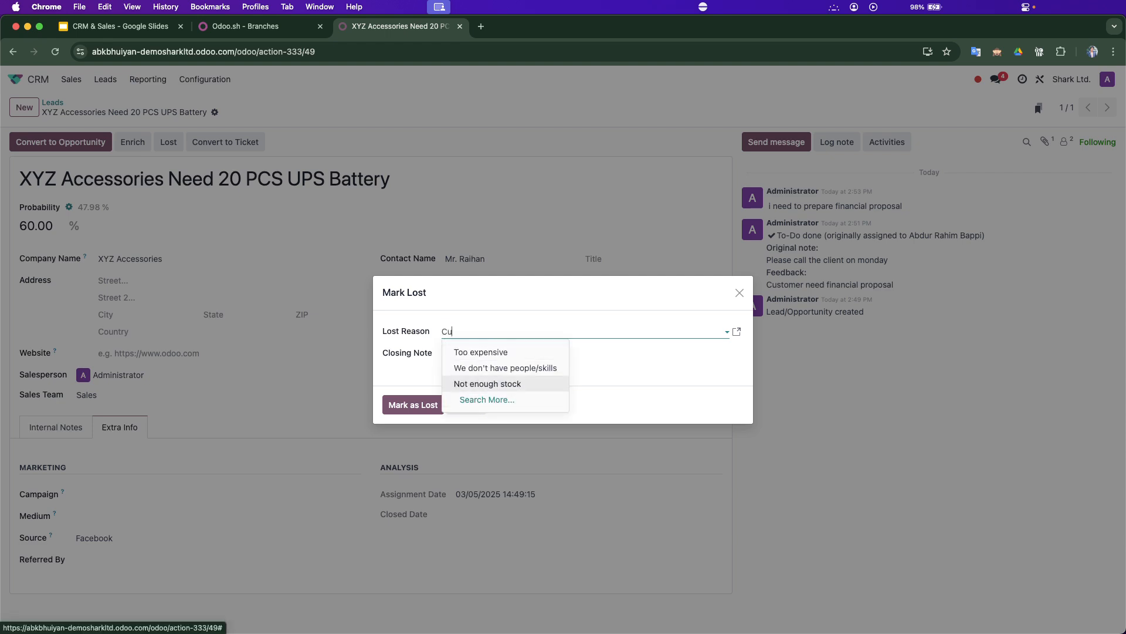
pyautogui.write('stomer Not Interestes')
pyautogui.press('BackSpace')
pyautogui.write('d ')
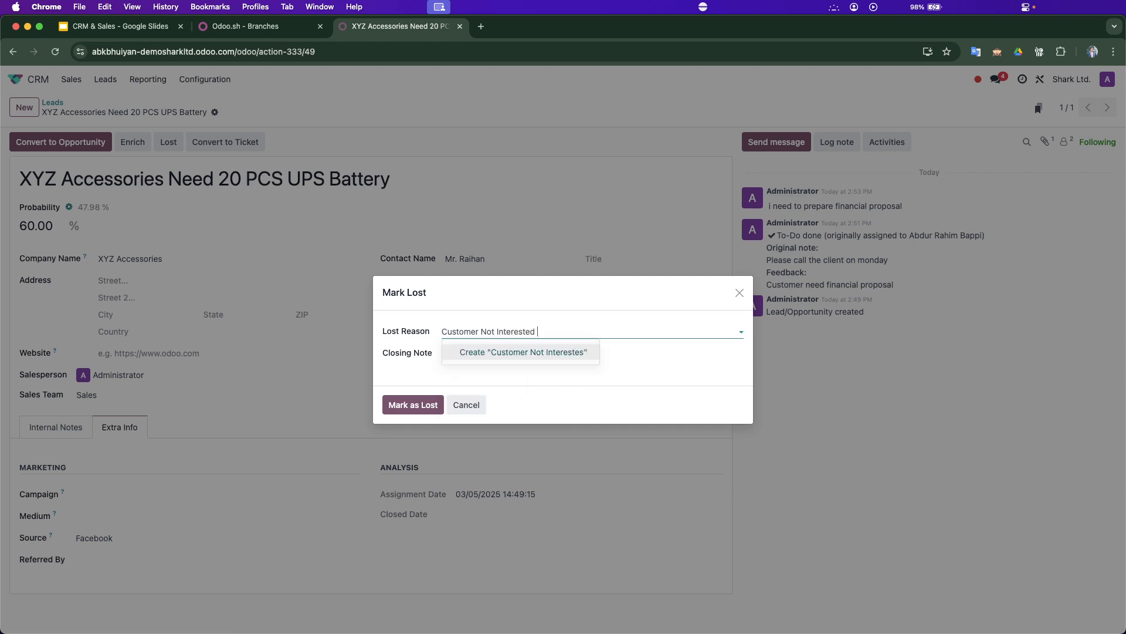
pyautogui.write('Now')
pyautogui.click(524, 352)
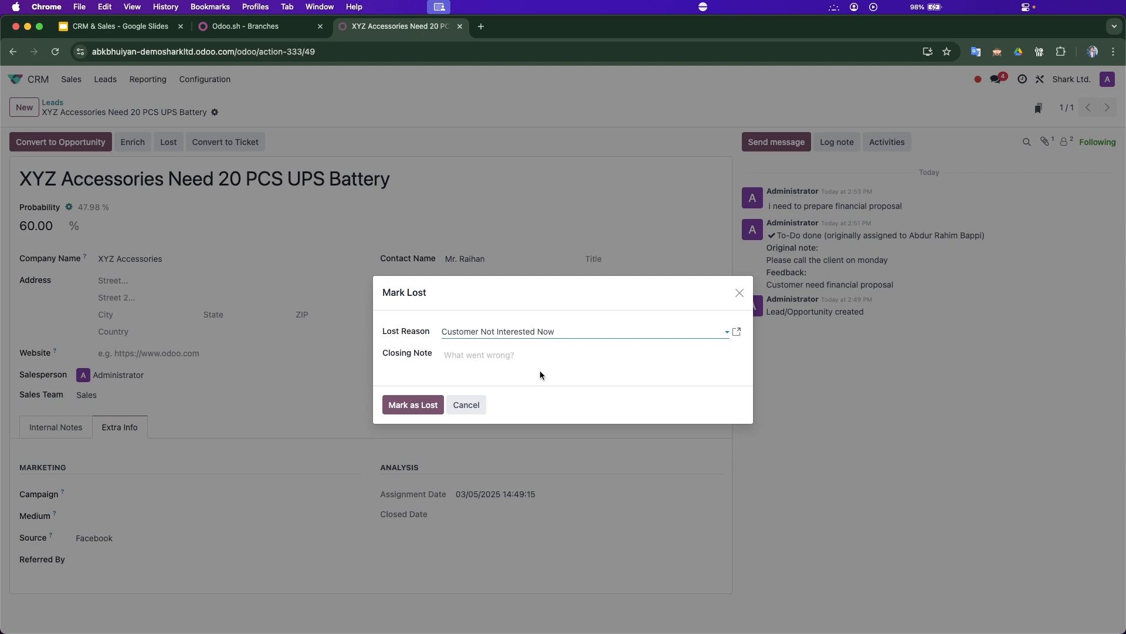
pyautogui.click(493, 357)
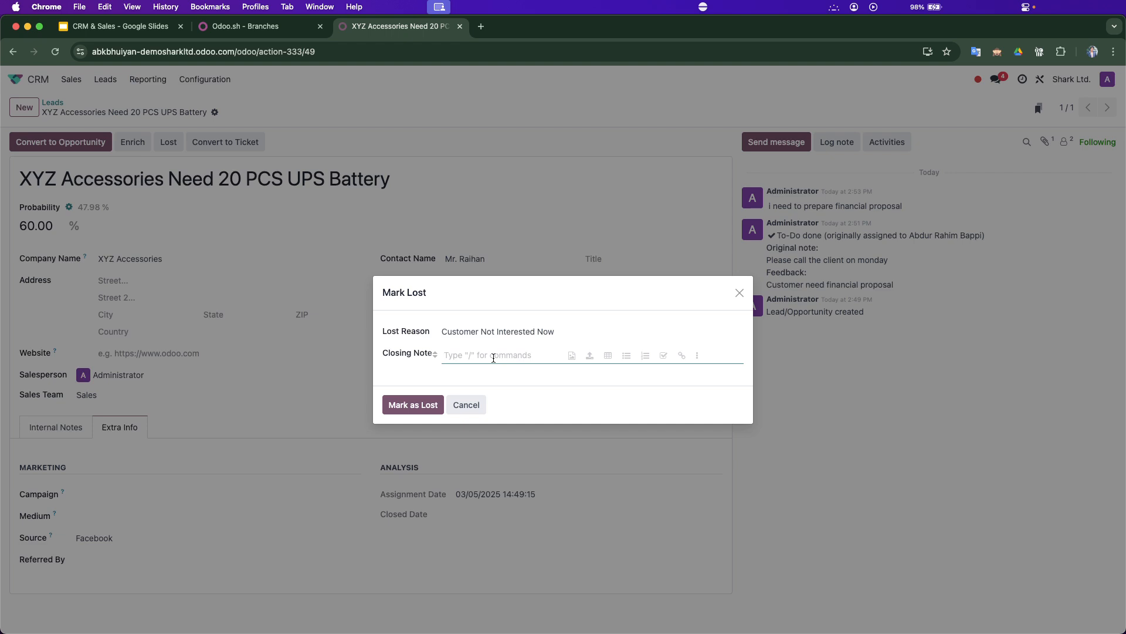
pyautogui.click(441, 370)
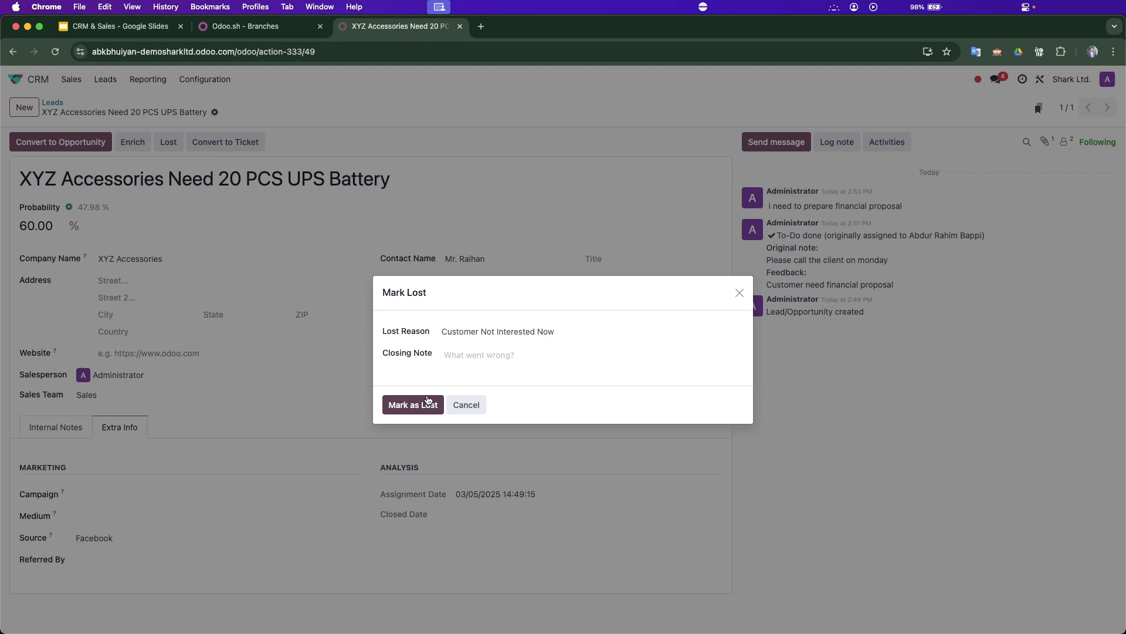
pyautogui.click(470, 413)
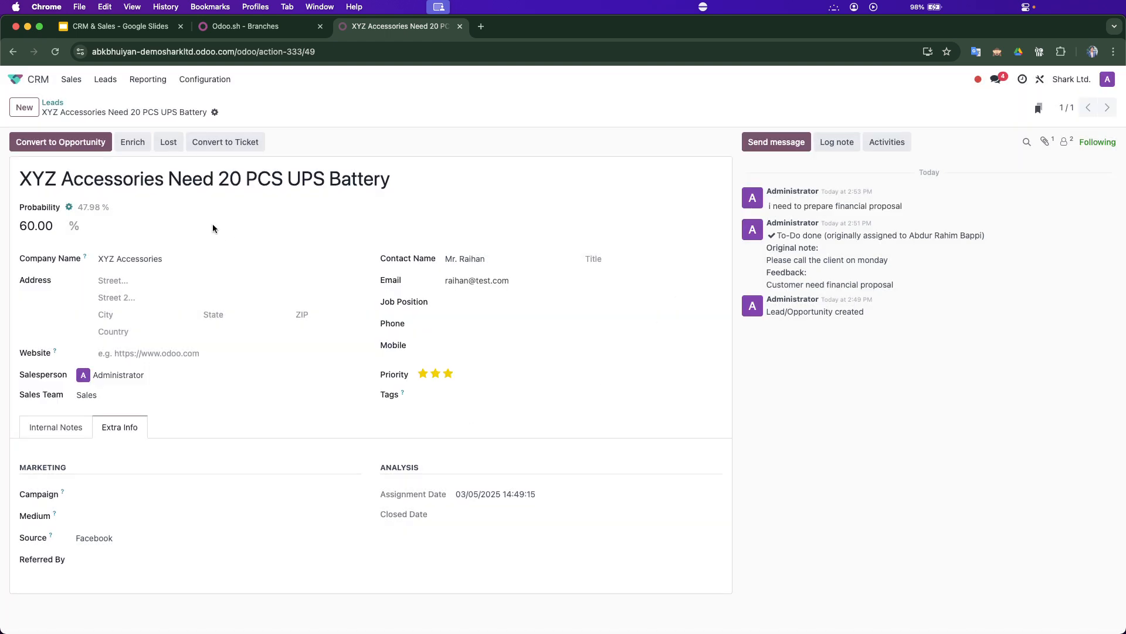
# - Convert the lead to an opportunity assigned to Administrator in the Sales team, with the option to create a new customer
pyautogui.click(54, 145)
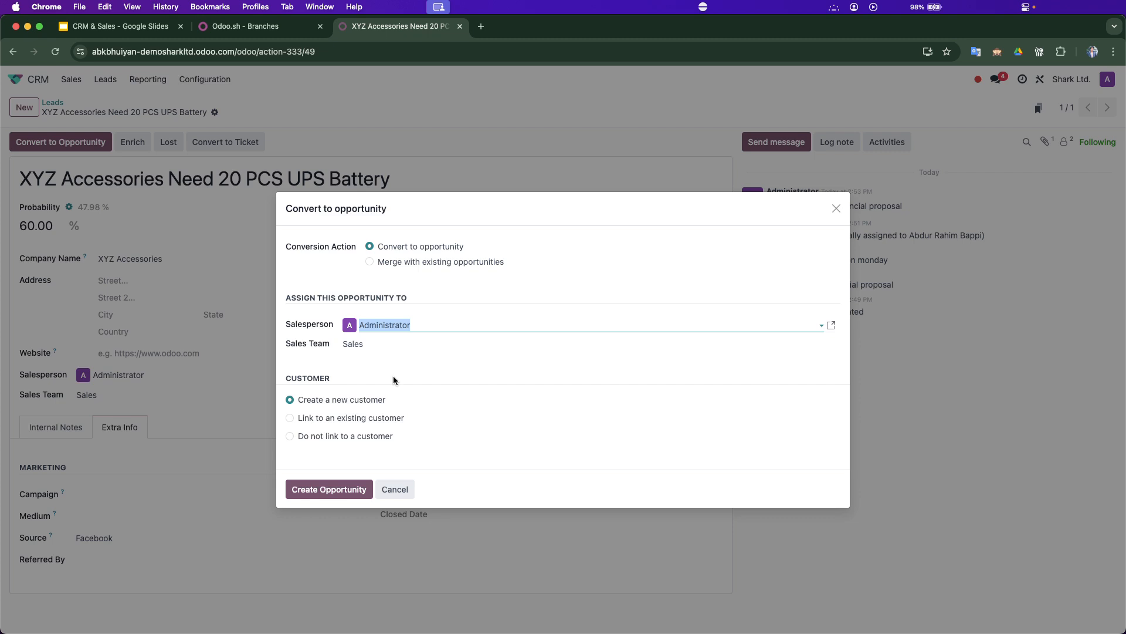
pyautogui.click(352, 418)
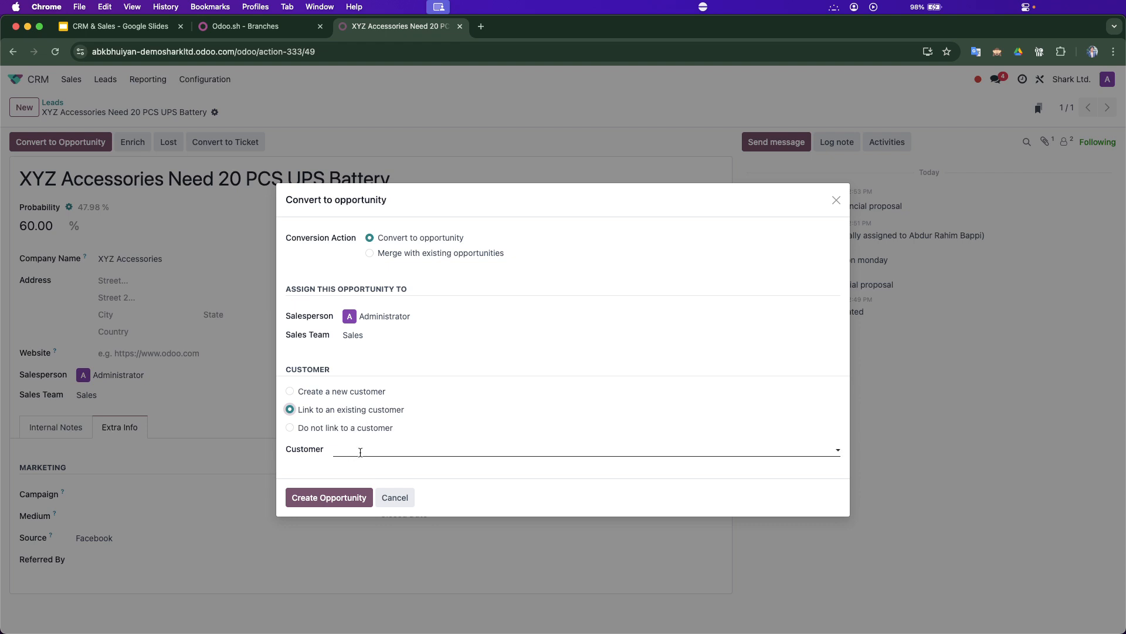
pyautogui.click(382, 450)
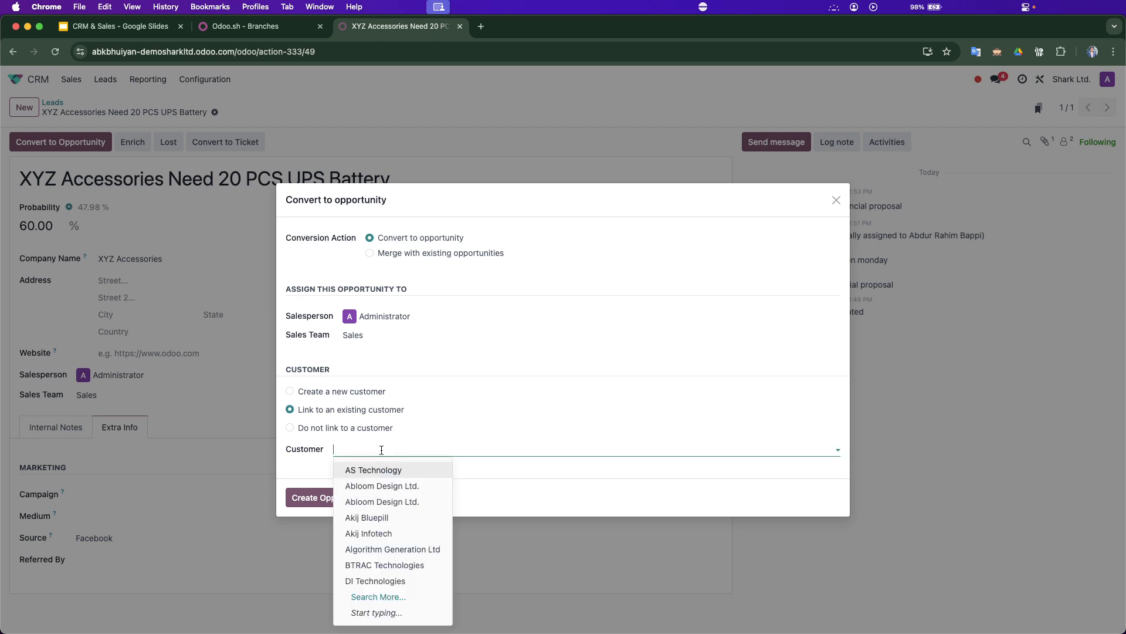
pyautogui.write('xyz')
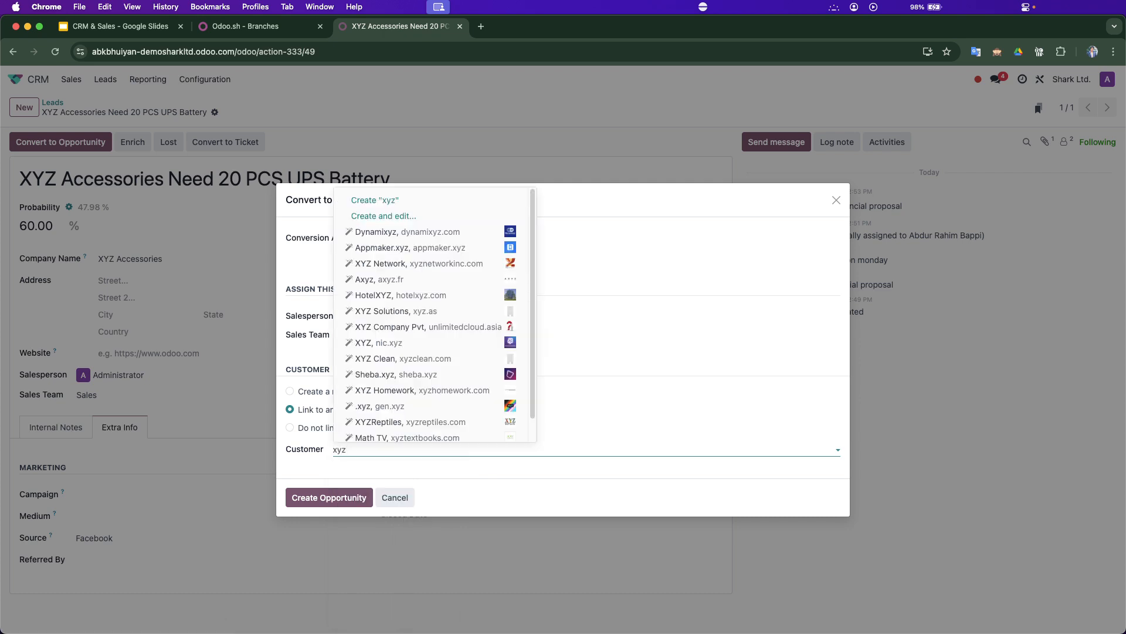
pyautogui.press('BackSpace')
pyautogui.press('BackSpace')
pyautogui.press('BackSpace')
pyautogui.click(324, 392)
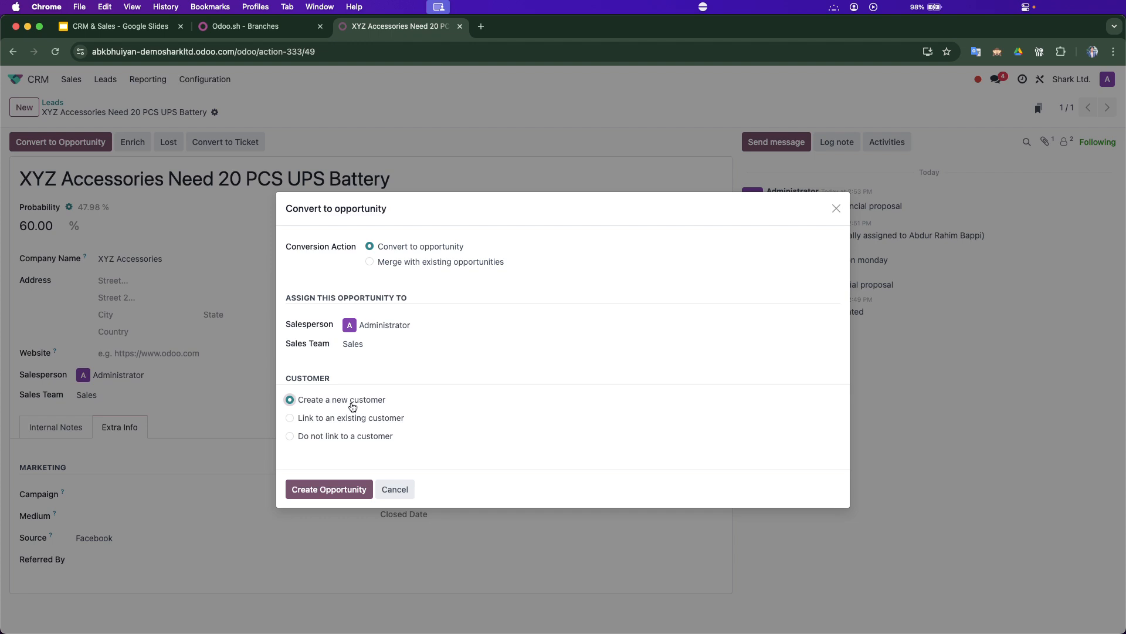
pyautogui.click(324, 489)
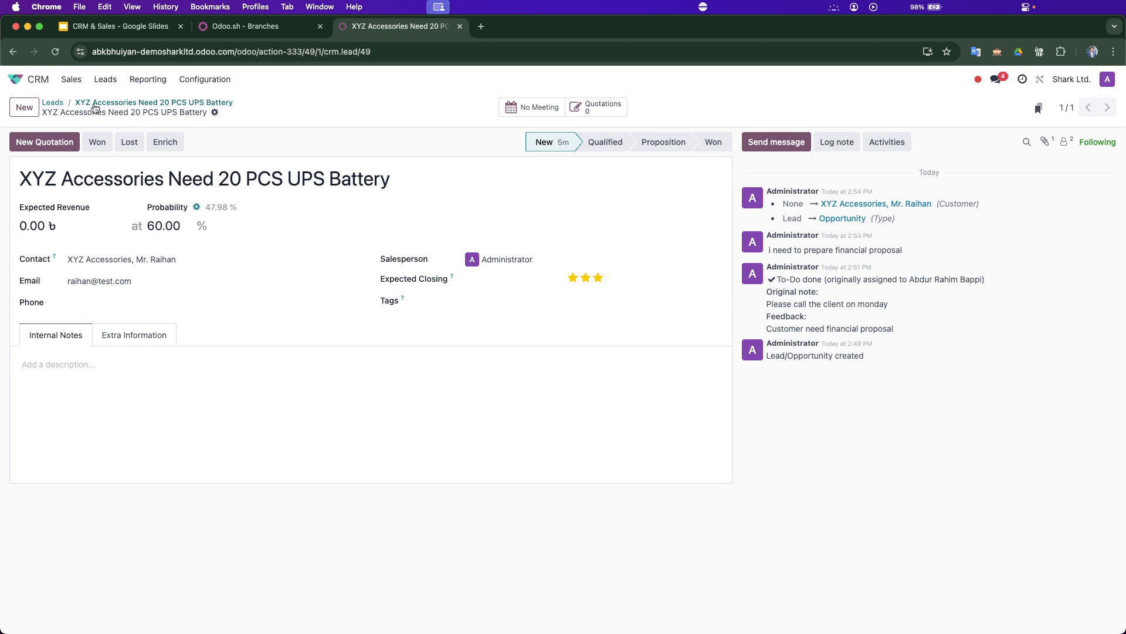
# - Open the XYZ Accessories opportunity from the CRM pipeline and review its extra information
pyautogui.click(16, 79)
pyautogui.click(368, 169)
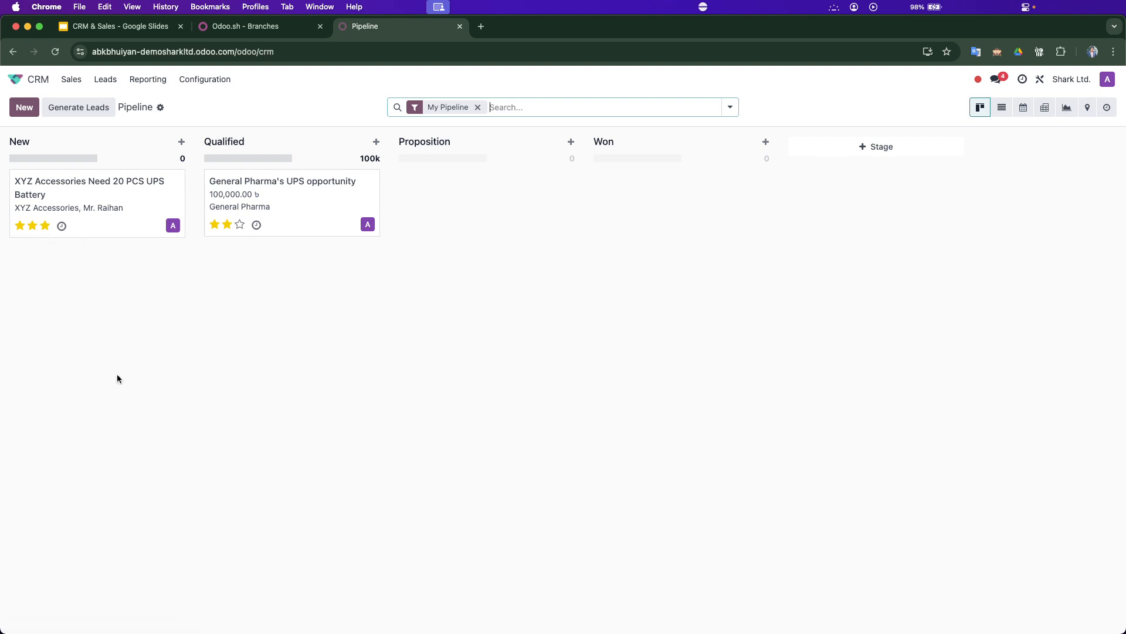
pyautogui.click(113, 182)
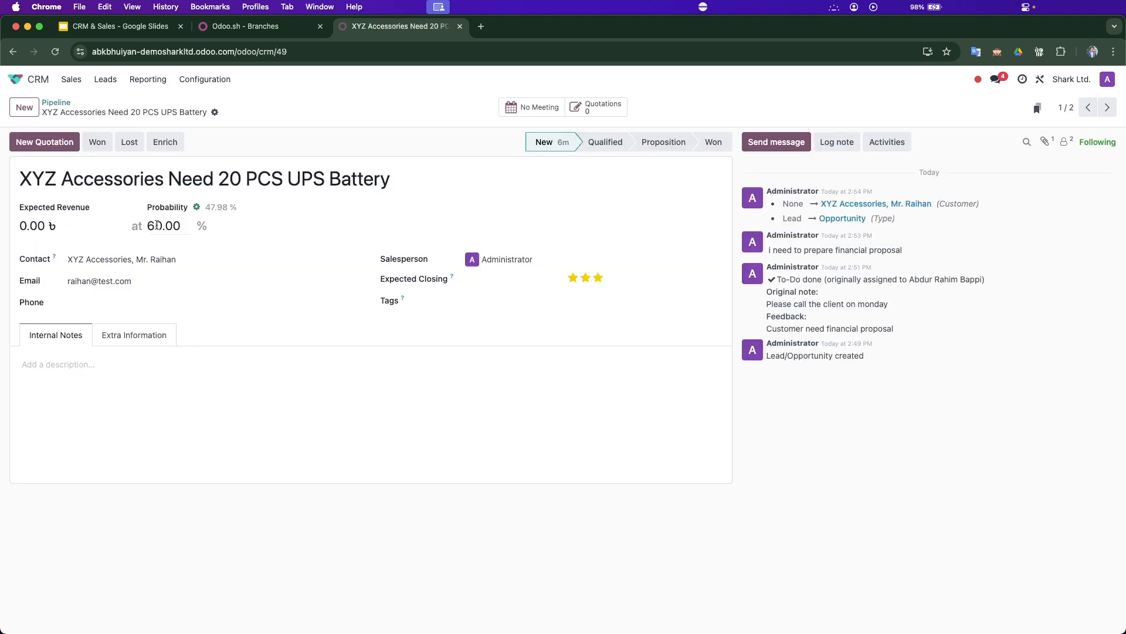
pyautogui.click(156, 338)
pyautogui.scroll(-1, 237, 433)
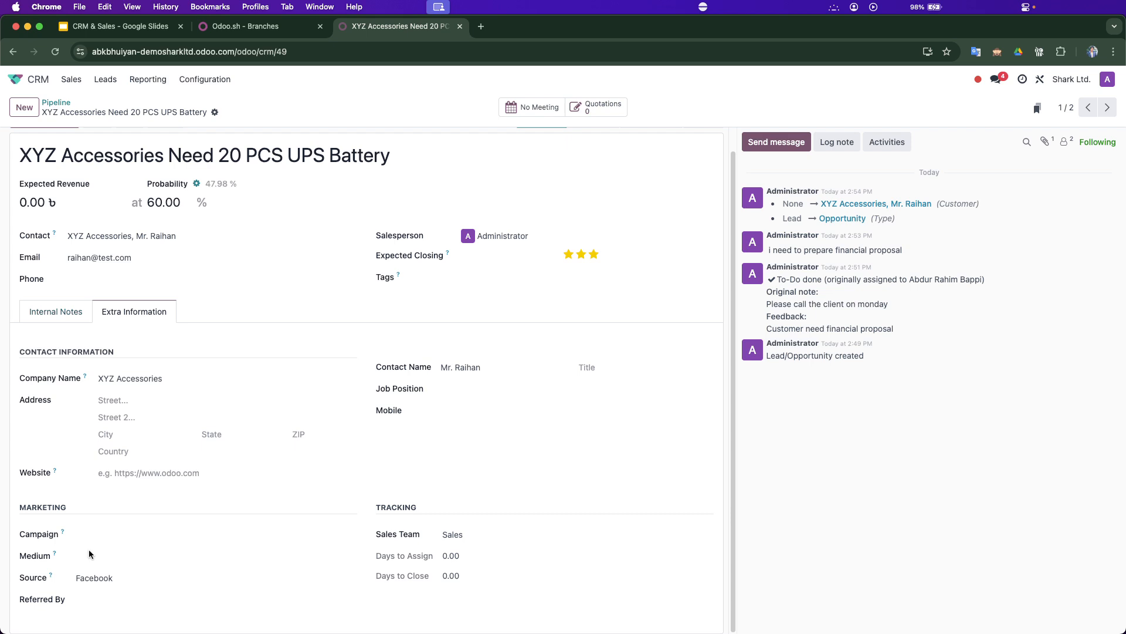
pyautogui.click(56, 312)
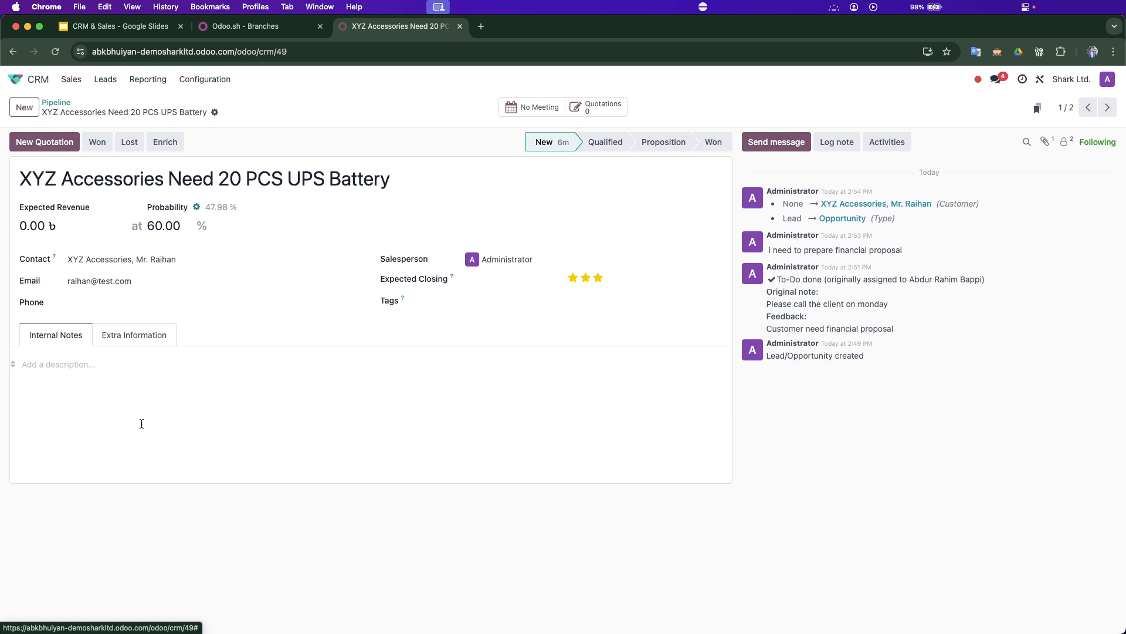
# - Set the opportunity's expected revenue to 1,000,000 and its expected closing date to 04/15/2025, and save the record
pyautogui.click(39, 227)
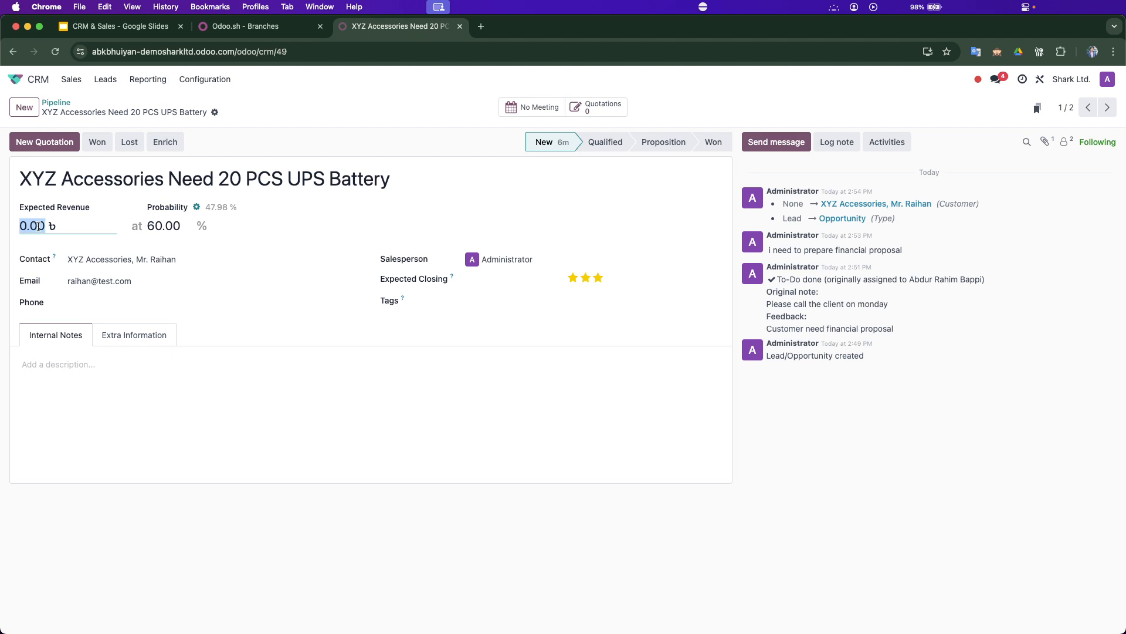
pyautogui.write('1000000')
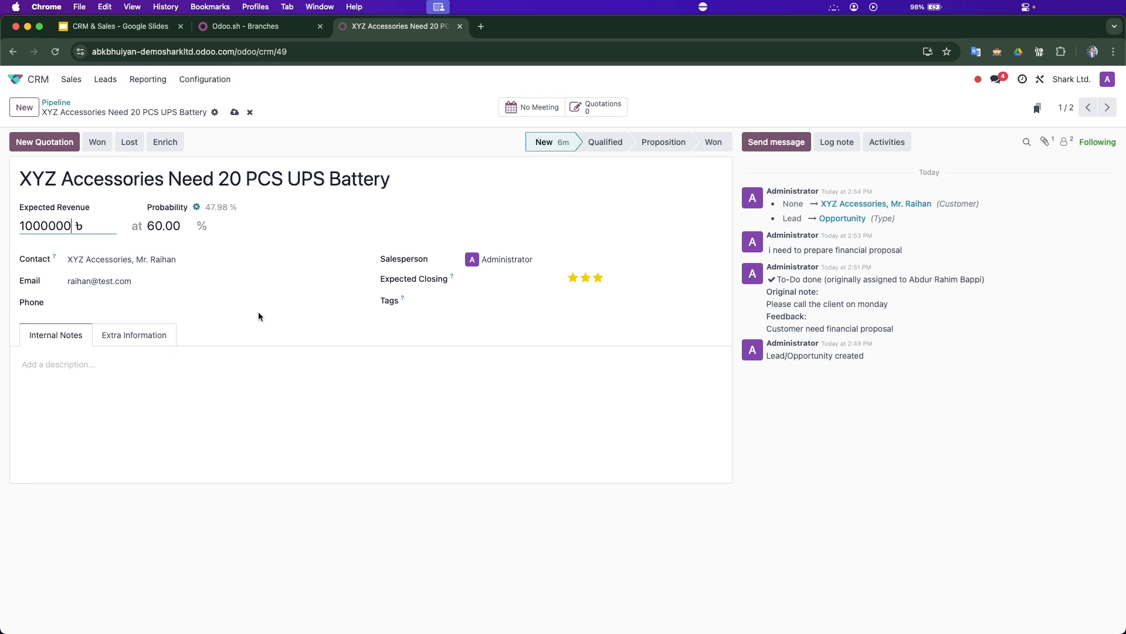
pyautogui.click(488, 284)
pyautogui.click(612, 311)
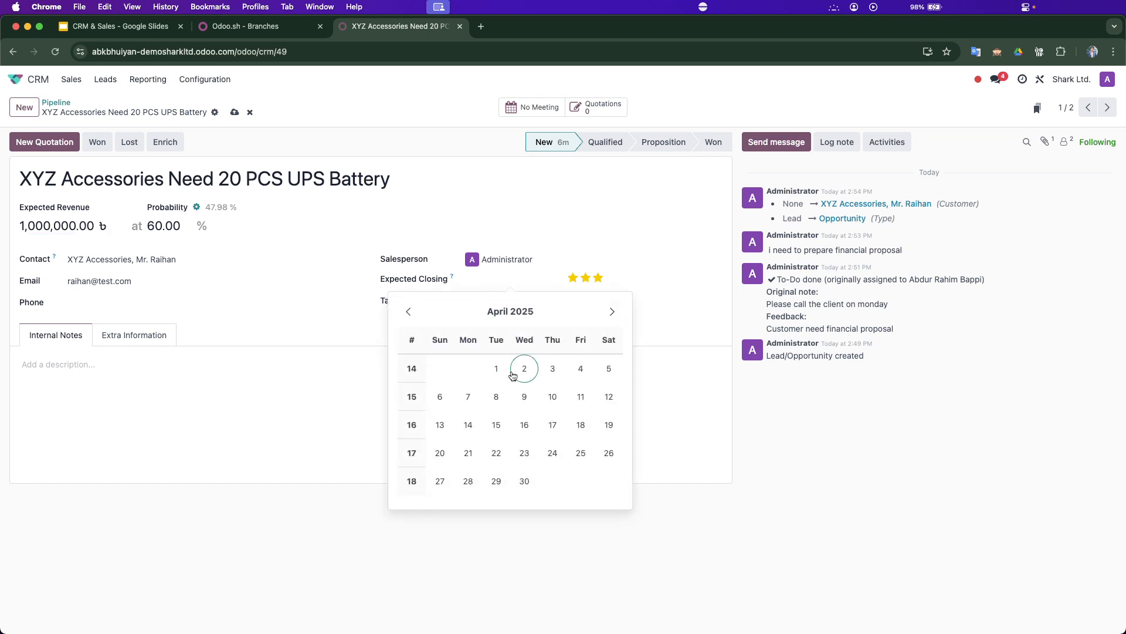
pyautogui.click(497, 425)
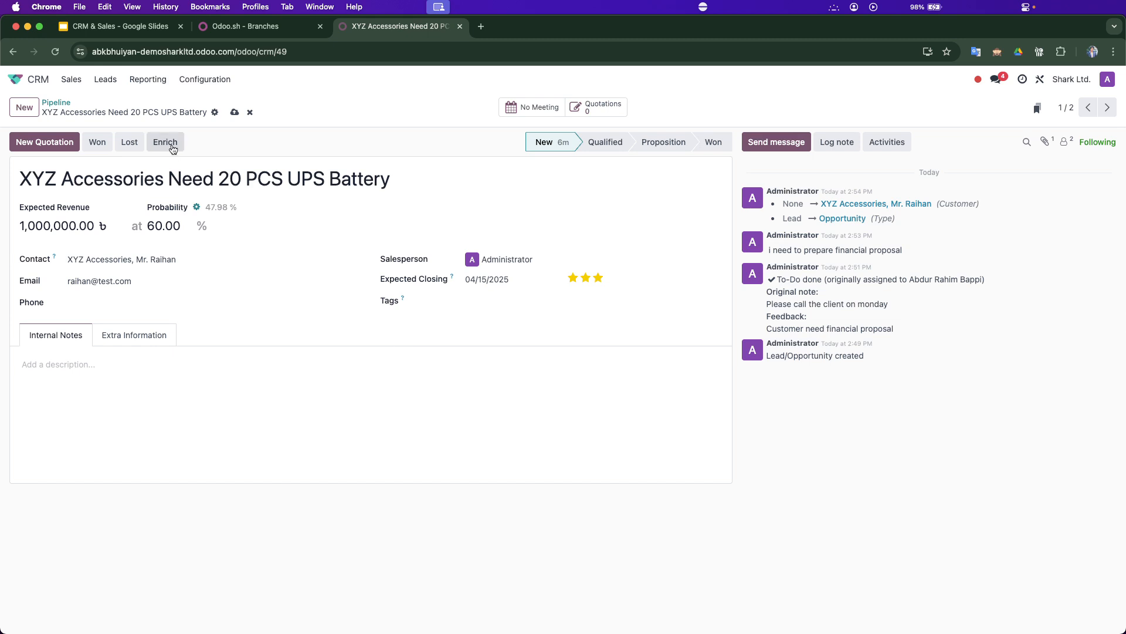
pyautogui.click(234, 112)
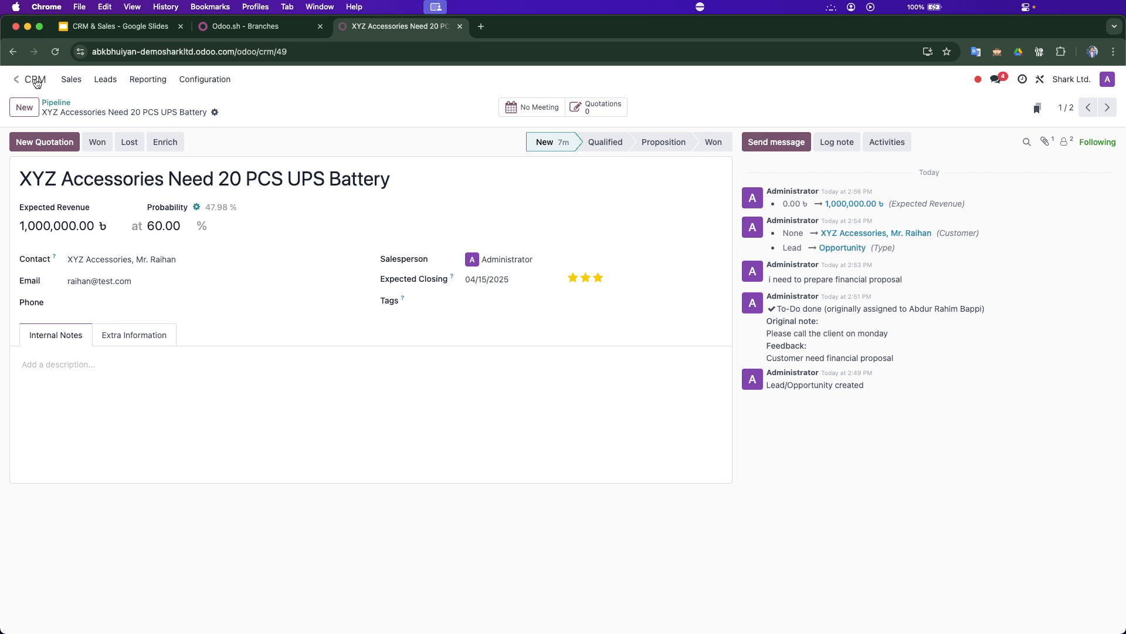
# - Return to the CRM app and display My Pipeline
pyautogui.click(16, 78)
pyautogui.click(350, 147)
pyautogui.click(79, 80)
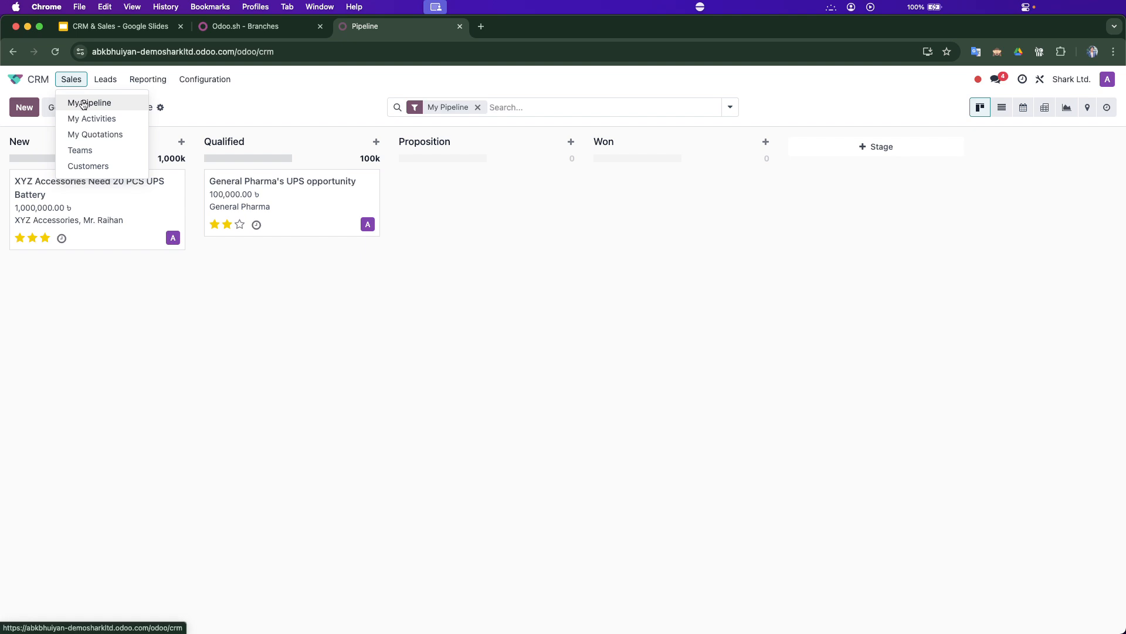
pyautogui.click(83, 104)
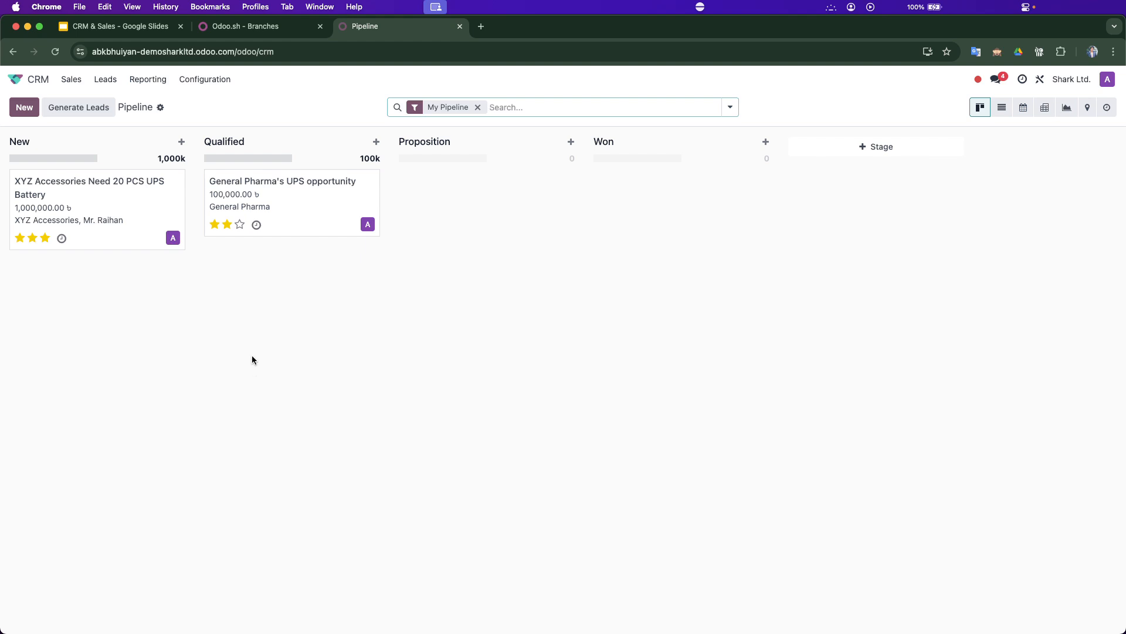
# - Review the My Activities, My Quotations and Teams pages of the CRM sales section
pyautogui.click(71, 80)
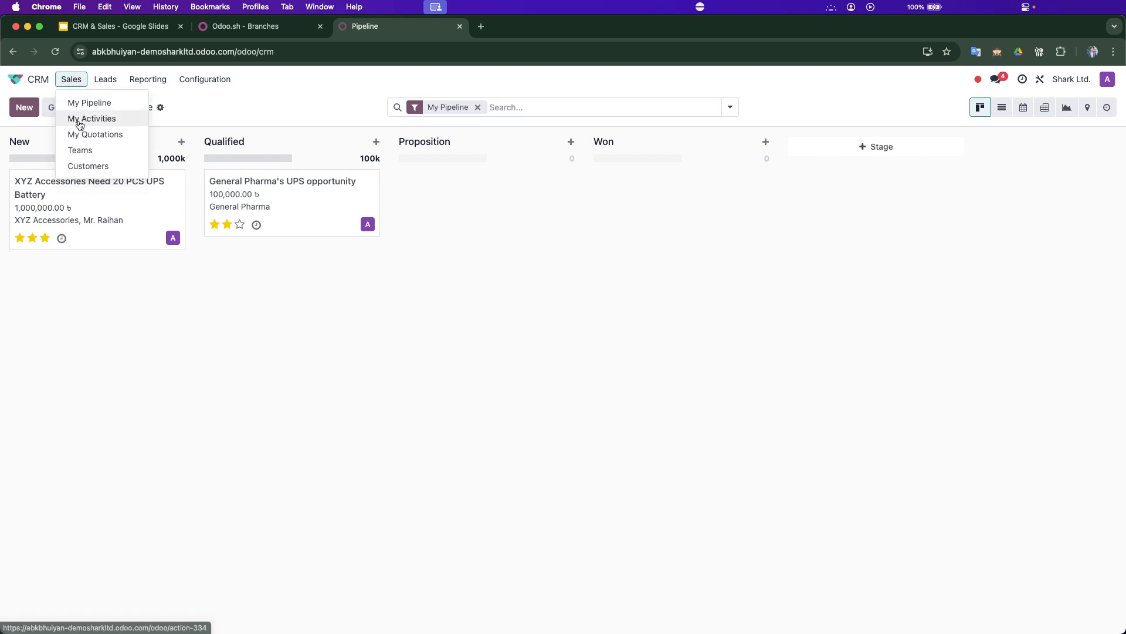
pyautogui.click(80, 122)
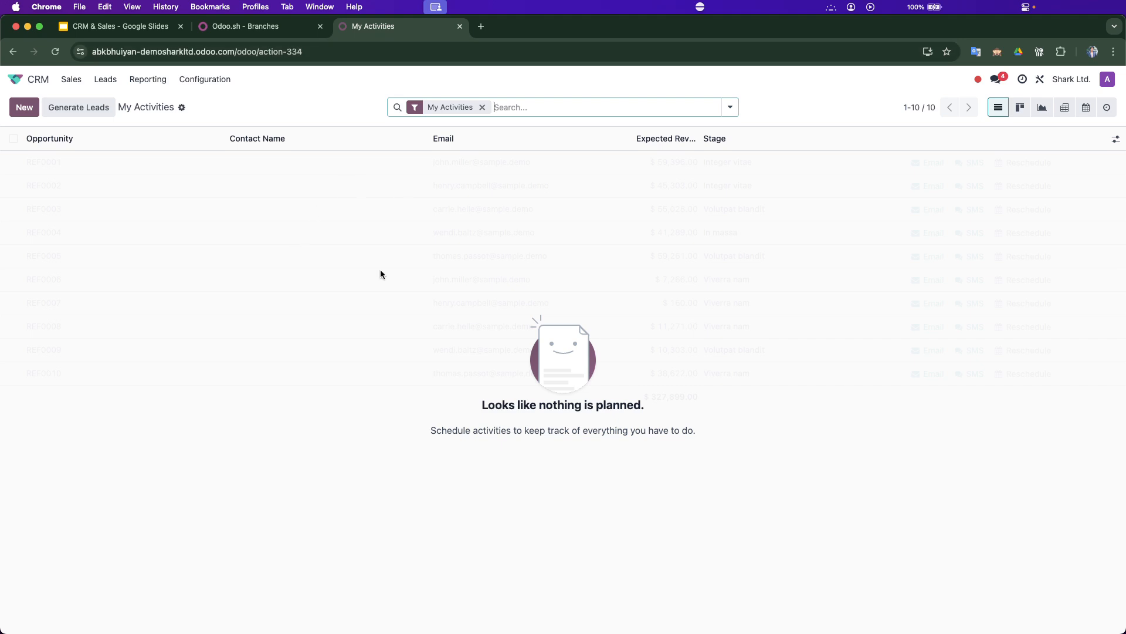
pyautogui.click(71, 79)
pyautogui.click(82, 133)
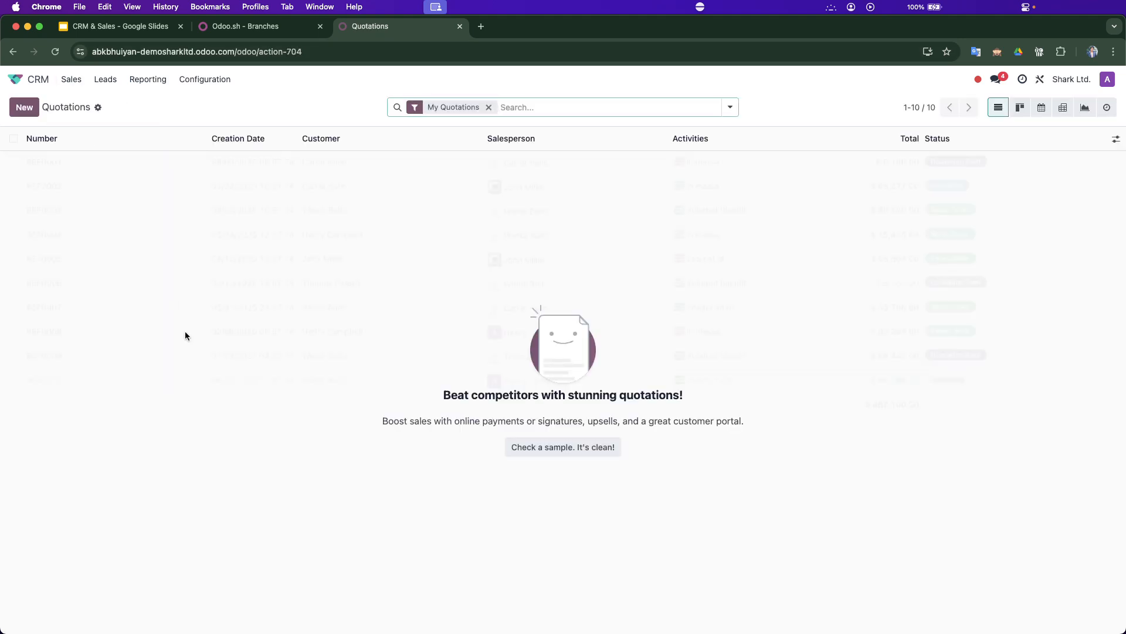
pyautogui.click(71, 79)
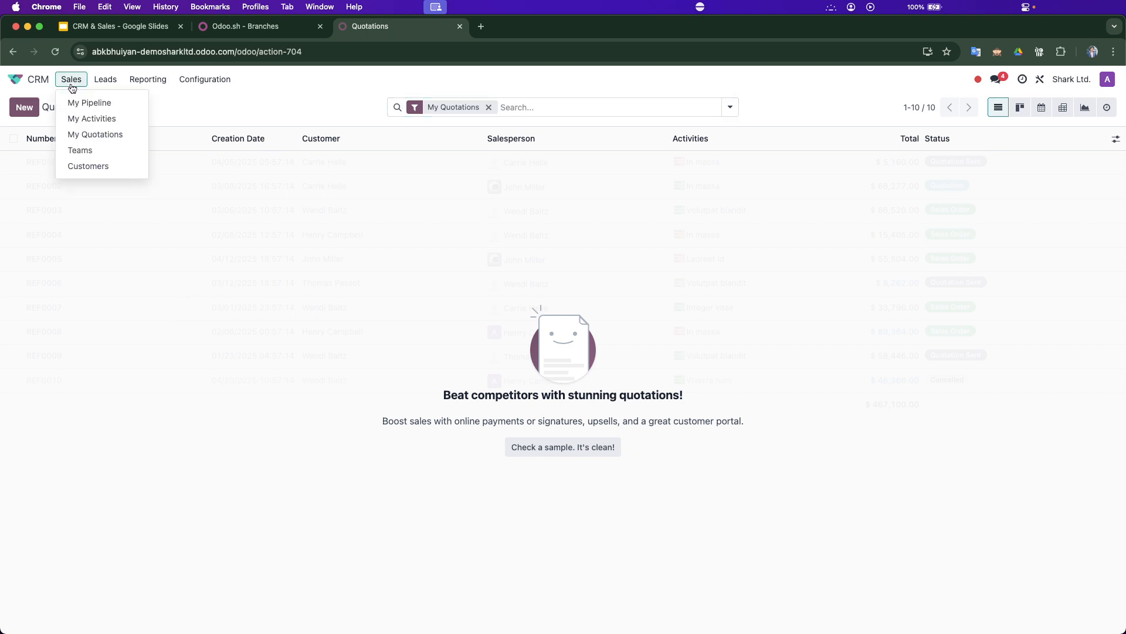
pyautogui.click(80, 151)
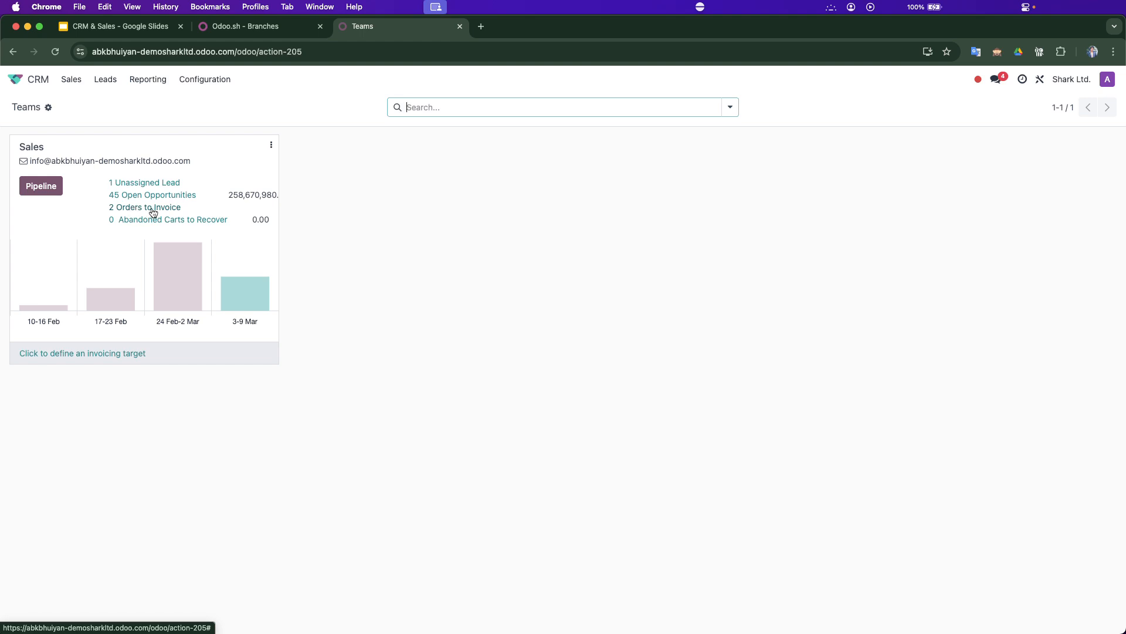
# - Browse the CRM customer list and search it by name for xyz
pyautogui.click(71, 81)
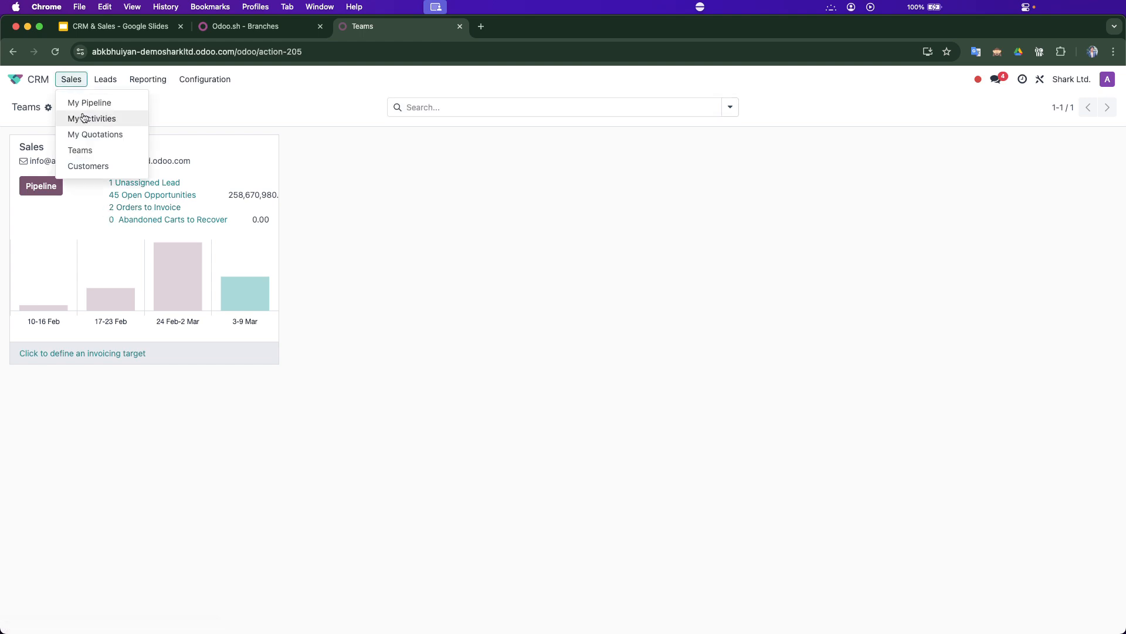
pyautogui.click(88, 167)
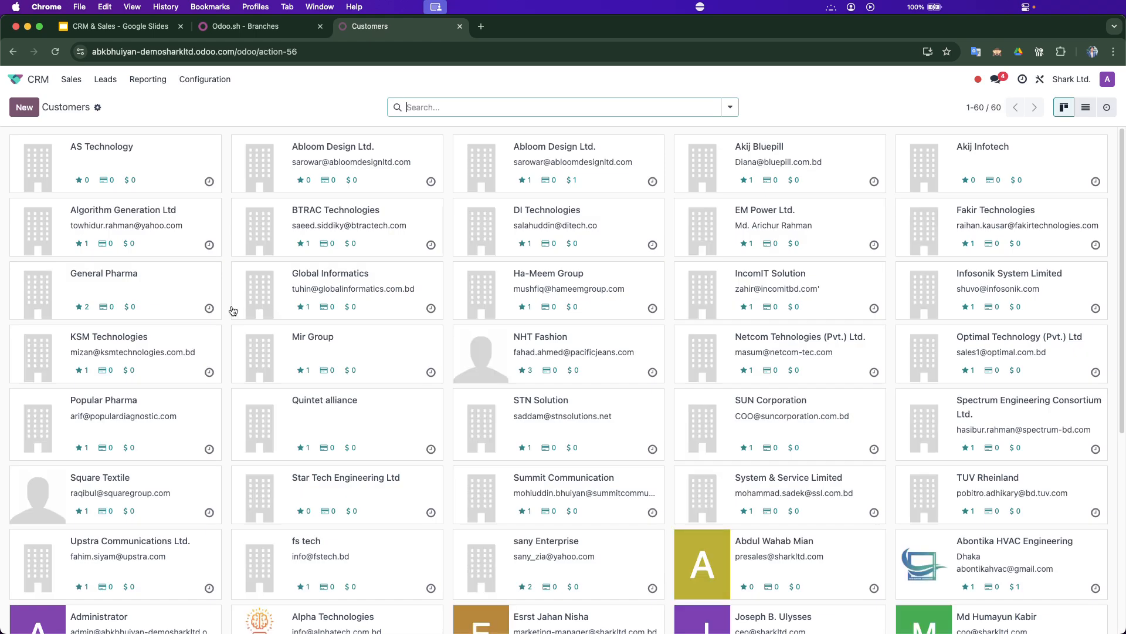
pyautogui.scroll(-3, 229, 309)
pyautogui.scroll(3, 228, 309)
pyautogui.click(477, 112)
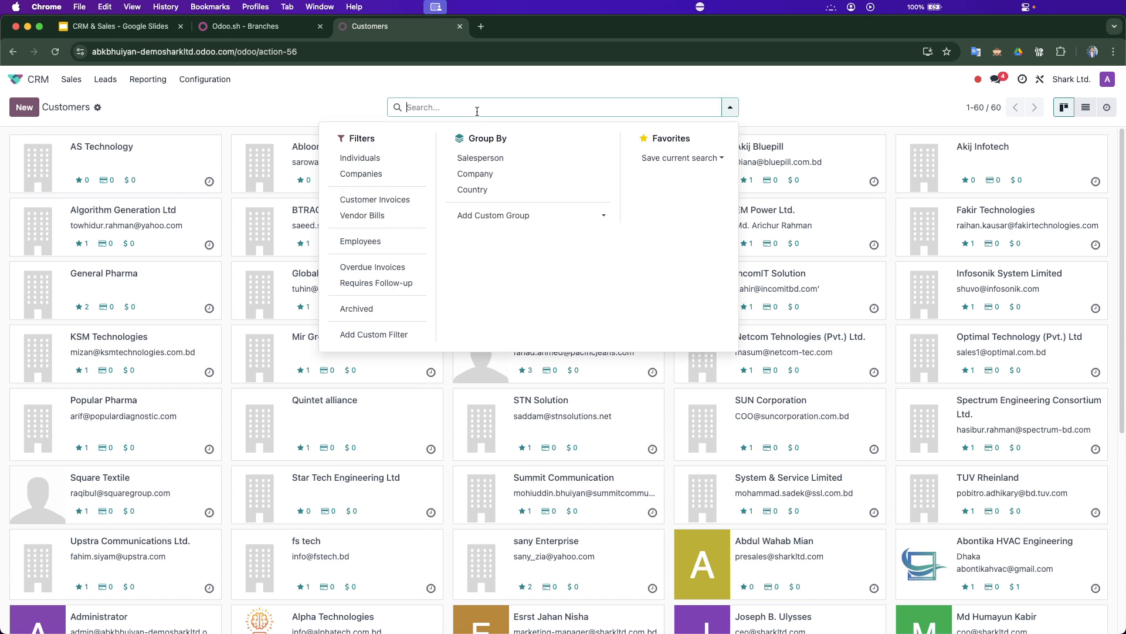
pyautogui.write('xyz')
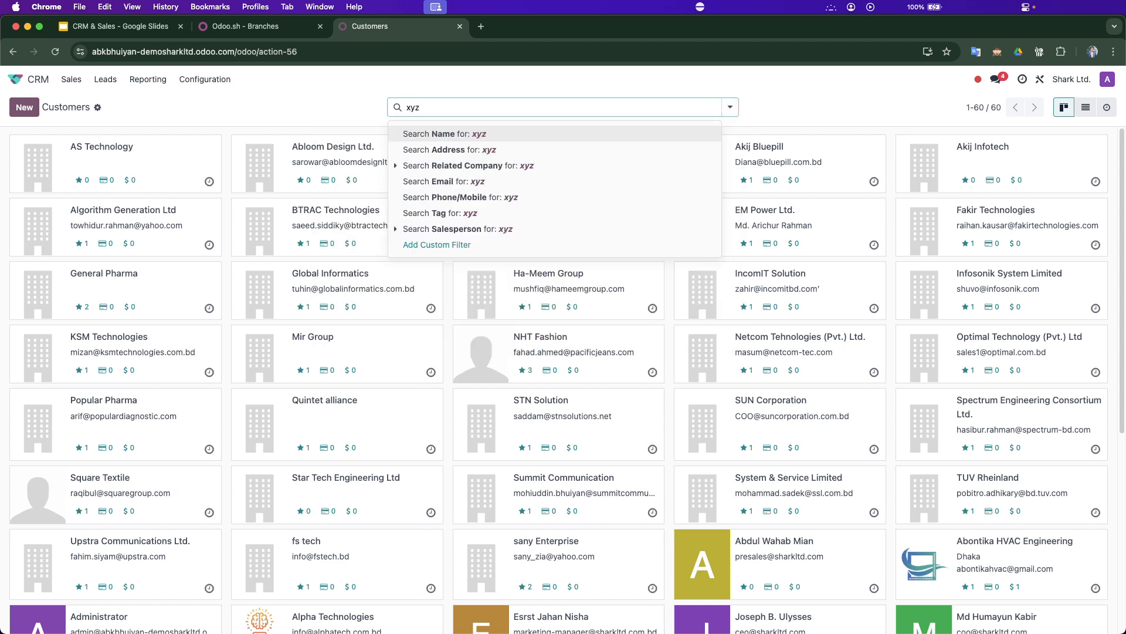
pyautogui.click(480, 133)
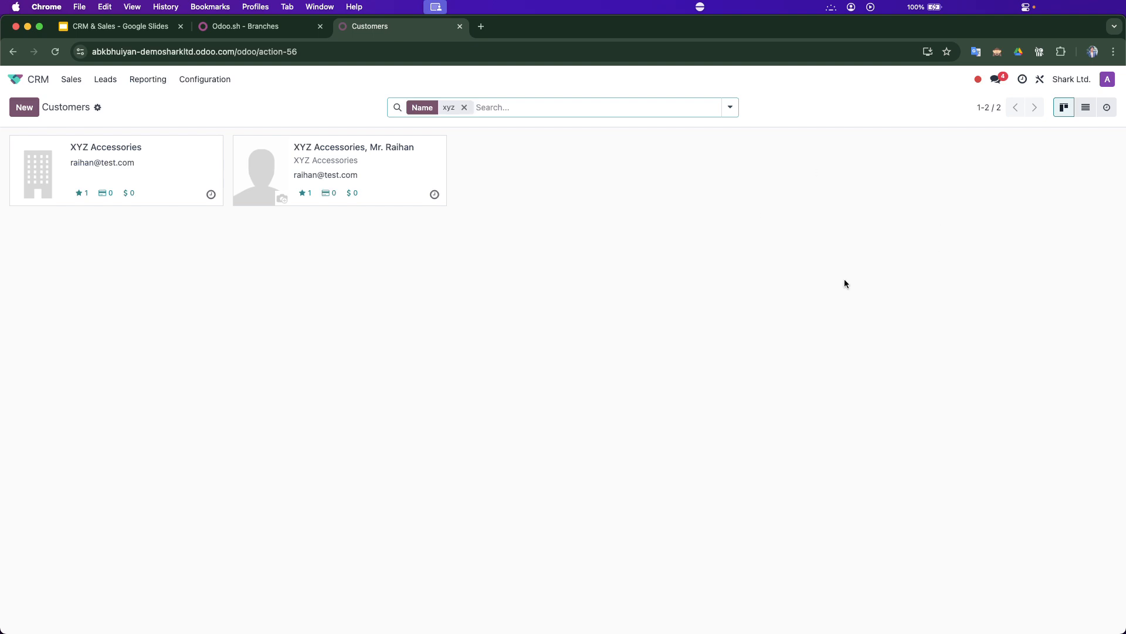
# - Open the XYZ Accessories company record, review its linked UPS battery opportunity, and return to the company record
pyautogui.click(149, 166)
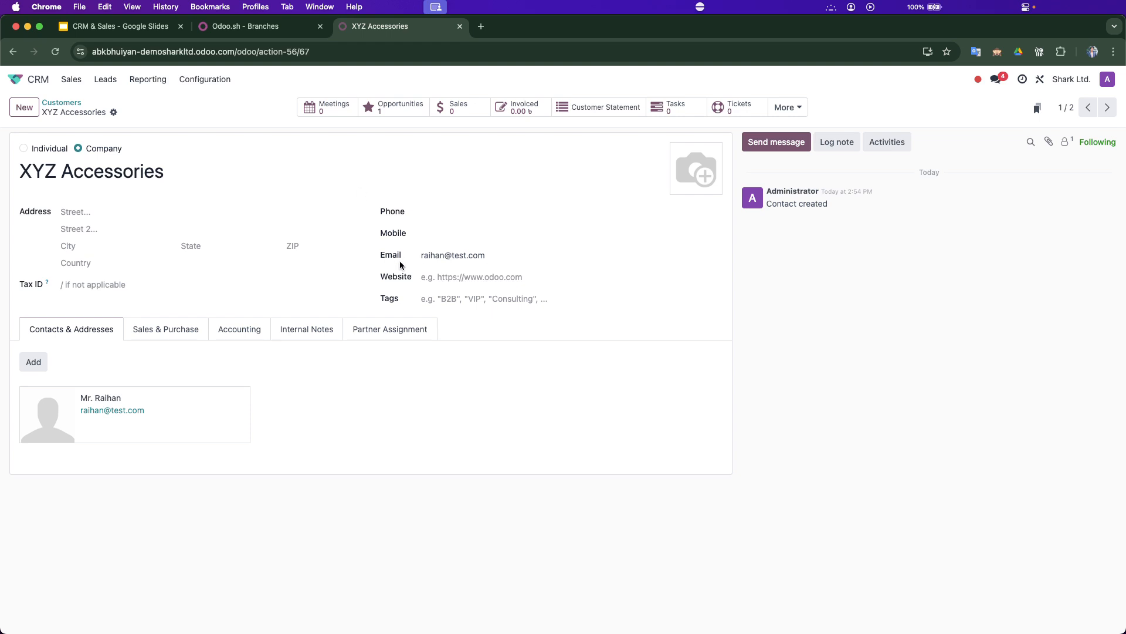
pyautogui.click(404, 114)
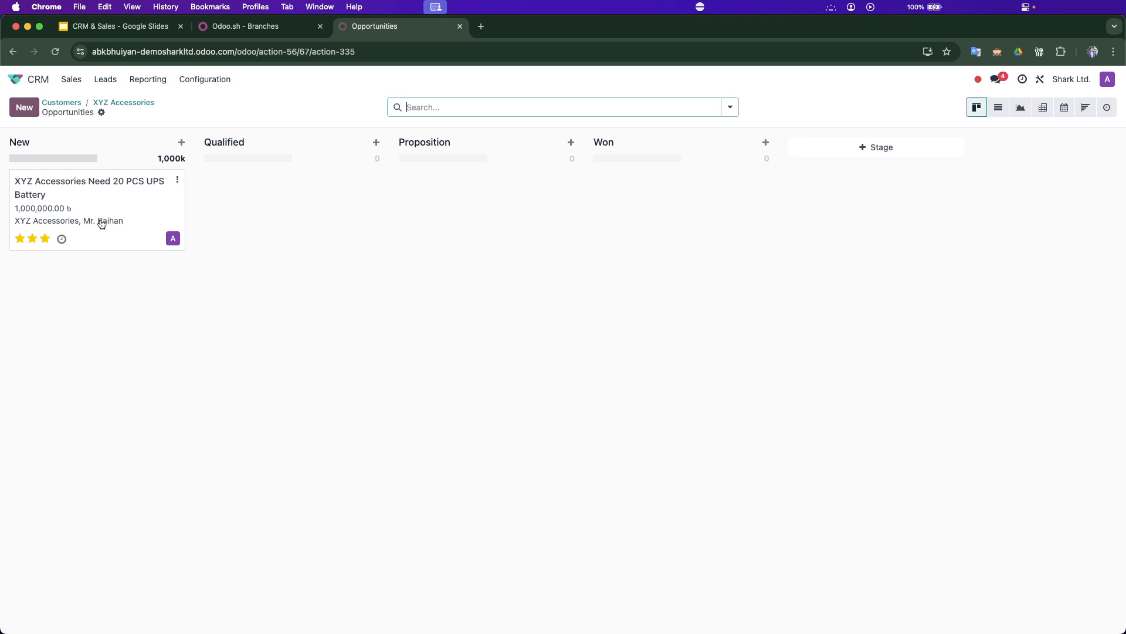
pyautogui.click(97, 205)
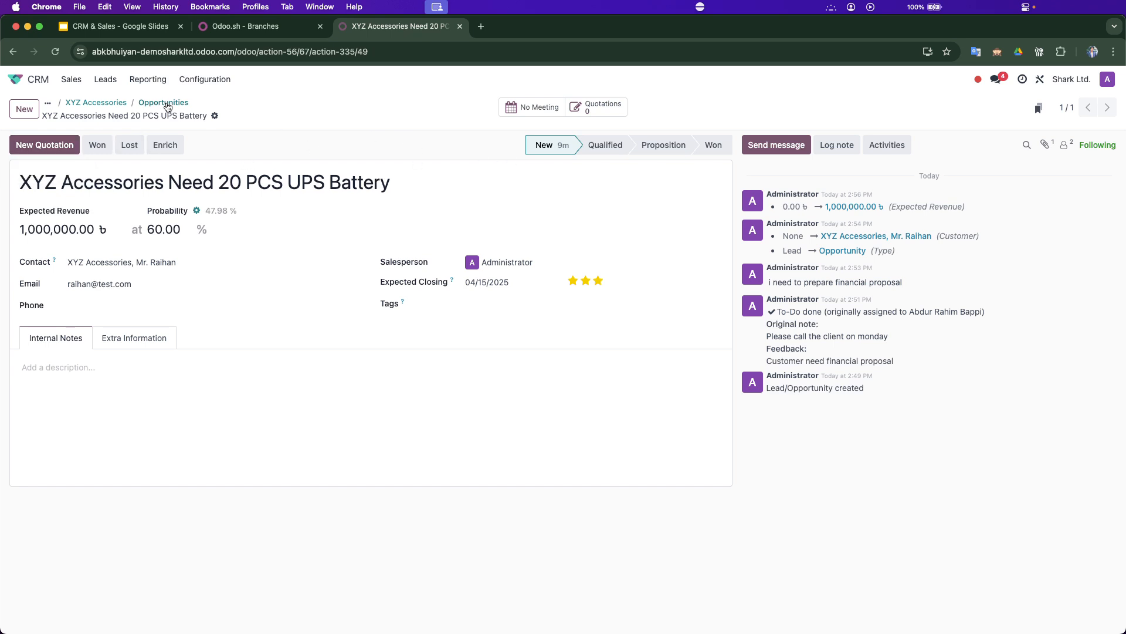
pyautogui.click(97, 103)
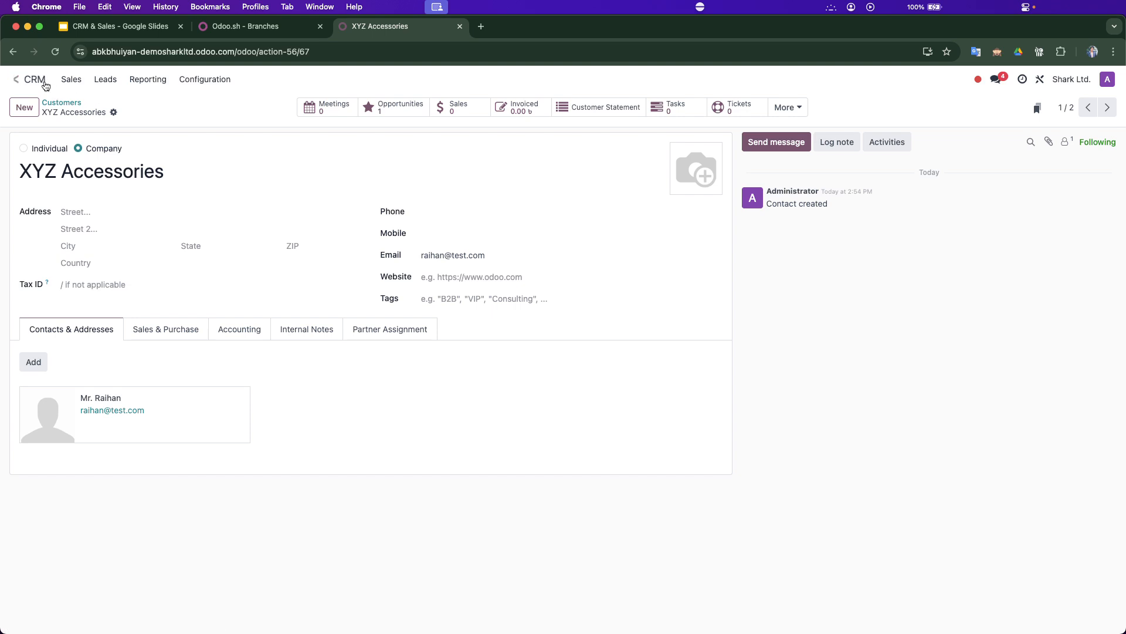
# - Reopen the CRM pipeline, move the XYZ Accessories UPS battery opportunity to the Qualified stage, and return to the pipeline
pyautogui.click(15, 79)
pyautogui.click(359, 151)
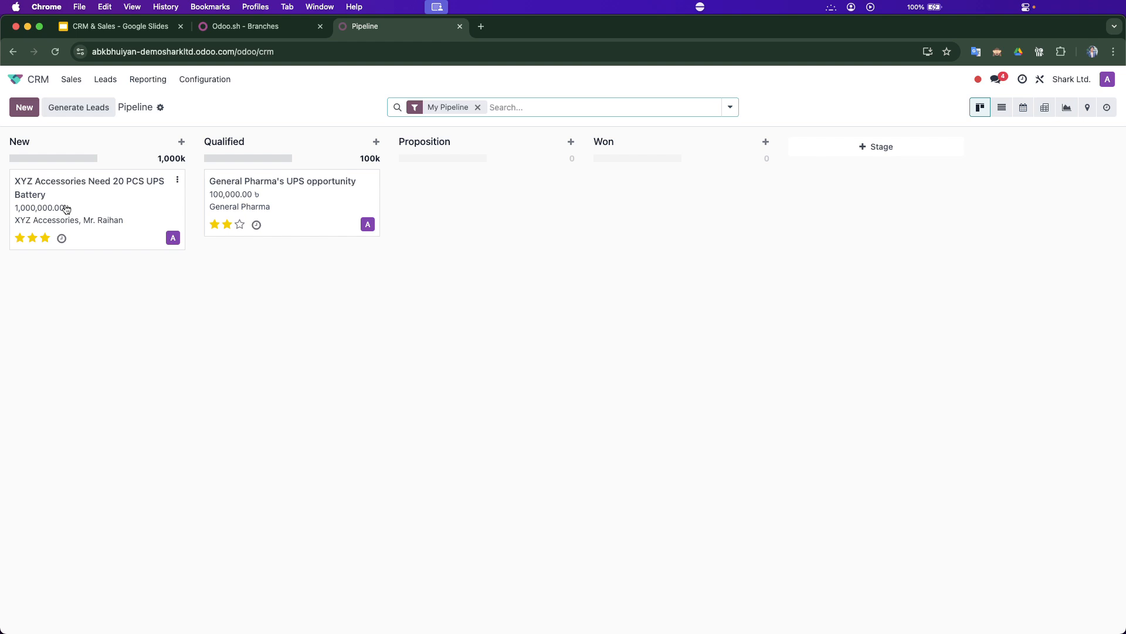
pyautogui.moveTo(66, 209)
pyautogui.mouseDown()
pyautogui.moveTo(262, 191)
pyautogui.moveTo(53, 206)
pyautogui.moveTo(85, 193)
pyautogui.moveTo(280, 188)
pyautogui.moveTo(55, 206)
pyautogui.moveTo(76, 209)
pyautogui.mouseUp()
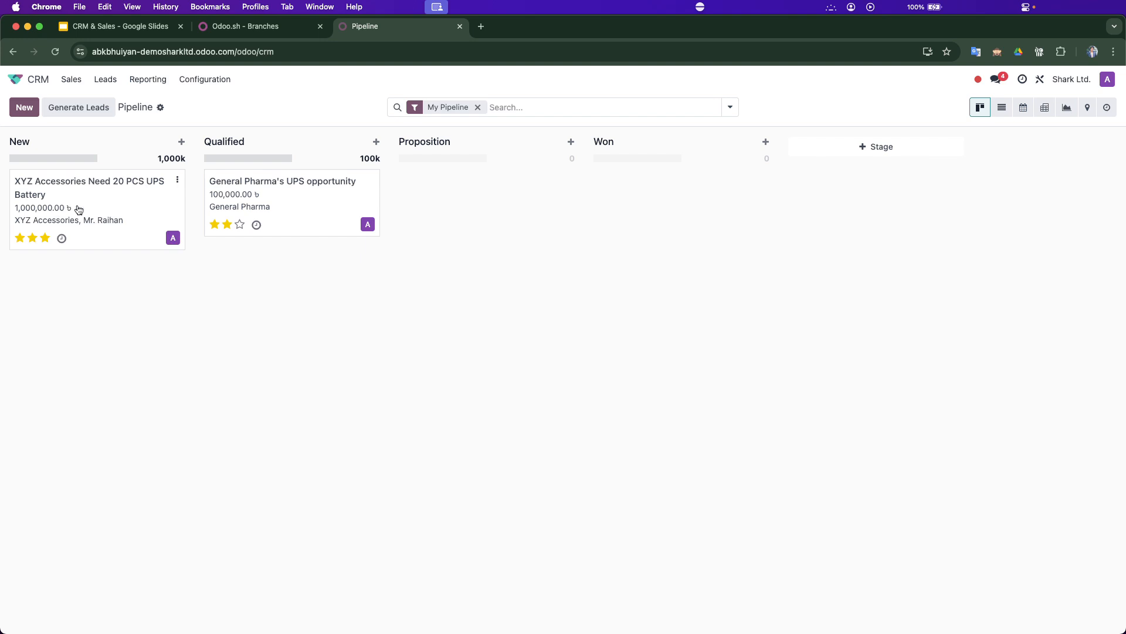
pyautogui.click(75, 209)
pyautogui.click(605, 144)
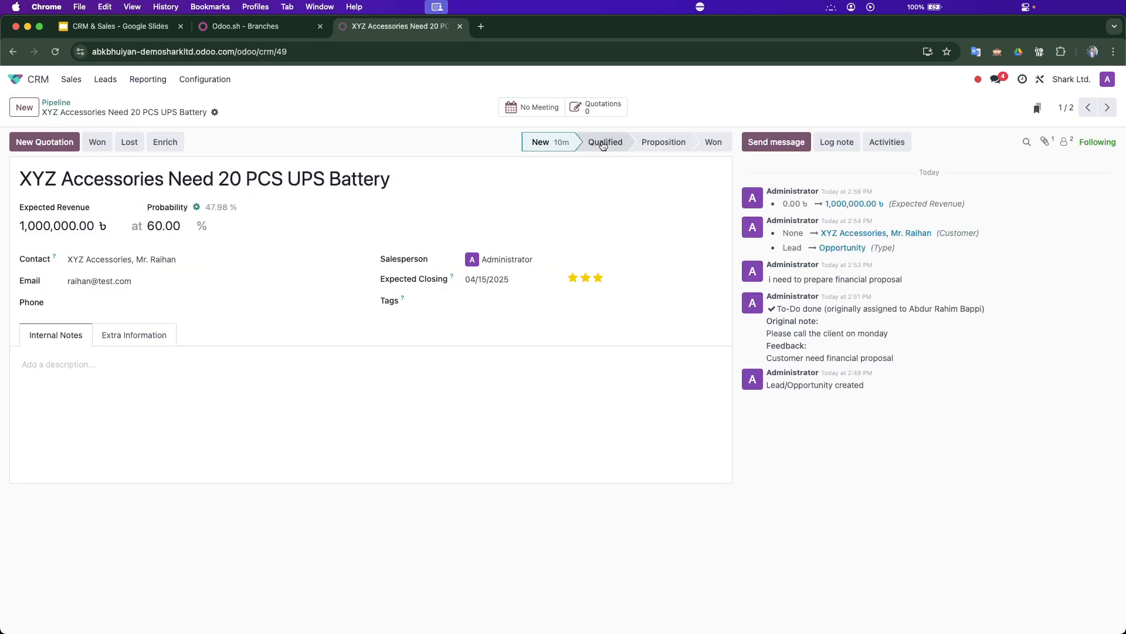
pyautogui.click(56, 103)
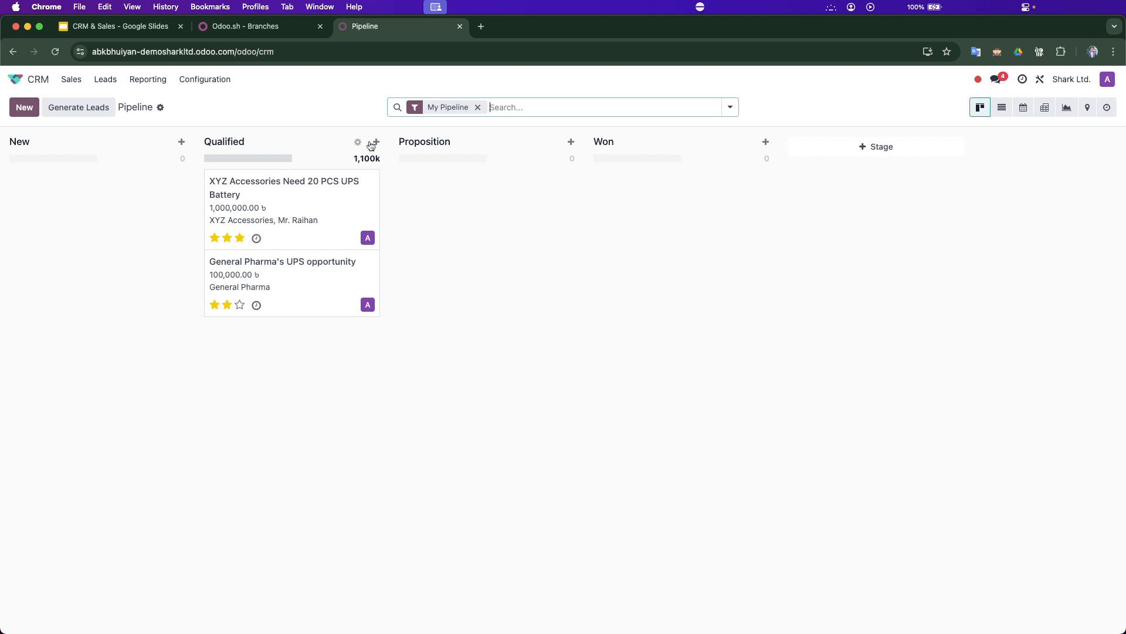
# - Open a new quotation from the XYZ Accessories opportunity and review its customer, invoice address and delivery address
pyautogui.click(288, 192)
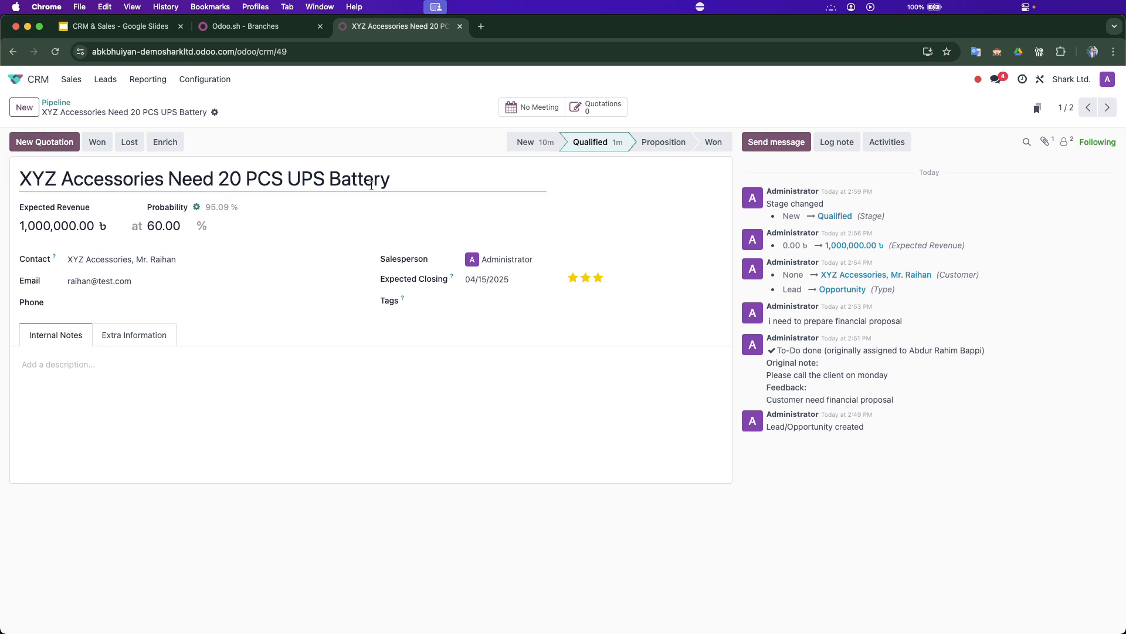
pyautogui.click(48, 143)
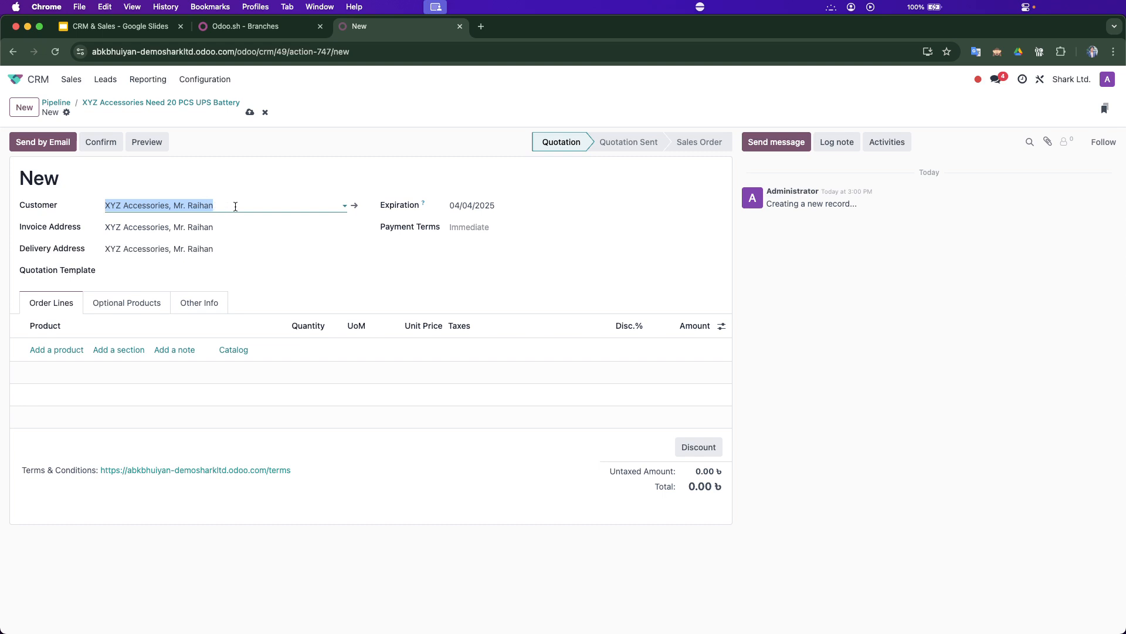
pyautogui.click(275, 304)
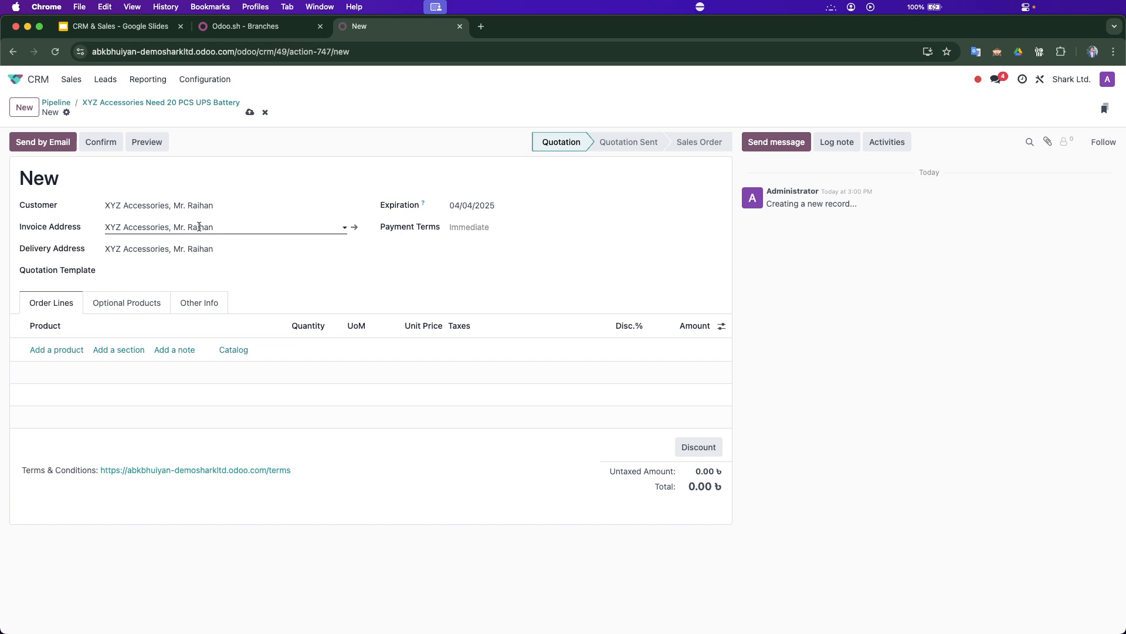
# - Search the customers by name for xyz and open the XYZ Accessories company record
pyautogui.click(71, 79)
pyautogui.click(85, 173)
pyautogui.click(448, 104)
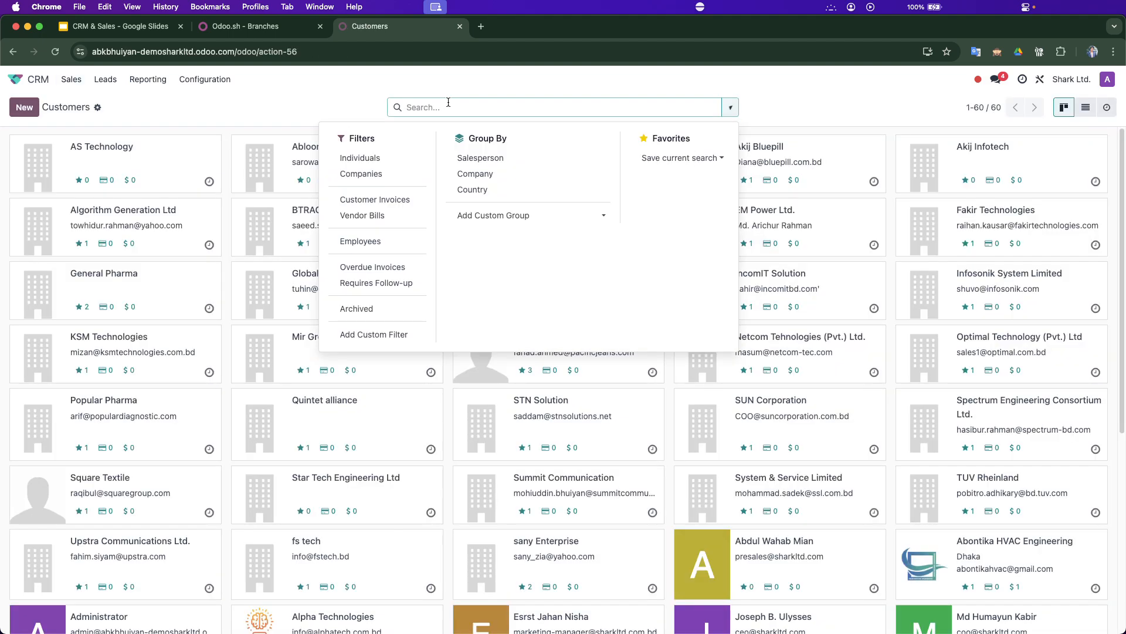
pyautogui.write('z')
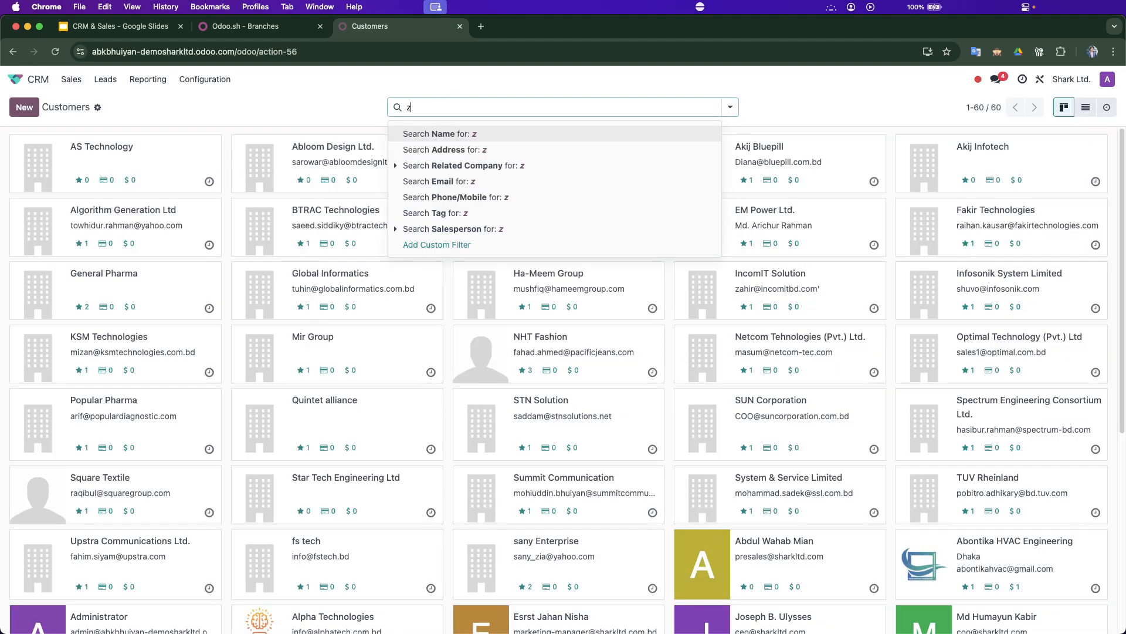
pyautogui.write('yz')
pyautogui.press('Return')
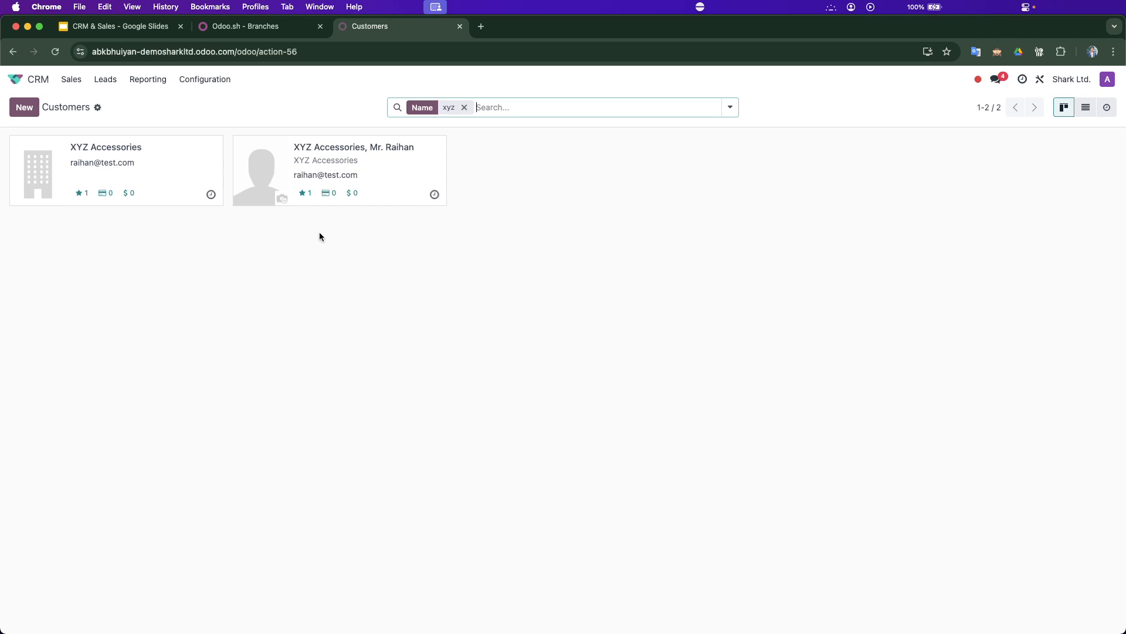
pyautogui.click(135, 191)
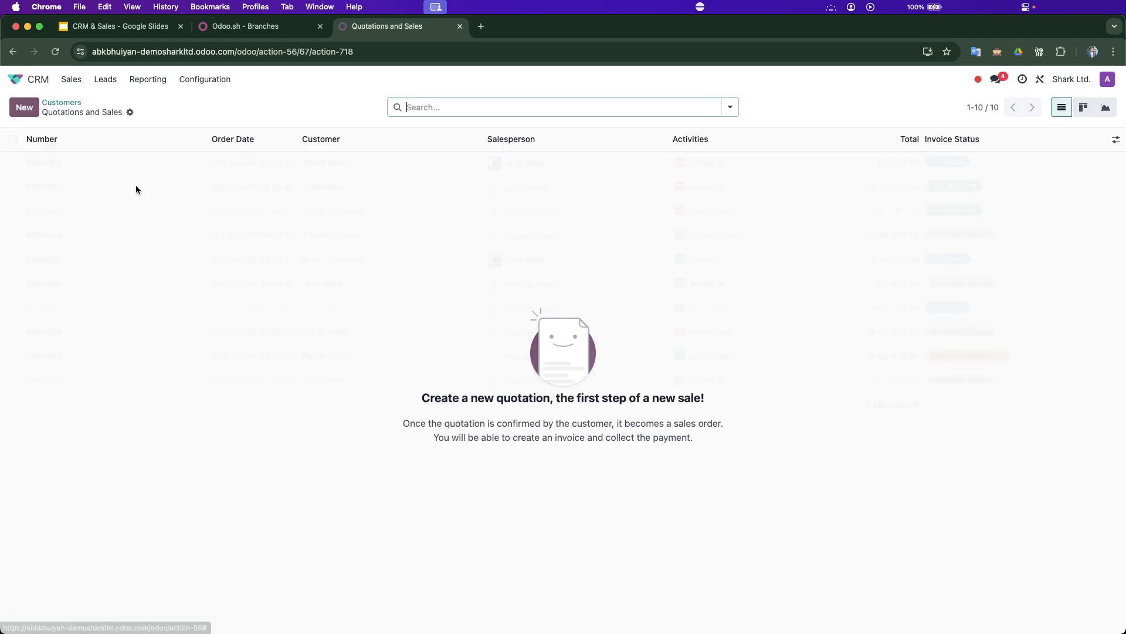
pyautogui.click(61, 102)
pyautogui.click(149, 146)
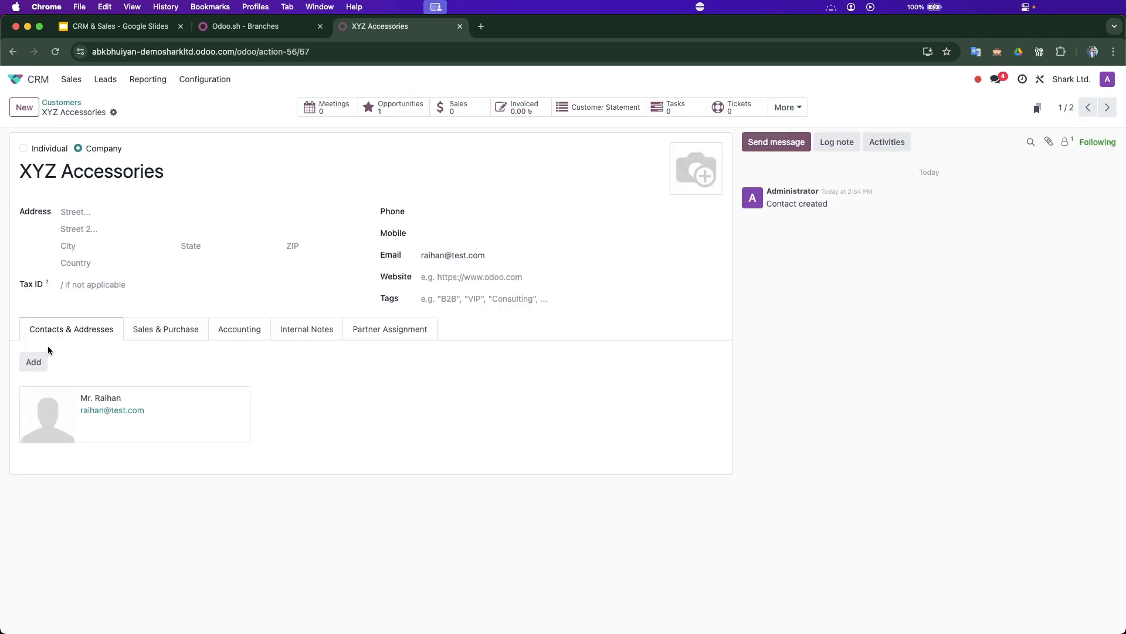
# - Examine the Invoice Address and Delivery Address types for a new contact of XYZ Accessories, and discard the contact
pyautogui.click(34, 363)
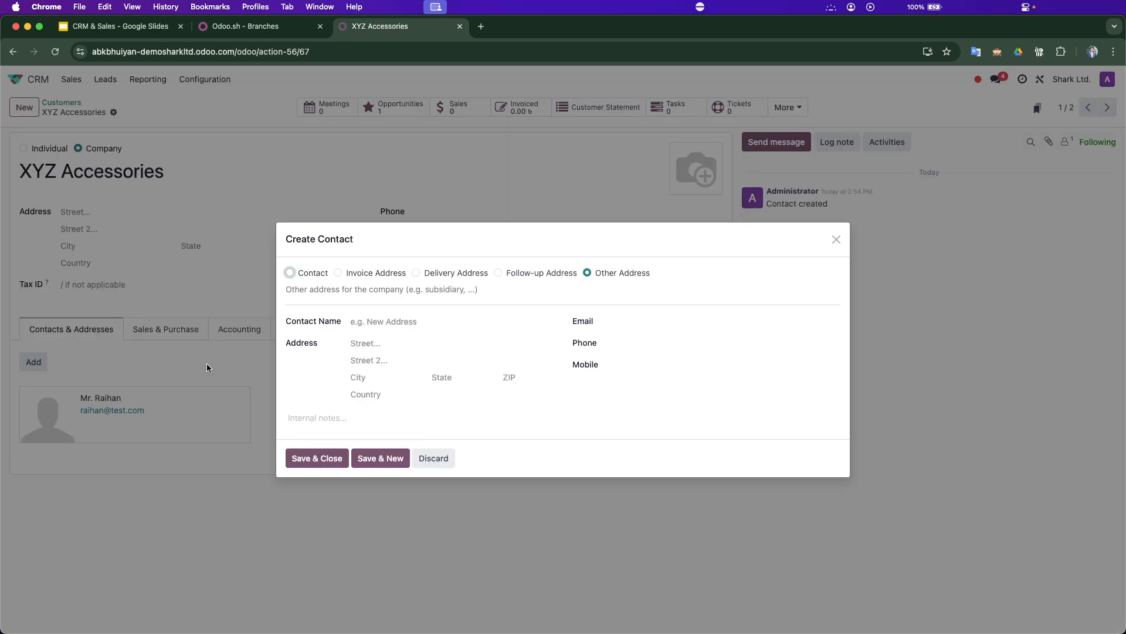
pyautogui.click(366, 274)
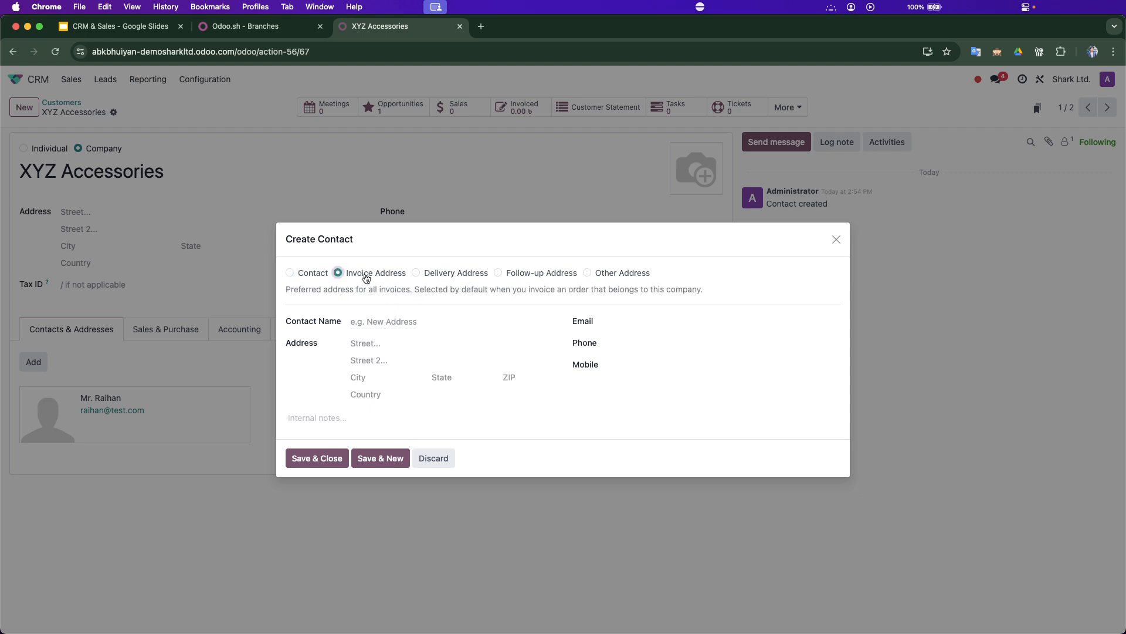
pyautogui.click(440, 276)
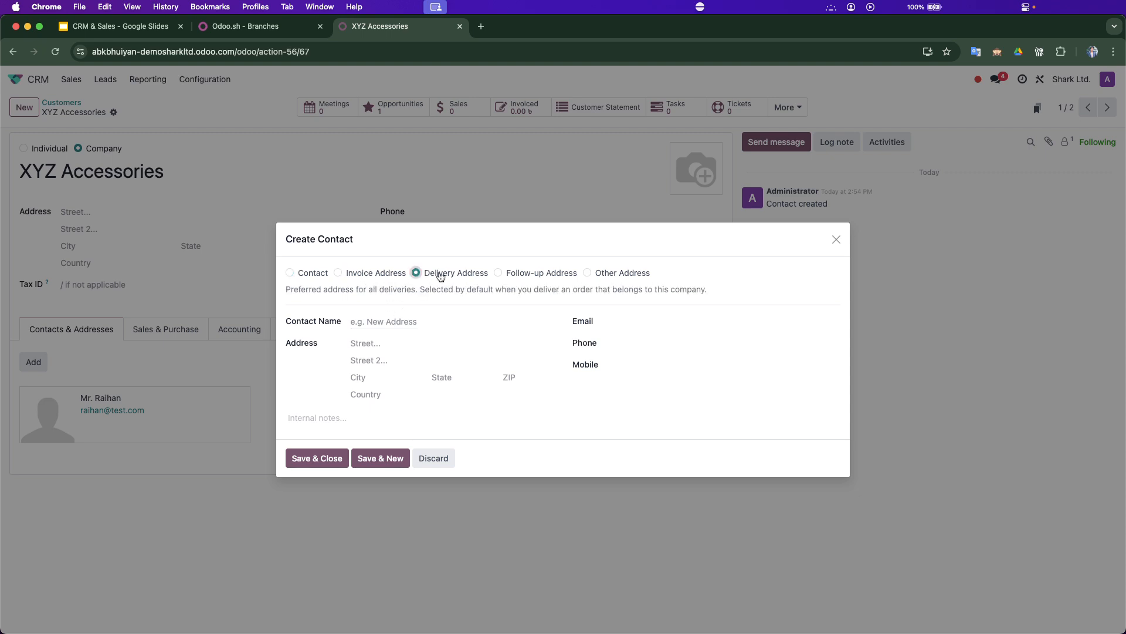
pyautogui.click(347, 275)
pyautogui.click(452, 272)
pyautogui.click(389, 344)
pyautogui.click(418, 458)
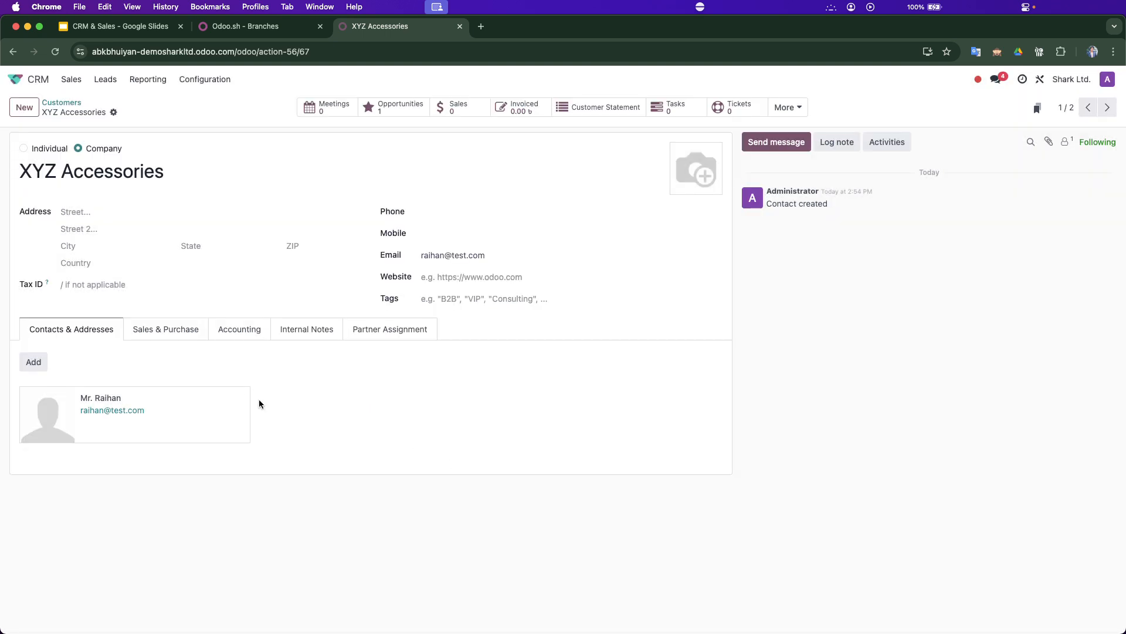
# - Open the XYZ Accessories UPS battery opportunity from My Pipeline and start a new quotation from it
pyautogui.click(69, 79)
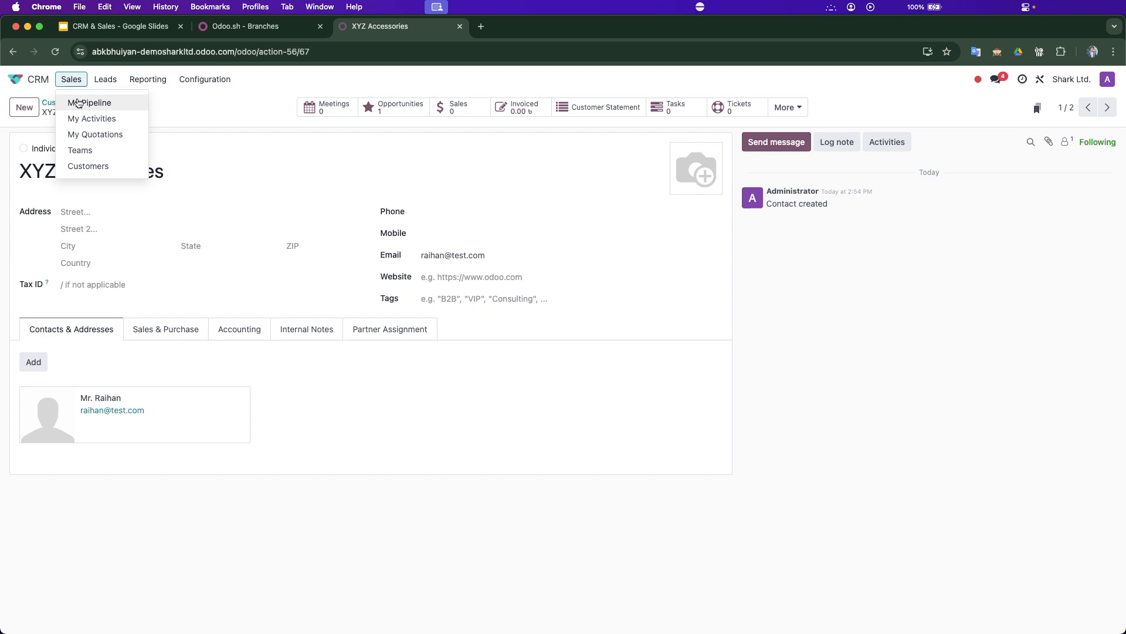
pyautogui.click(85, 101)
pyautogui.click(325, 195)
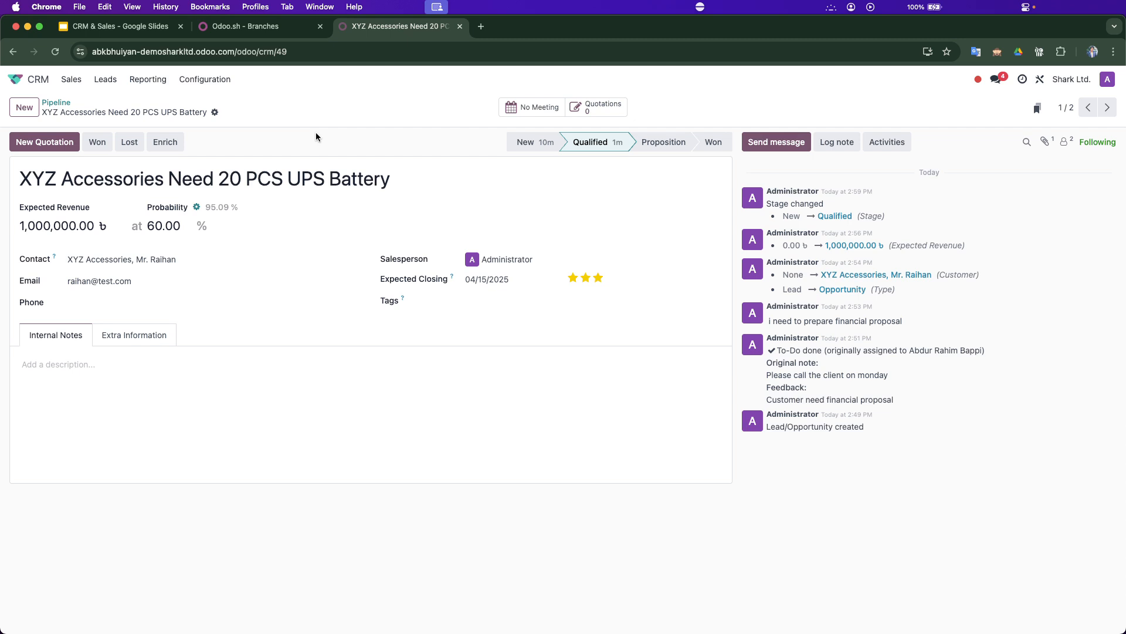
pyautogui.click(57, 103)
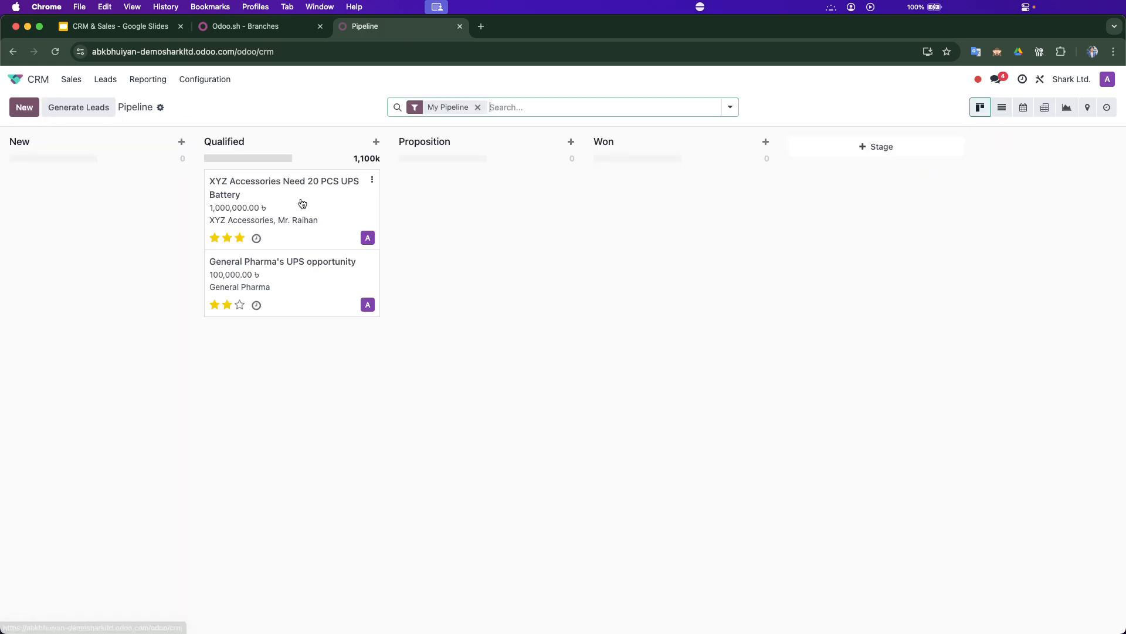
pyautogui.click(344, 187)
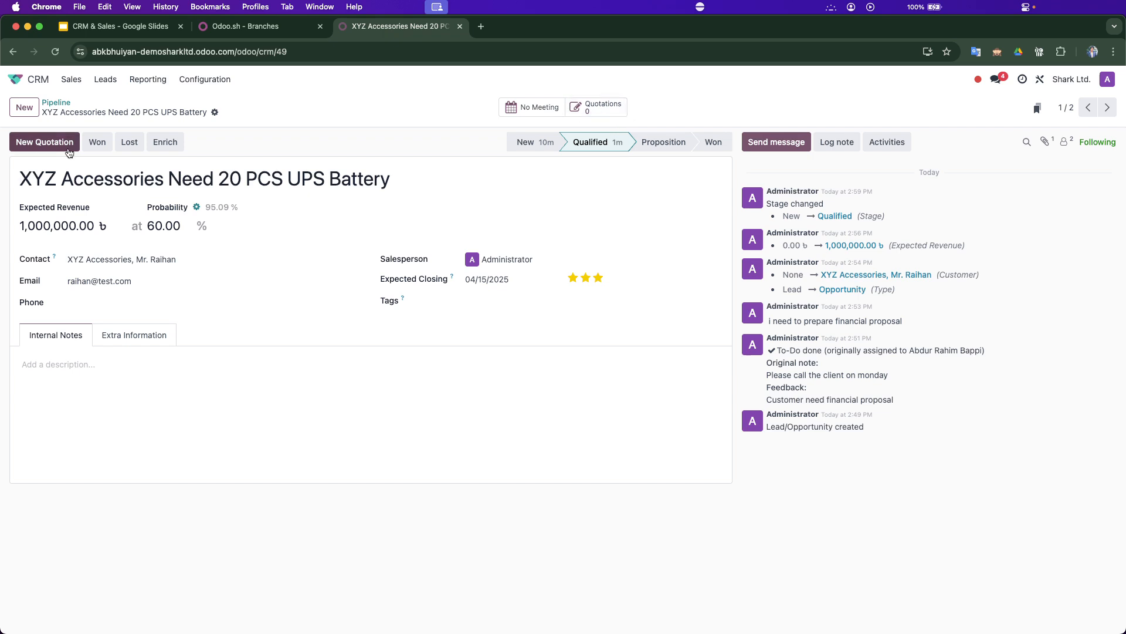
pyautogui.click(45, 142)
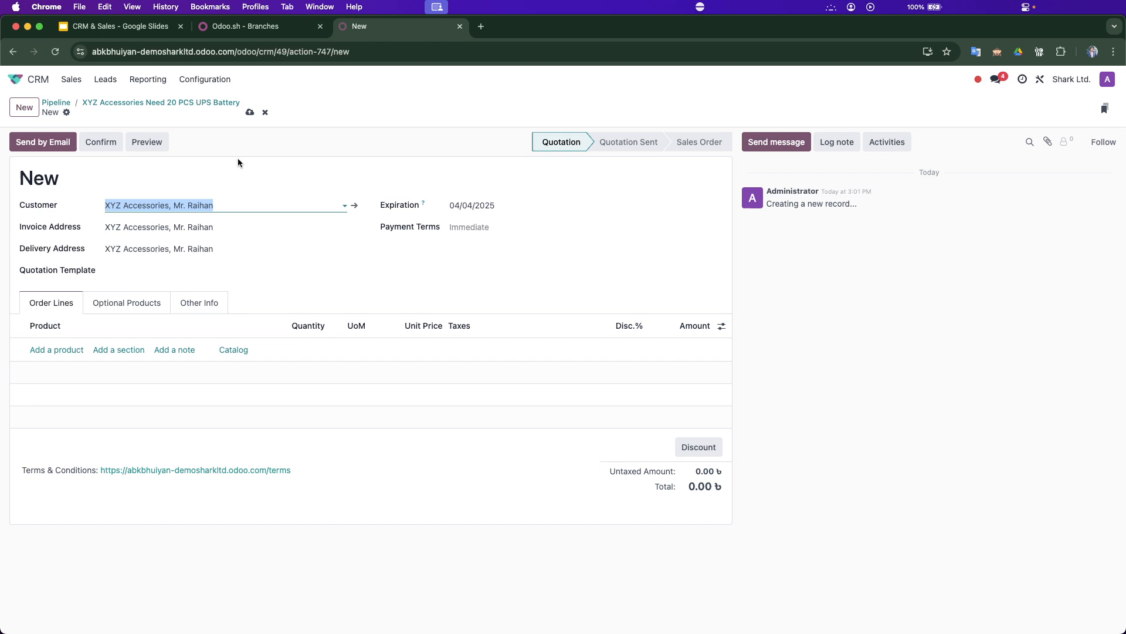
# - Save the new quotation, return to the XYZ Accessories opportunity, and reopen the quotation from there
pyautogui.click(250, 112)
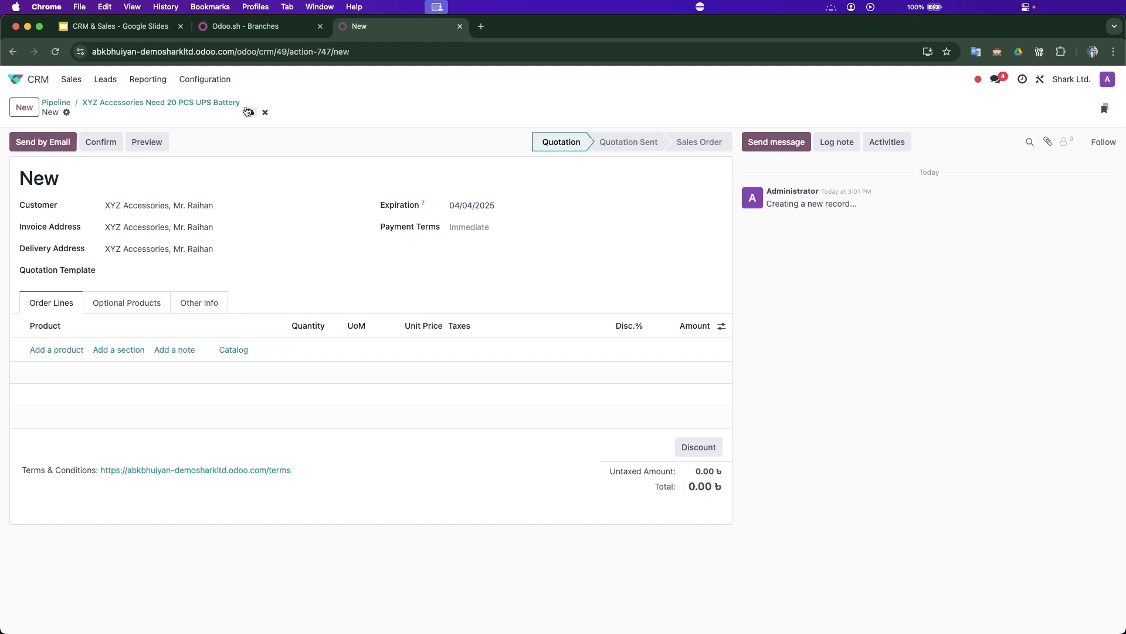
pyautogui.click(156, 103)
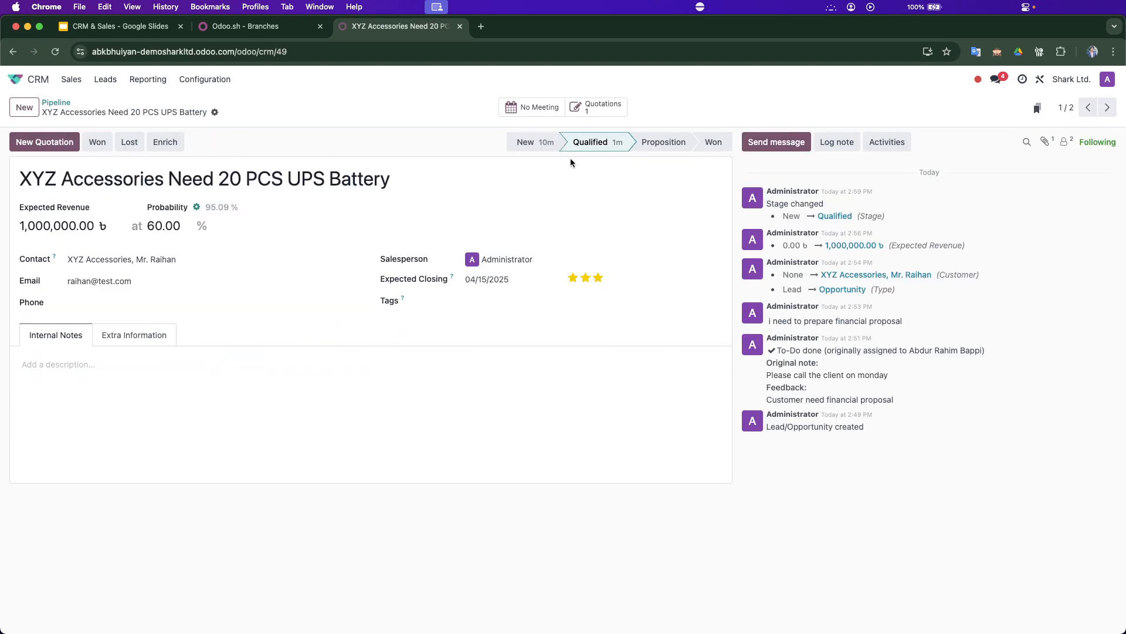
pyautogui.click(596, 112)
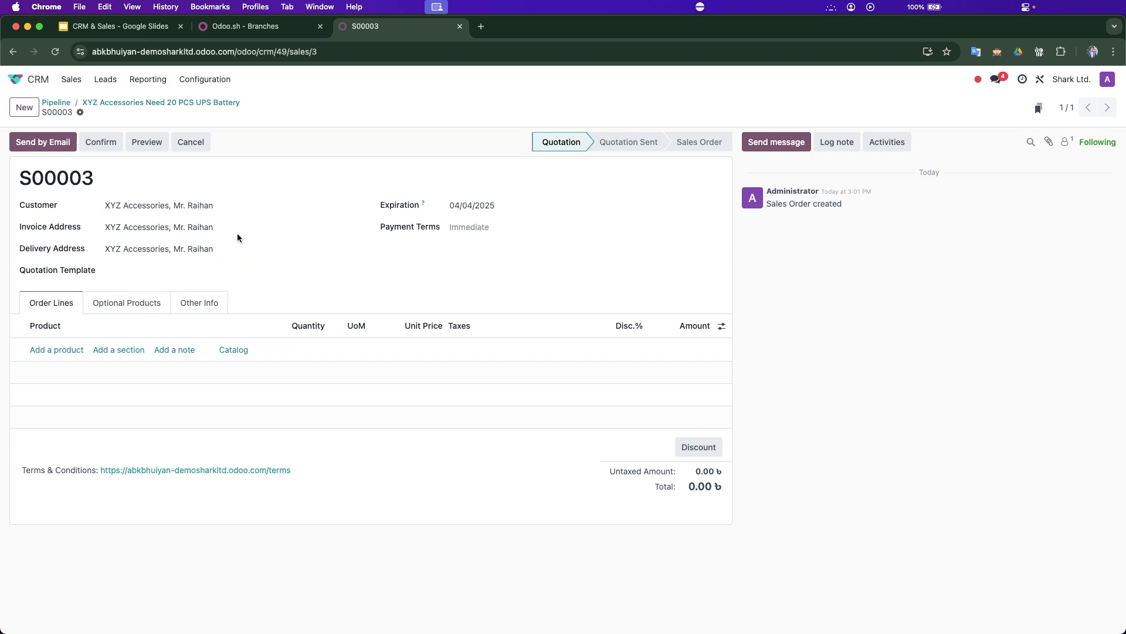
# - Set the quotation's expiration to 04/30/2025 and add an order line for 20 units of Battery Fuse-50A_ABB(M_20KVA)
pyautogui.click(482, 207)
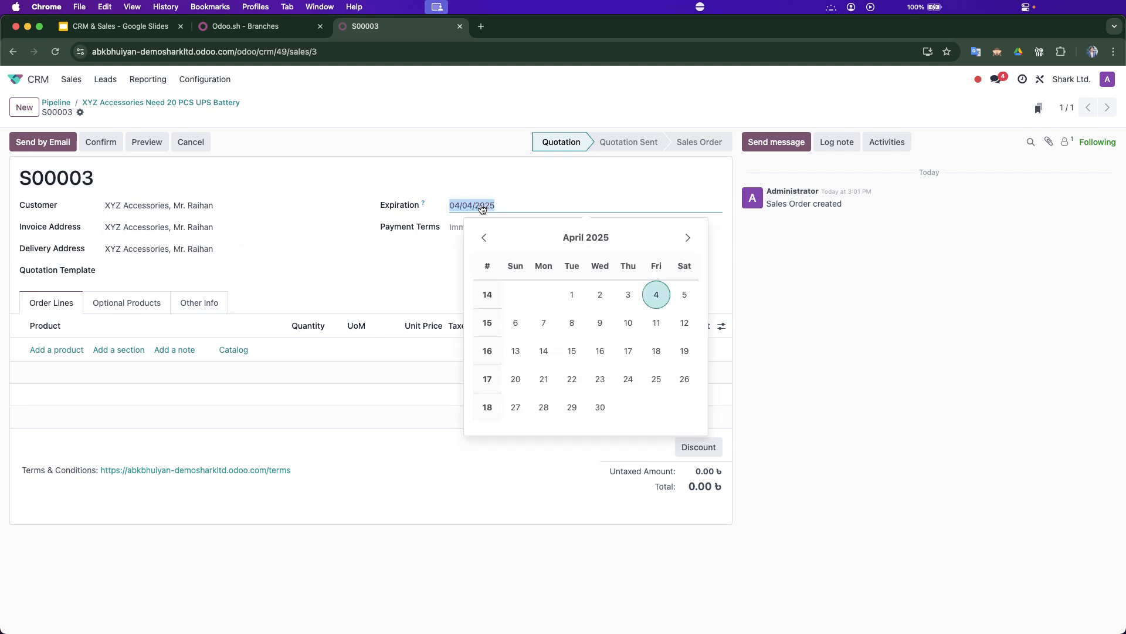
pyautogui.click(590, 413)
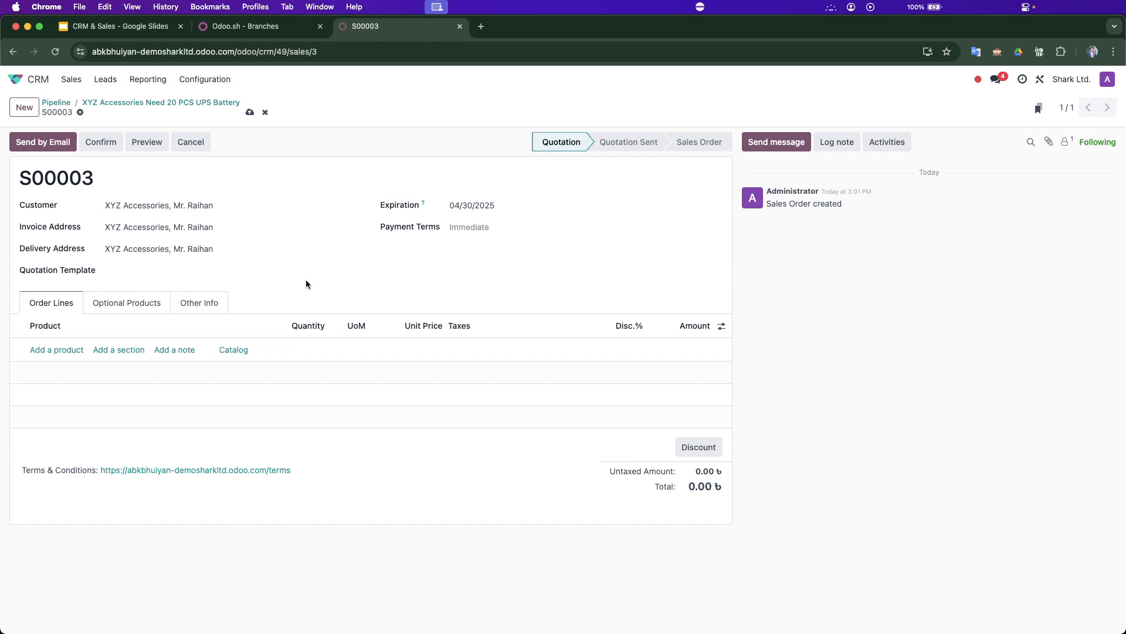
pyautogui.click(61, 355)
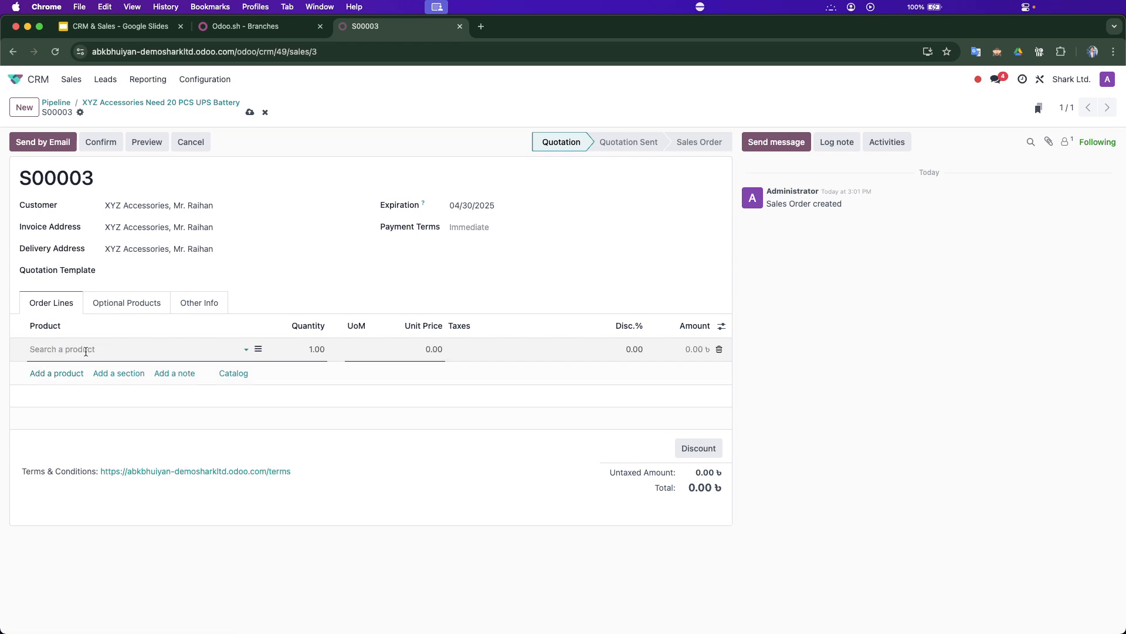
pyautogui.click(86, 350)
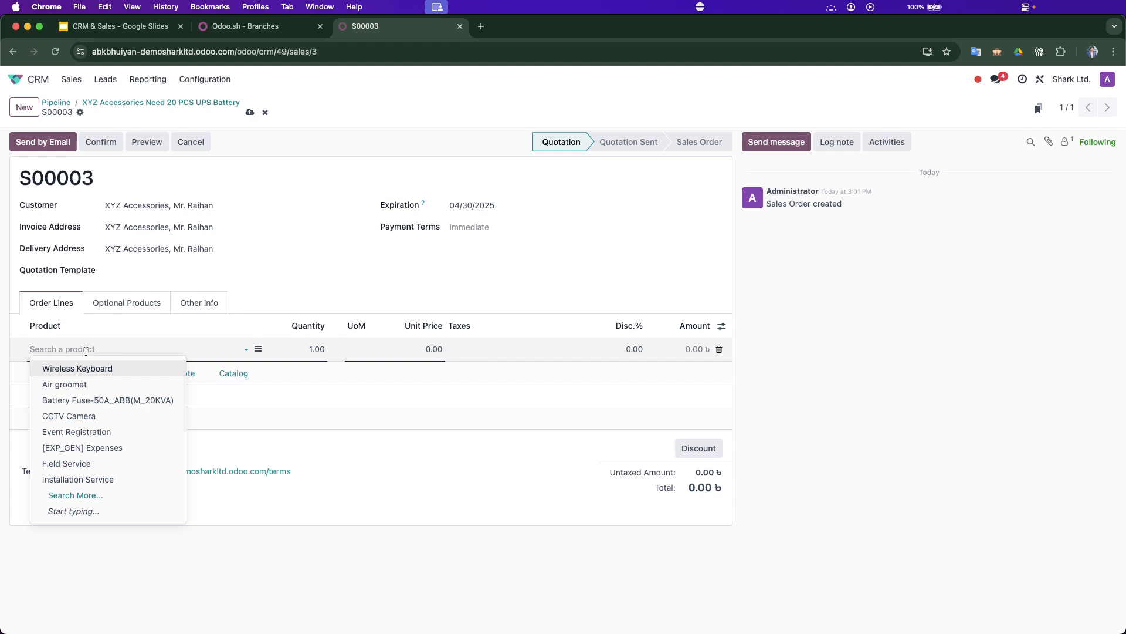
pyautogui.write('up')
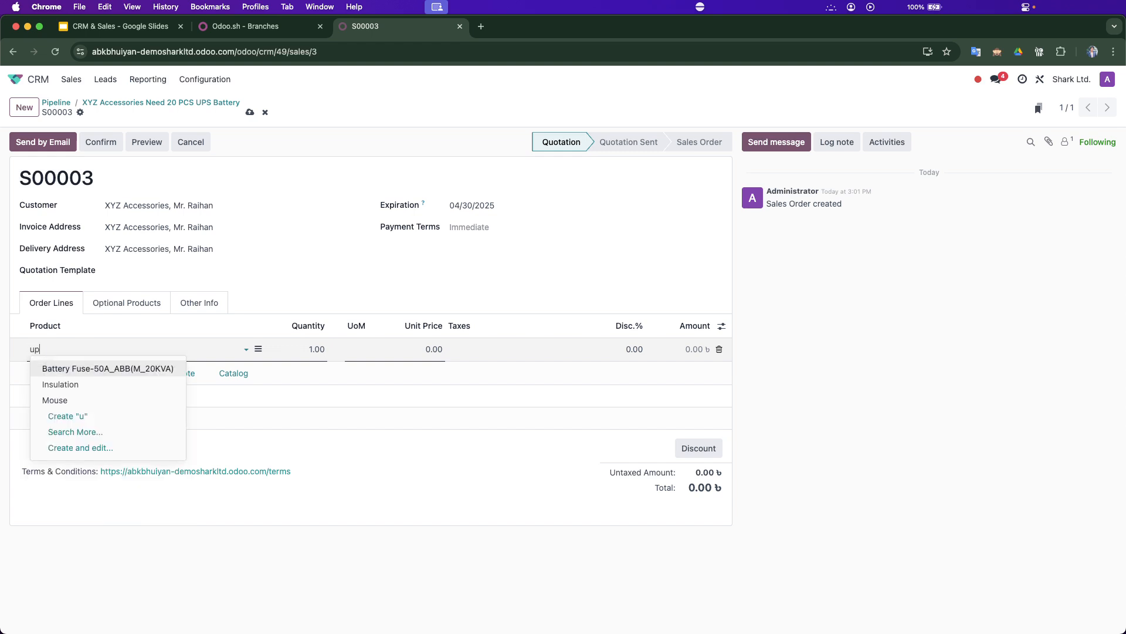
pyautogui.press('BackSpace')
pyautogui.click(99, 370)
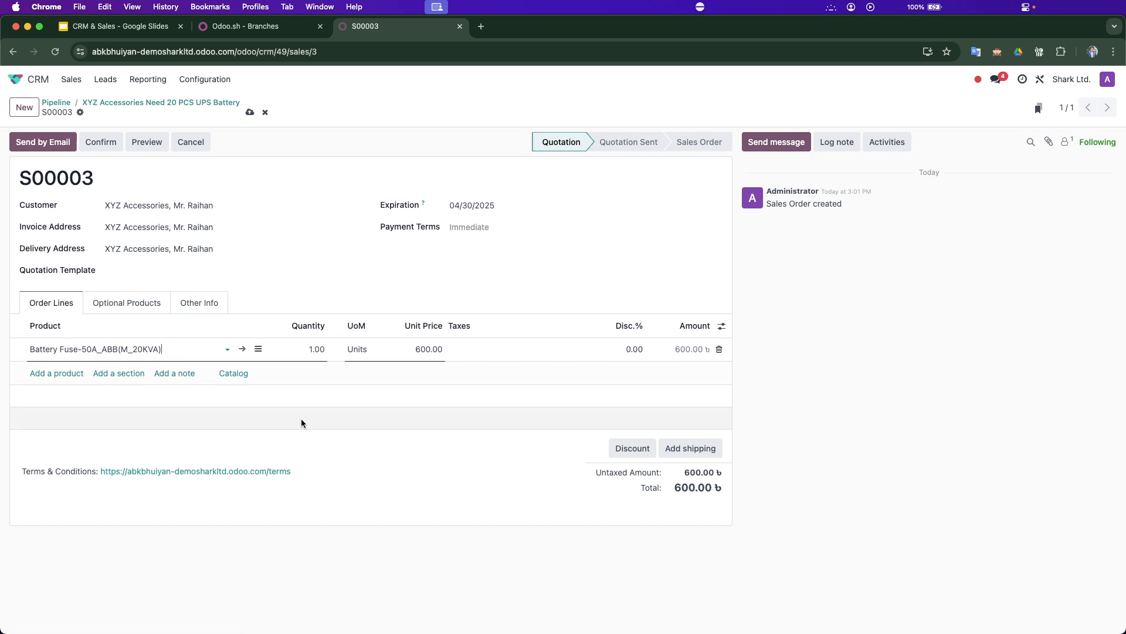
pyautogui.click(307, 349)
pyautogui.write('20')
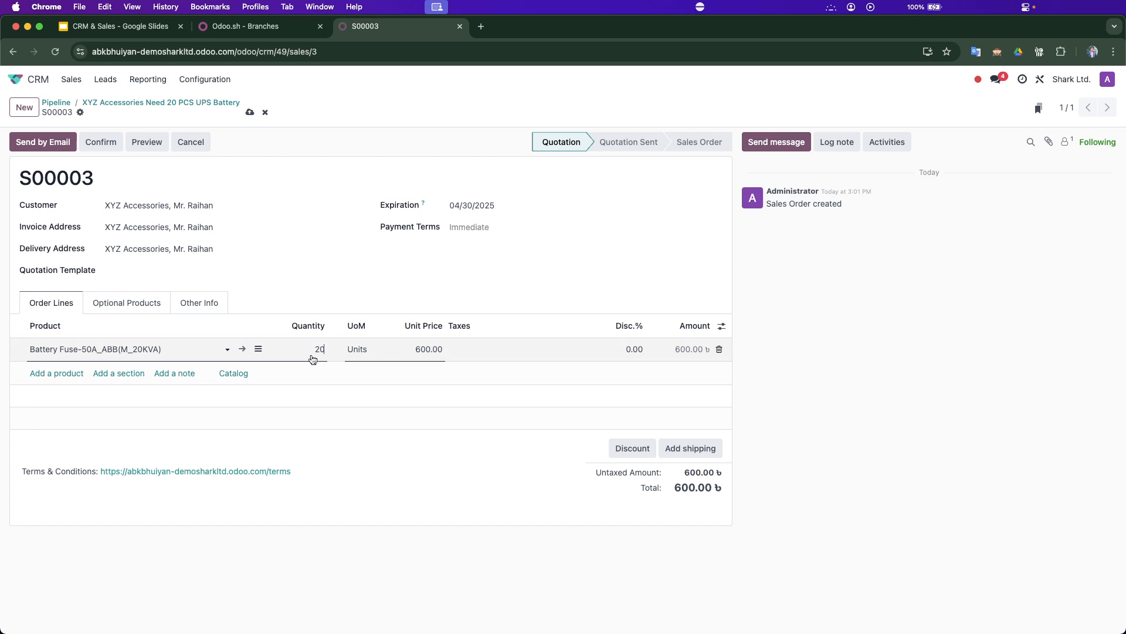
pyautogui.click(395, 471)
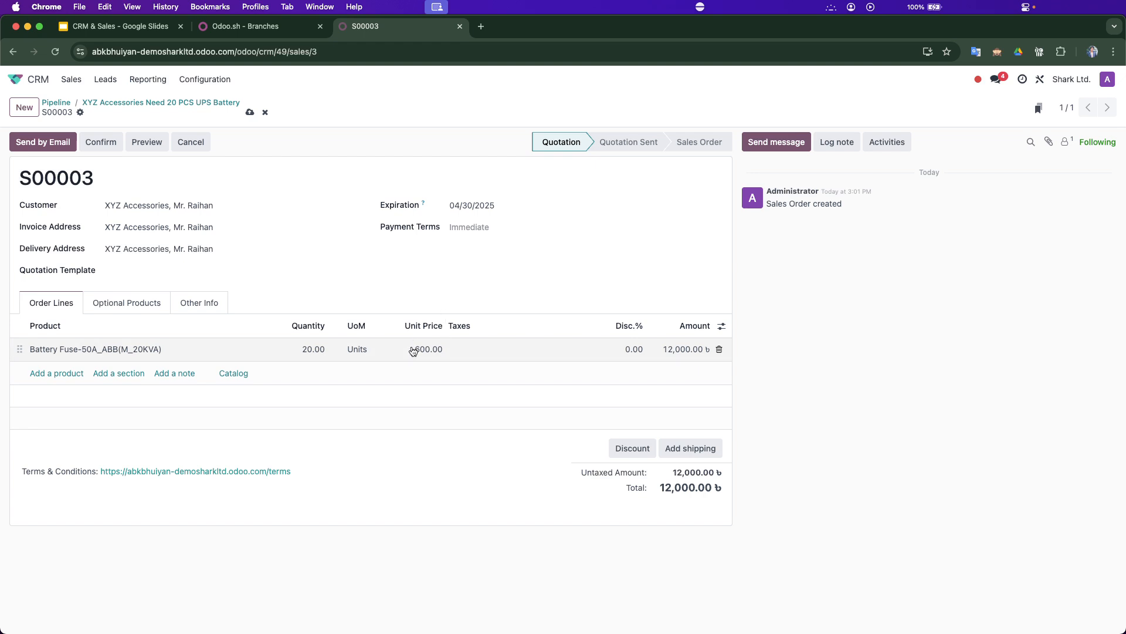
# - Set the unit price of the battery fuse order line to 700
pyautogui.click(413, 350)
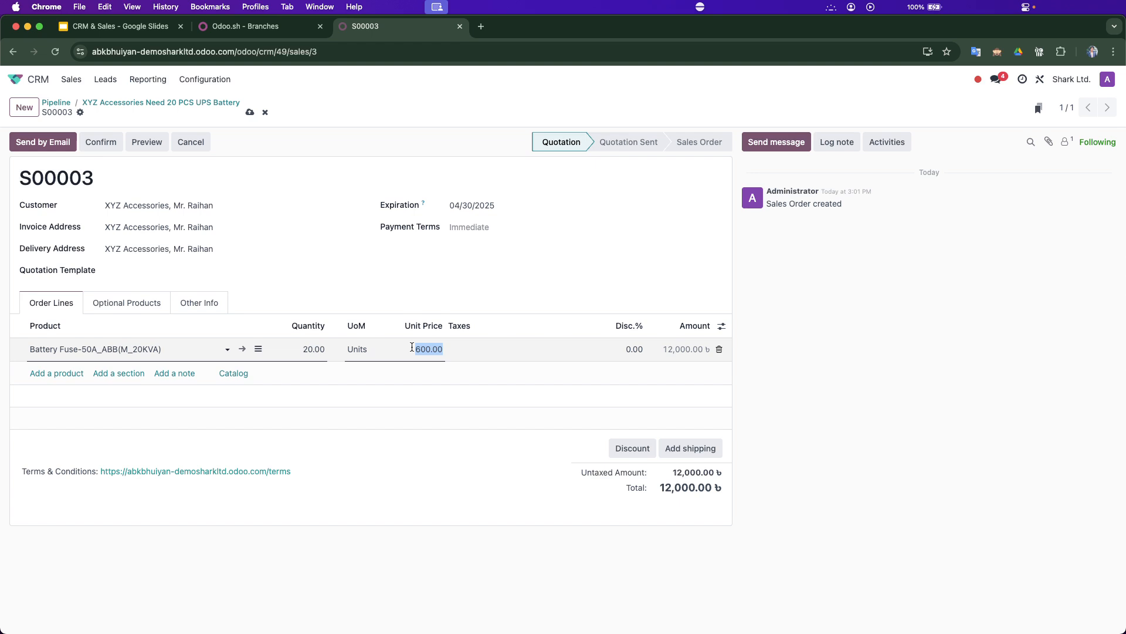
pyautogui.write('700')
pyautogui.click(475, 495)
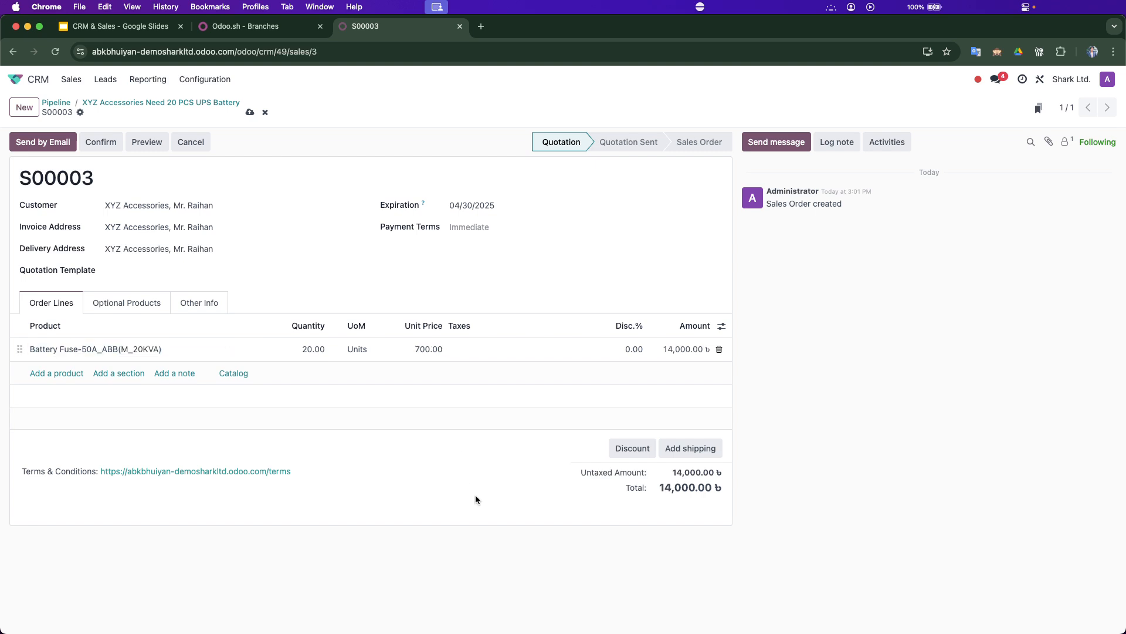
# - Try a 2% discount on the battery fuse order line and reset the discount to 0
pyautogui.click(616, 354)
pyautogui.write('2')
pyautogui.click(545, 259)
pyautogui.click(619, 352)
pyautogui.write('0')
pyautogui.click(544, 450)
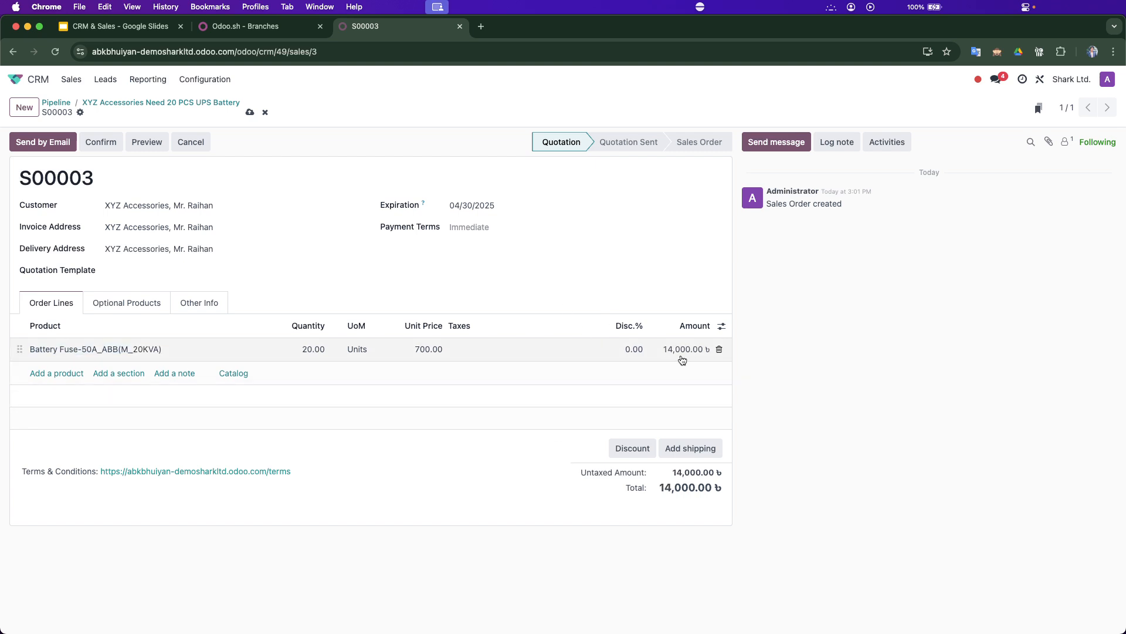
# - Apply the 10% tax to the battery fuse order line and save the quotation
pyautogui.click(483, 348)
pyautogui.click(484, 346)
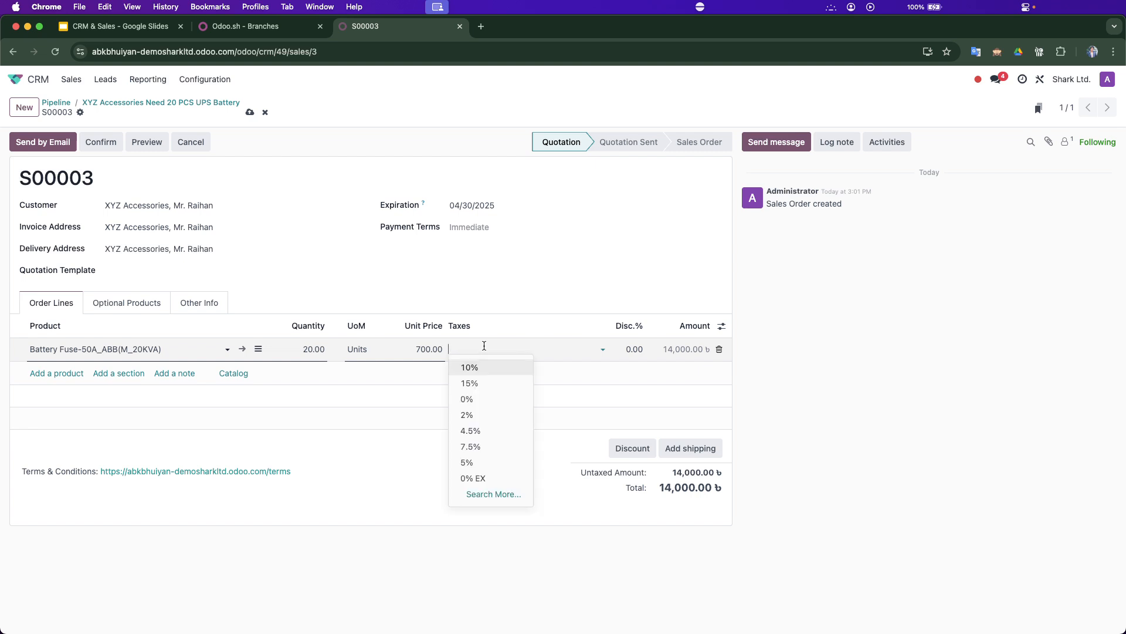
pyautogui.click(487, 367)
pyautogui.click(497, 449)
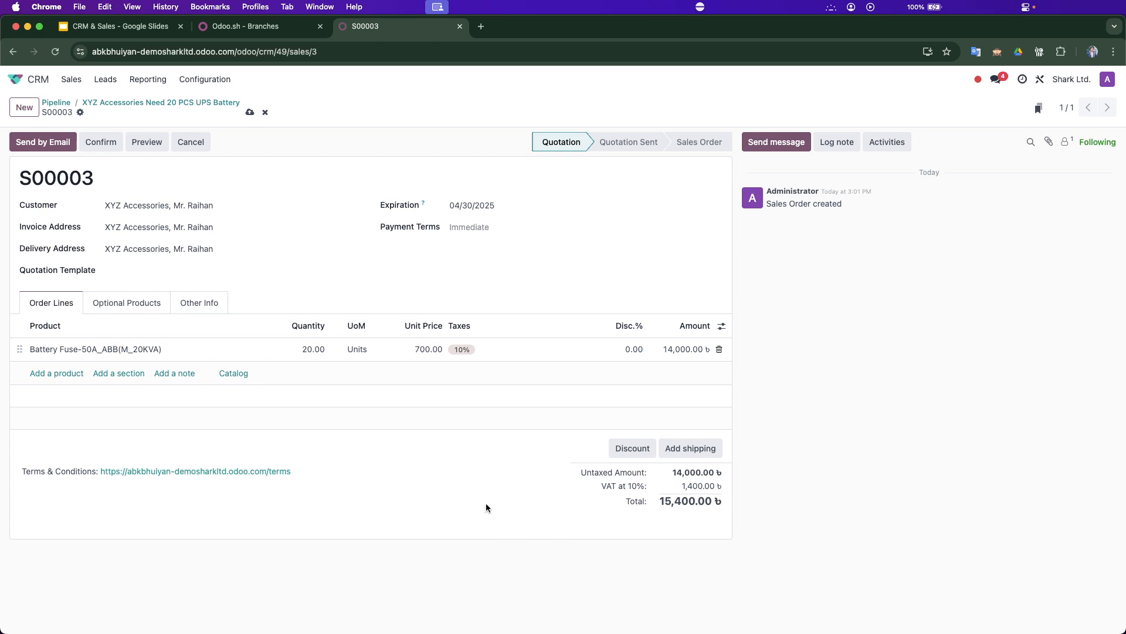
pyautogui.click(250, 112)
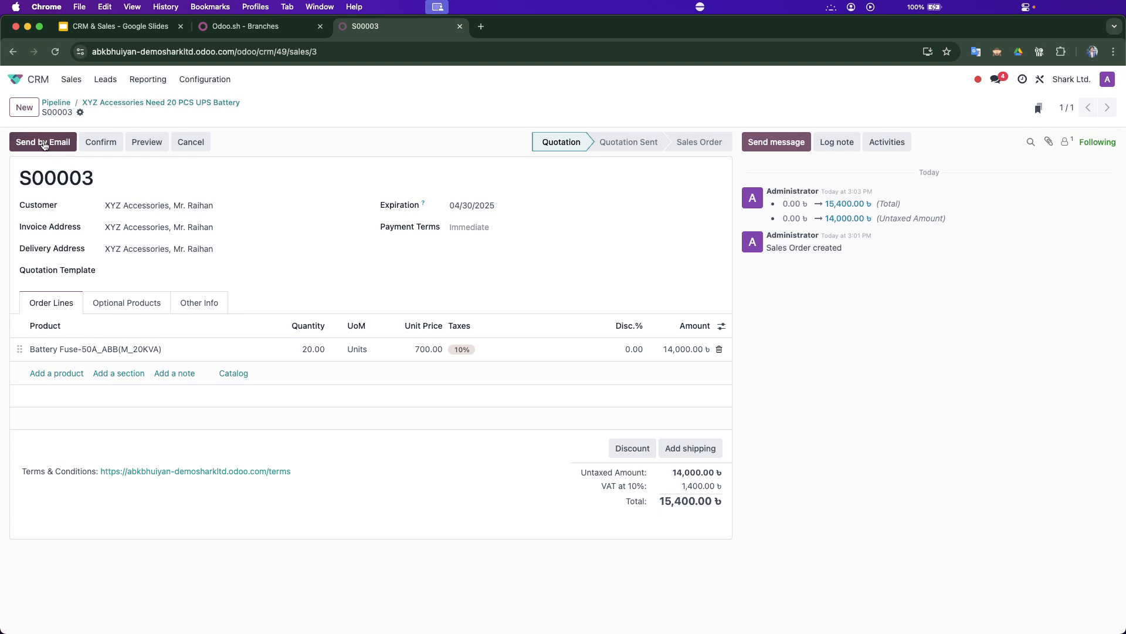
# - Open the sharing options for the quotation and copy its share link
pyautogui.click(80, 112)
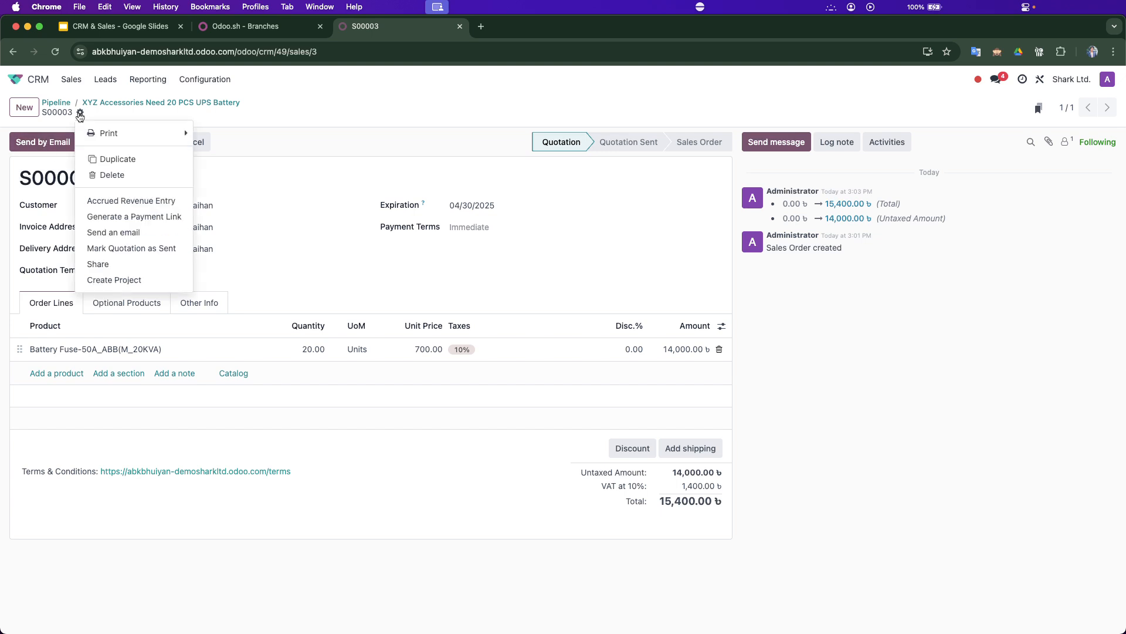
pyautogui.moveTo(104, 140)
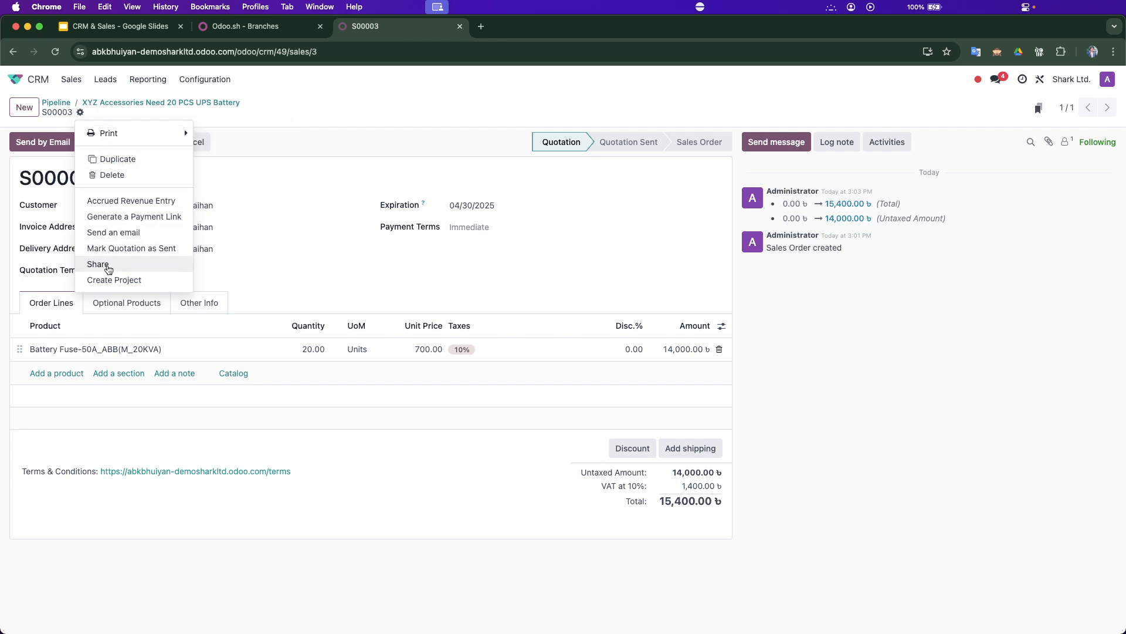
pyautogui.click(98, 264)
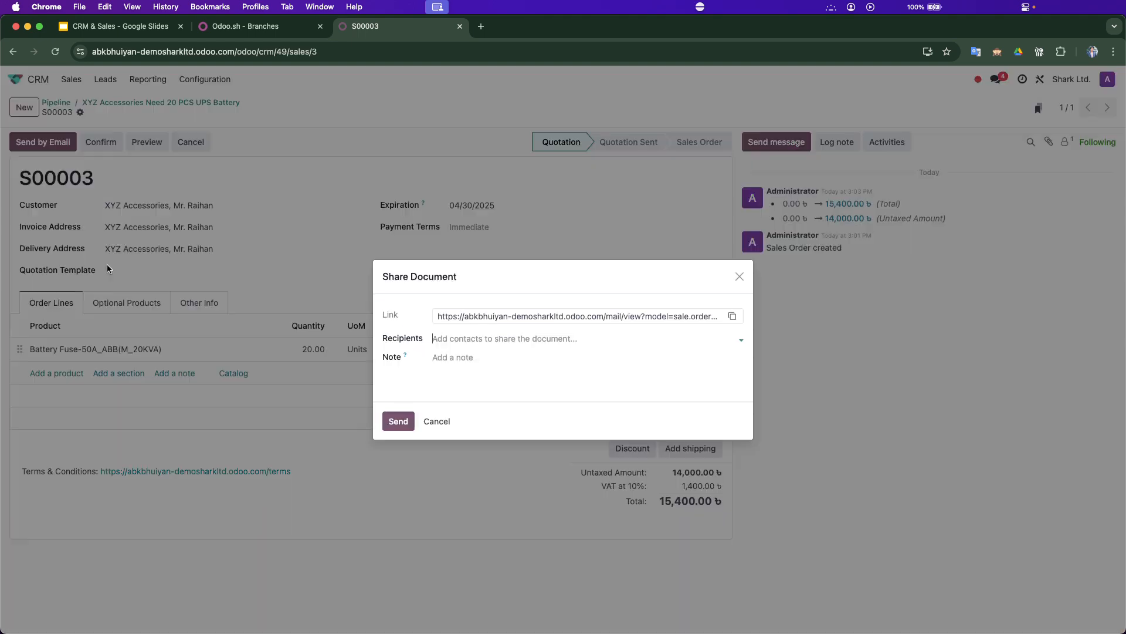
pyautogui.click(733, 317)
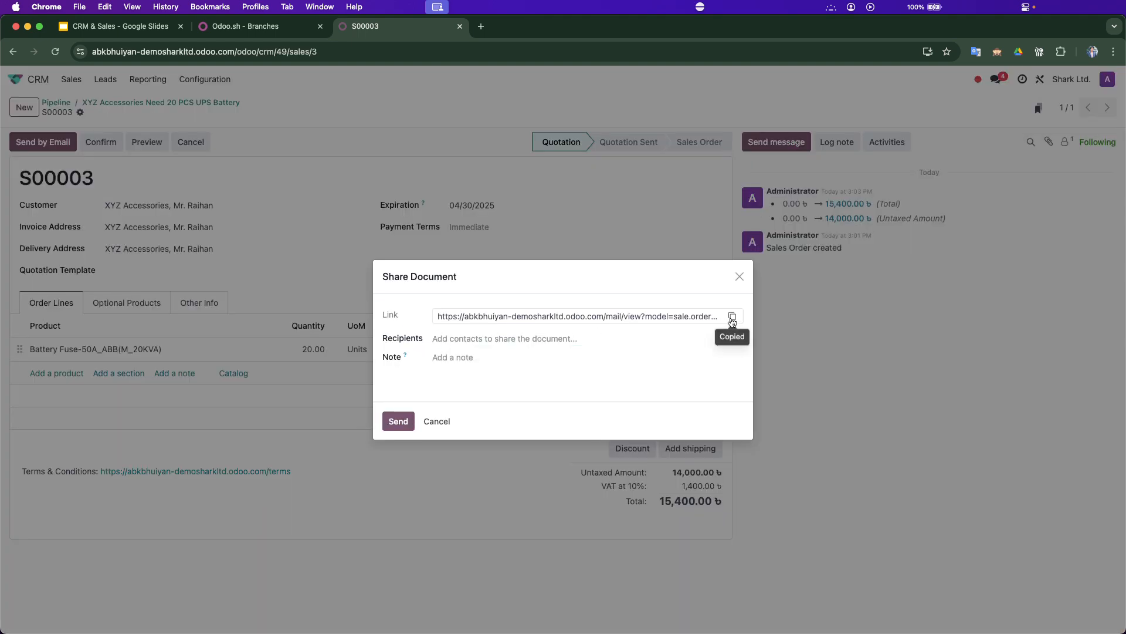
# - Open the copied quotation share link in a new incognito window
pyautogui.click(1114, 52)
pyautogui.click(1018, 110)
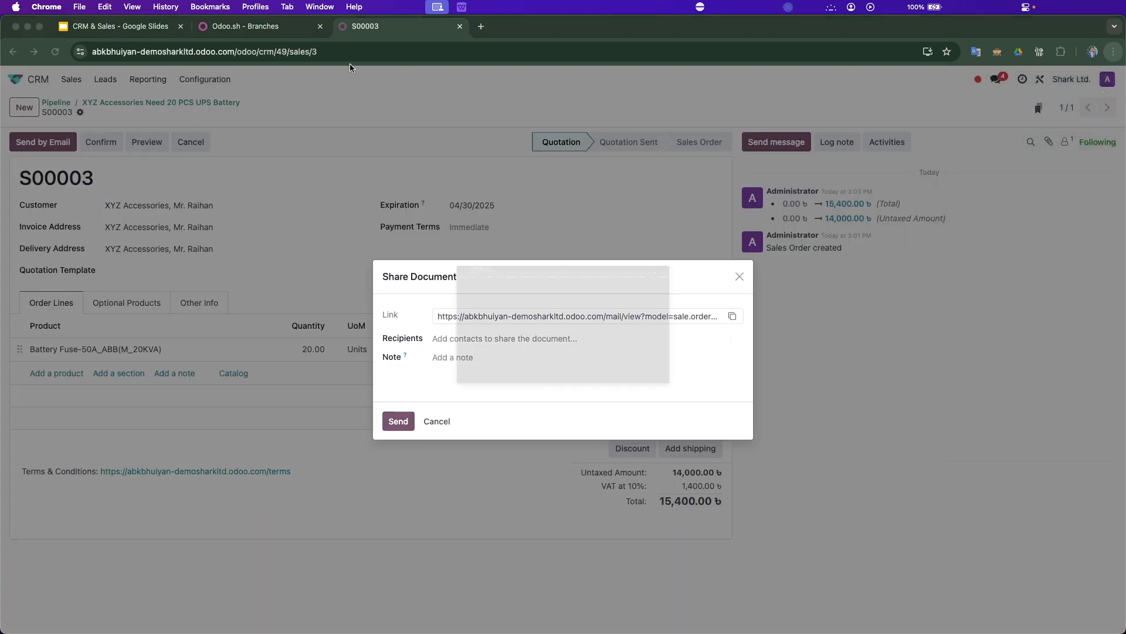
pyautogui.rightClick(322, 52)
pyautogui.click(357, 126)
pyautogui.press('Return')
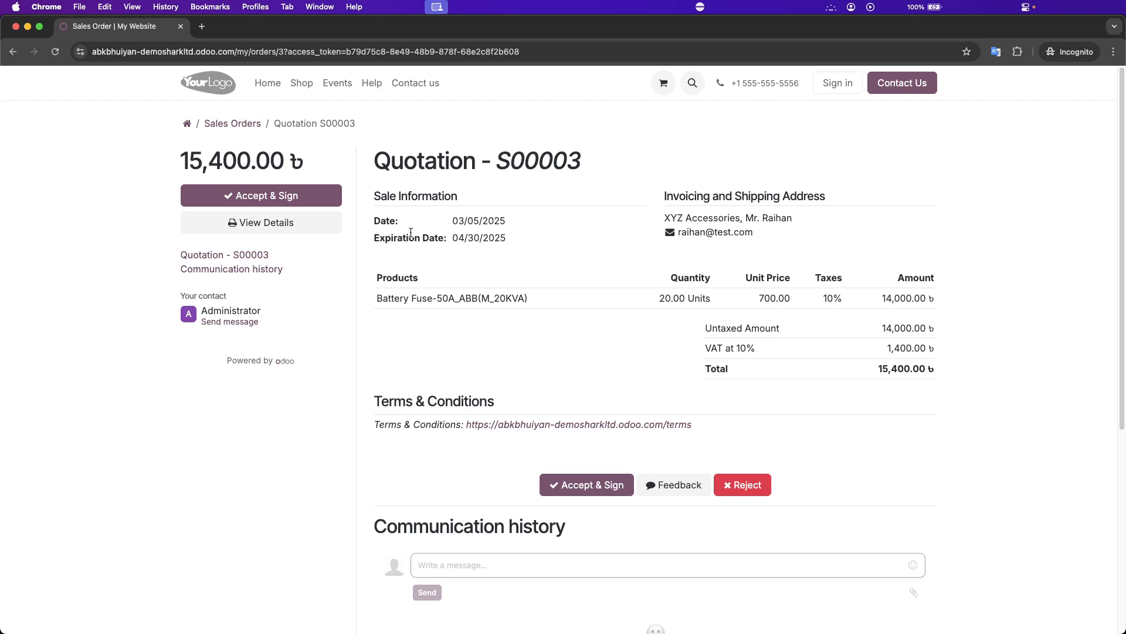
# - Review the quotation's date, expiration date, product line and total on the customer portal page
pyautogui.moveTo(453, 223); pyautogui.dragTo(527, 226)
pyautogui.click(510, 237)
pyautogui.moveTo(452, 238); pyautogui.dragTo(534, 243)
pyautogui.click(464, 240)
pyautogui.scroll(-2, 770, 235)
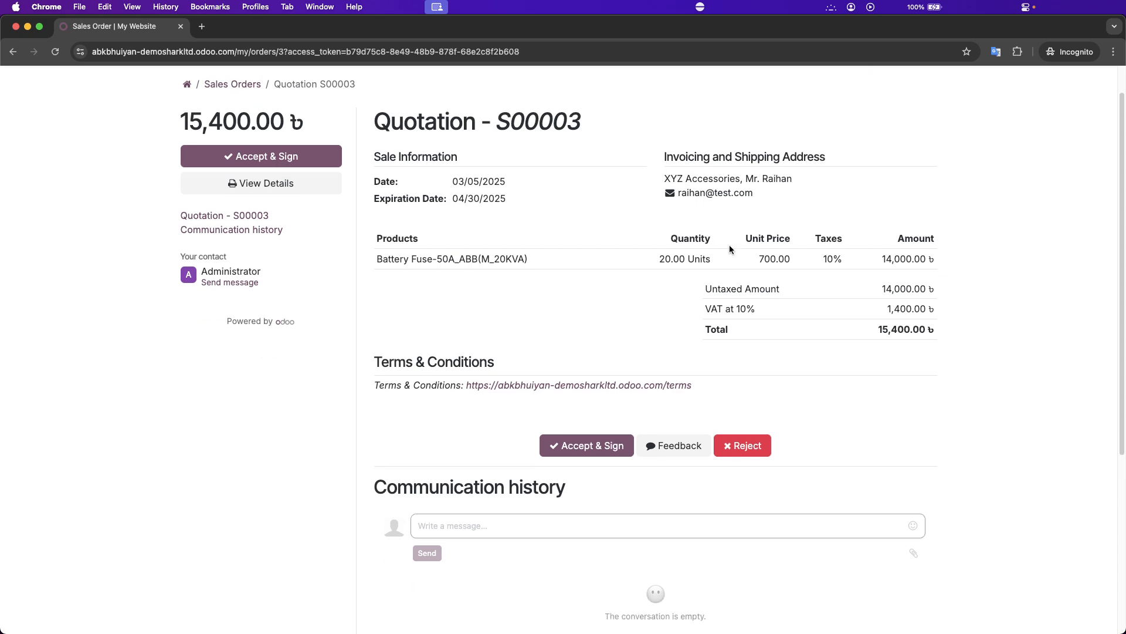
pyautogui.moveTo(378, 258); pyautogui.dragTo(538, 260)
pyautogui.click(532, 238)
pyautogui.moveTo(869, 334); pyautogui.dragTo(956, 330)
pyautogui.click(641, 340)
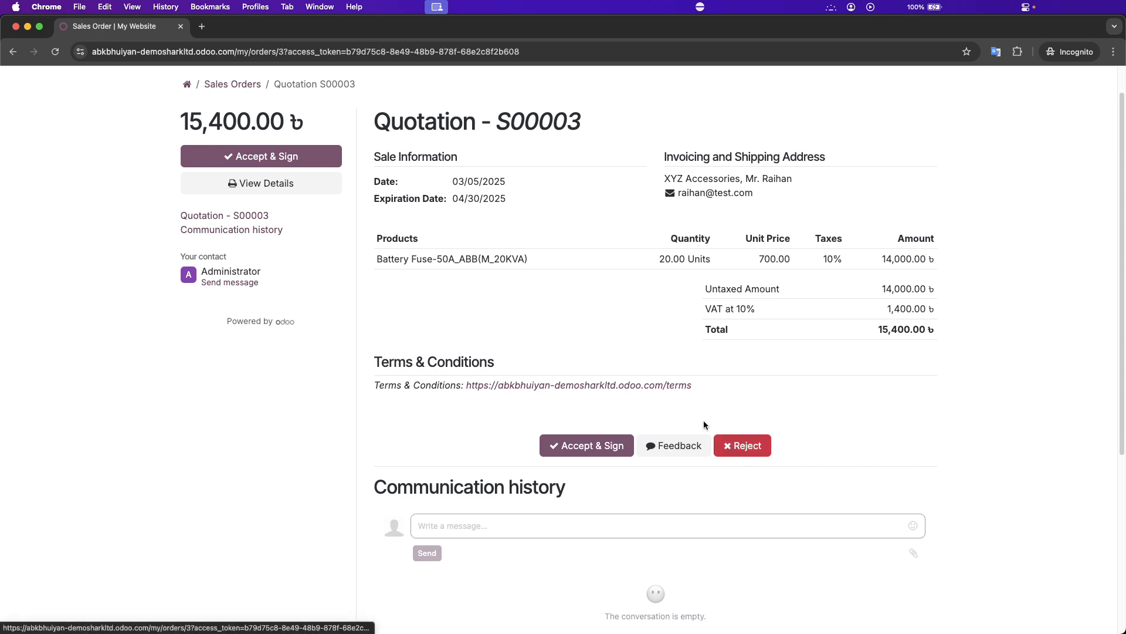
pyautogui.scroll(-2, 484, 280)
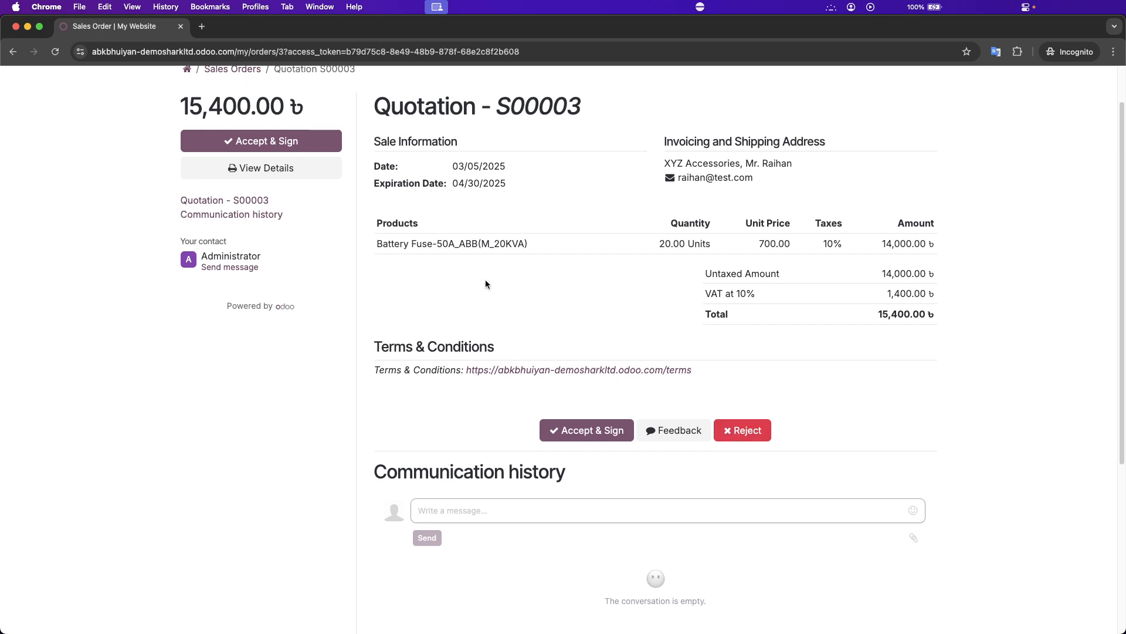
# - View the quotation's PDF from the portal, and return to the portal page to check the communication history area
pyautogui.click(279, 161)
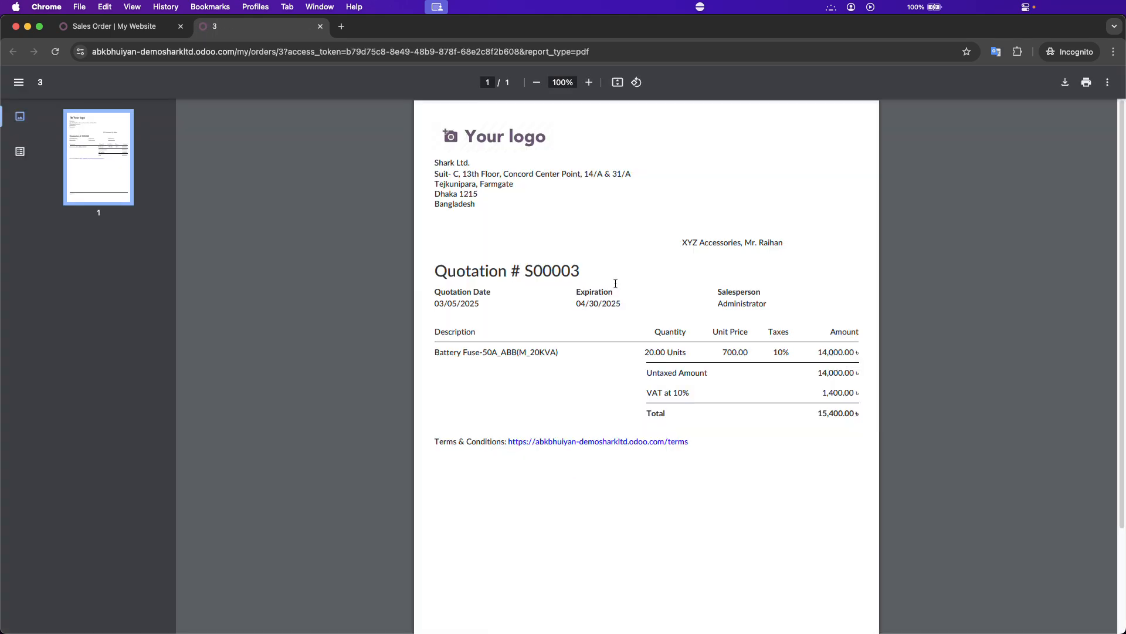
pyautogui.scroll(-3, 615, 299)
pyautogui.scroll(3, 613, 316)
pyautogui.click(117, 26)
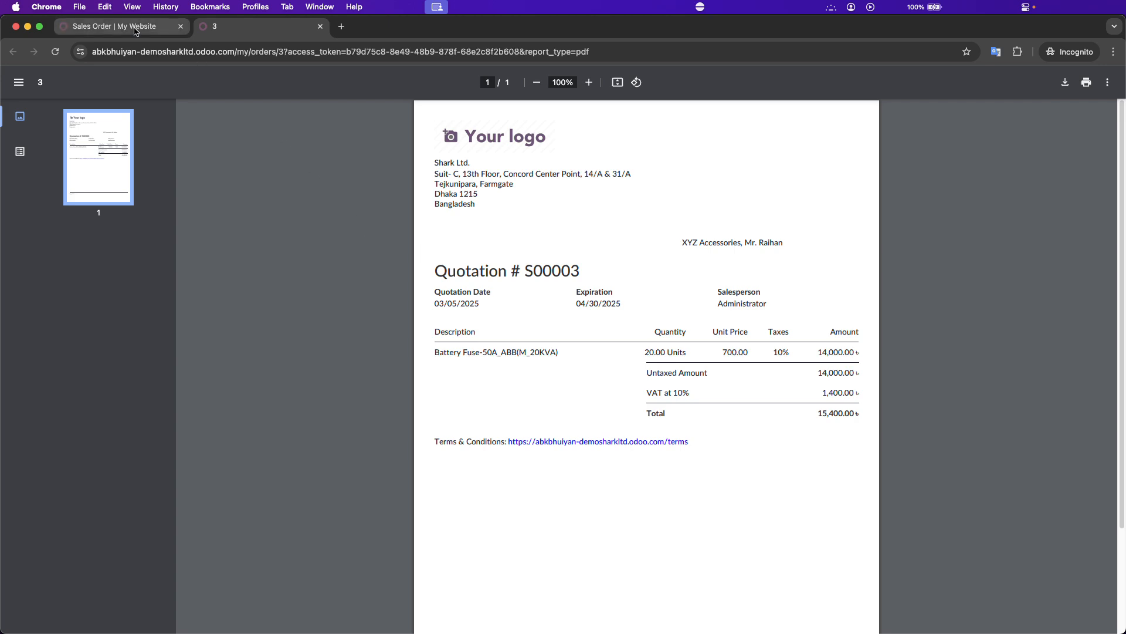
pyautogui.click(463, 508)
pyautogui.scroll(-3, 463, 508)
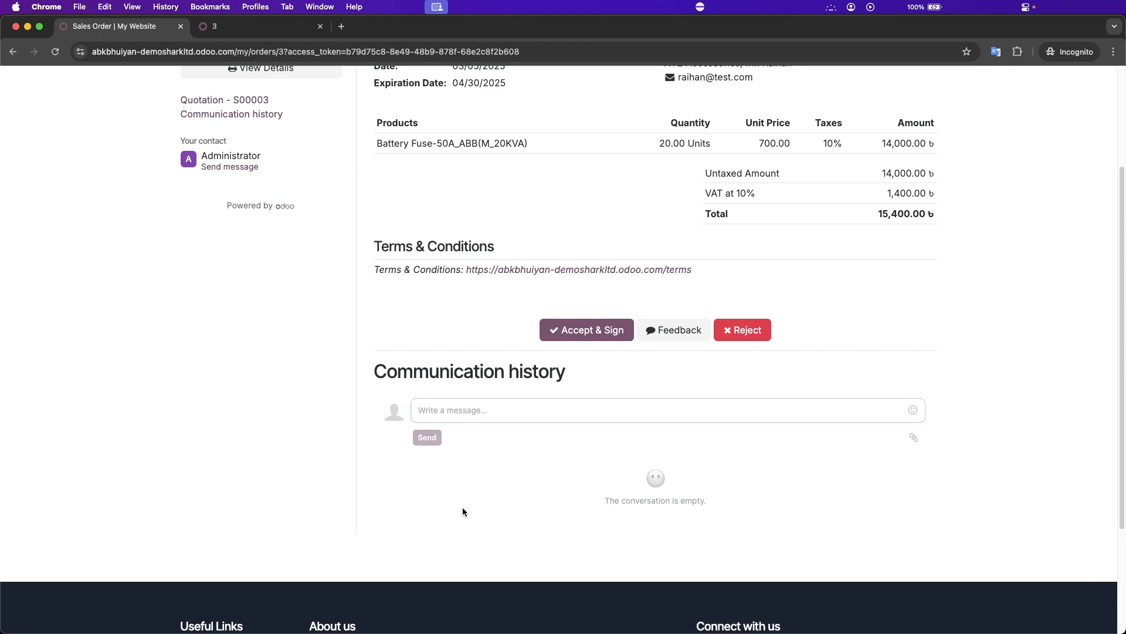
pyautogui.scroll(3, 462, 512)
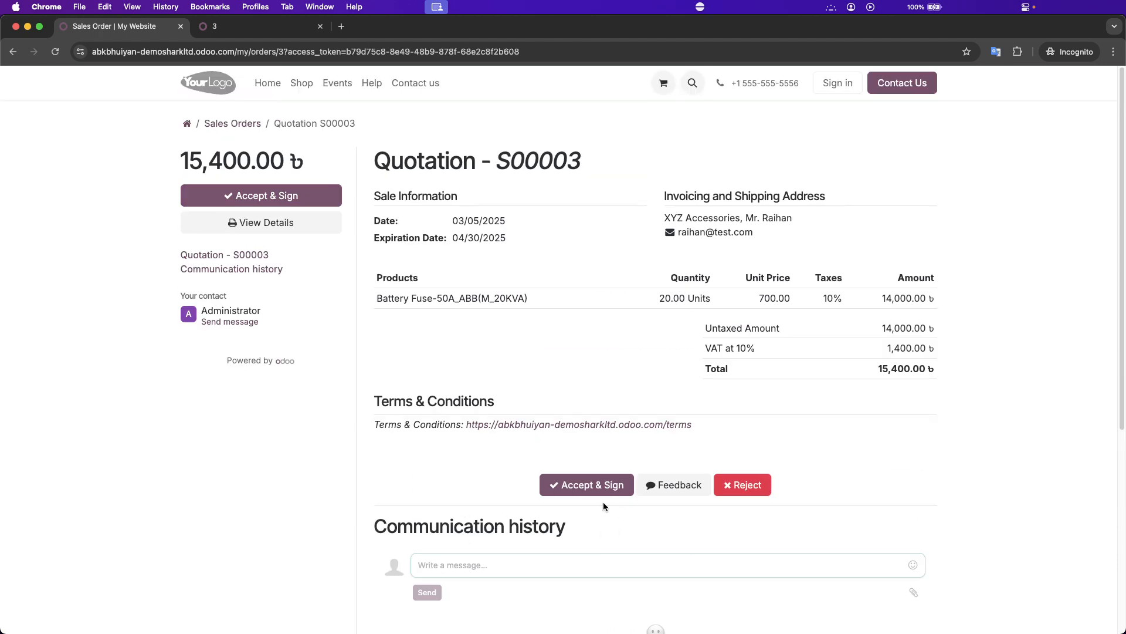
# - Examine the draw and load signature options for accepting the quotation, close without signing, and dismiss the original quotation's sharing dialog
pyautogui.click(593, 488)
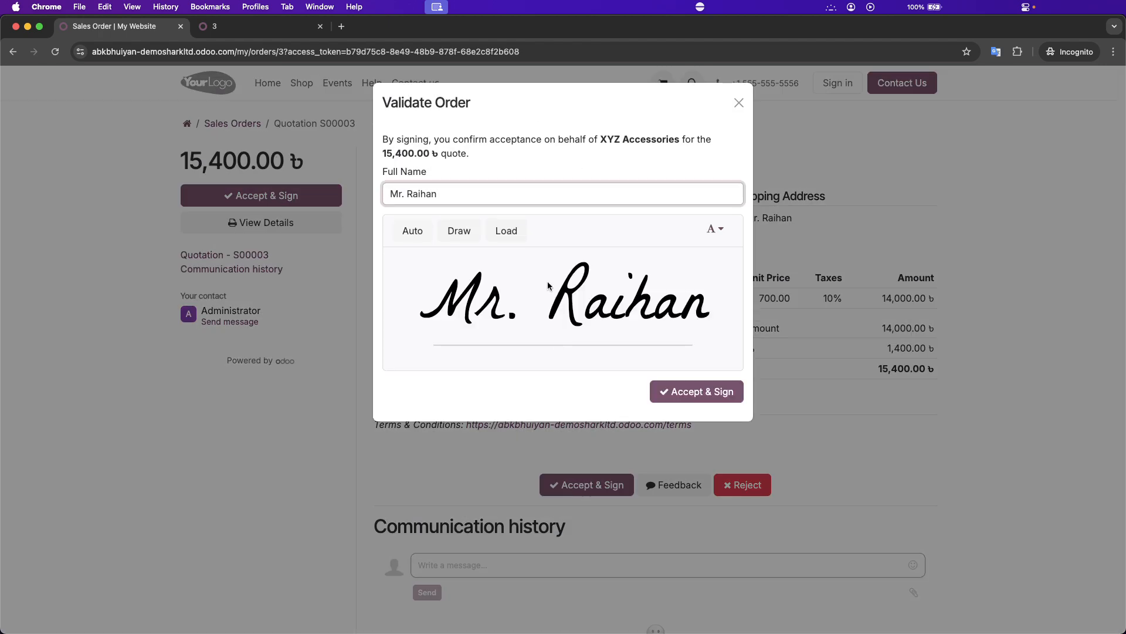
pyautogui.click(467, 235)
pyautogui.click(518, 234)
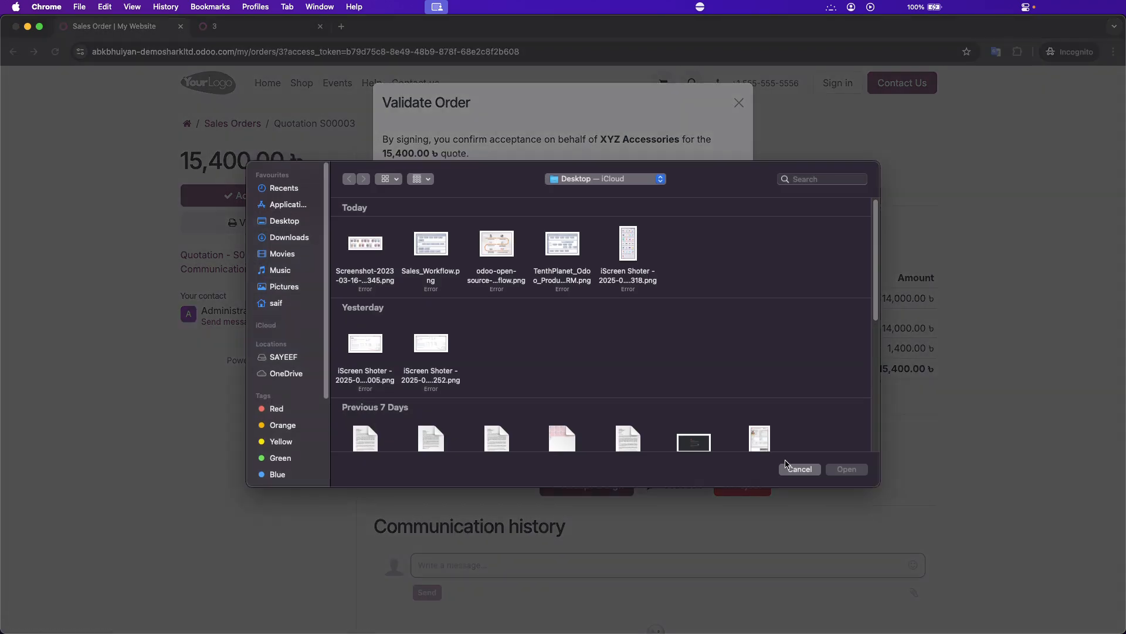
pyautogui.click(786, 465)
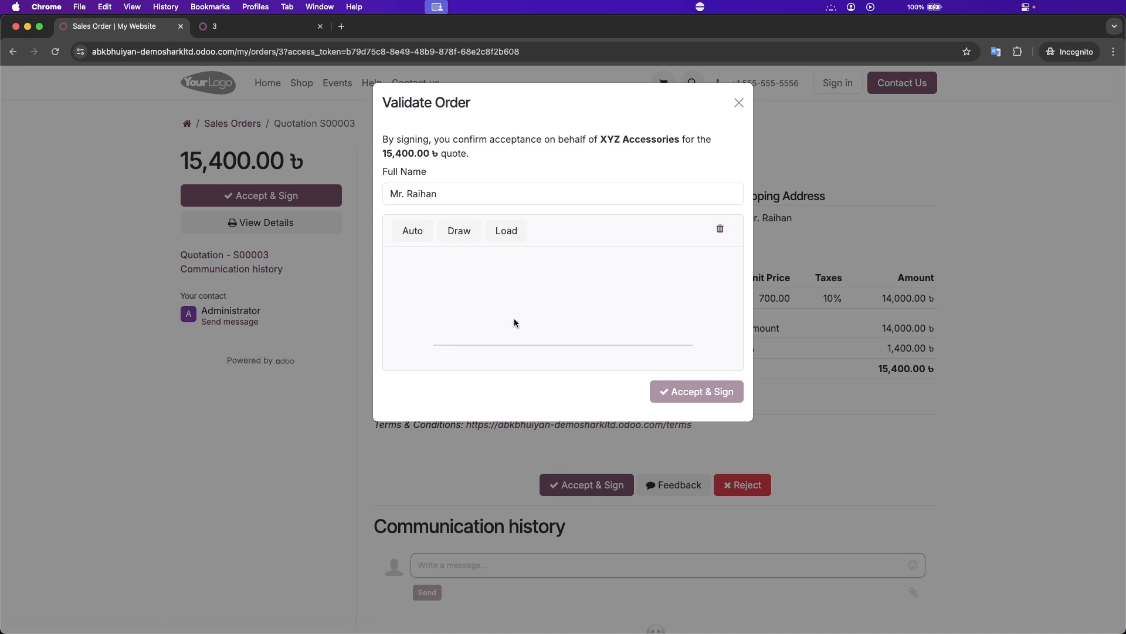
pyautogui.click(739, 102)
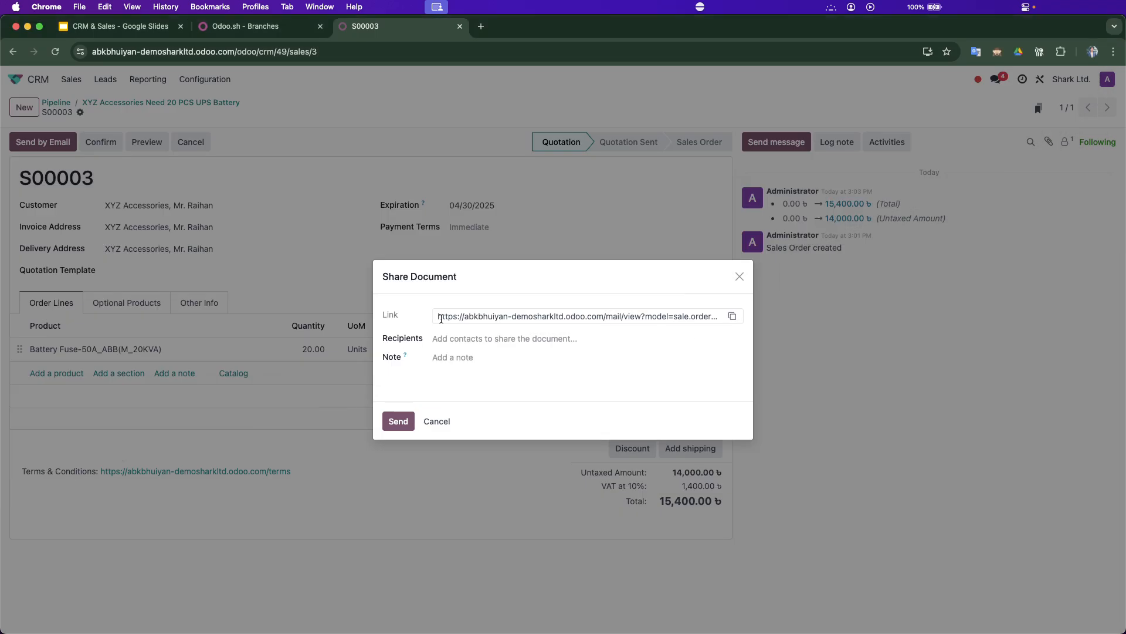
pyautogui.click(739, 276)
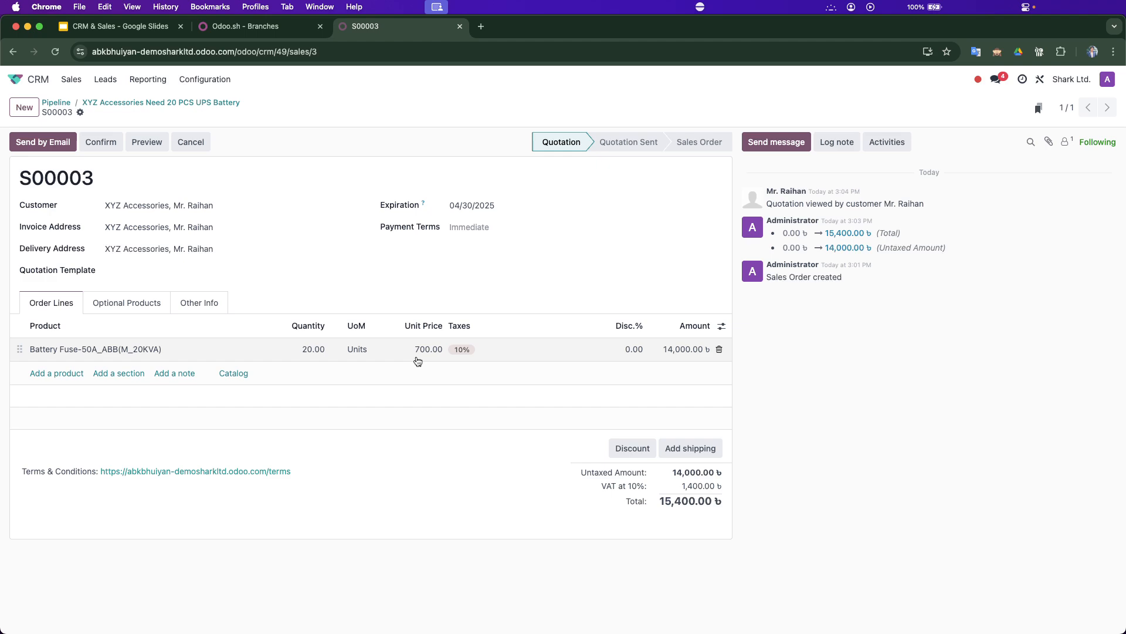
# - Log an internal note on the quotation reading "We need to set the unit price for 690 per unit"
pyautogui.click(838, 144)
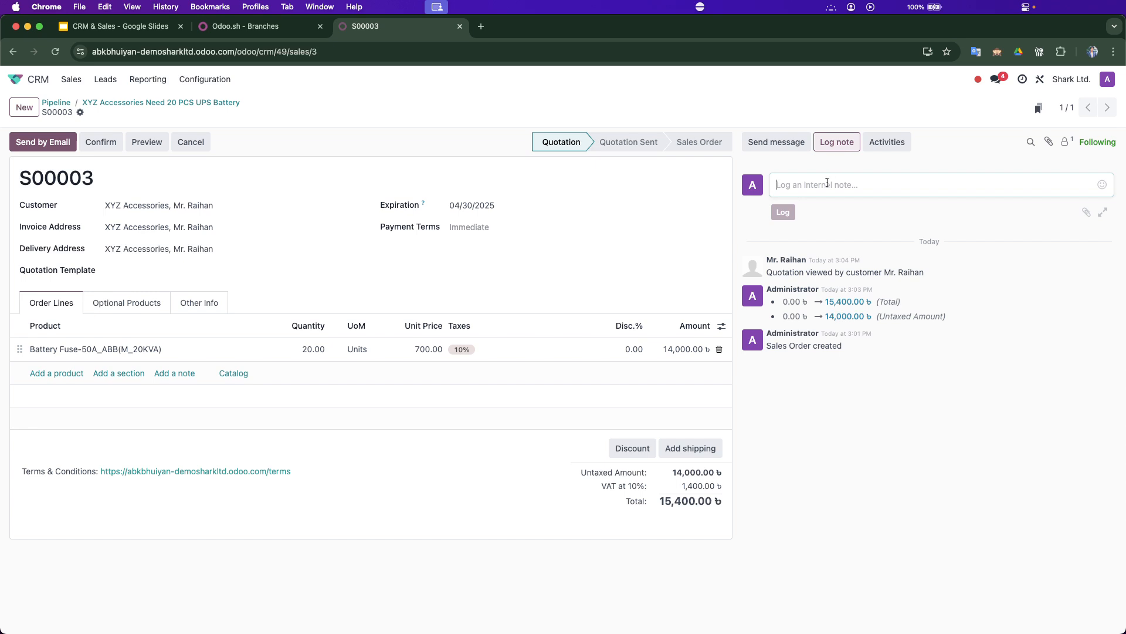
pyautogui.write('Customer needs')
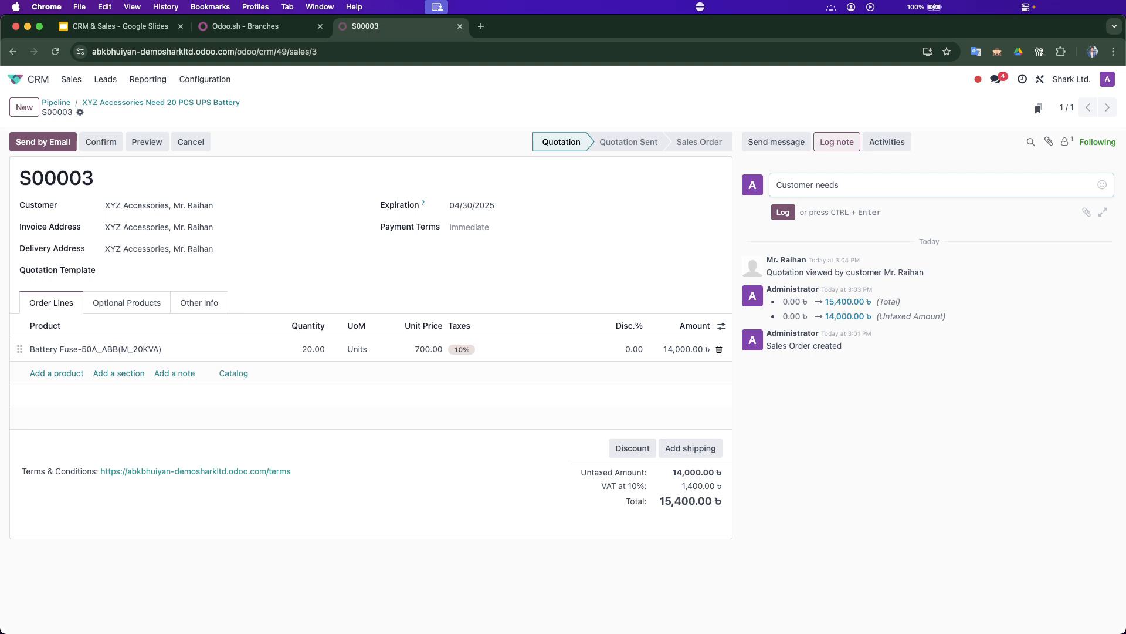
pyautogui.write('o')
pyautogui.press('BackSpace')
pyautogui.press('BackSpace')
pyautogui.press('BackSpace')
pyautogui.press('BackSpace')
pyautogui.press('BackSpace')
pyautogui.press('BackSpace')
pyautogui.press('BackSpace')
pyautogui.press('BackSpace')
pyautogui.press('BackSpace')
pyautogui.press('BackSpace')
pyautogui.press('BackSpace')
pyautogui.press('BackSpace')
pyautogui.press('BackSpace')
pyautogui.press('BackSpace')
pyautogui.press('BackSpace')
pyautogui.press('BackSpace')
pyautogui.press('BackSpace')
pyautogui.write('We need to set the un')
pyautogui.write('price for 650-')
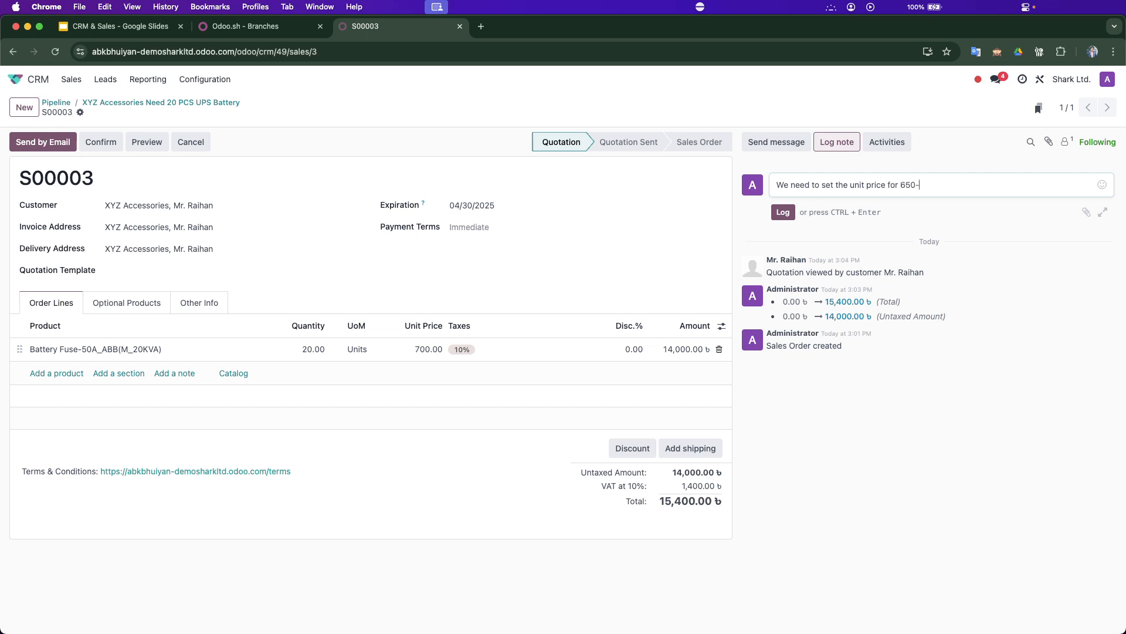
pyautogui.press('BackSpace')
pyautogui.press('BackSpace')
pyautogui.write('690 per unit')
pyautogui.click(783, 212)
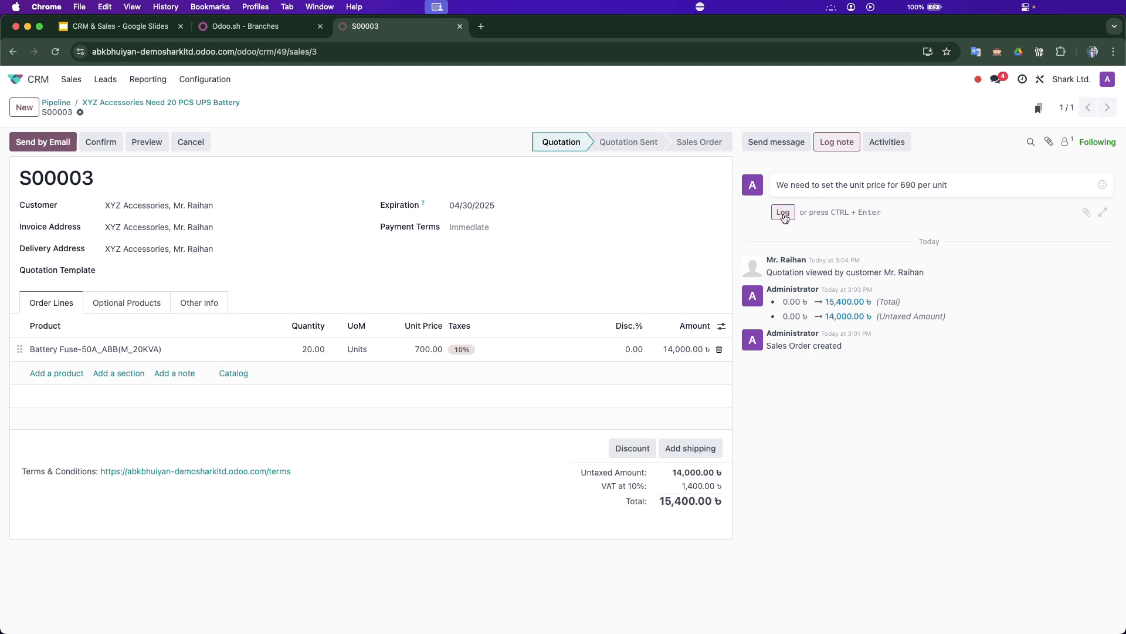
# - Set the unit price of the Battery Fuse-50A_ABB(M_20KVA) line to 690, then save and confirm the quotation
pyautogui.click(416, 352)
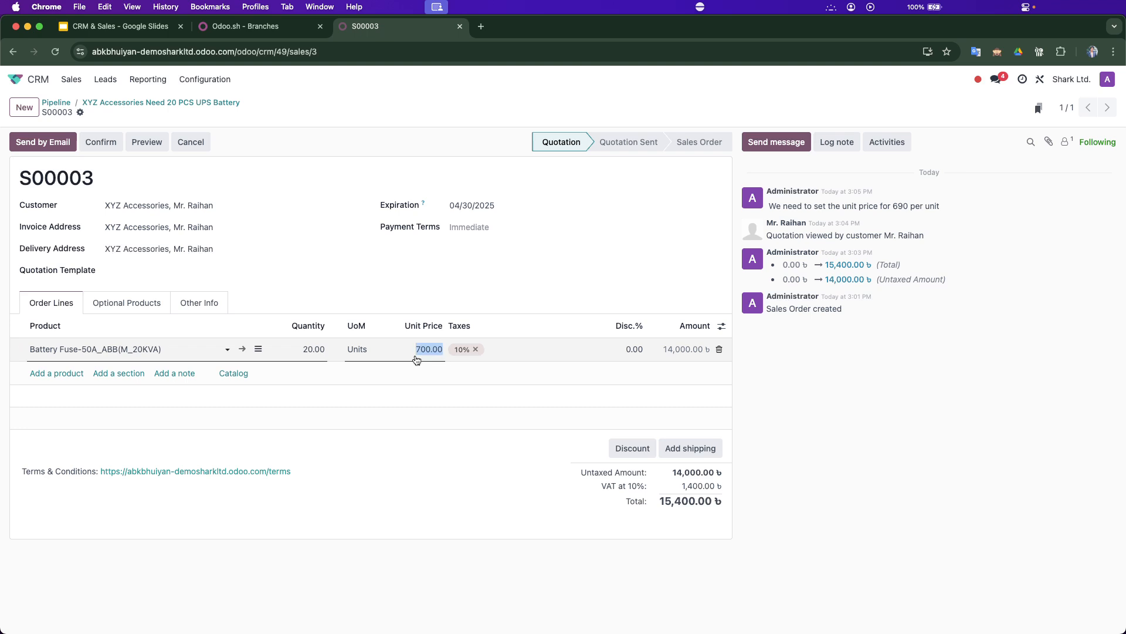
pyautogui.write('690')
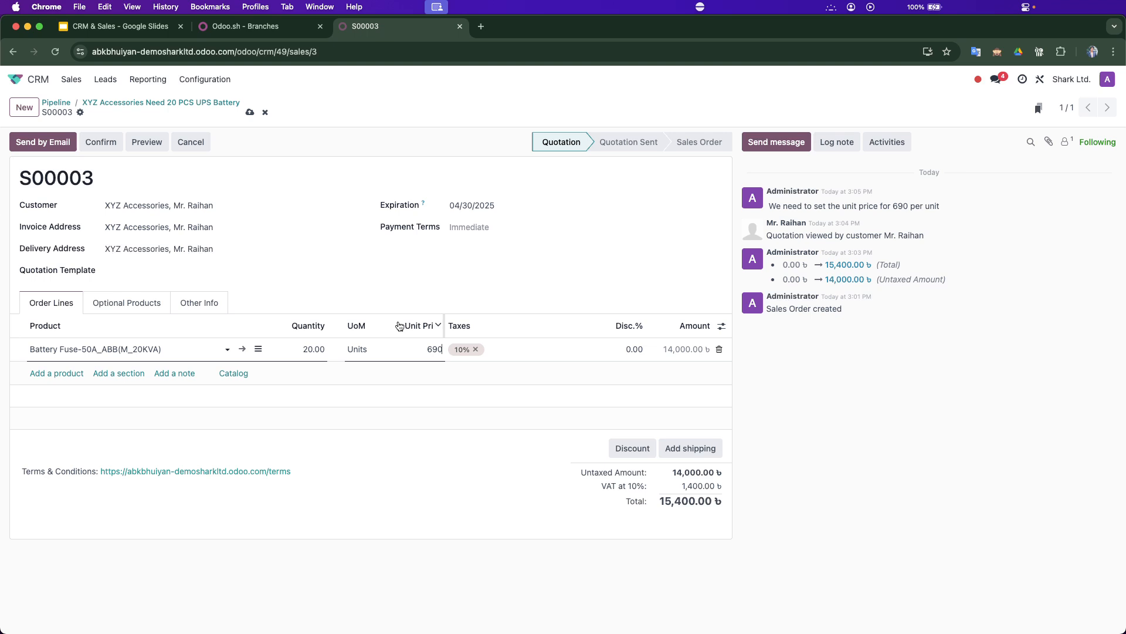
pyautogui.click(411, 292)
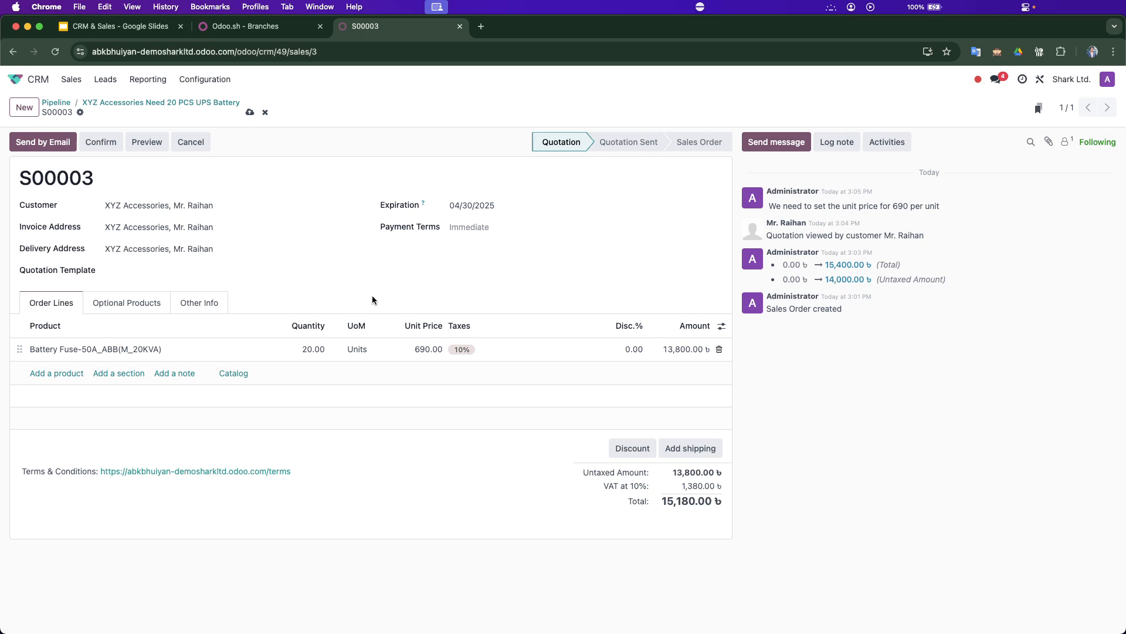
pyautogui.click(250, 112)
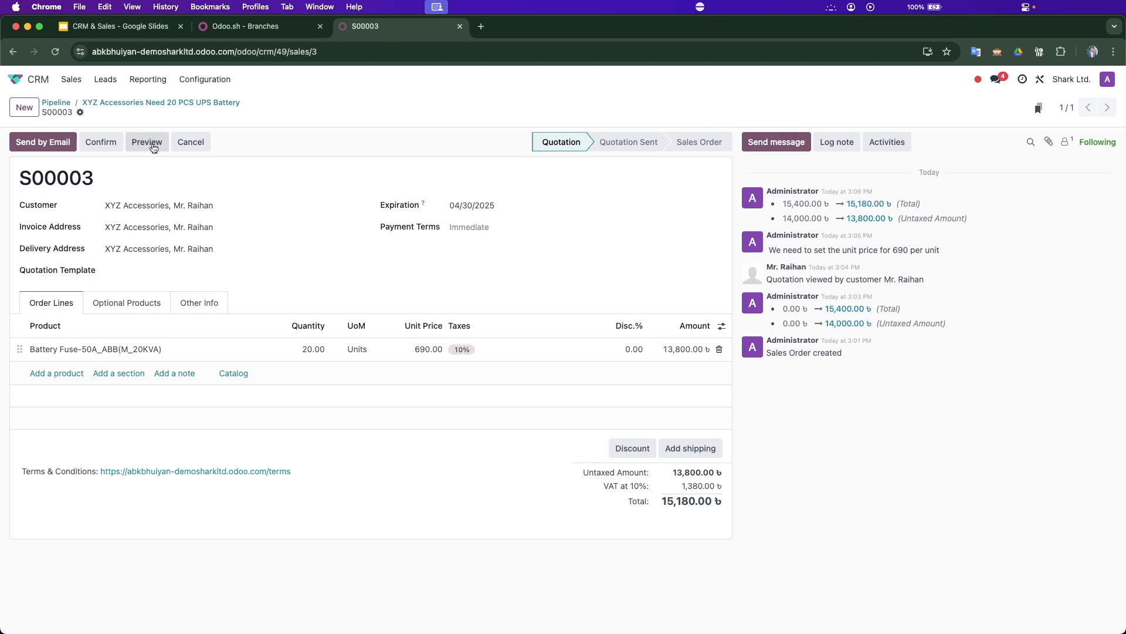
pyautogui.click(101, 142)
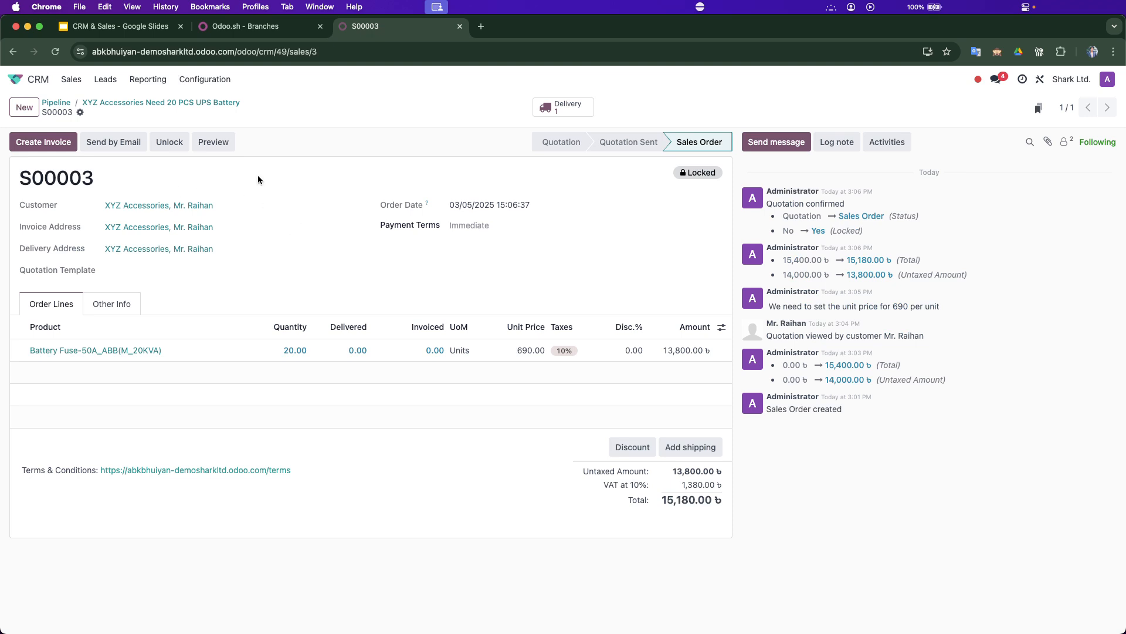
# - Check the Customer Relationship Management flow slide in Google Slides, and return to the sales order in Odoo
pyautogui.press('super+1')
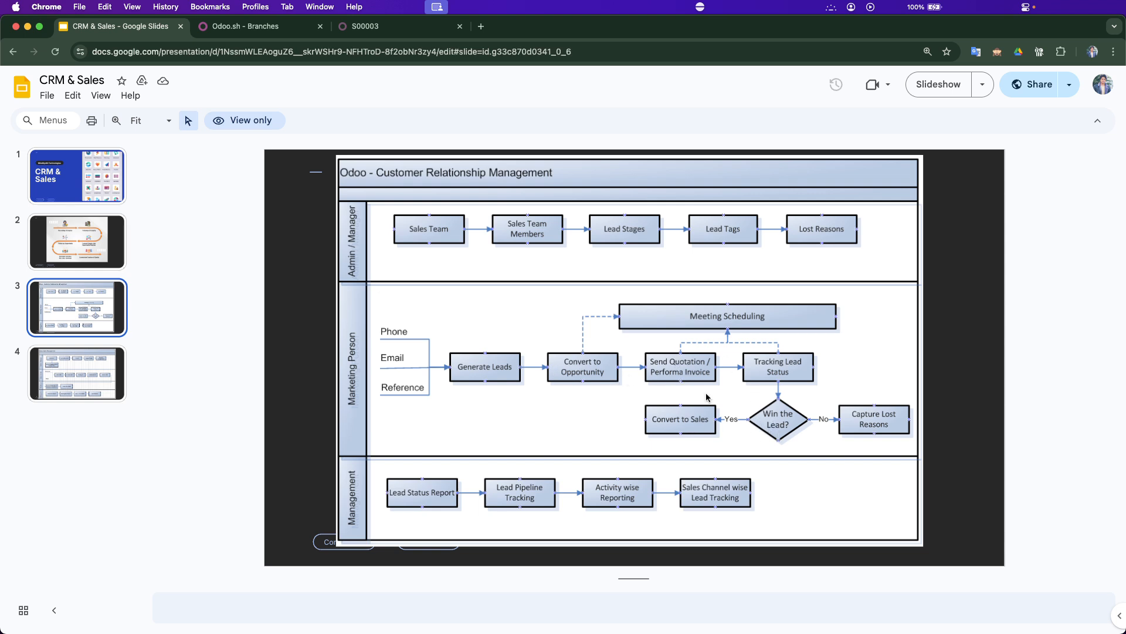
pyautogui.click(262, 34)
pyautogui.click(379, 34)
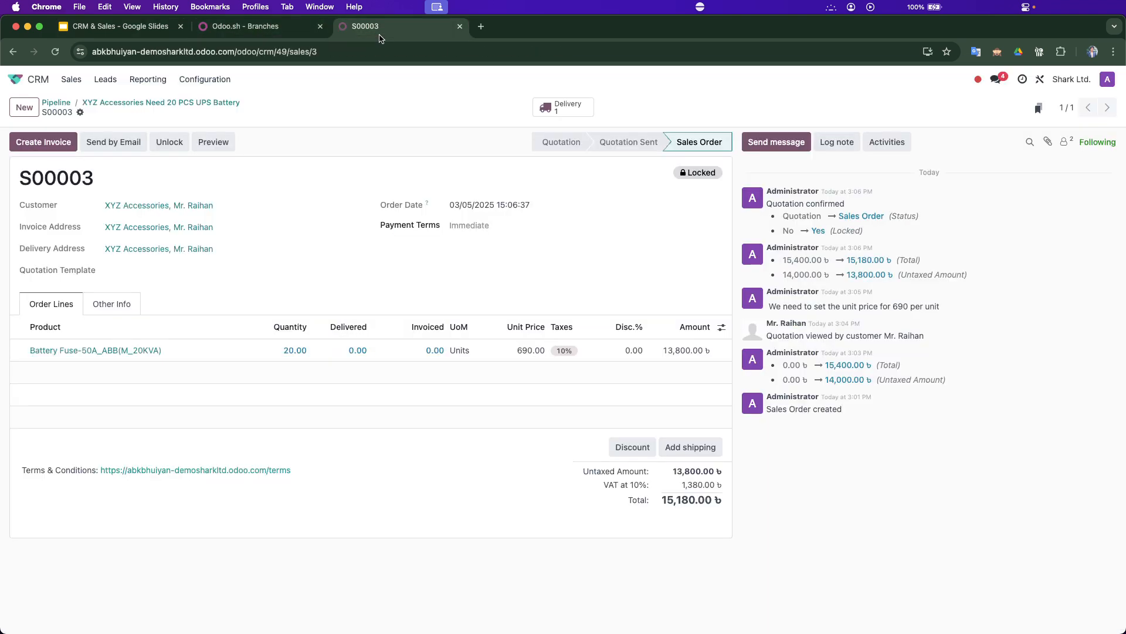
# - Move the XYZ Accessories Need 20 PCS UPS Battery opportunity to the Won stage and go back to the pipeline
pyautogui.click(136, 103)
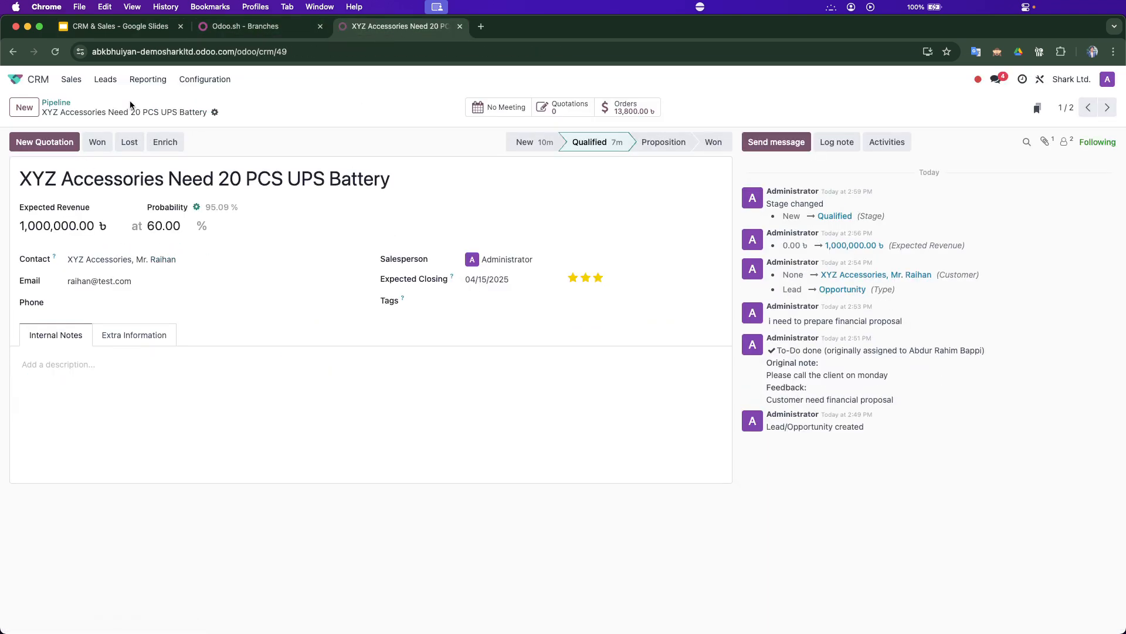
pyautogui.click(714, 142)
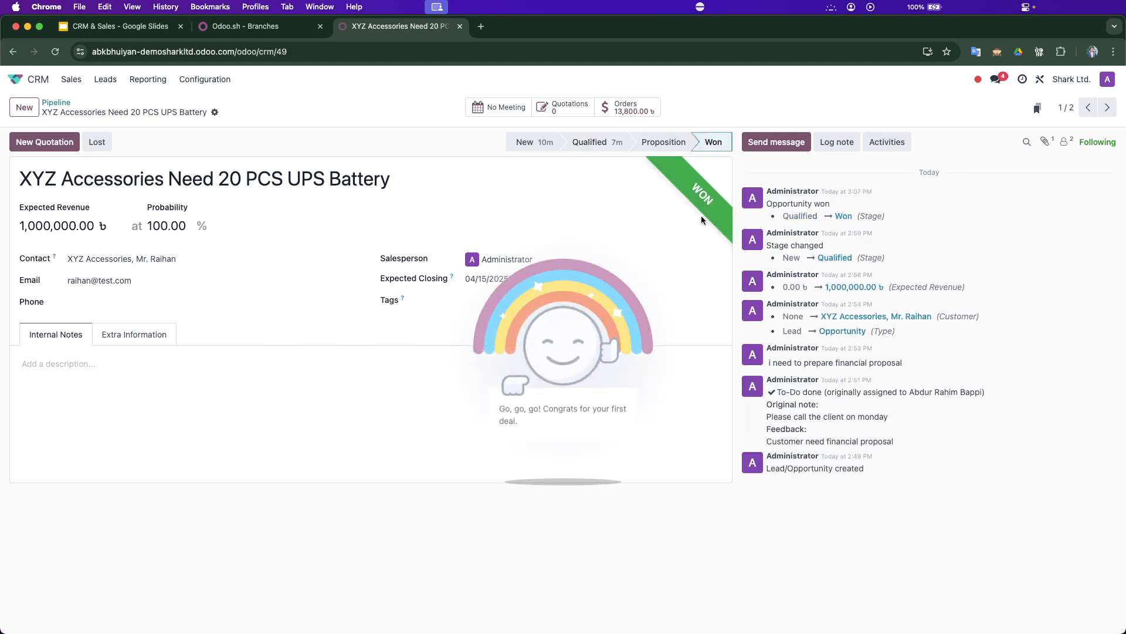
pyautogui.click(52, 106)
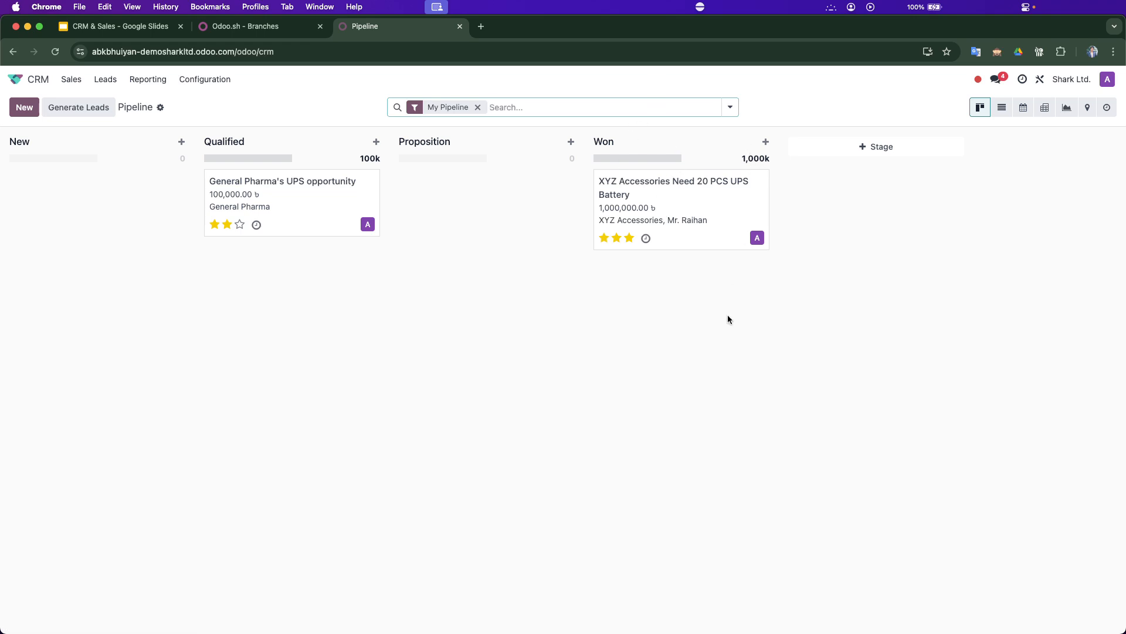
# - Open the won XYZ Accessories opportunity from the pipeline and view its linked orders
pyautogui.click(60, 83)
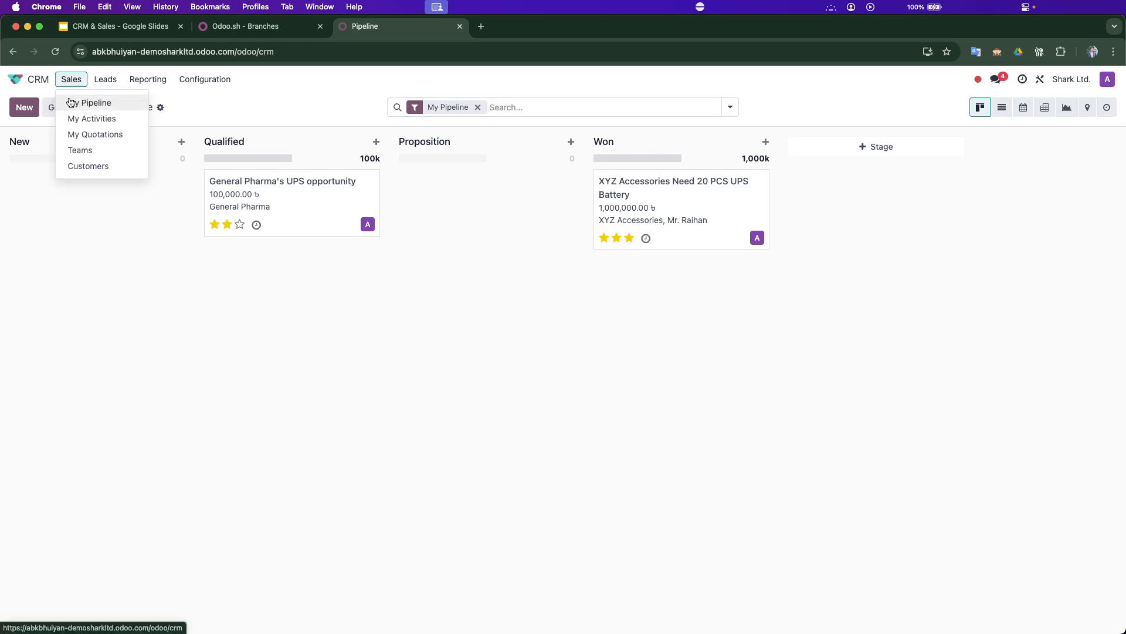
pyautogui.click(692, 220)
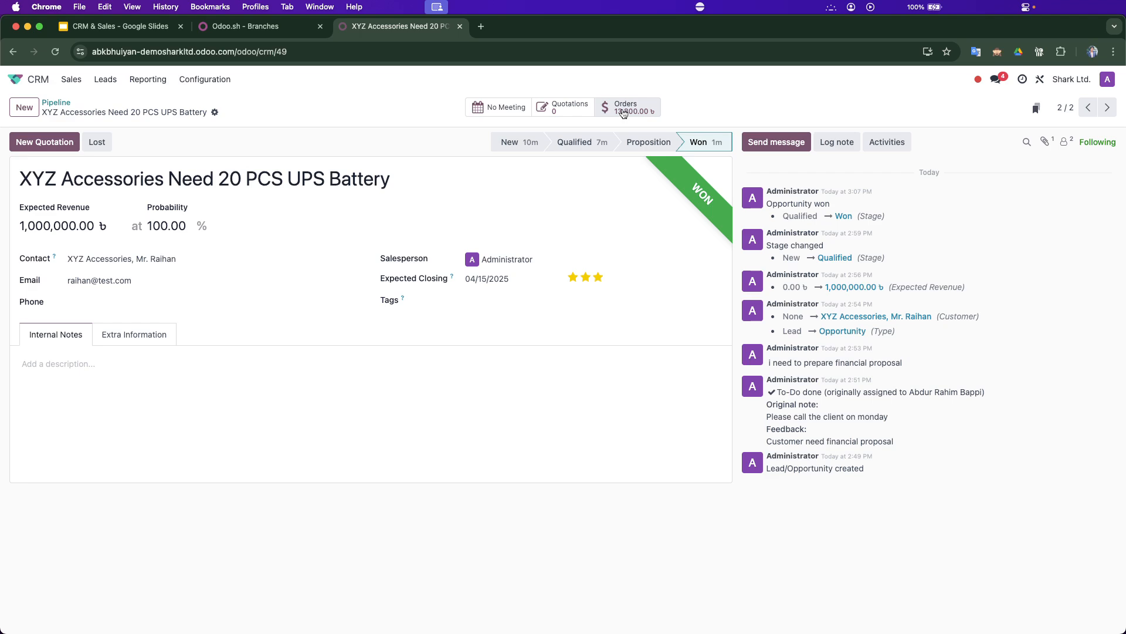
pyautogui.click(56, 103)
pyautogui.click(663, 184)
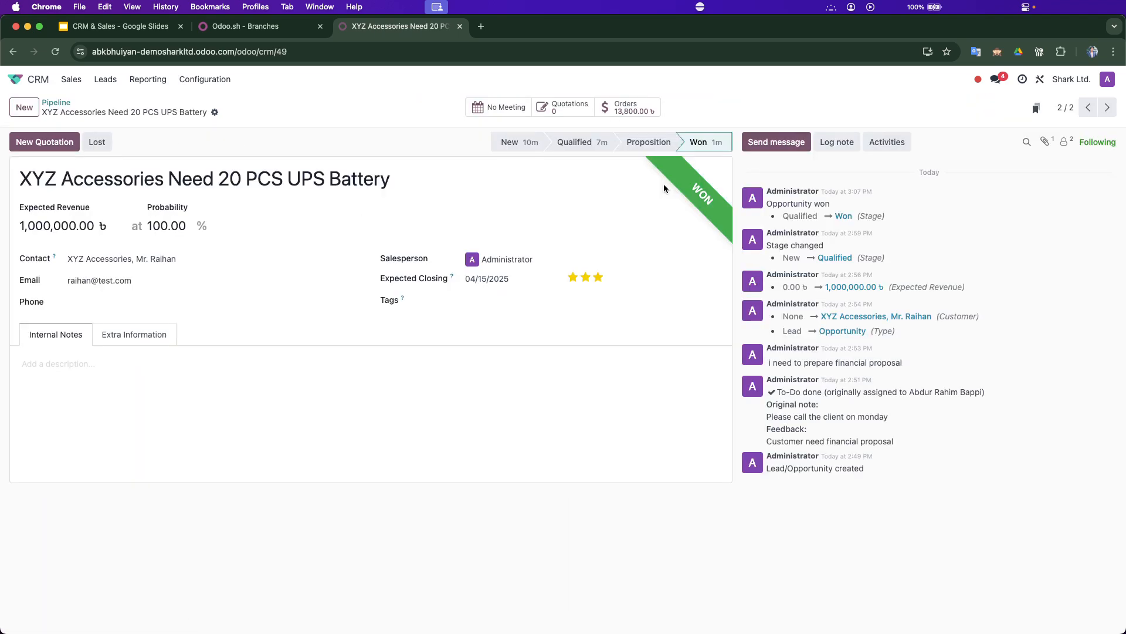
pyautogui.click(628, 113)
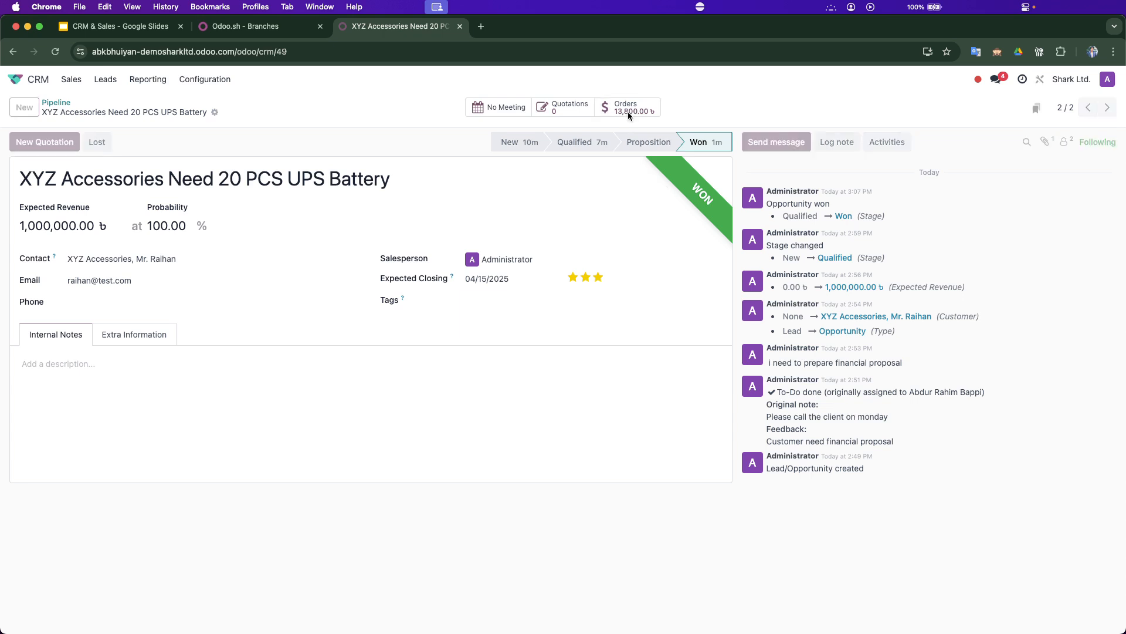
# - Return to the CRM pipeline and view the list of own quotations
pyautogui.click(14, 78)
pyautogui.click(367, 146)
pyautogui.click(70, 79)
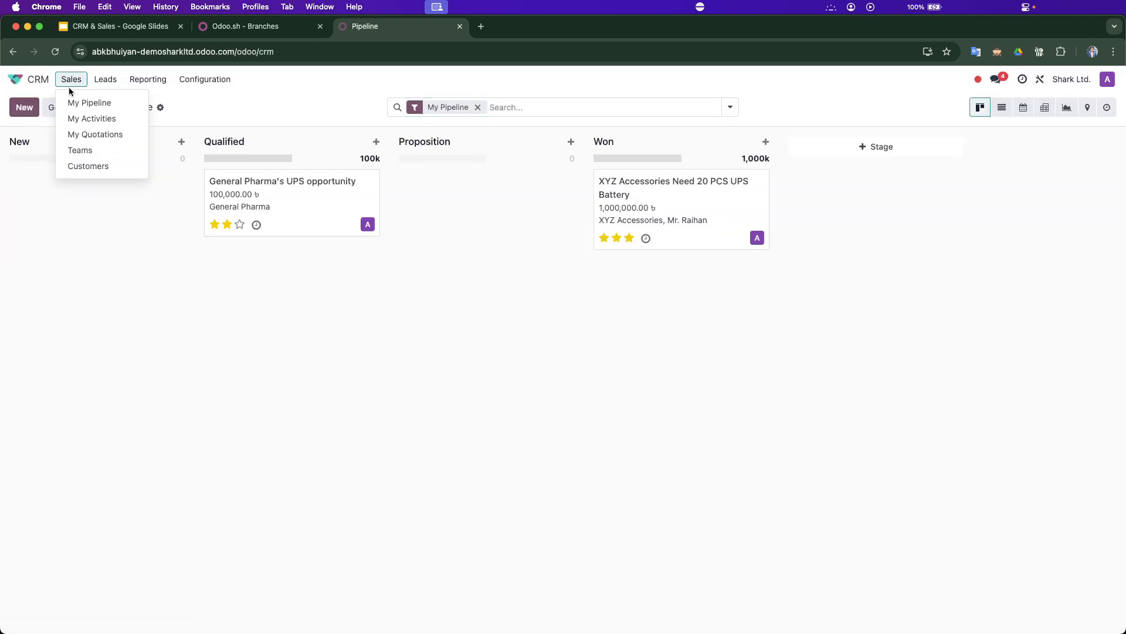
pyautogui.click(82, 130)
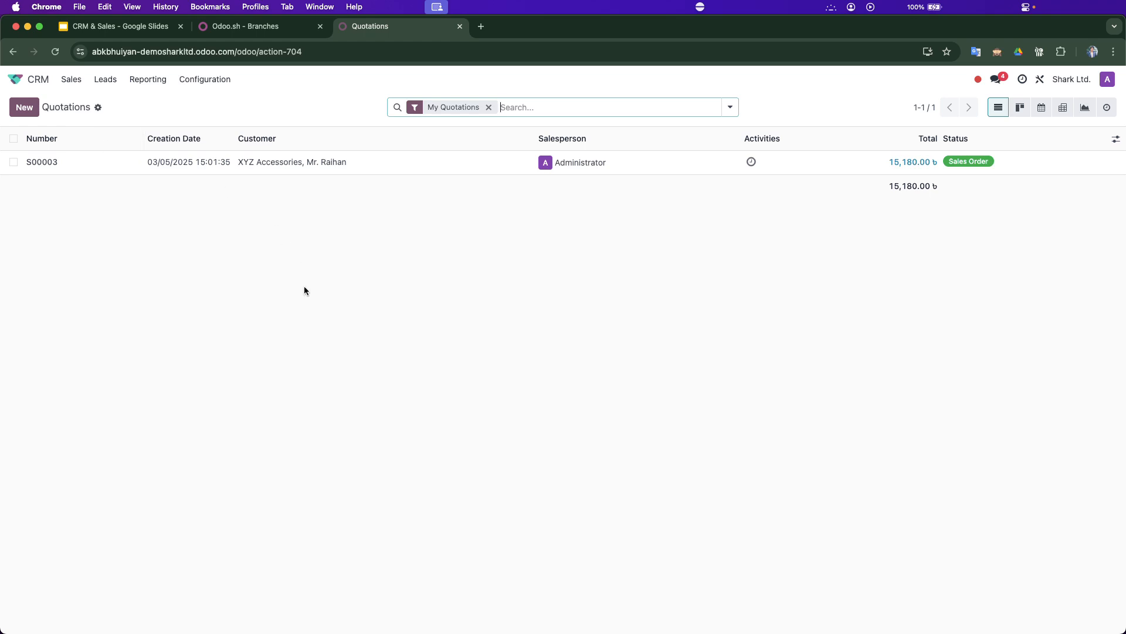
# - Switch to the Sales app and open the XYZ Accessories sales order S00003
pyautogui.click(18, 79)
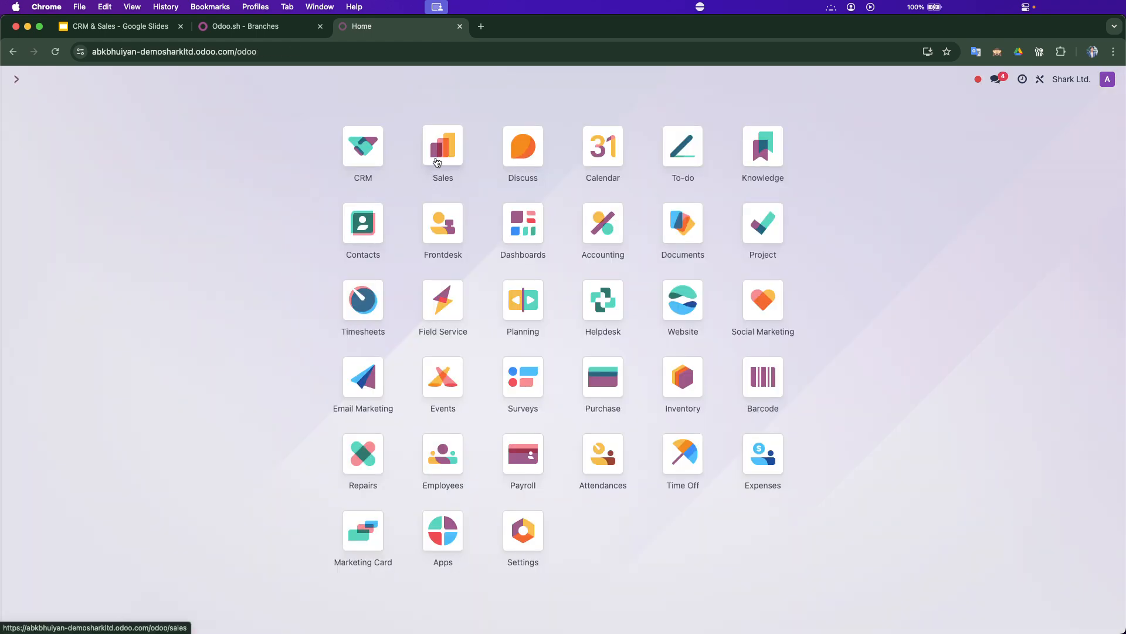
pyautogui.click(435, 157)
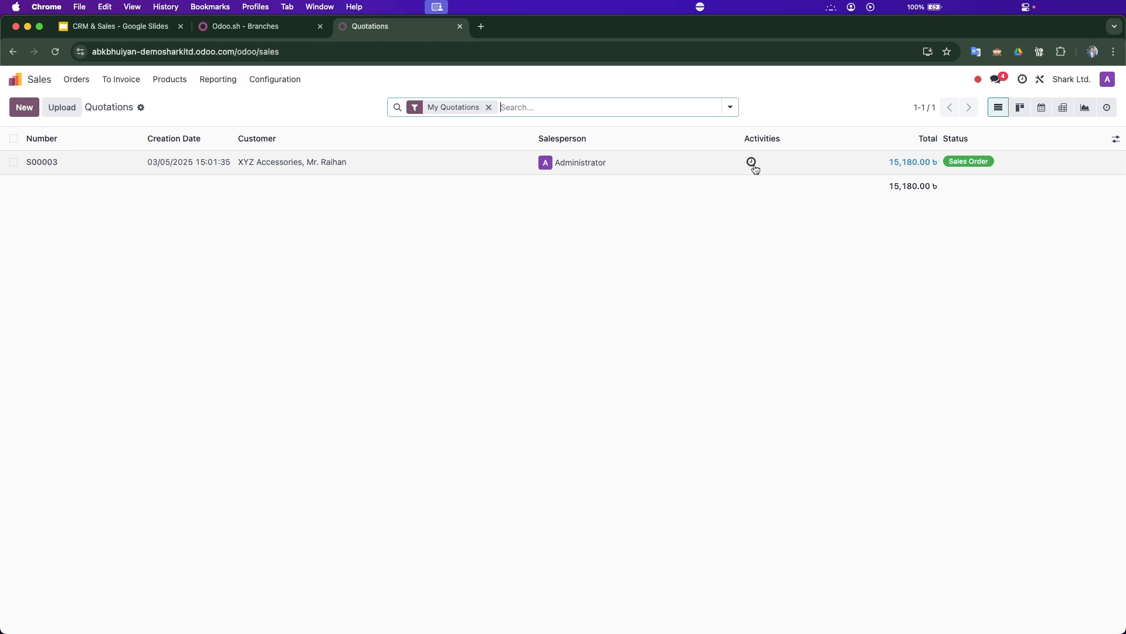
pyautogui.click(904, 162)
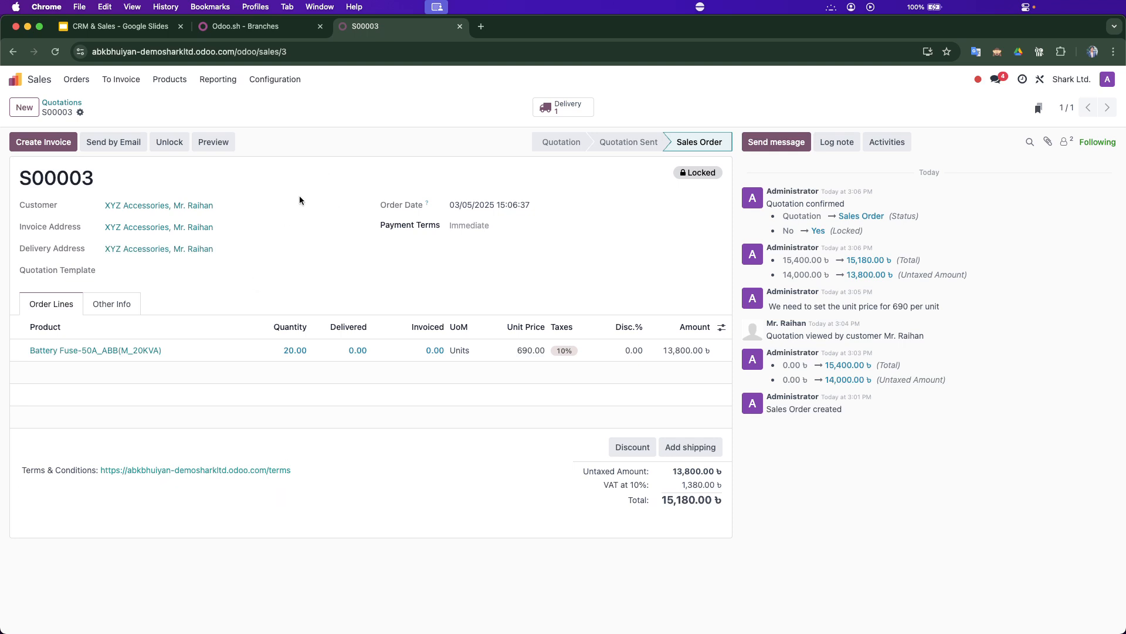
# - Review the Odoo Sales Management flow on slide 4 of the presentation, and return to the sales order
pyautogui.click(118, 26)
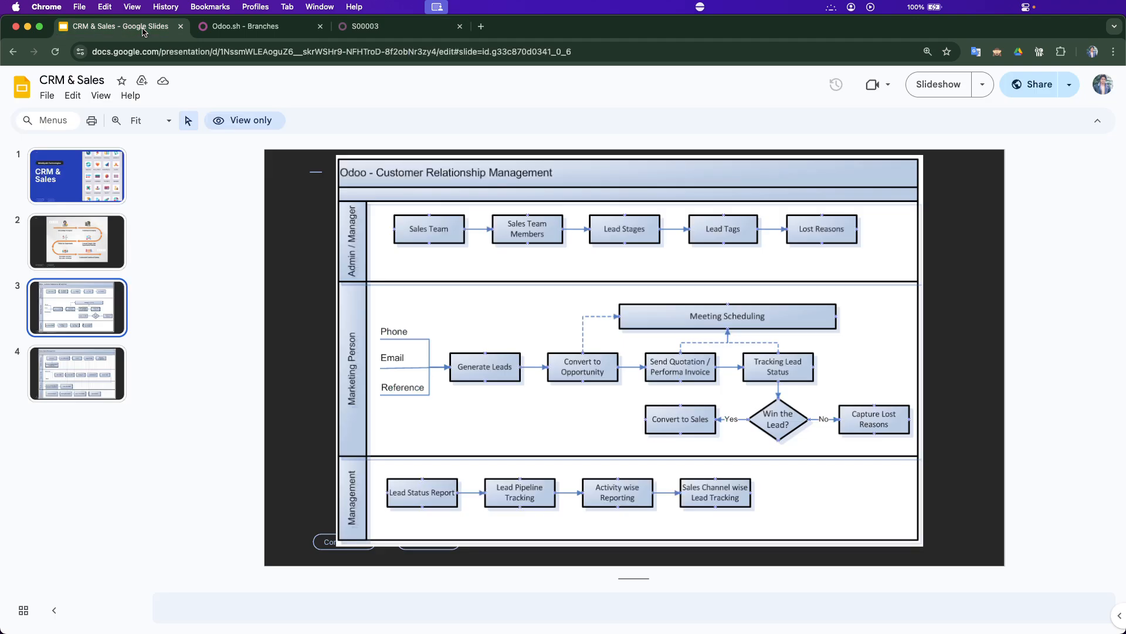
pyautogui.click(87, 364)
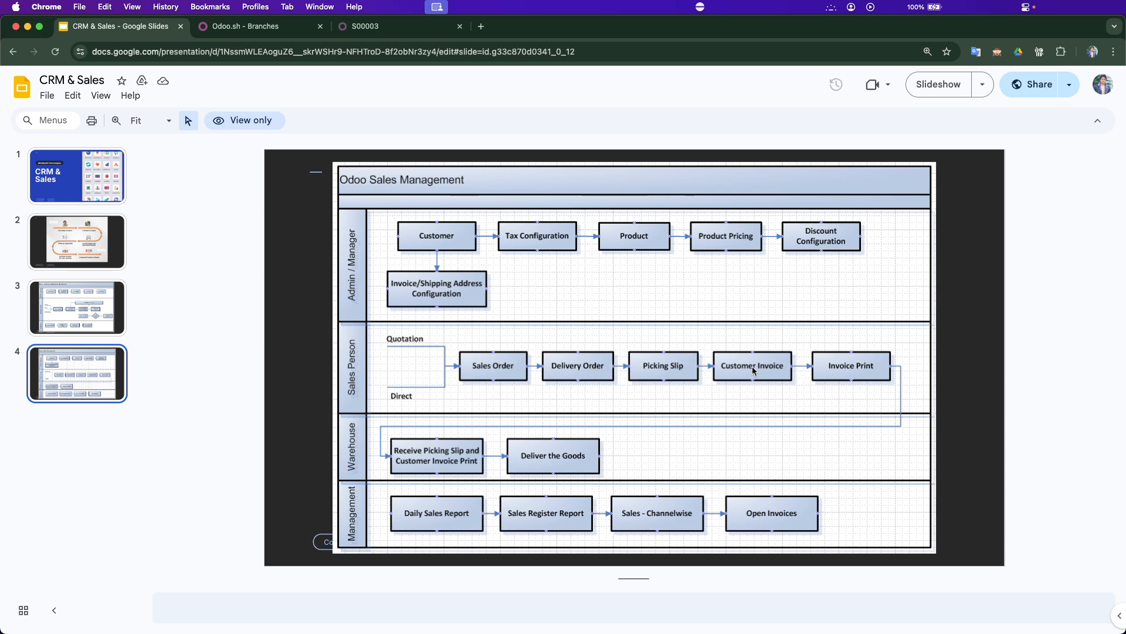
pyautogui.click(366, 28)
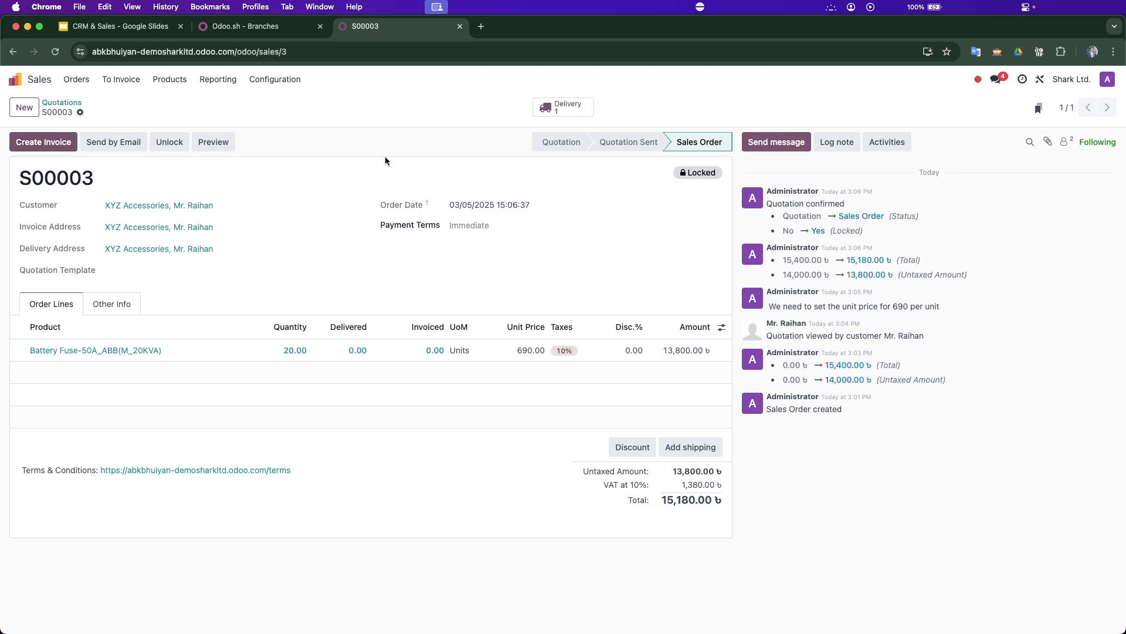
# - Create a draft regular invoice for the sales order and return to the order
pyautogui.click(46, 144)
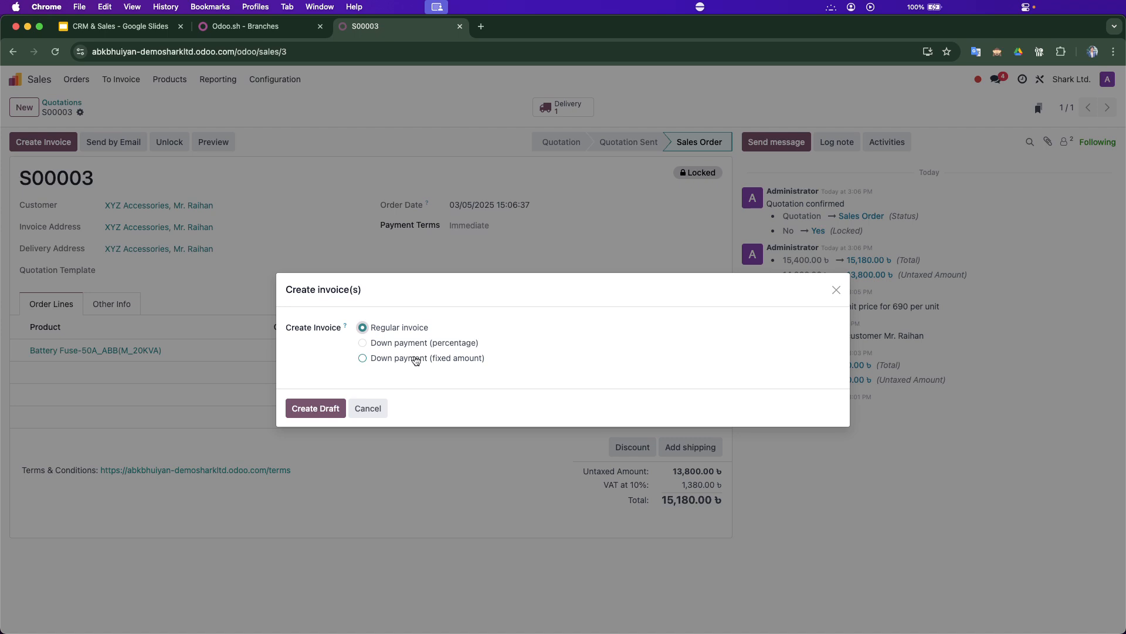
pyautogui.click(305, 410)
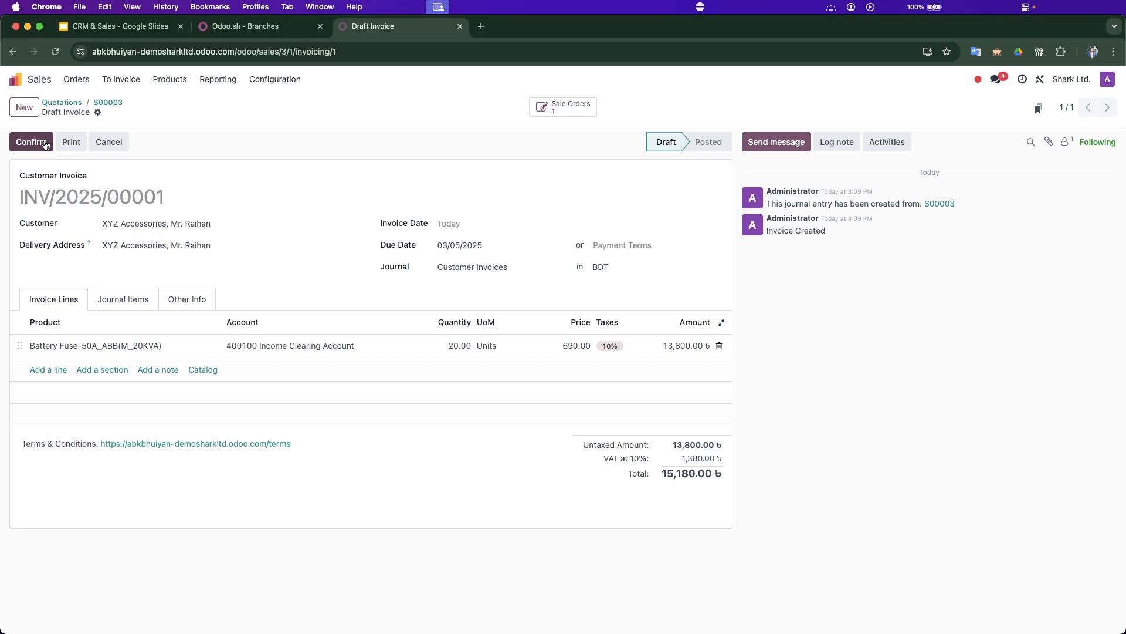
pyautogui.click(110, 103)
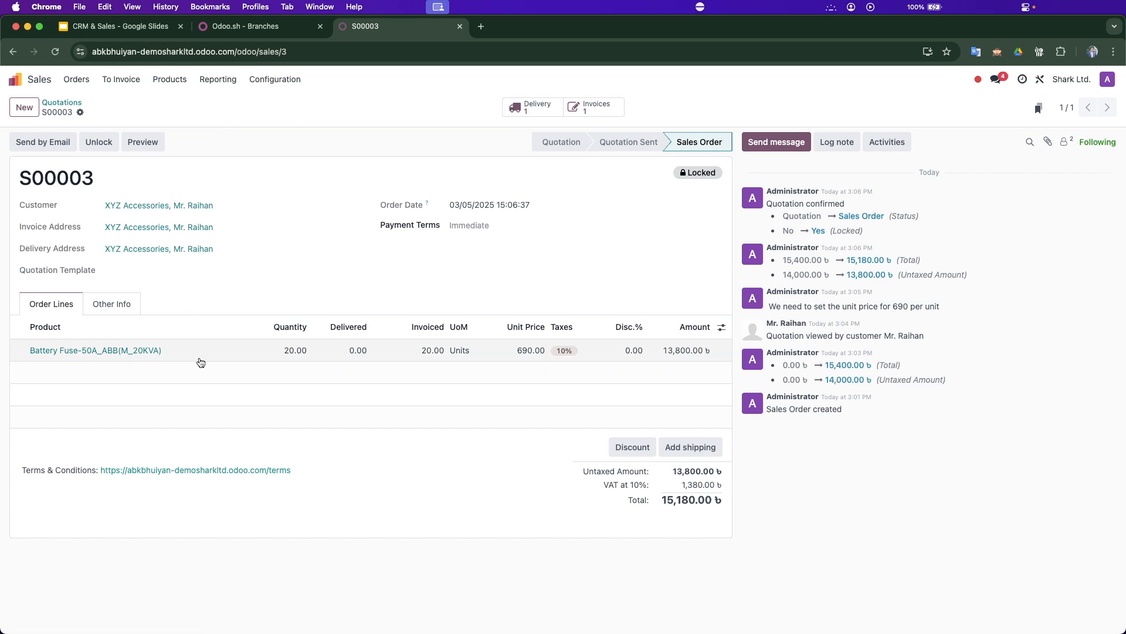
# - Open the order's delivery, print its Delivery Slip, and open the downloaded PDF
pyautogui.click(519, 113)
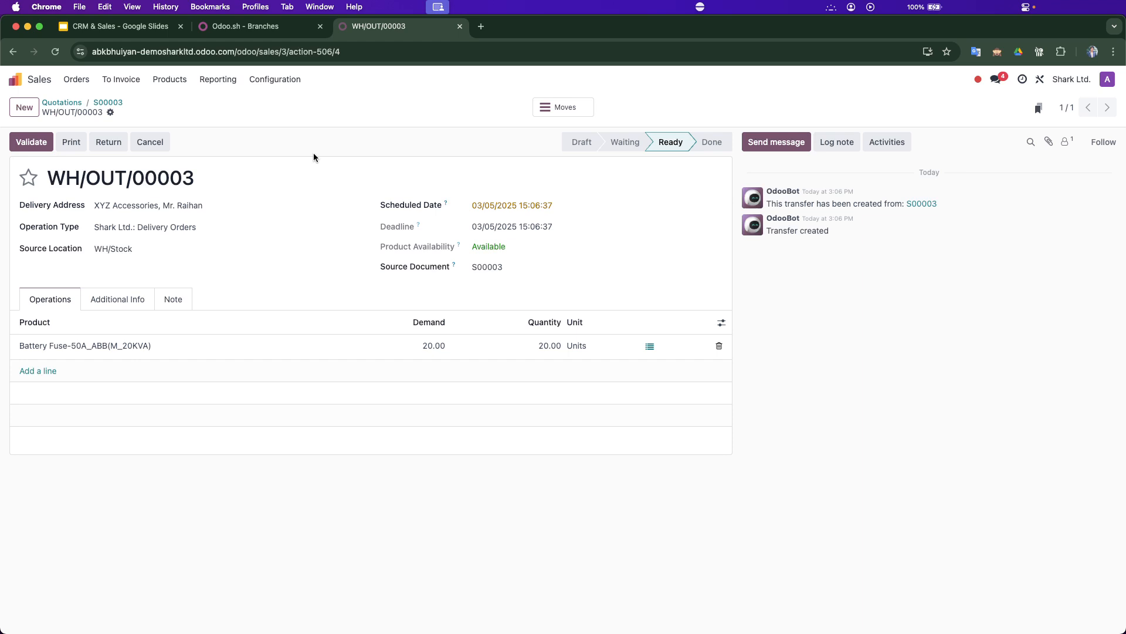
pyautogui.click(110, 113)
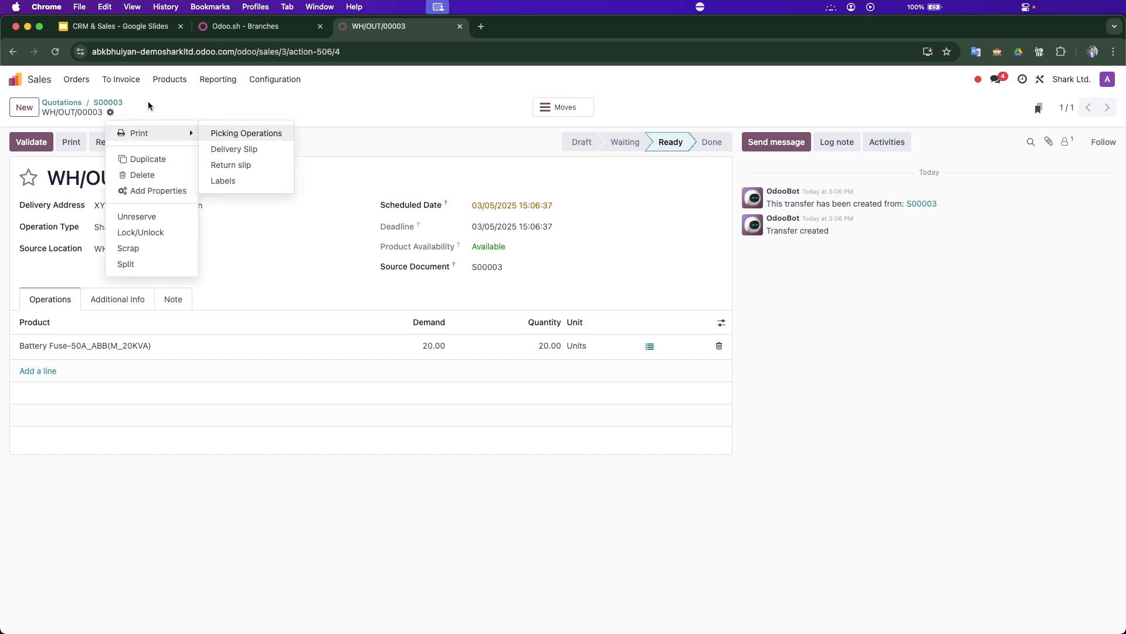
pyautogui.click(110, 115)
pyautogui.click(110, 115)
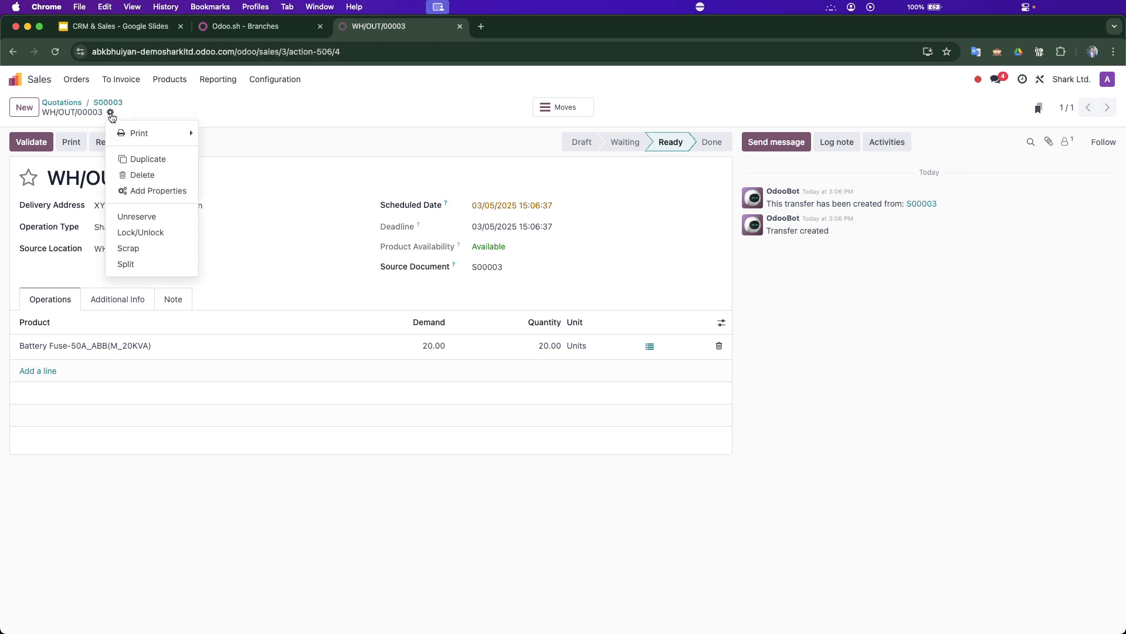
pyautogui.moveTo(152, 133)
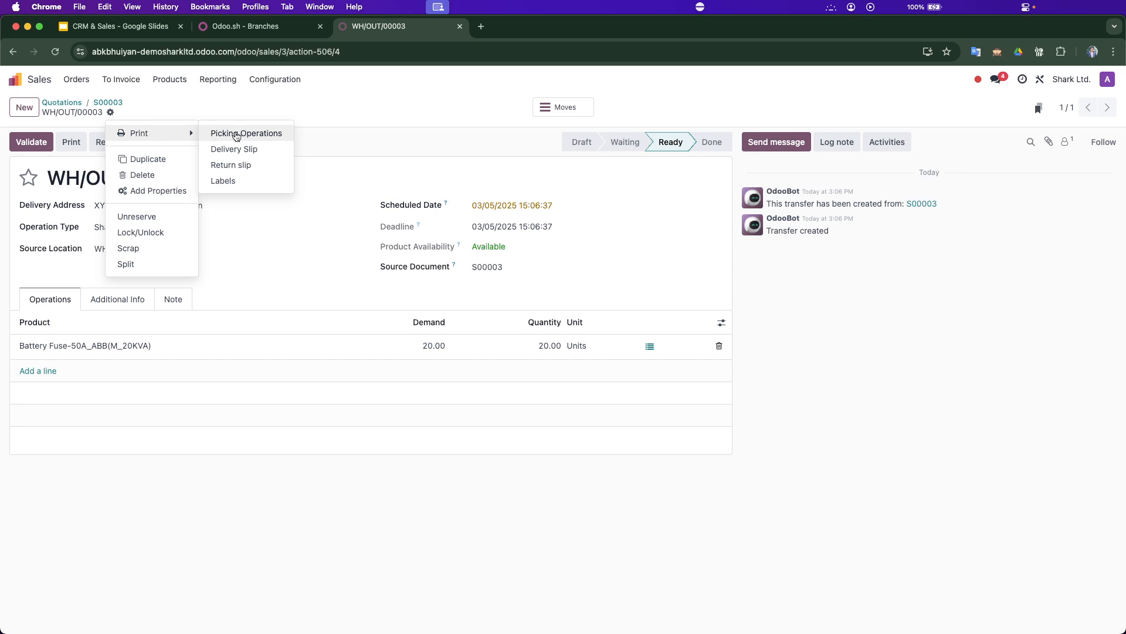
pyautogui.click(237, 147)
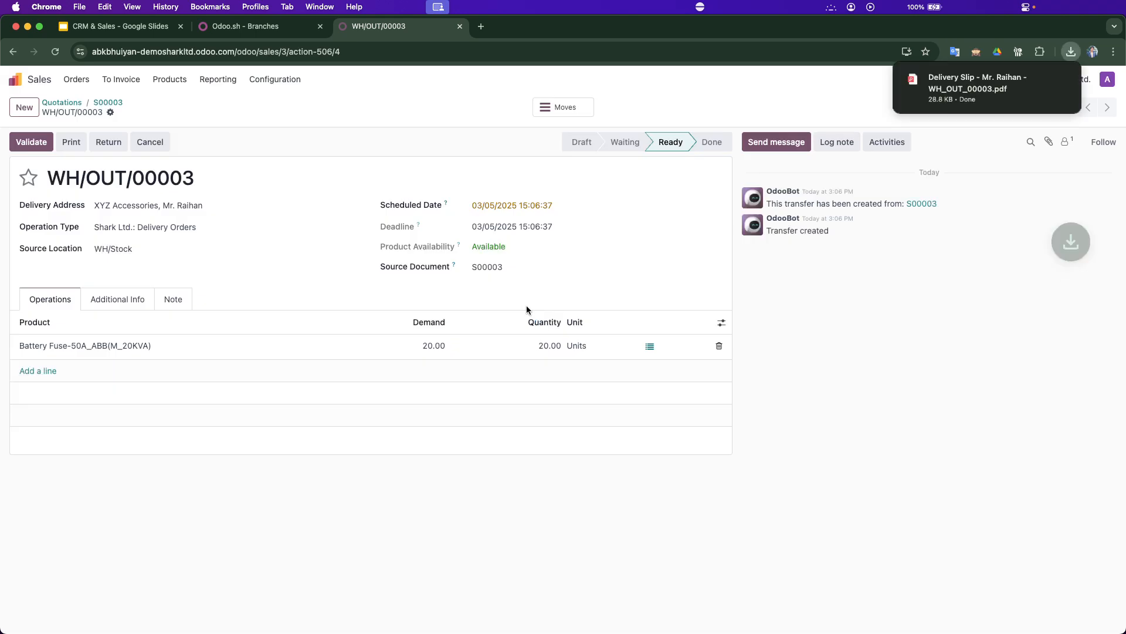
pyautogui.click(945, 87)
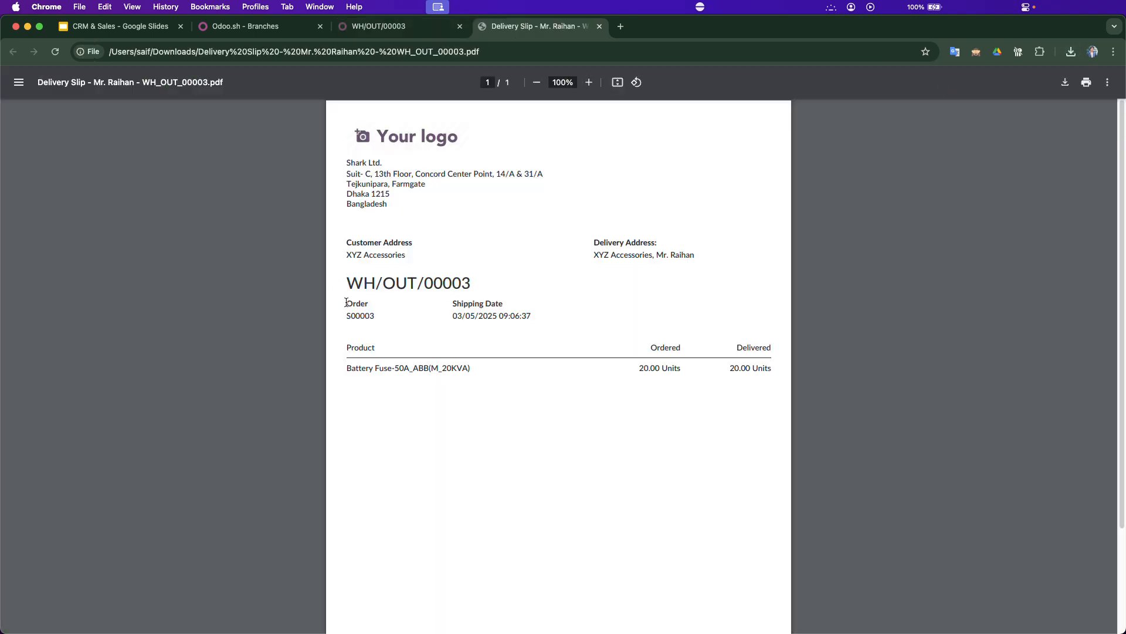
# - Examine the customer address, delivery address and product lines on the delivery slip PDF, and return to the Odoo delivery
pyautogui.moveTo(348, 255); pyautogui.dragTo(420, 259)
pyautogui.click(552, 271)
pyautogui.moveTo(594, 255); pyautogui.dragTo(726, 255)
pyautogui.click(649, 300)
pyautogui.scroll(-2, 536, 405)
pyautogui.scroll(2, 536, 403)
pyautogui.click(395, 27)
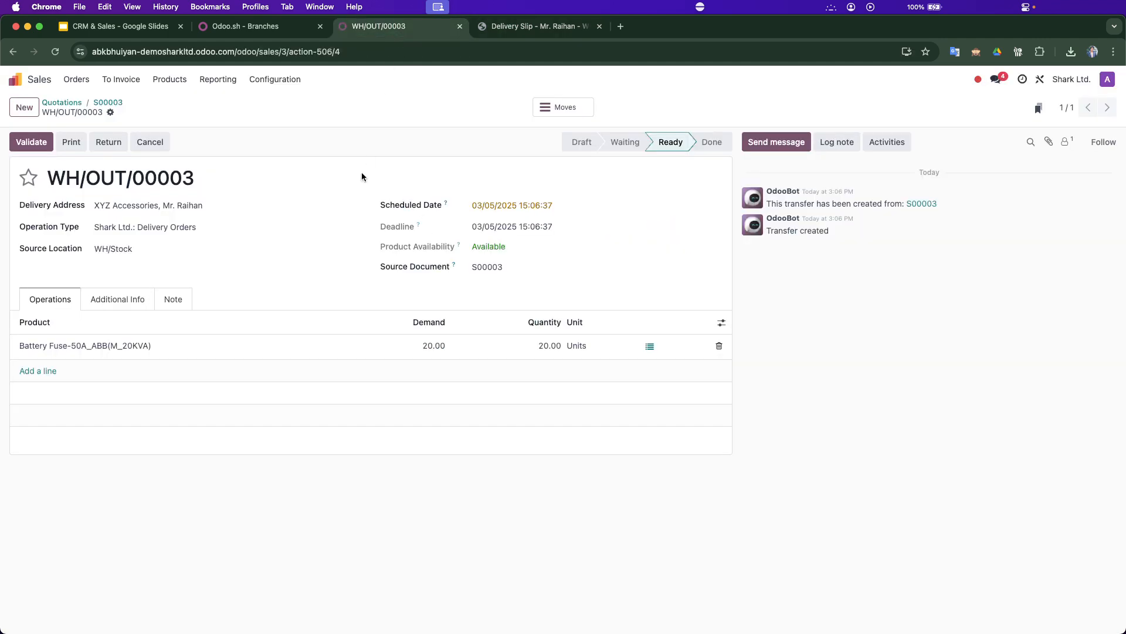
# - Go back to the sales order S00003, and switch to the CRM app's pipeline
pyautogui.click(108, 102)
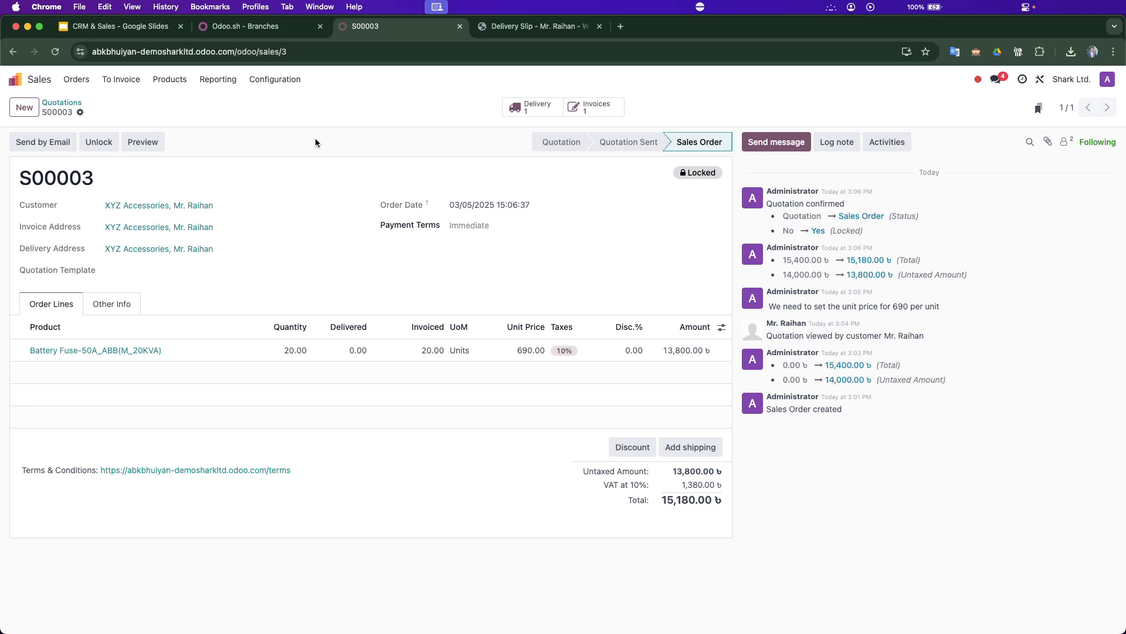
pyautogui.click(16, 79)
pyautogui.click(364, 147)
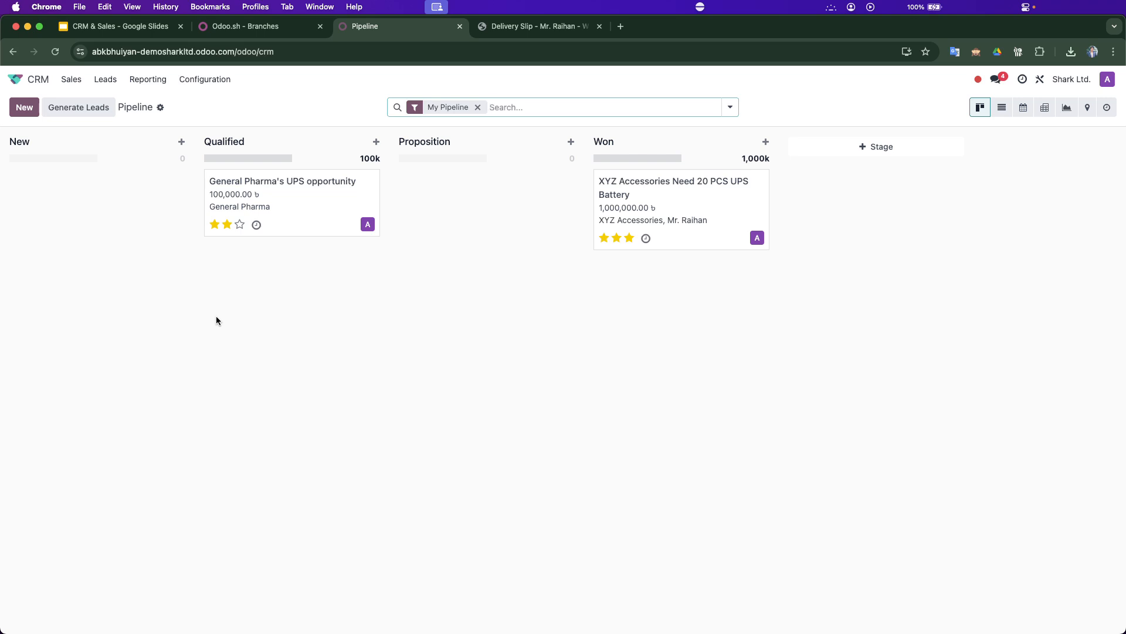
# - Review the Customer Relationship Management and Sales Management flows on slides 3 and 4, and return to the CRM pipeline
pyautogui.press('super+1')
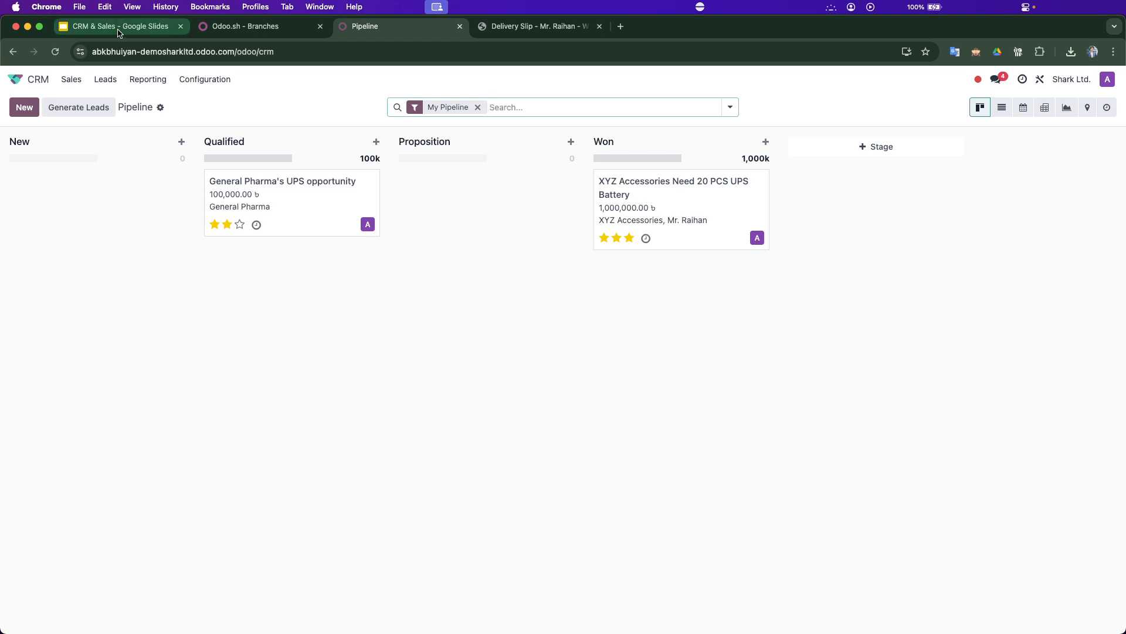
pyautogui.click(108, 310)
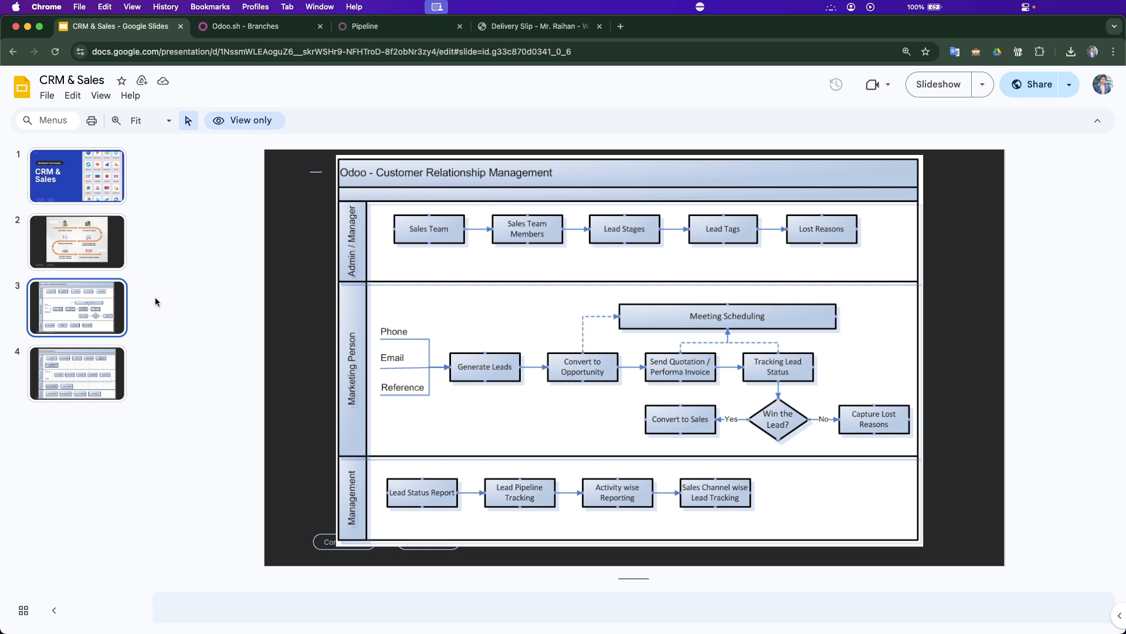
pyautogui.click(111, 395)
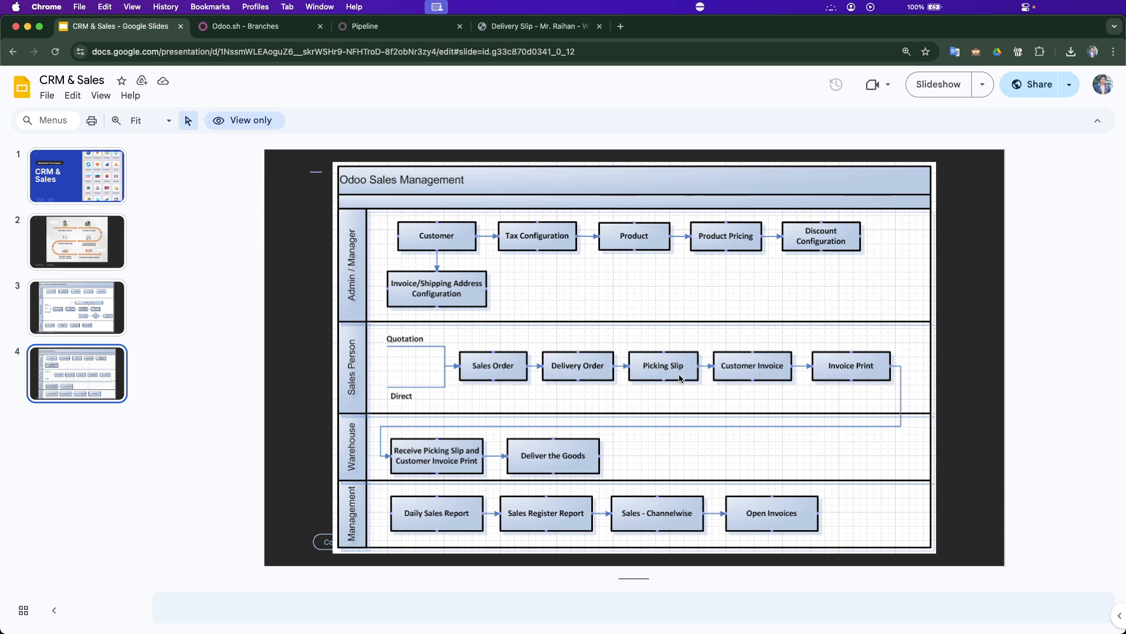
pyautogui.click(255, 29)
pyautogui.click(441, 34)
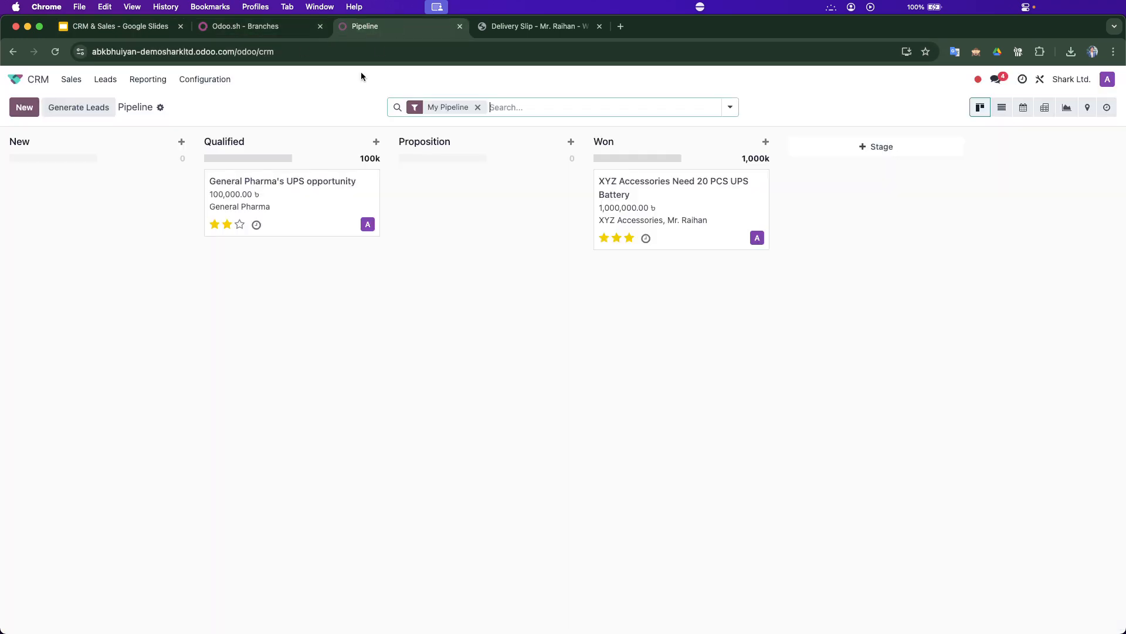
# - Remove the My Pipeline filter from the pipeline, and open the CRM Forecast report
pyautogui.click(478, 107)
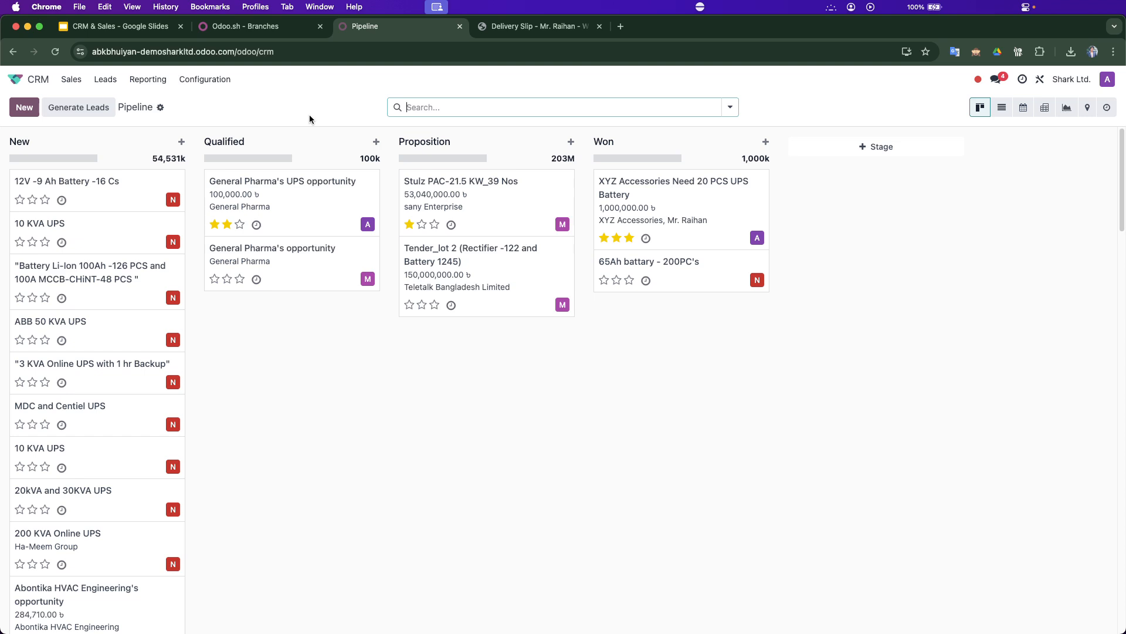
pyautogui.click(149, 80)
pyautogui.click(150, 100)
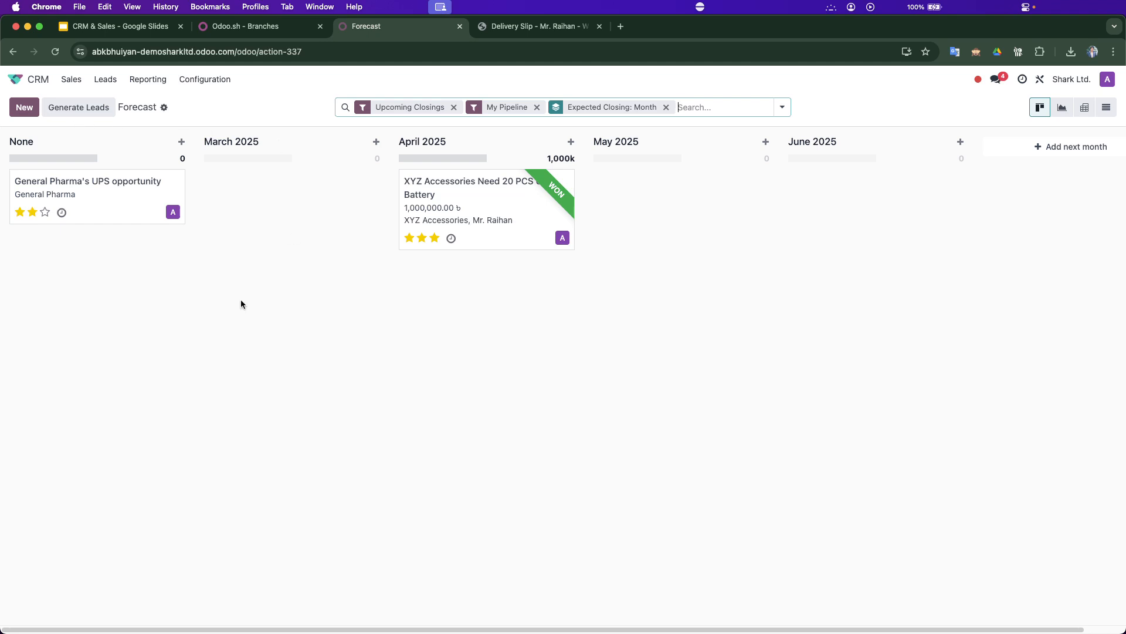
# - Open the MDC and Centiel UPS opportunity from the unfiltered pipeline, and save an expected revenue of 1,200,000
pyautogui.click(72, 80)
pyautogui.click(89, 103)
pyautogui.click(477, 108)
pyautogui.click(58, 404)
pyautogui.click(34, 222)
pyautogui.write('1200000')
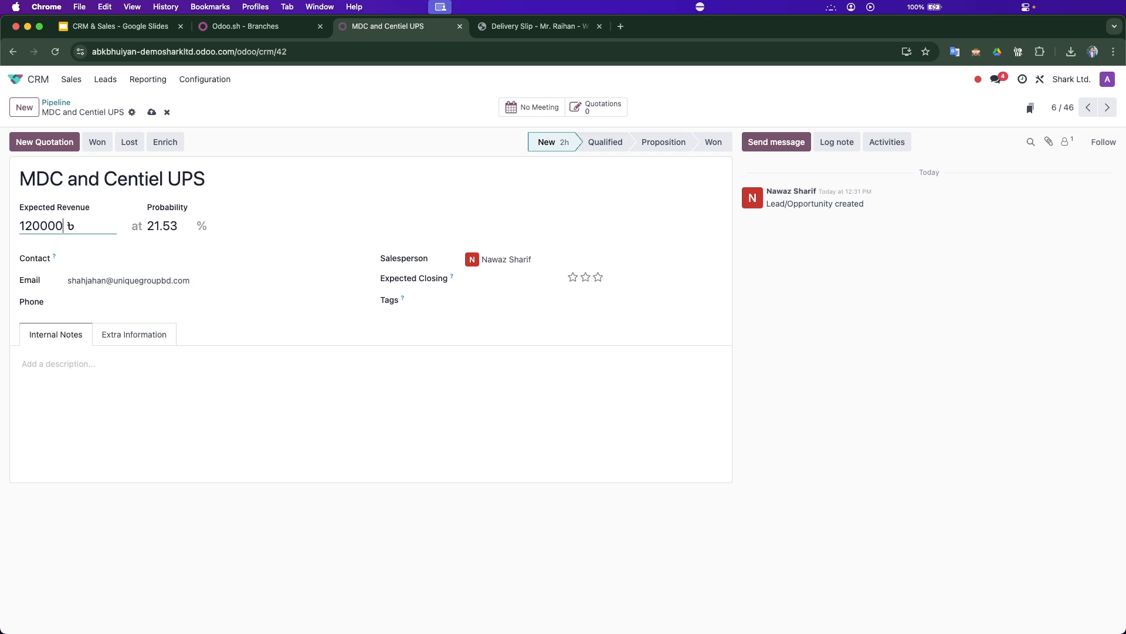
pyautogui.click(151, 112)
# - Set the opportunity's expected closing date to 25 March 2025 and save it
pyautogui.click(510, 279)
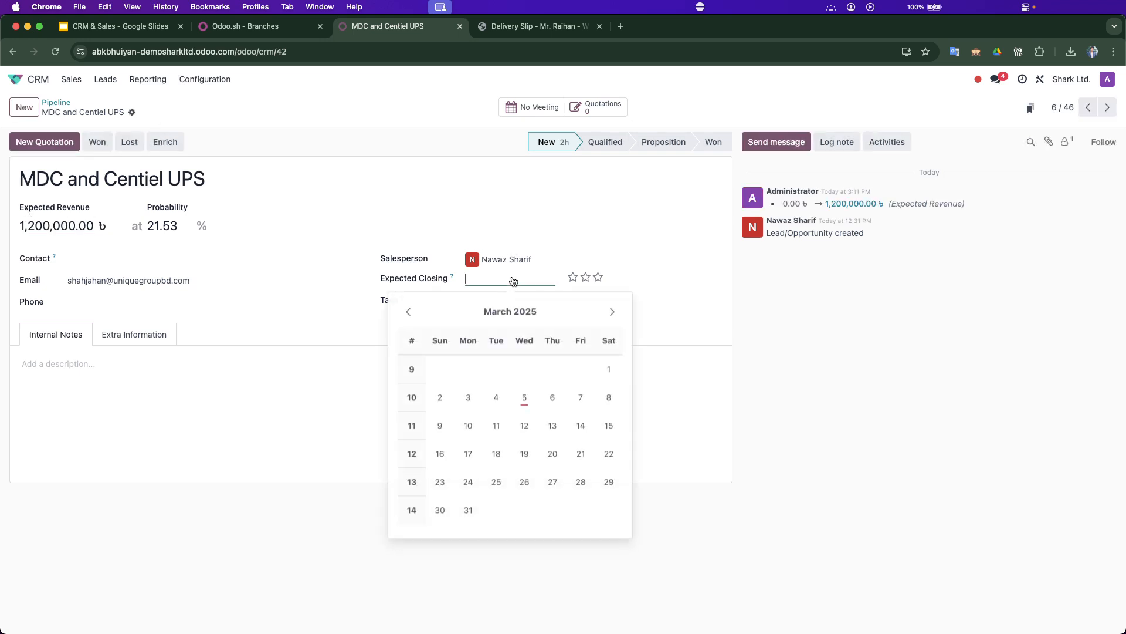
pyautogui.click(496, 480)
pyautogui.click(152, 112)
# - Reopen the Forecast report and remove its My Pipeline filter to include all salespeople's opportunities
pyautogui.click(149, 84)
pyautogui.click(195, 132)
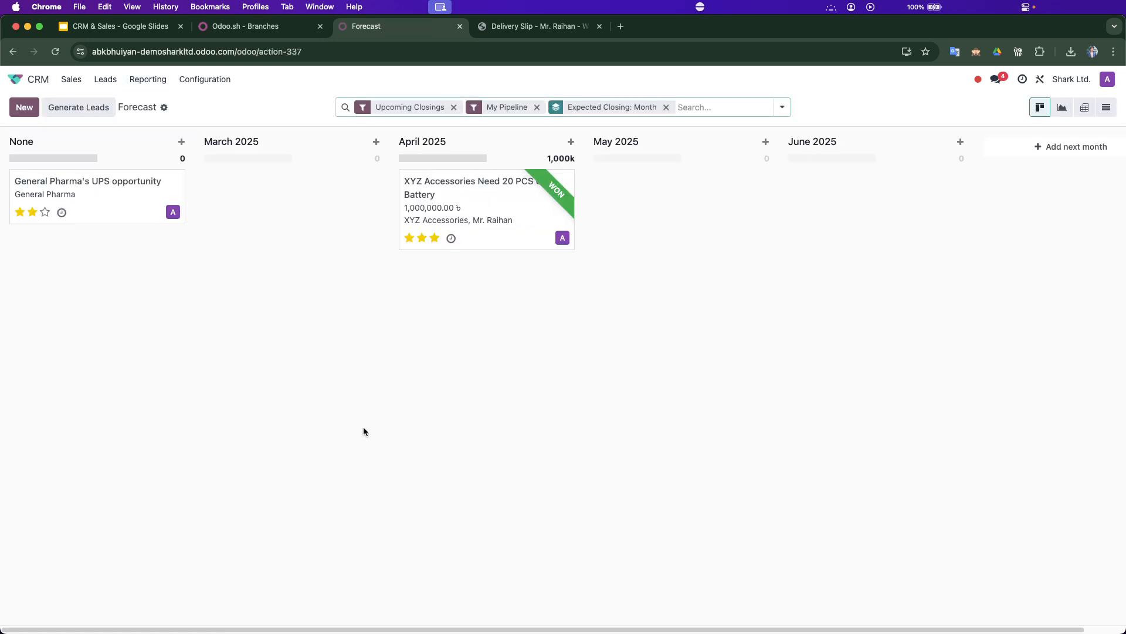
pyautogui.click(537, 107)
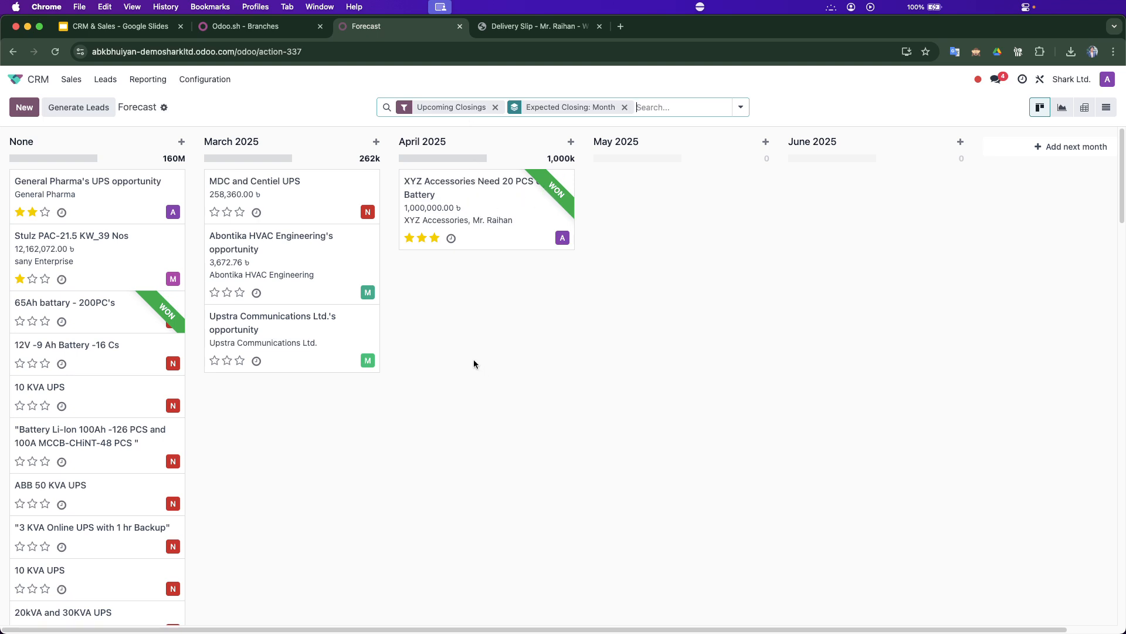
# - Open the Pipeline Analysis report and examine the opportunity counts per stage in the bar chart
pyautogui.click(148, 79)
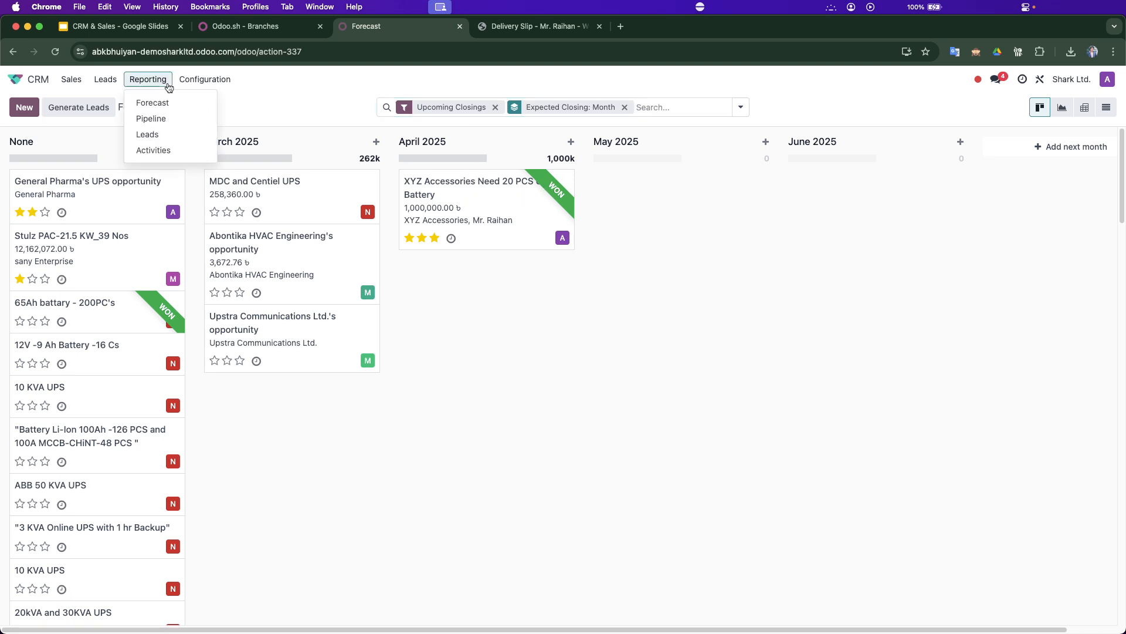
pyautogui.click(167, 117)
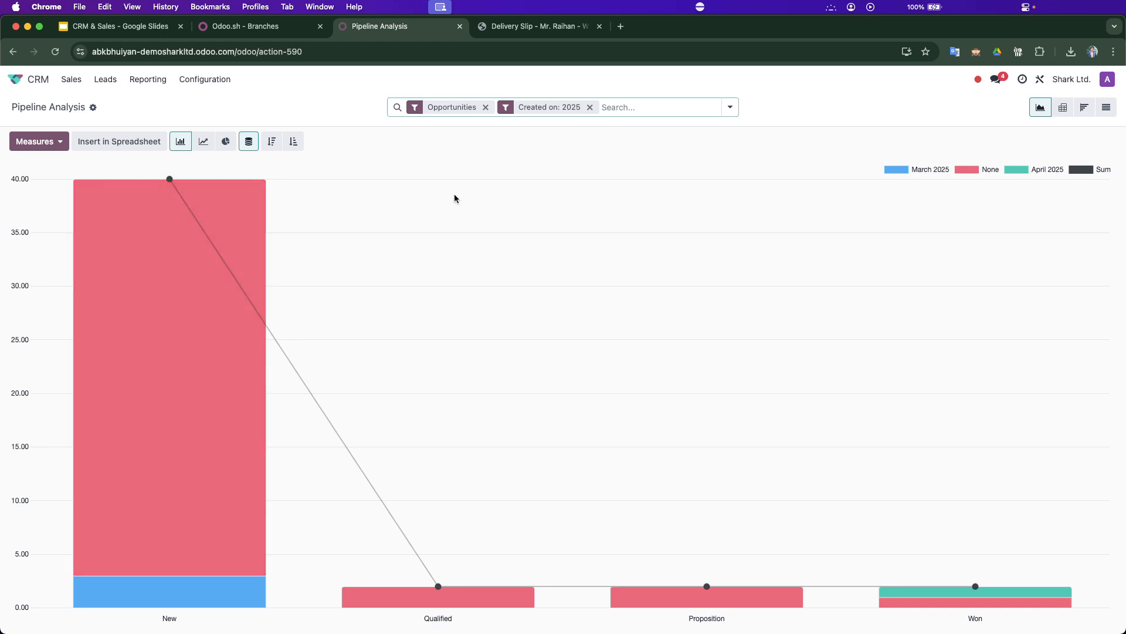
pyautogui.moveTo(197, 420)
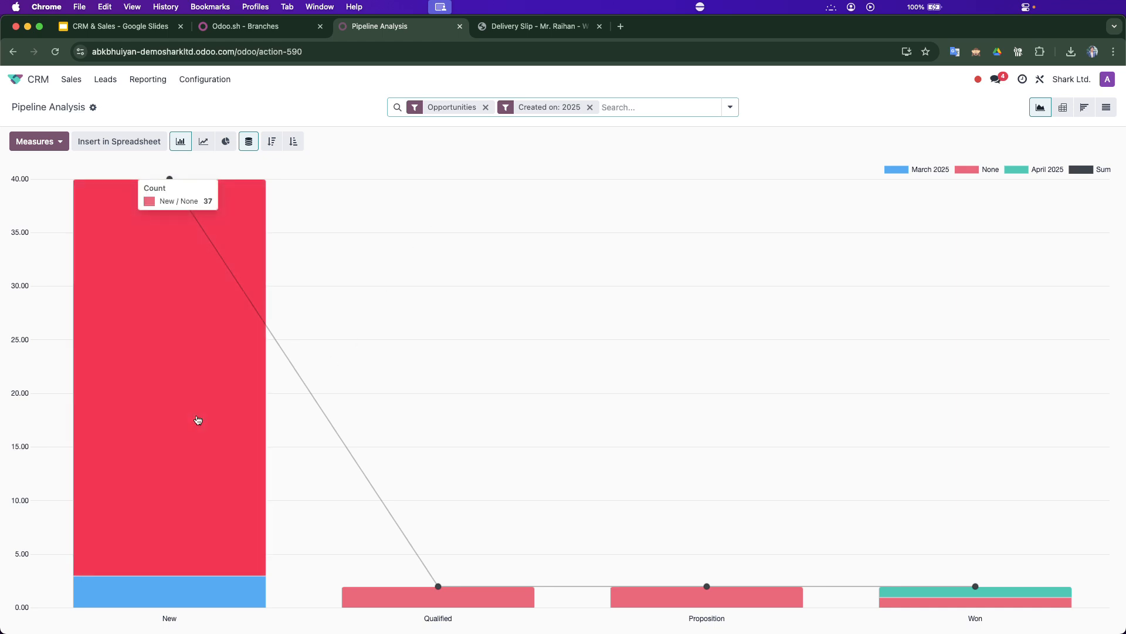
pyautogui.moveTo(663, 605)
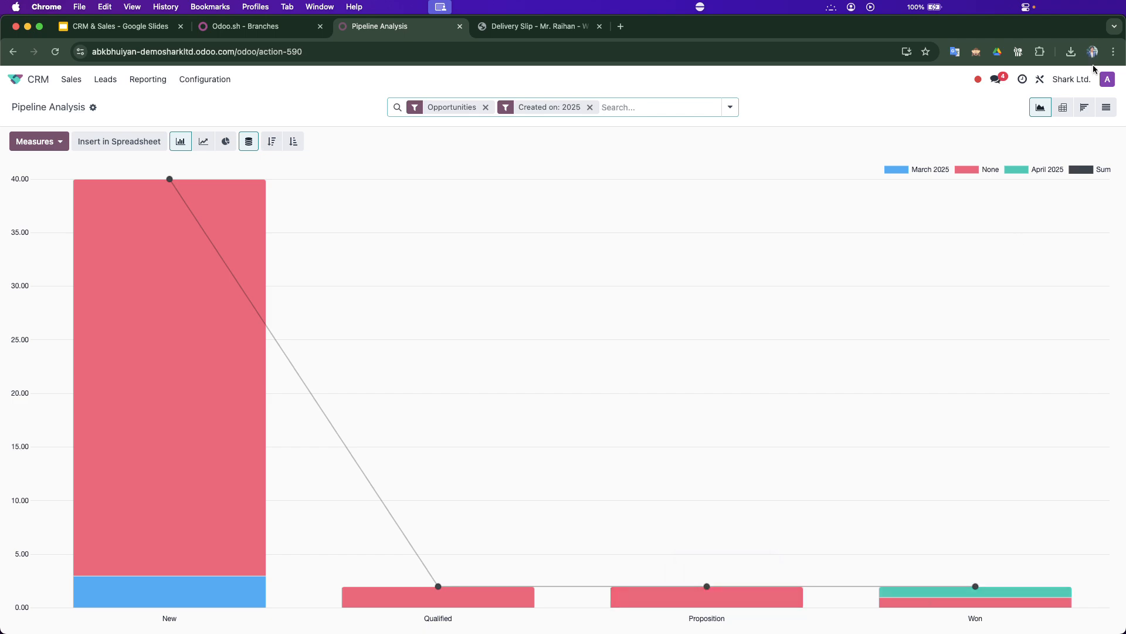
# - Show the Pipeline Analysis as a list grouped by Salesperson, and expand several salesperson groups, including Administrator
pyautogui.click(1107, 107)
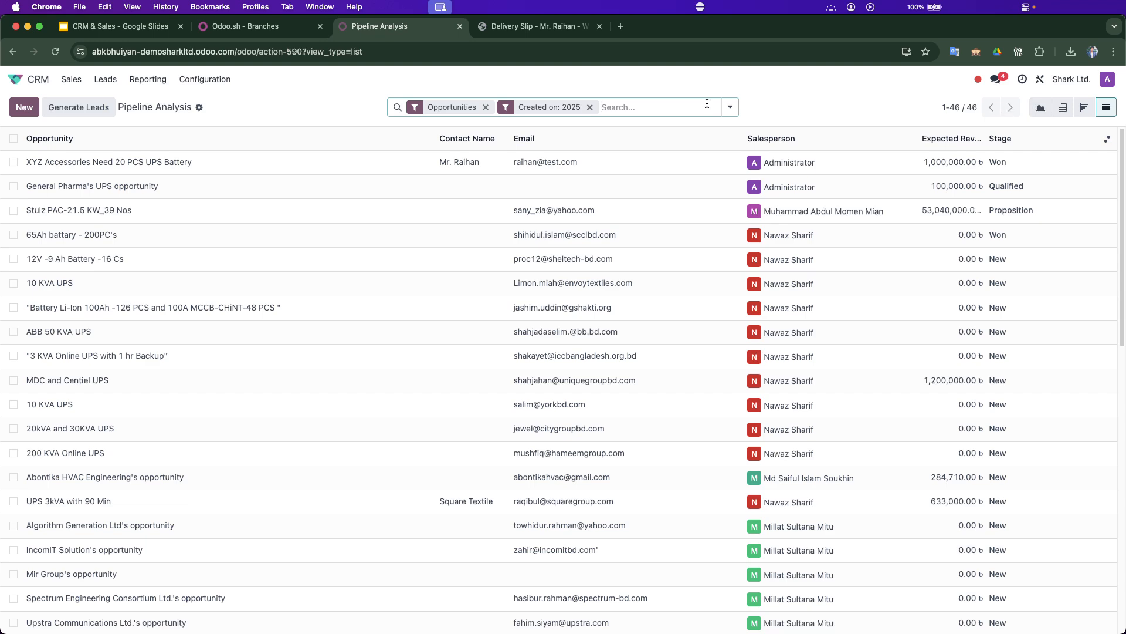
pyautogui.click(730, 107)
pyautogui.click(566, 157)
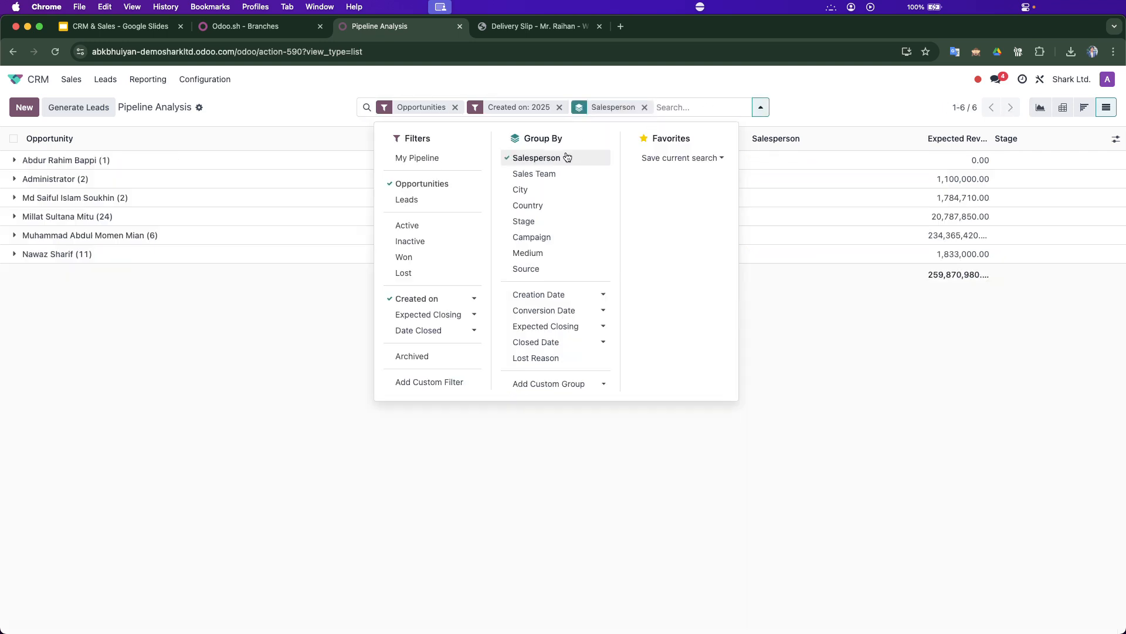
pyautogui.click(106, 326)
pyautogui.click(84, 254)
pyautogui.click(87, 235)
pyautogui.click(87, 222)
pyautogui.click(88, 219)
pyautogui.click(88, 178)
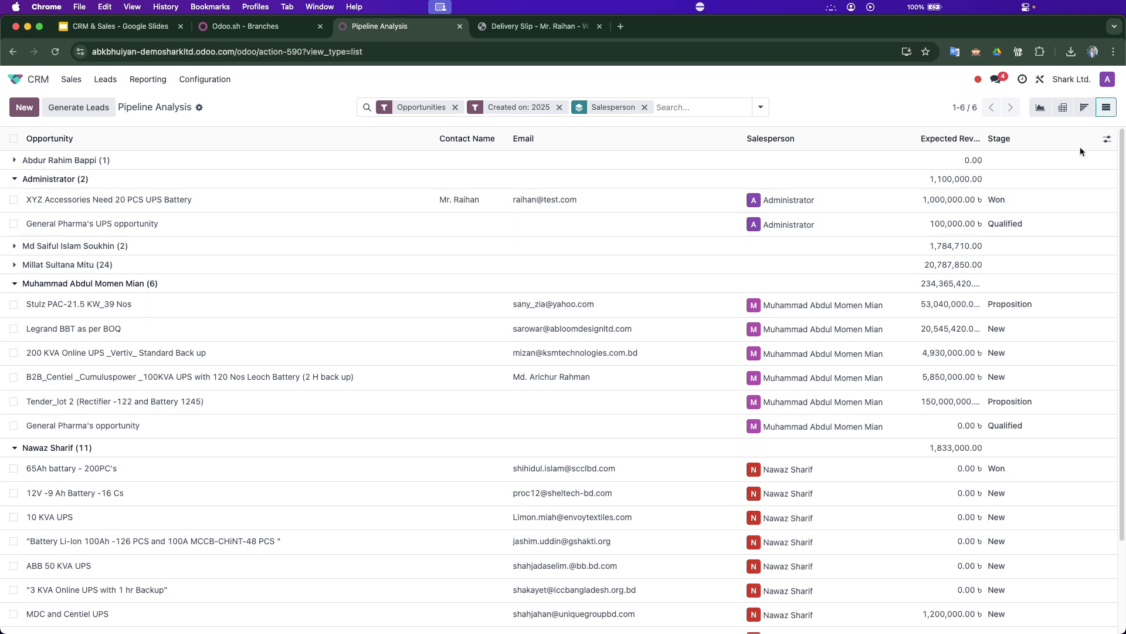
# - Display the salesperson-grouped Pipeline Analysis as a pie chart, and inspect the share of each salesperson
pyautogui.click(1037, 108)
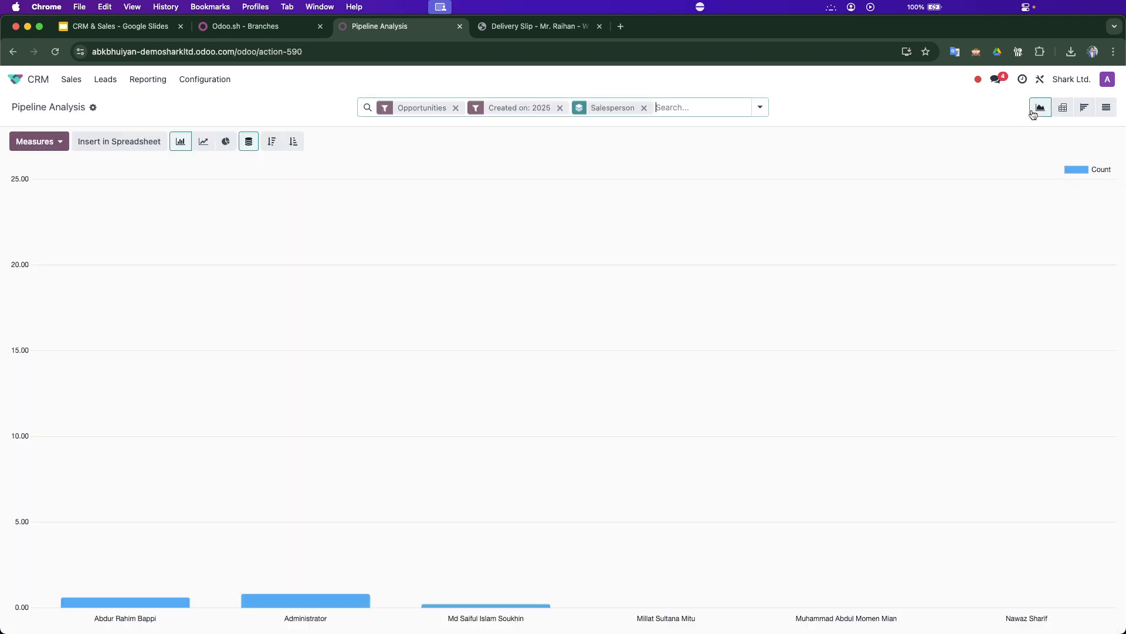
pyautogui.click(225, 141)
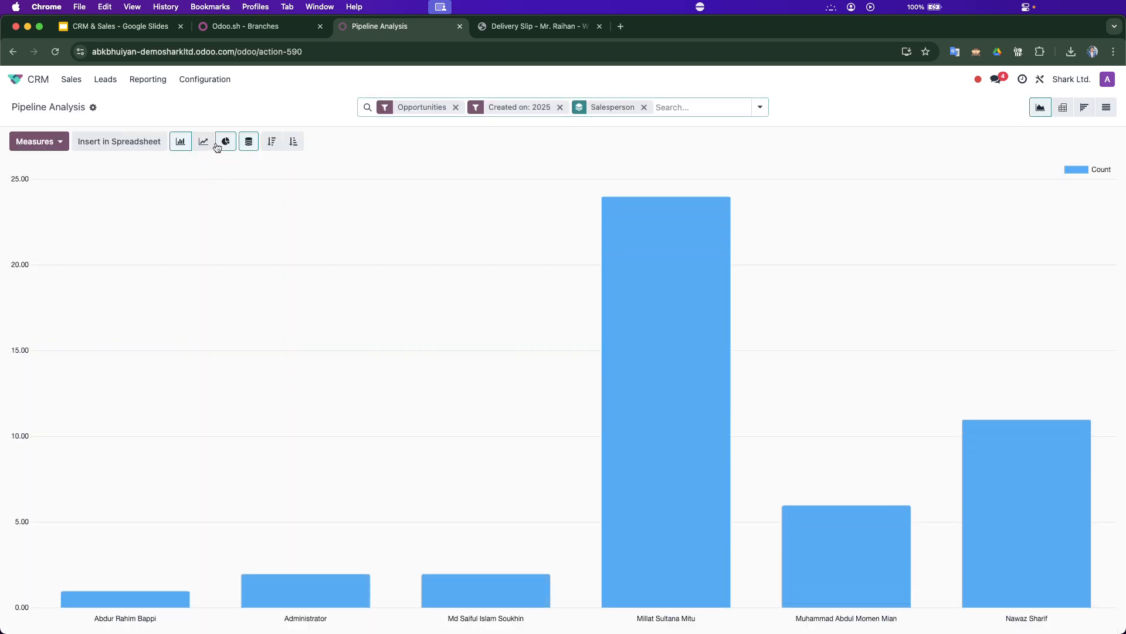
pyautogui.moveTo(421, 315)
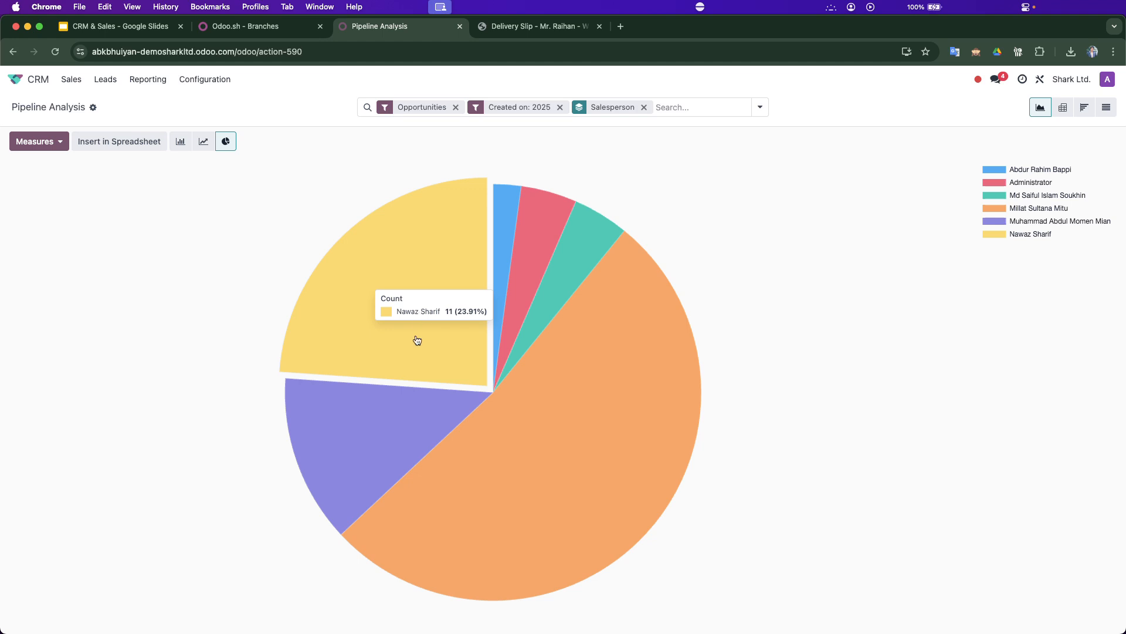
pyautogui.moveTo(523, 397)
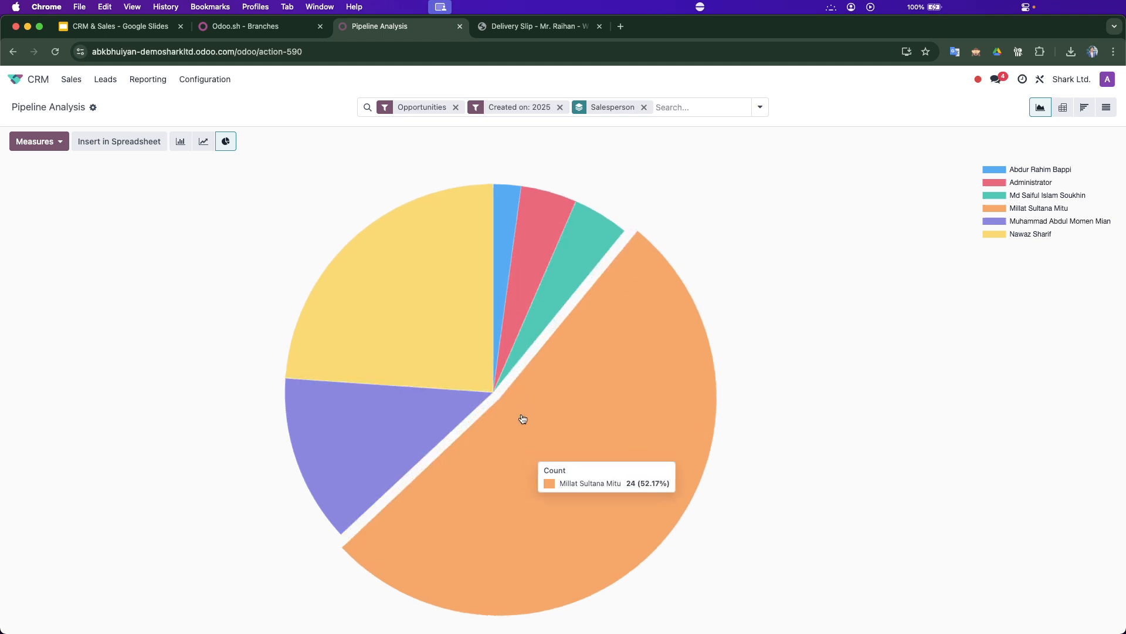
pyautogui.moveTo(558, 291)
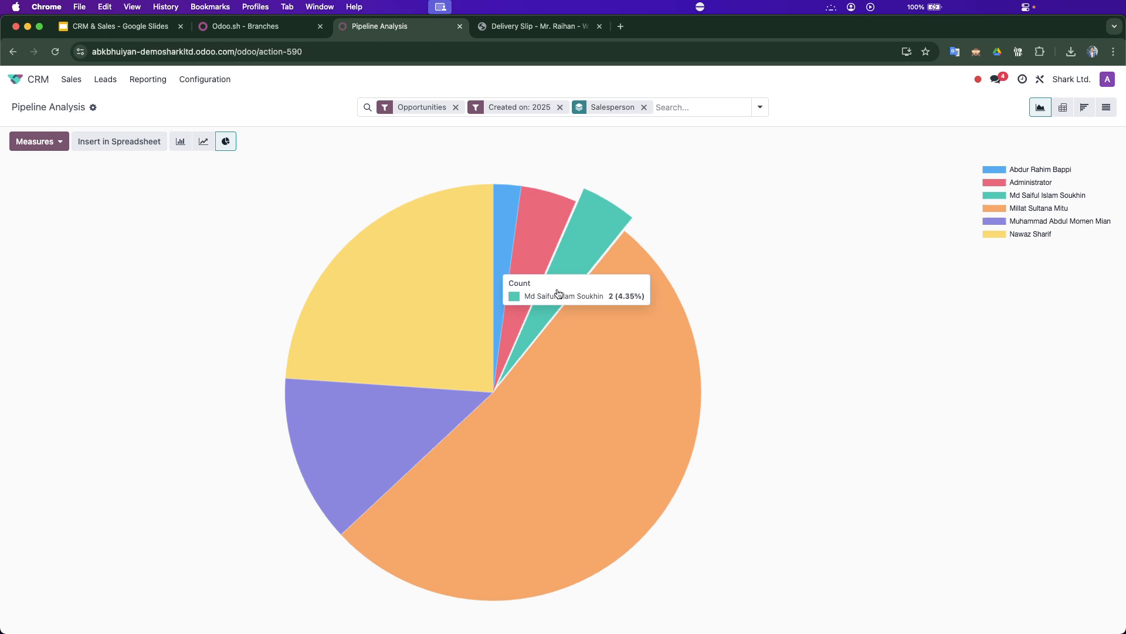
pyautogui.moveTo(403, 390)
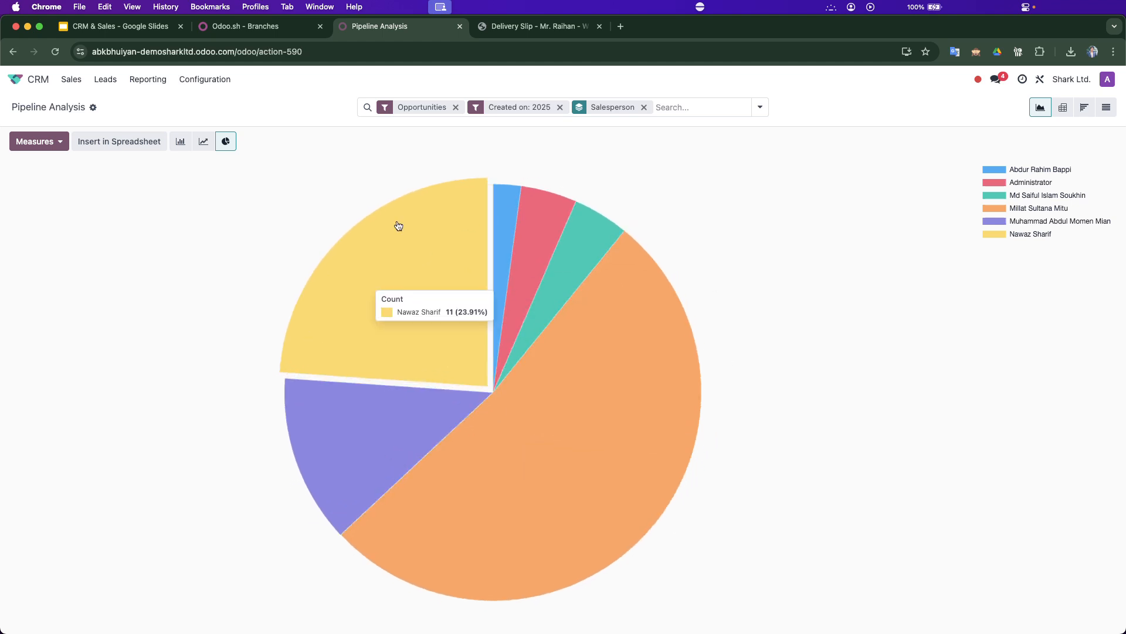
pyautogui.moveTo(548, 330)
pyautogui.moveTo(562, 402)
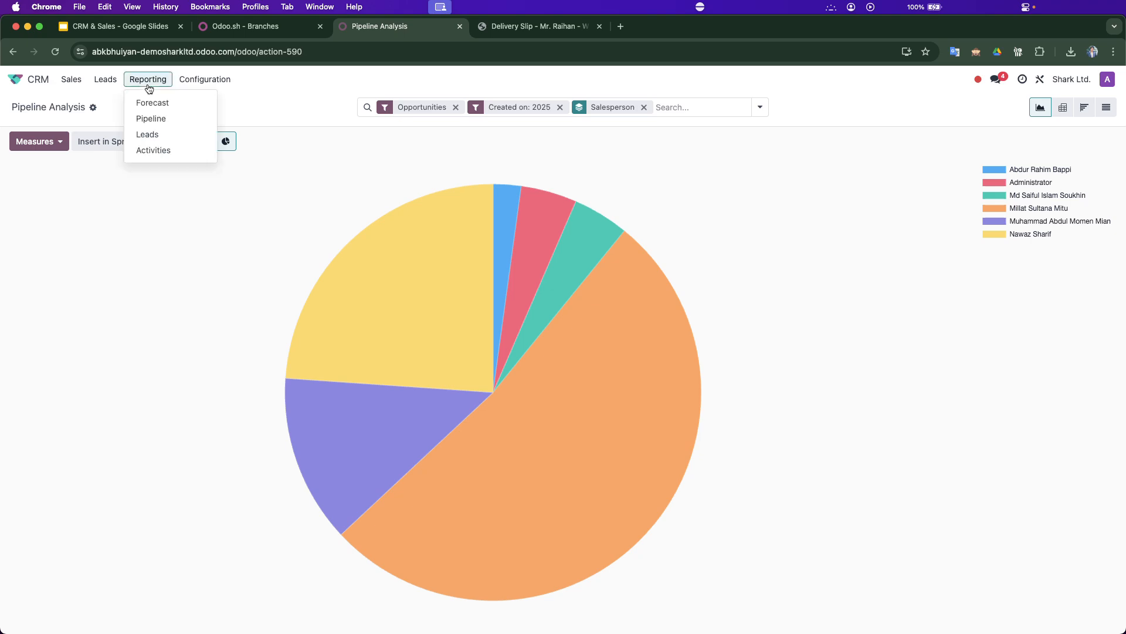
# - Open the Leads Analysis report as a list and look through its records
pyautogui.click(150, 134)
pyautogui.click(1106, 106)
pyautogui.scroll(-10, 361, 305)
pyautogui.scroll(10, 364, 339)
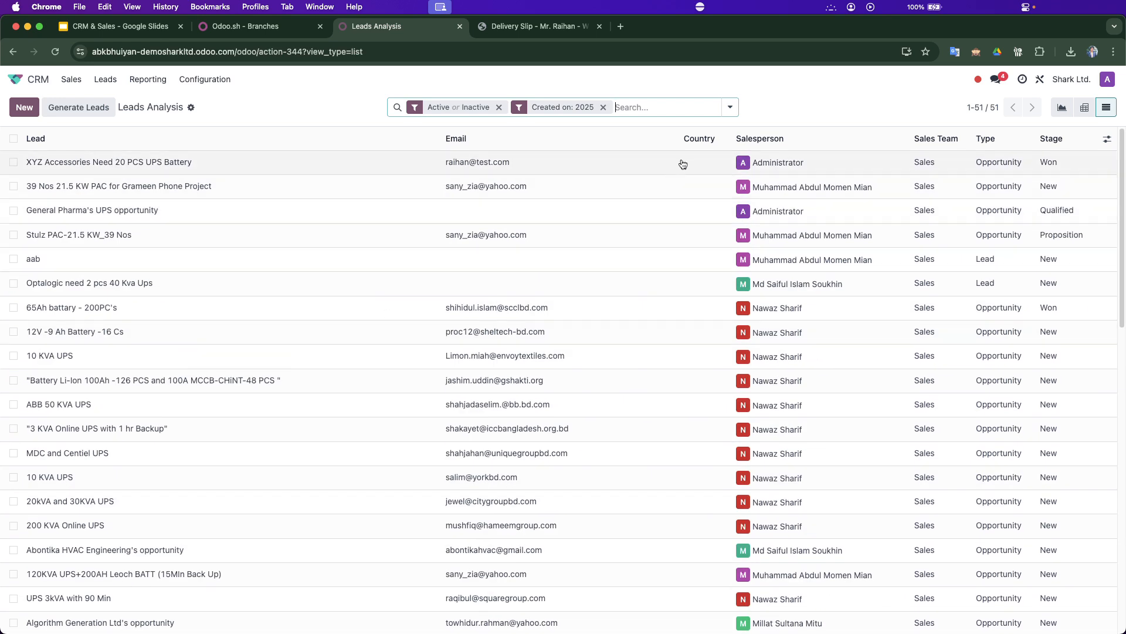
# - Group the Leads Analysis list by Stage, and review the leads in each stage
pyautogui.click(730, 107)
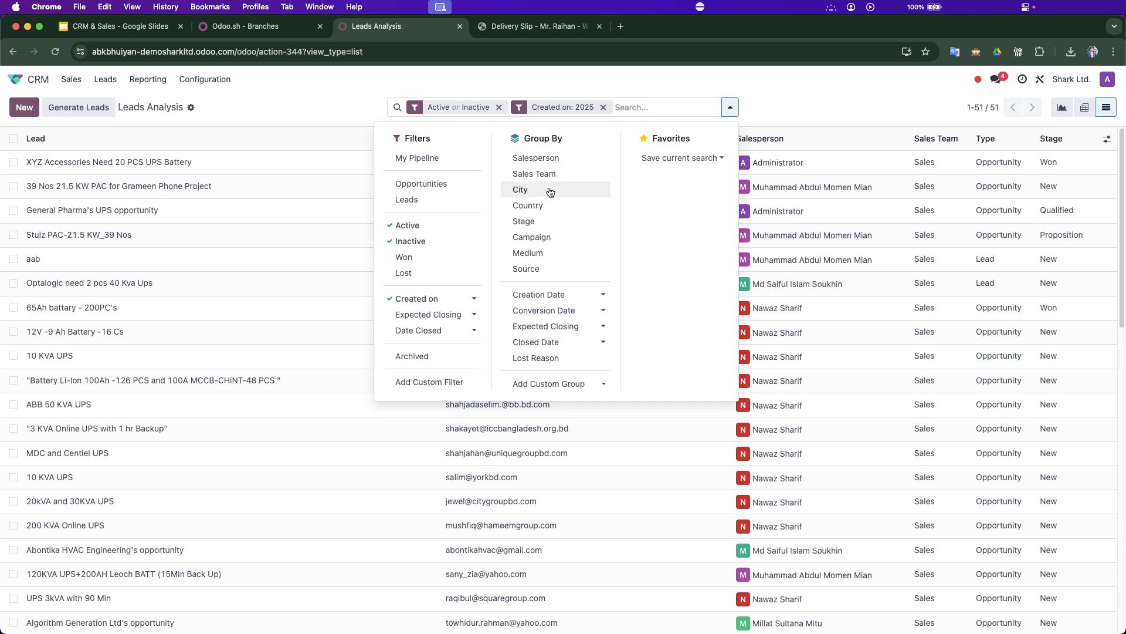
pyautogui.click(528, 221)
pyautogui.click(318, 99)
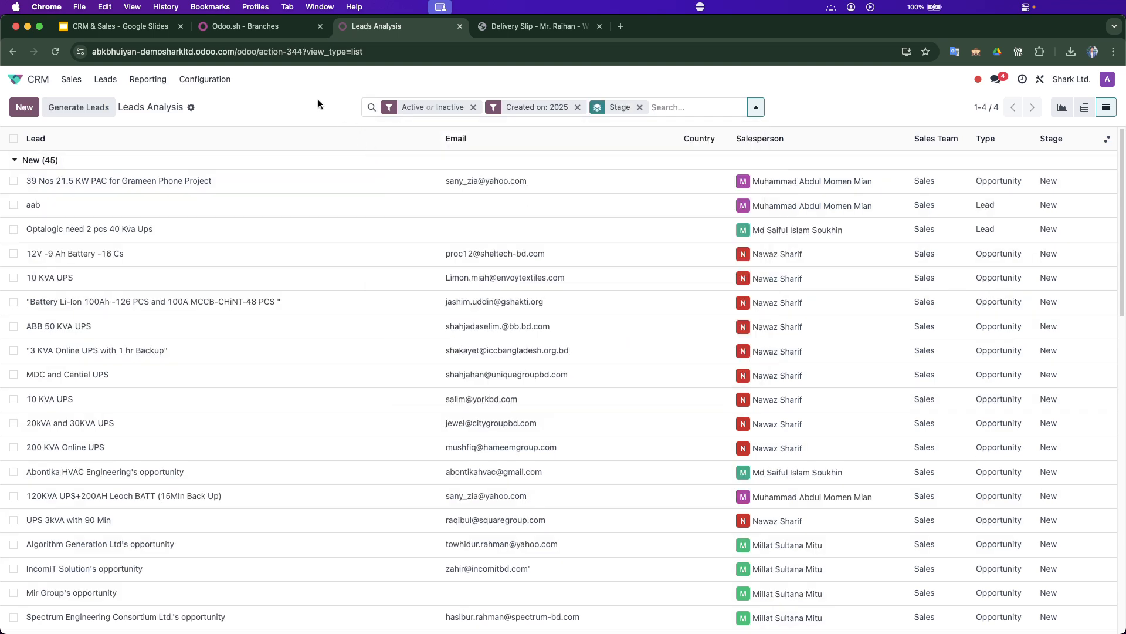
pyautogui.scroll(-15, 510, 278)
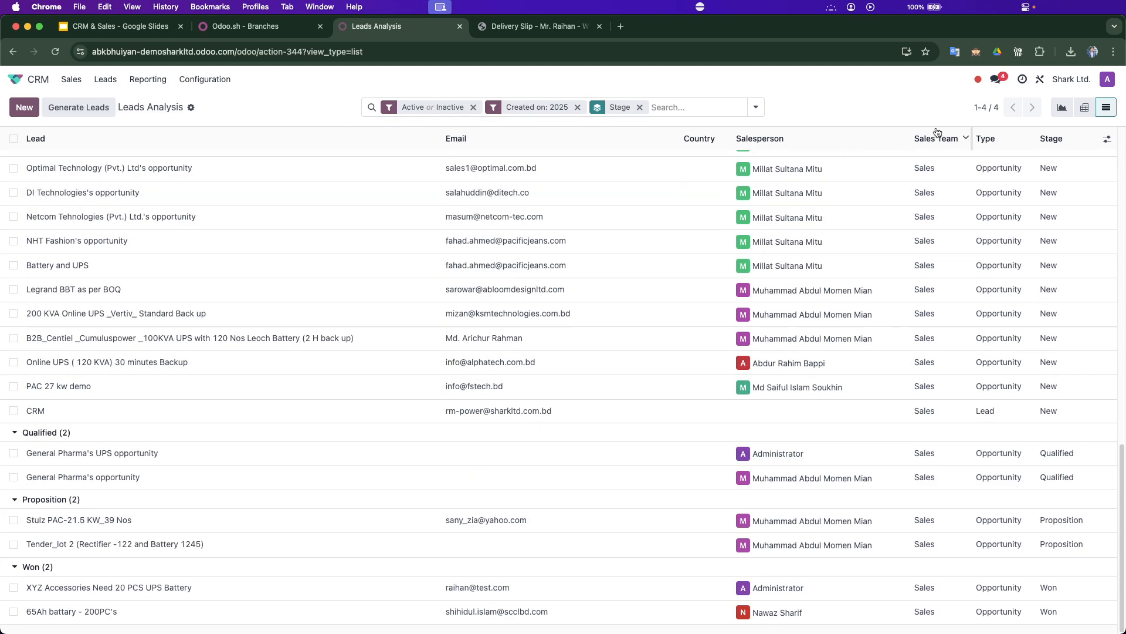
# - Display the stage-grouped Leads Analysis as a pie chart, and inspect the share of each stage
pyautogui.click(1061, 108)
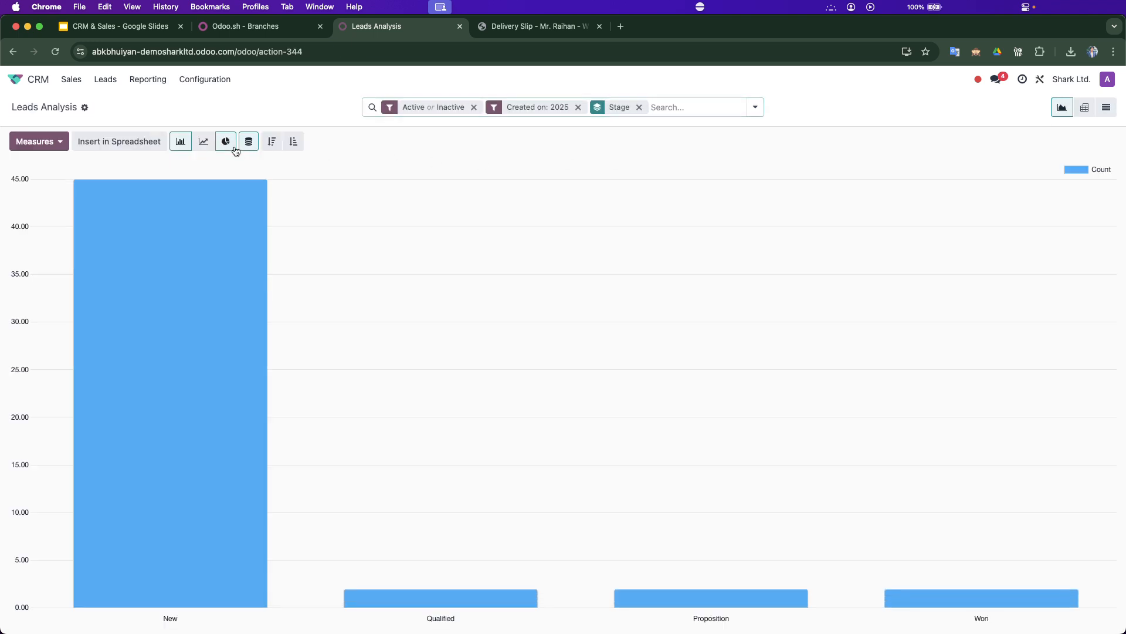
pyautogui.click(227, 144)
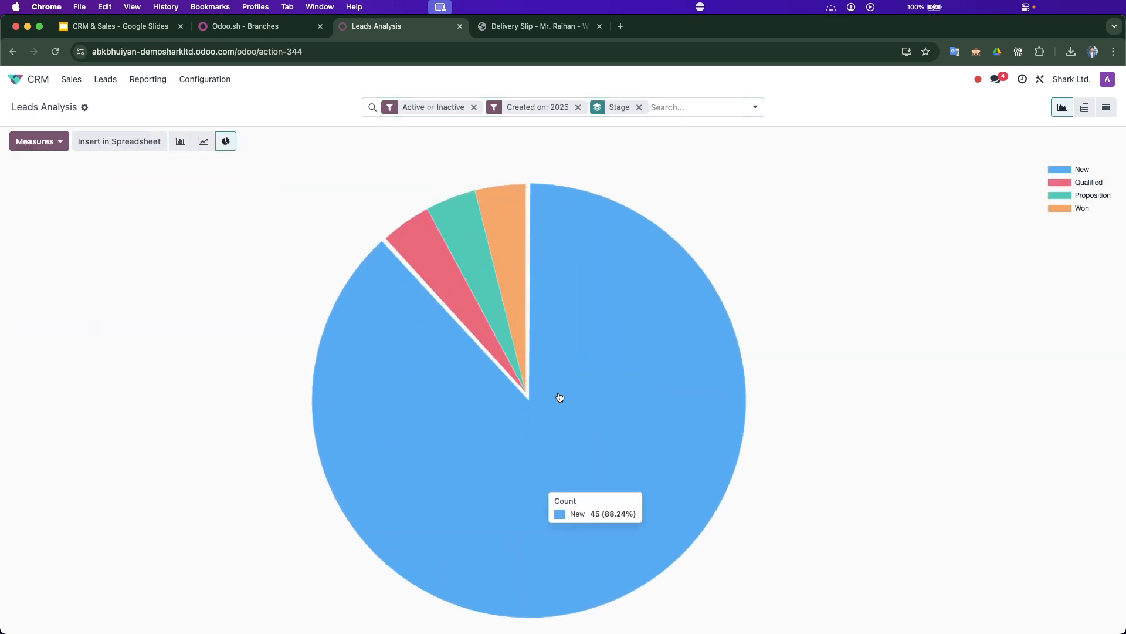
pyautogui.moveTo(513, 309)
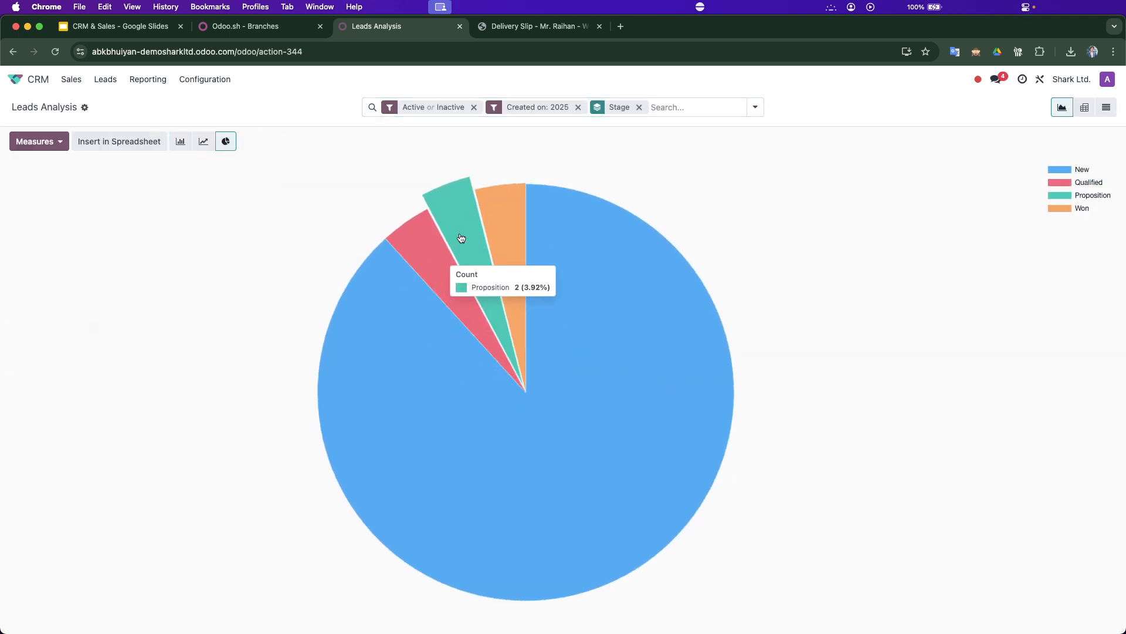
pyautogui.moveTo(434, 245)
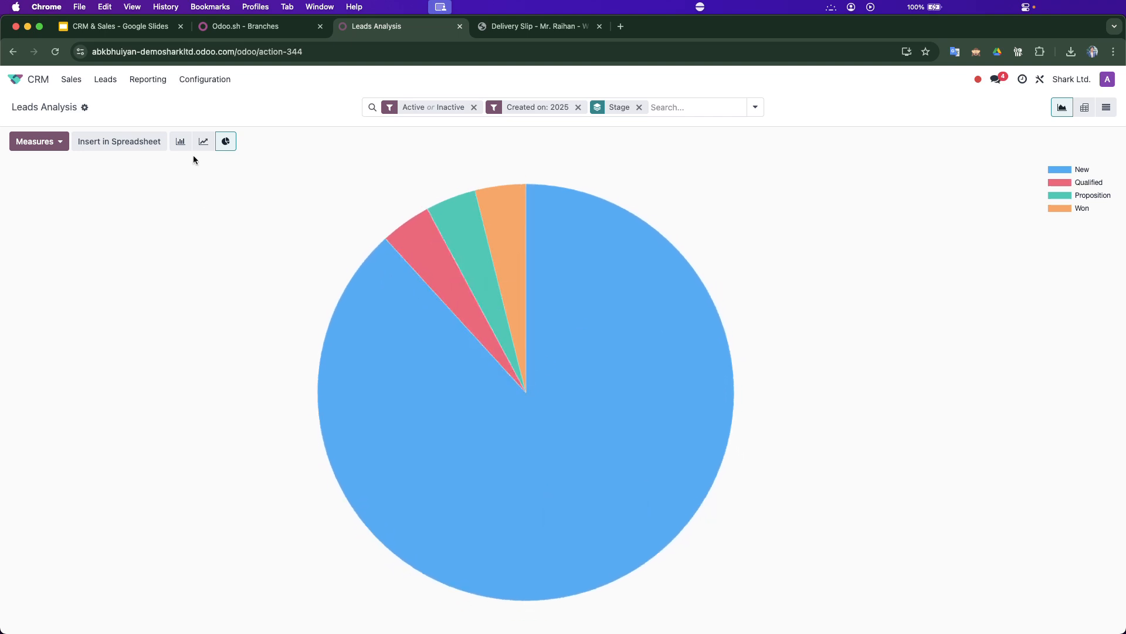
# - View the stage-grouped Leads Analysis as a line chart and as a bar chart
pyautogui.click(203, 142)
pyautogui.click(174, 149)
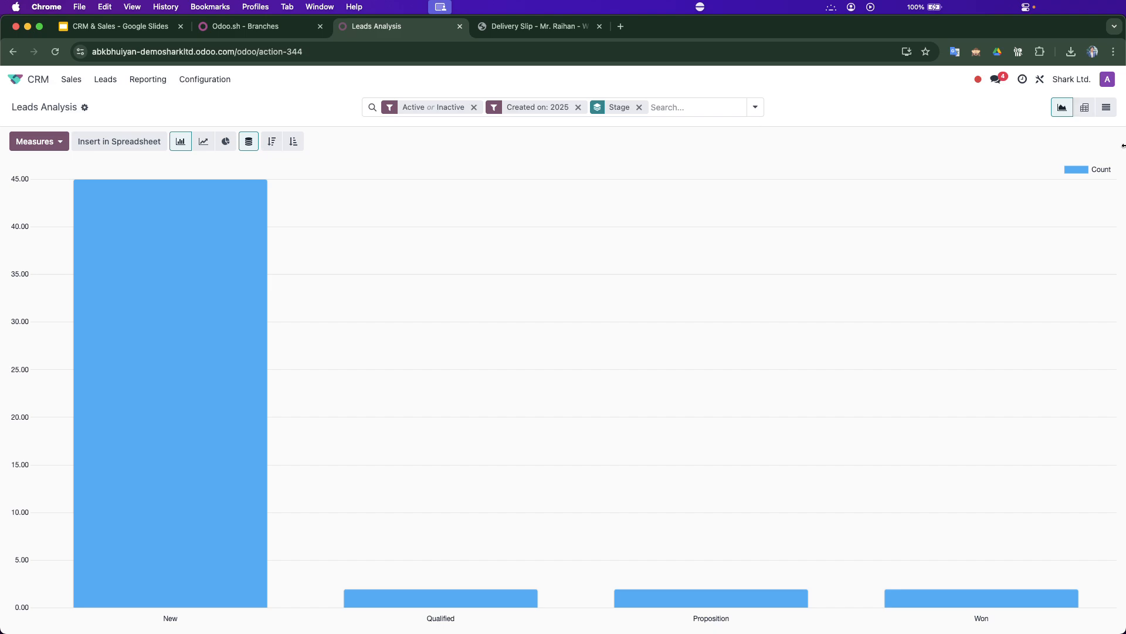
# - Show the stage-grouped Leads Analysis as a list, export all its records to a spreadsheet, and open the downloaded file
pyautogui.click(1105, 107)
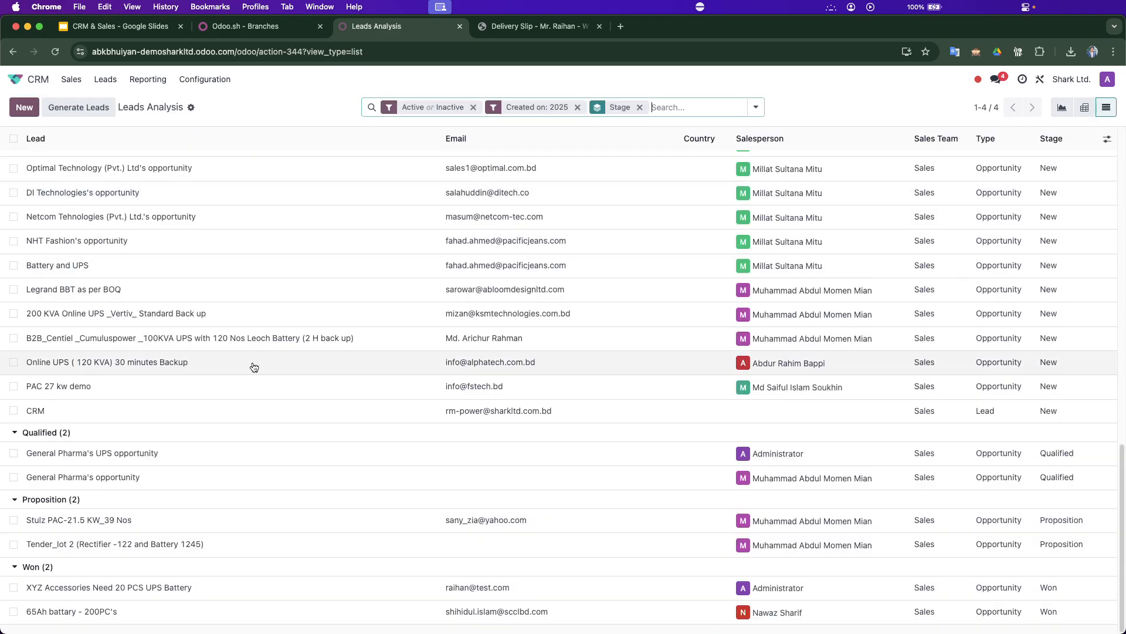
pyautogui.scroll(10, 224, 153)
pyautogui.click(191, 108)
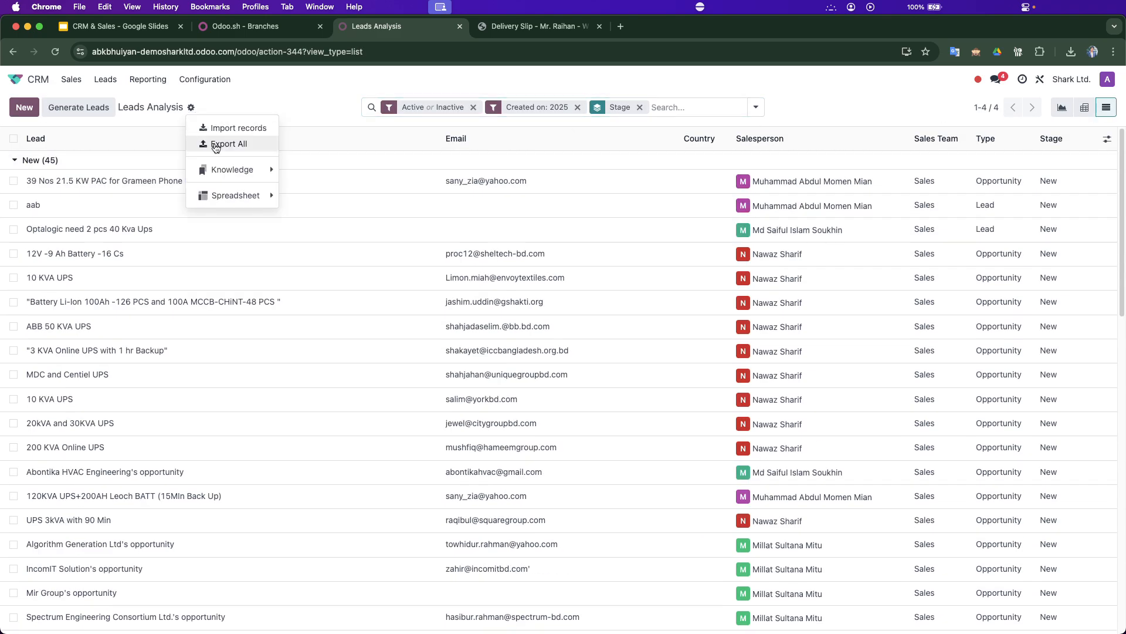
pyautogui.click(215, 144)
pyautogui.click(975, 89)
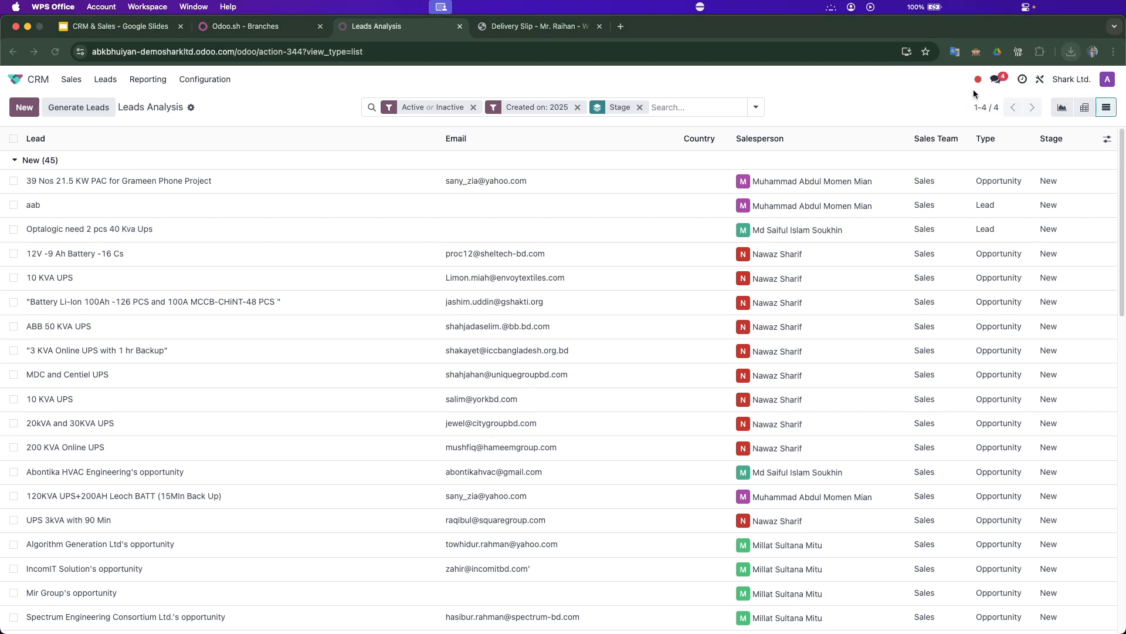
# - Examine the exported leads in WPS Office under the New, Qualified, Proposition and Won groups, and return to Odoo in Chrome
pyautogui.scroll(-15, 568, 432)
pyautogui.scroll(15, 569, 432)
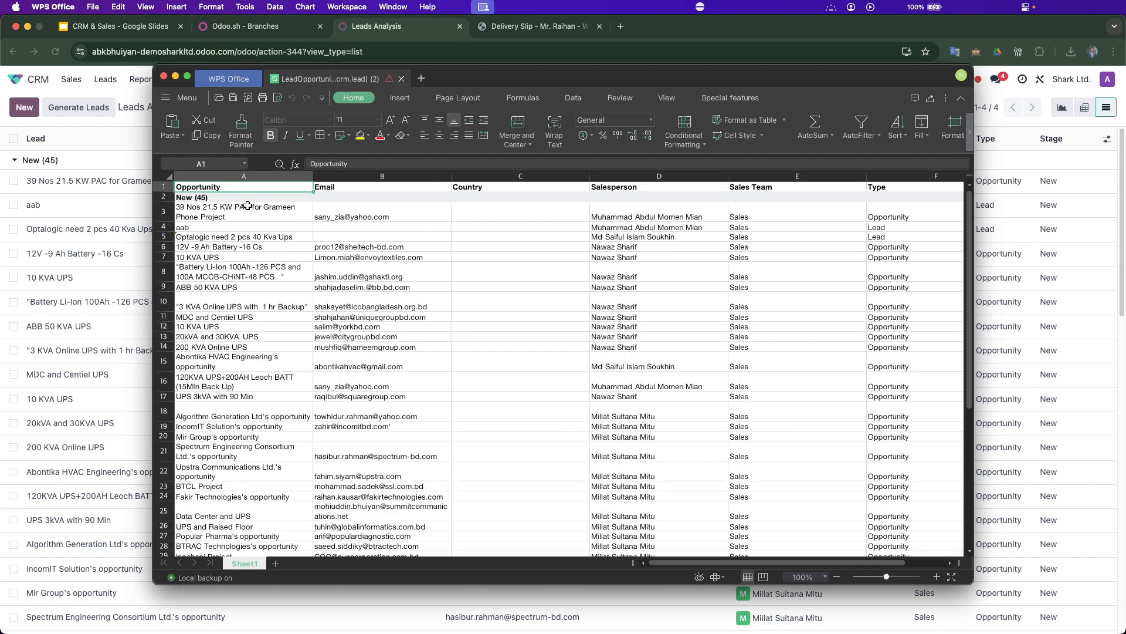
pyautogui.click(240, 197)
pyautogui.scroll(-14, 281, 336)
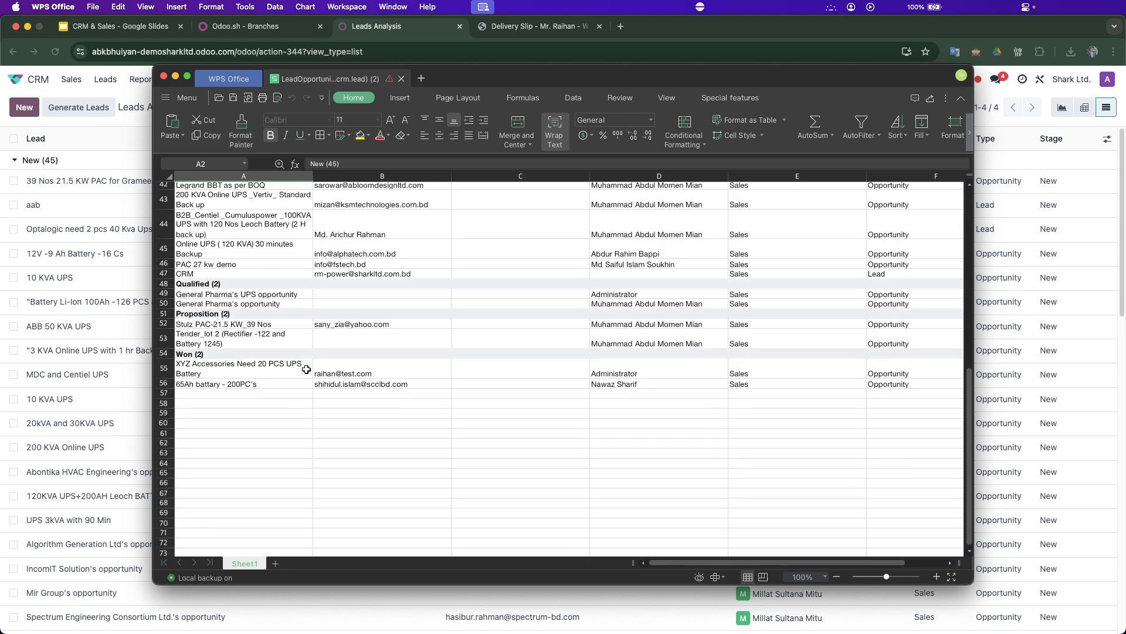
pyautogui.click(232, 281)
pyautogui.keyDown('shift'); pyautogui.click(249, 291); pyautogui.keyUp('shift')
pyautogui.click(244, 299)
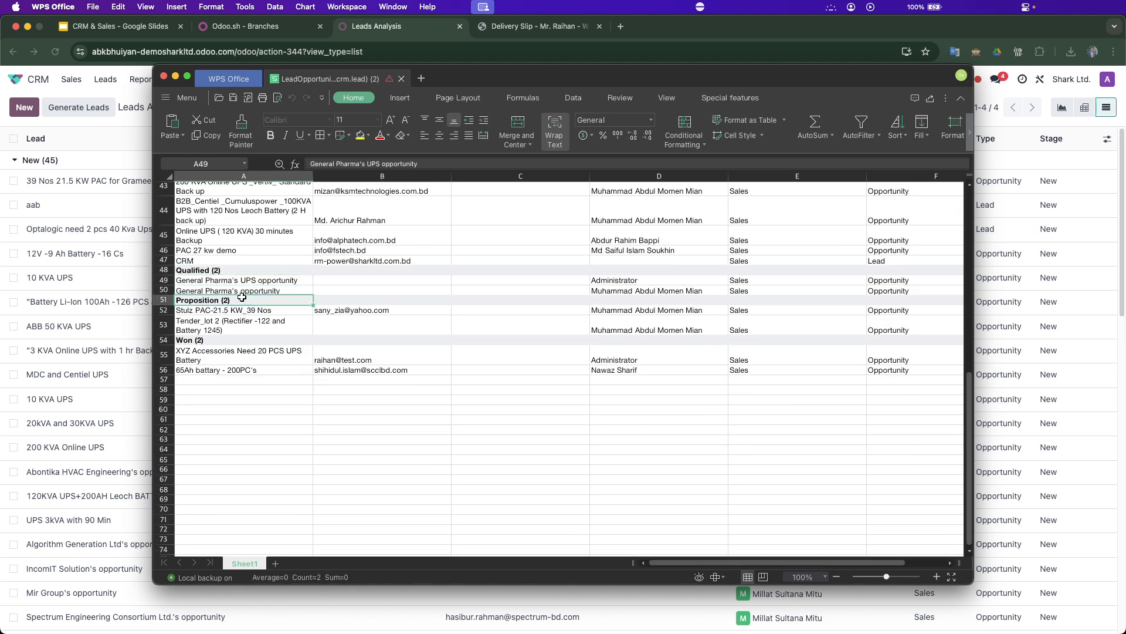
pyautogui.click(216, 356)
pyautogui.click(223, 373)
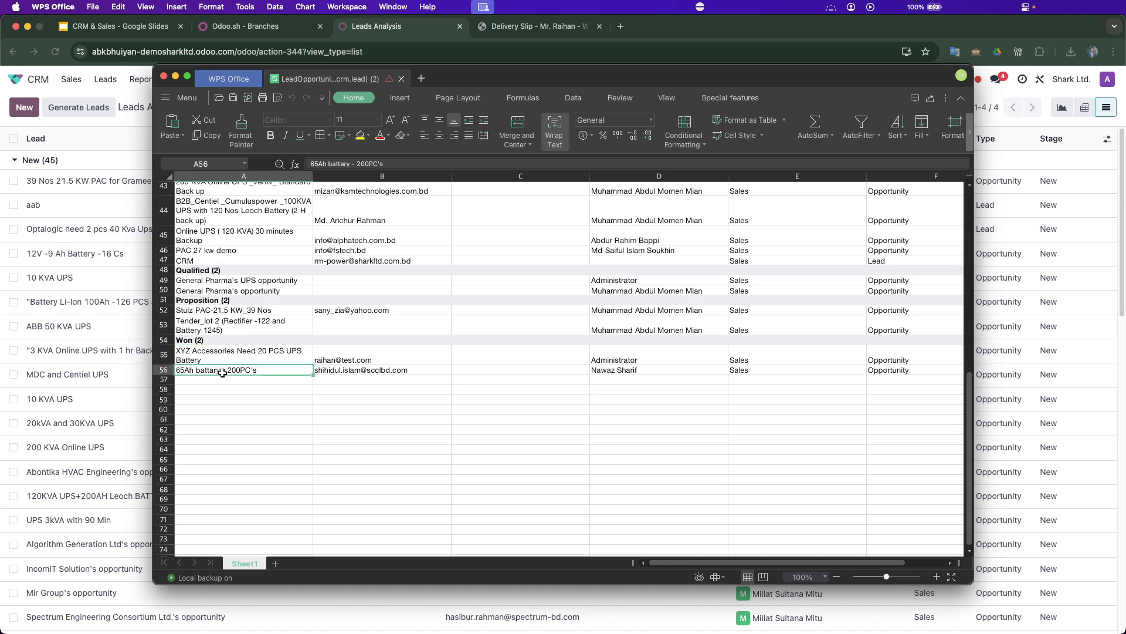
pyautogui.scroll(15, 394, 399)
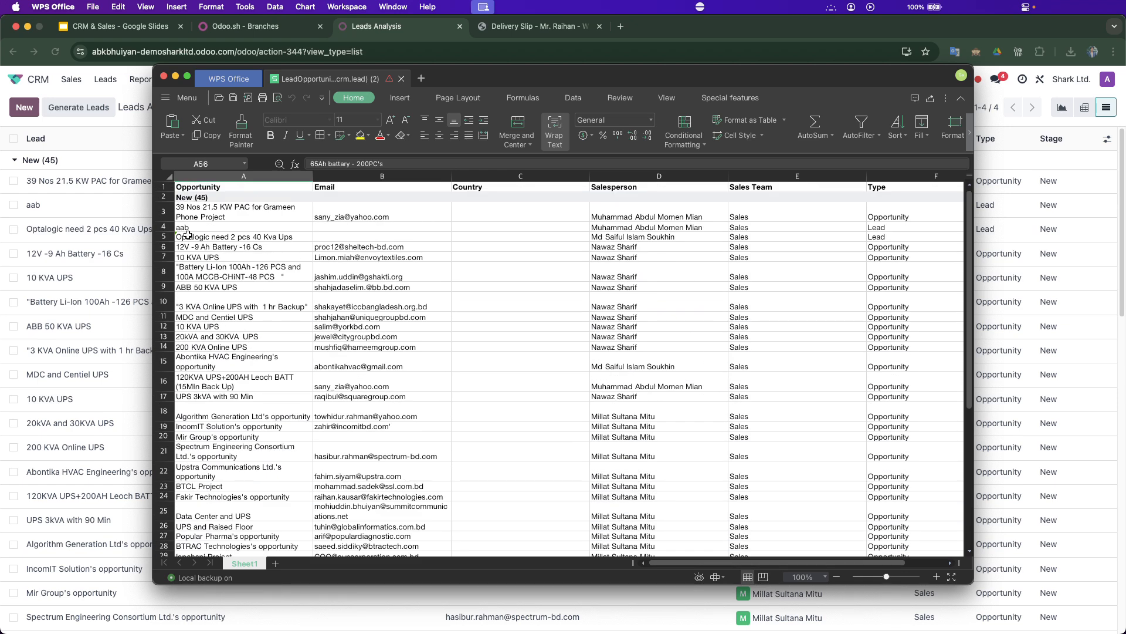
pyautogui.click(129, 90)
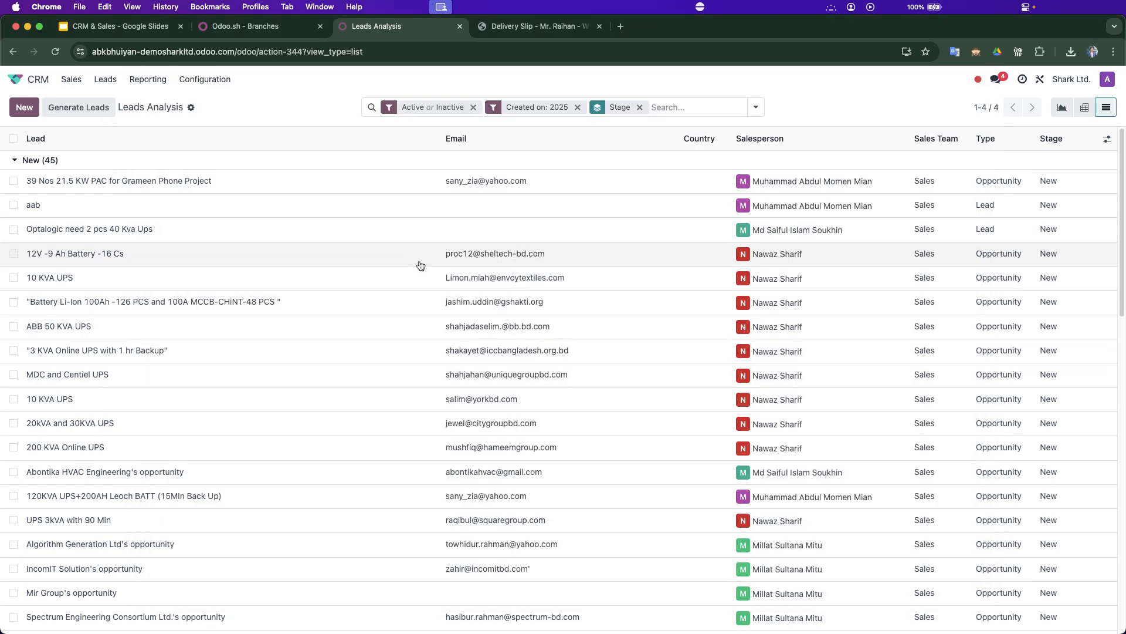
# - Open the Sales module and list all quotations without the default filter
pyautogui.click(23, 79)
pyautogui.click(441, 176)
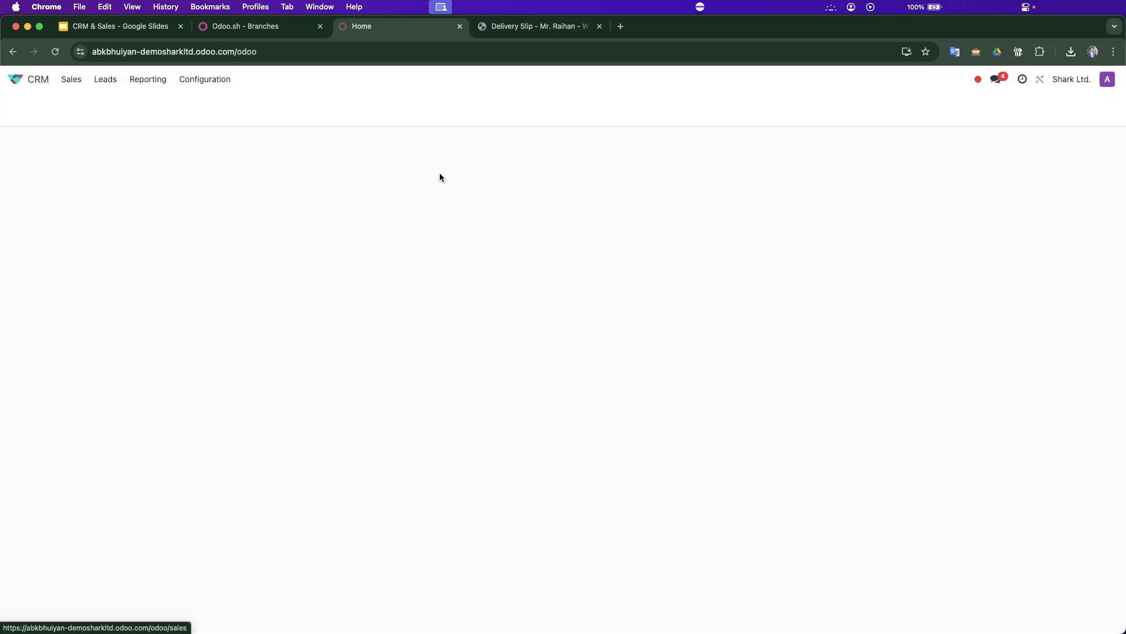
pyautogui.click(489, 107)
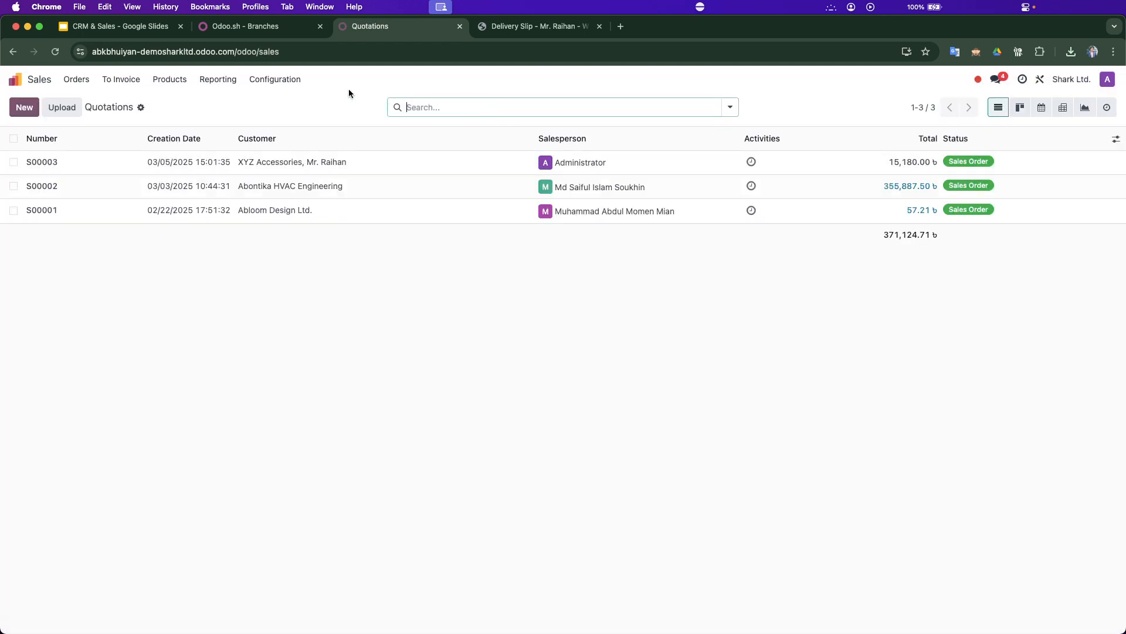
# - Open the Sales Analysis report as a list and review its order lines
pyautogui.click(227, 80)
pyautogui.click(226, 103)
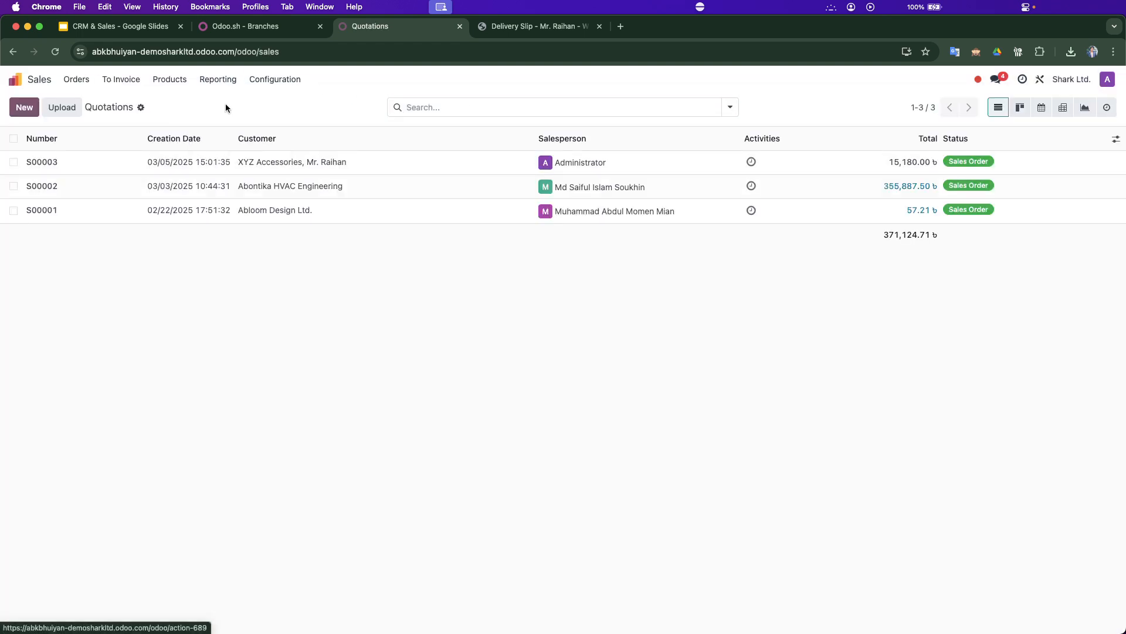
pyautogui.click(1107, 108)
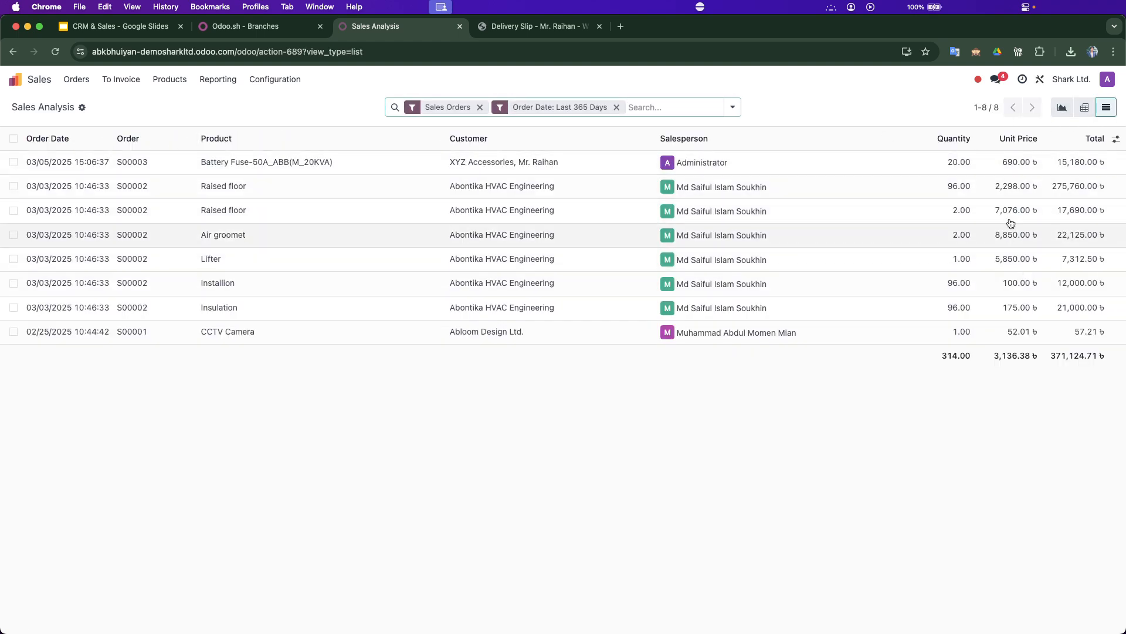
# - Remove the Last 365 Days and Sales Orders filters from the Sales Analysis, and look over the Order Date filter options
pyautogui.click(732, 108)
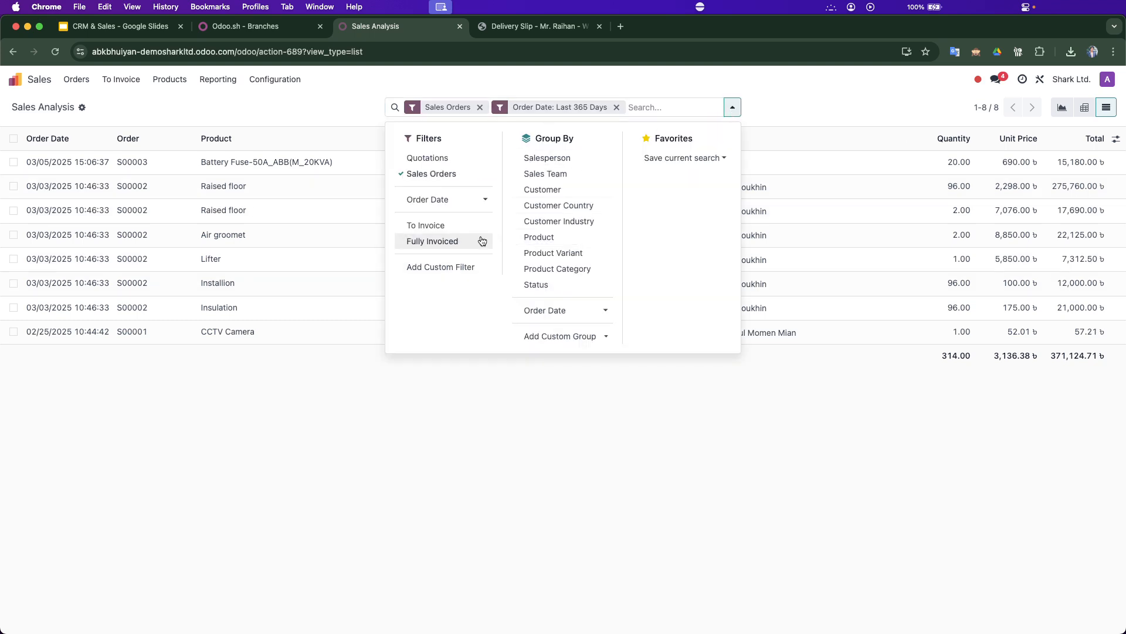
pyautogui.click(616, 107)
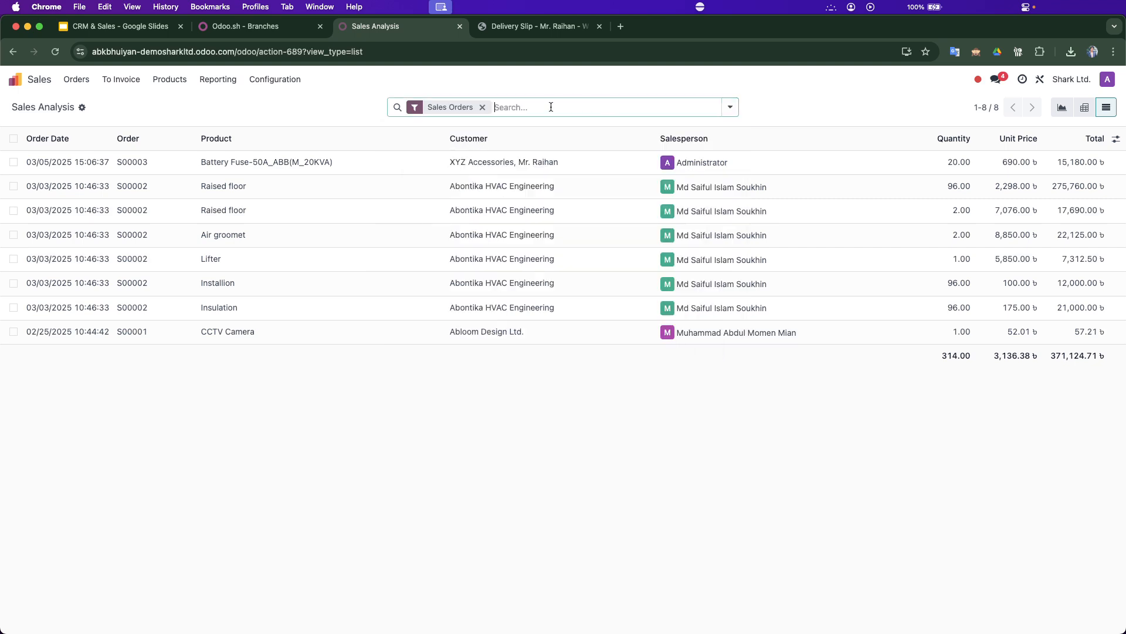
pyautogui.click(481, 107)
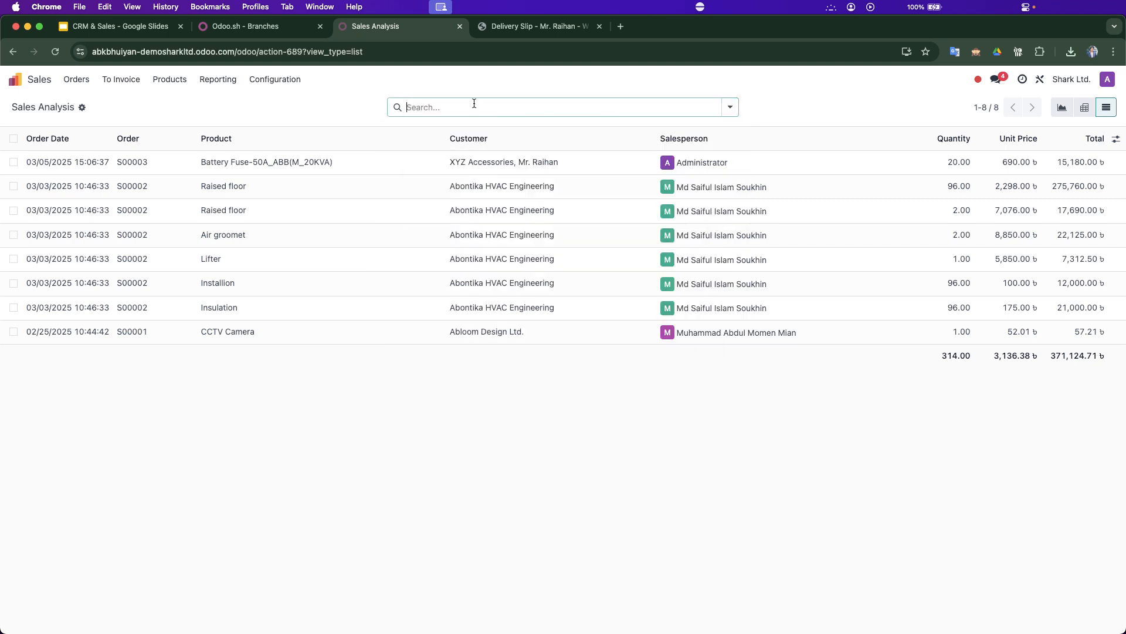
pyautogui.click(730, 107)
pyautogui.click(460, 198)
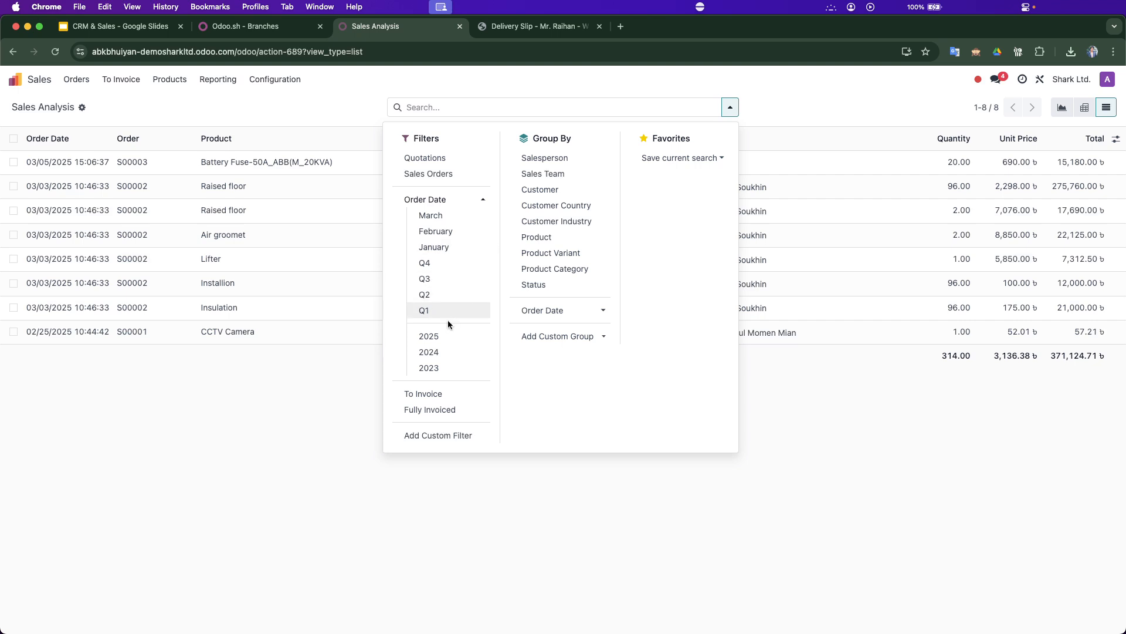
# - Group the Sales Analysis by Salesperson and Sales Team, review the groups, and clear the grouping
pyautogui.click(557, 159)
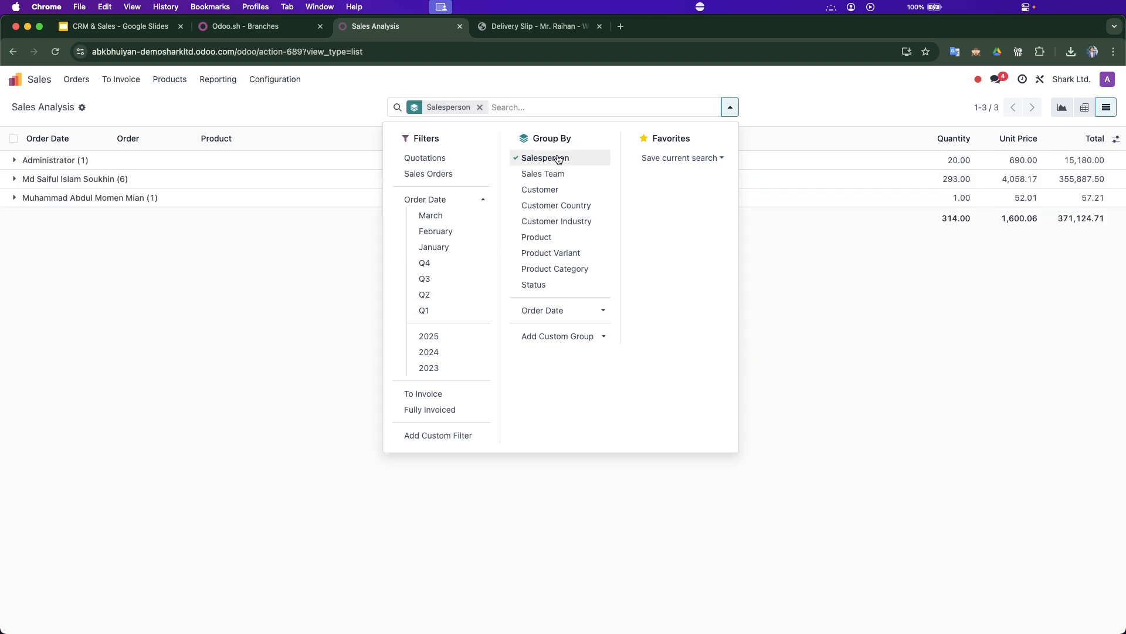
pyautogui.click(543, 174)
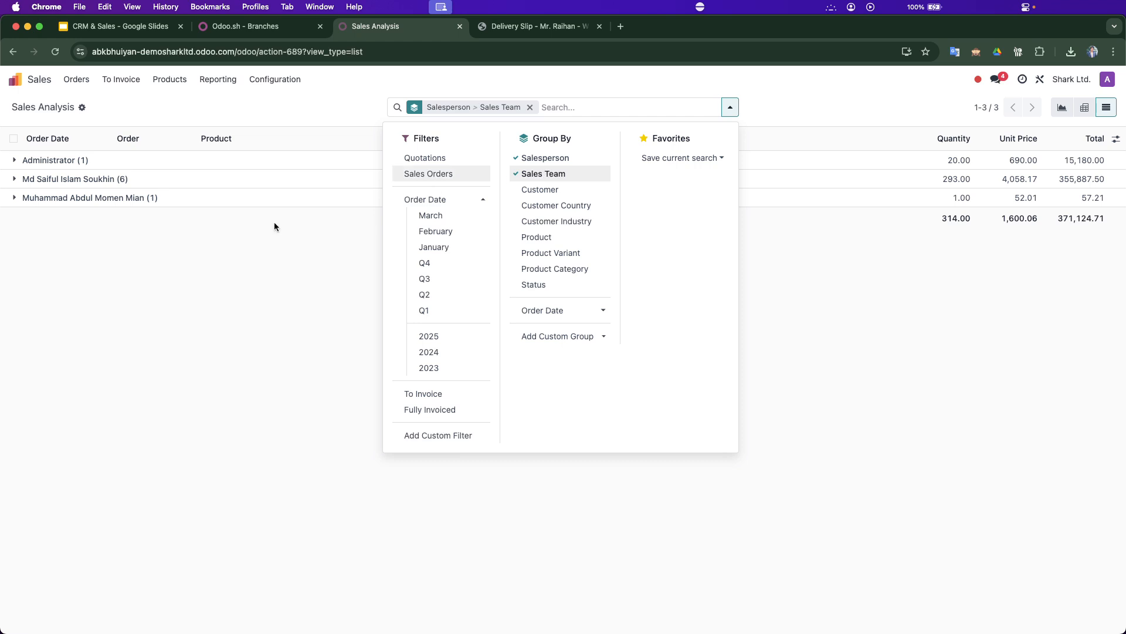
pyautogui.click(208, 201)
pyautogui.click(529, 107)
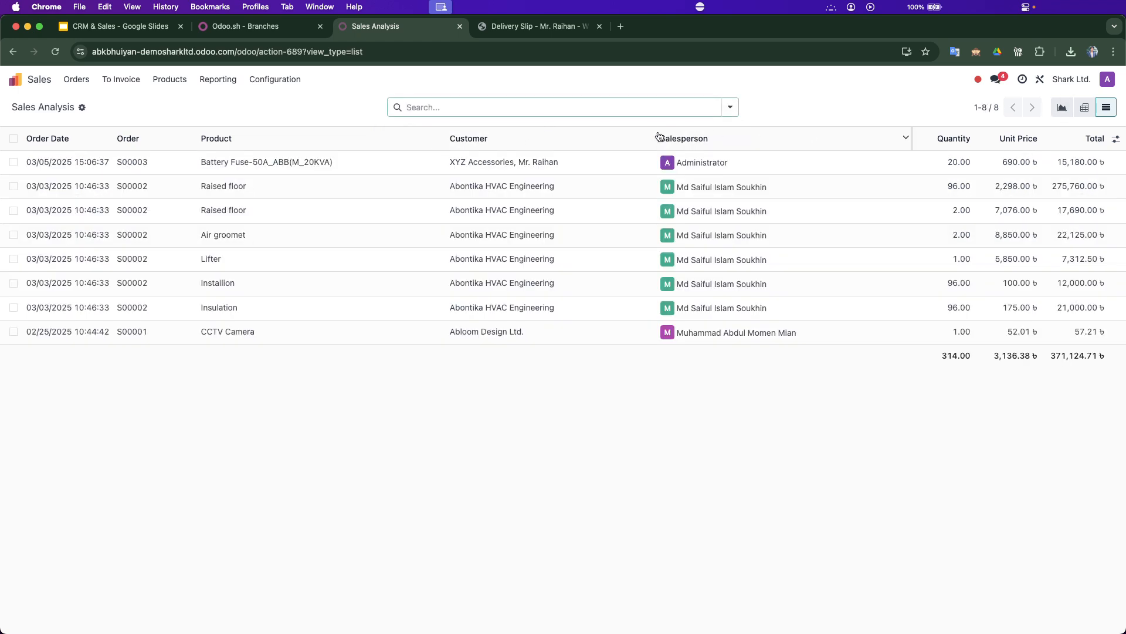
# - Open the sales analysis by salespersons, inspect the quantity ordered in the bar chart, and show it as a pivot table
pyautogui.click(234, 77)
pyautogui.click(229, 115)
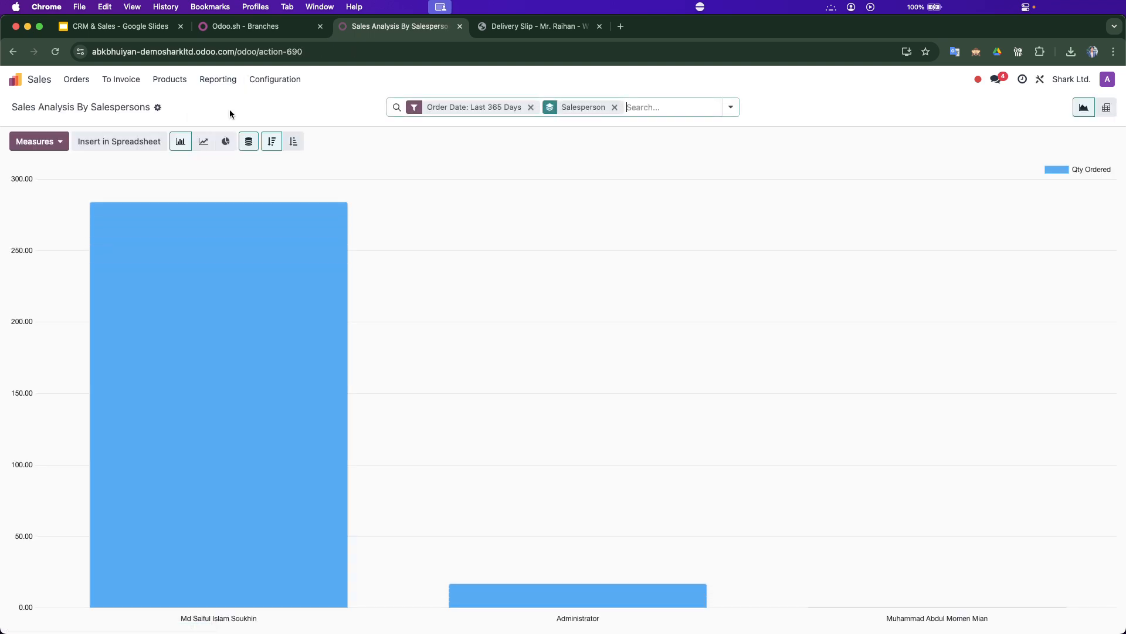
pyautogui.moveTo(251, 390)
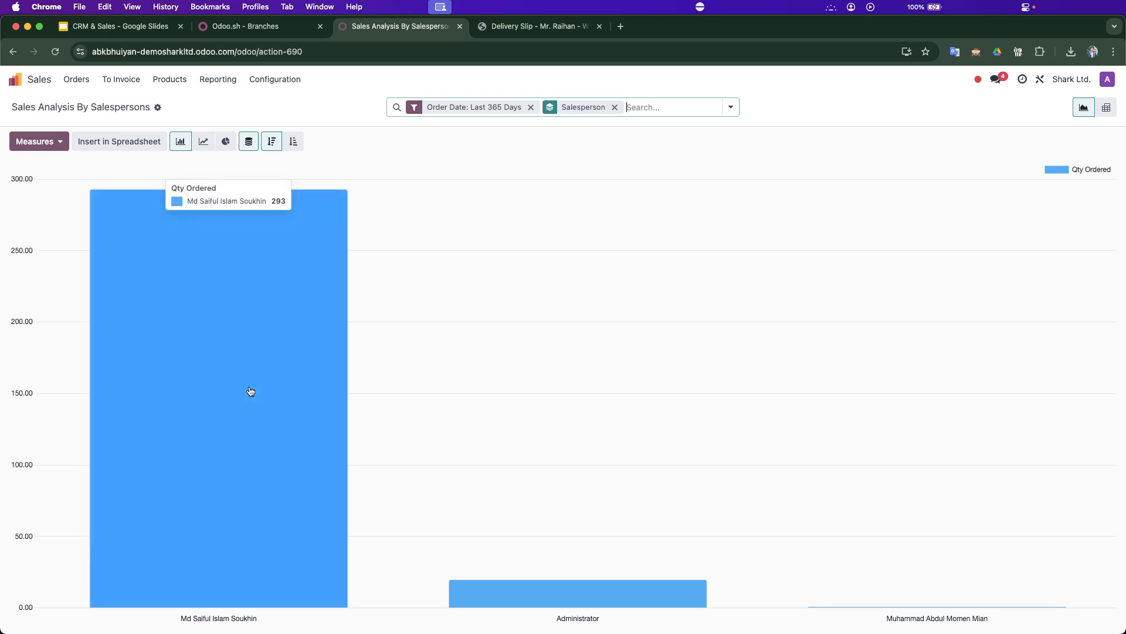
pyautogui.click(1093, 115)
pyautogui.click(1106, 112)
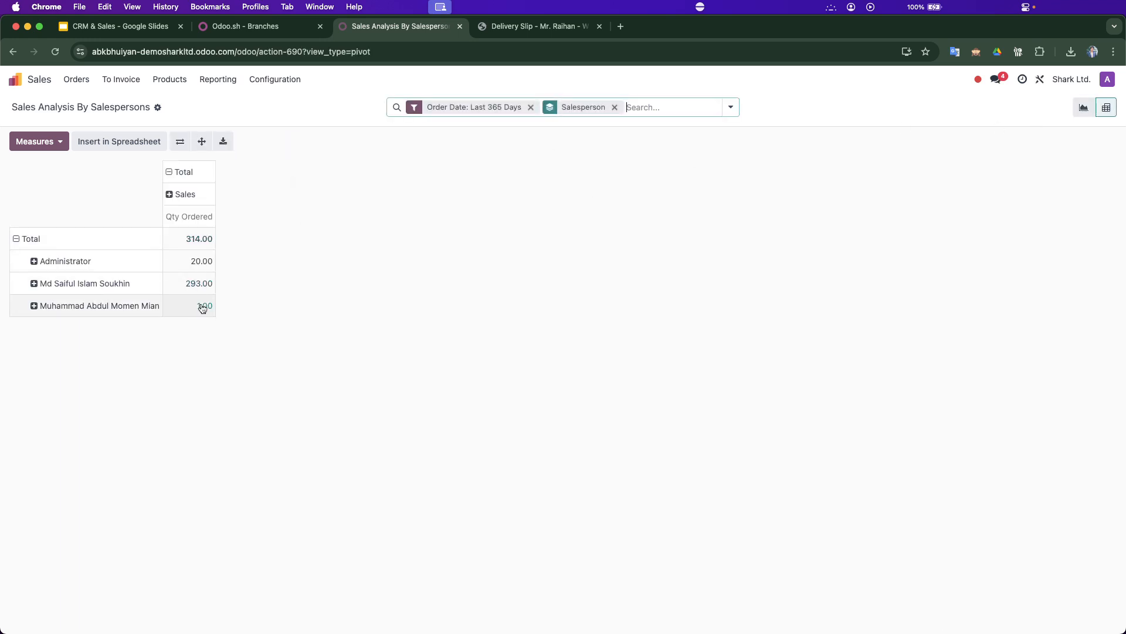
# - Break down the Administrator row of the pivot table by Sales Team, collapse it, and break it down by Product instead
pyautogui.click(48, 261)
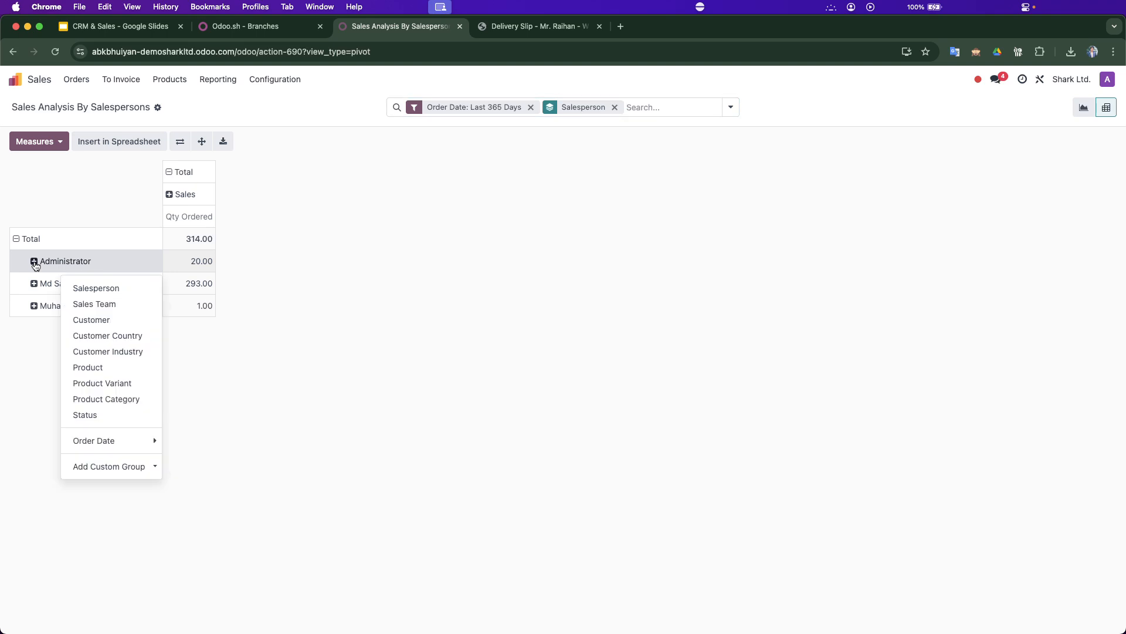
pyautogui.click(93, 304)
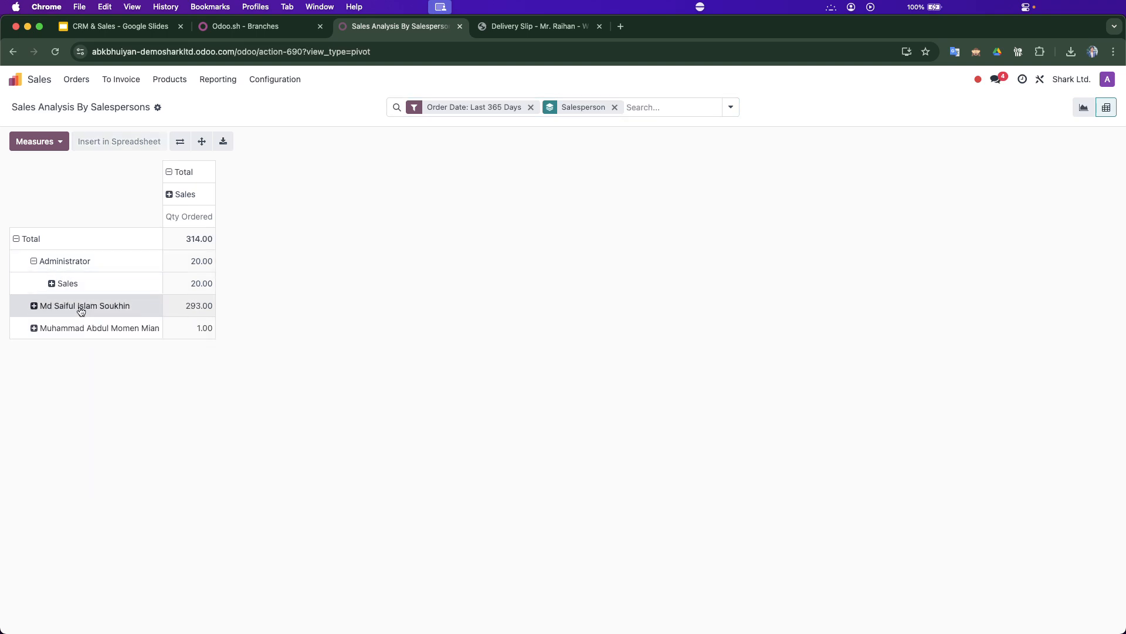
pyautogui.click(33, 261)
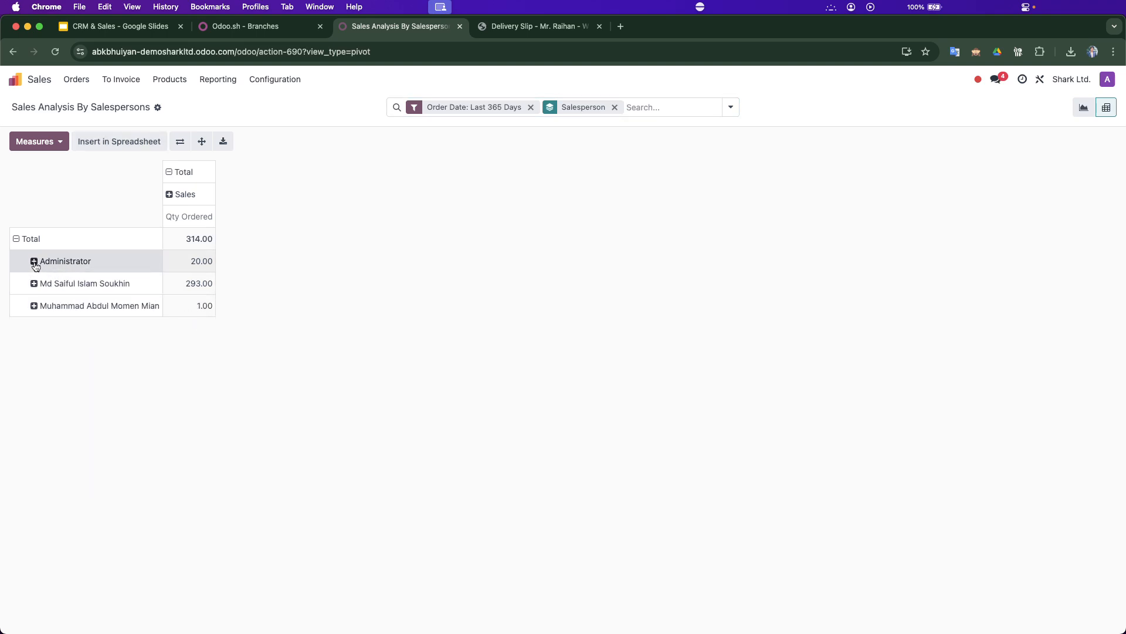
pyautogui.click(58, 304)
pyautogui.click(89, 367)
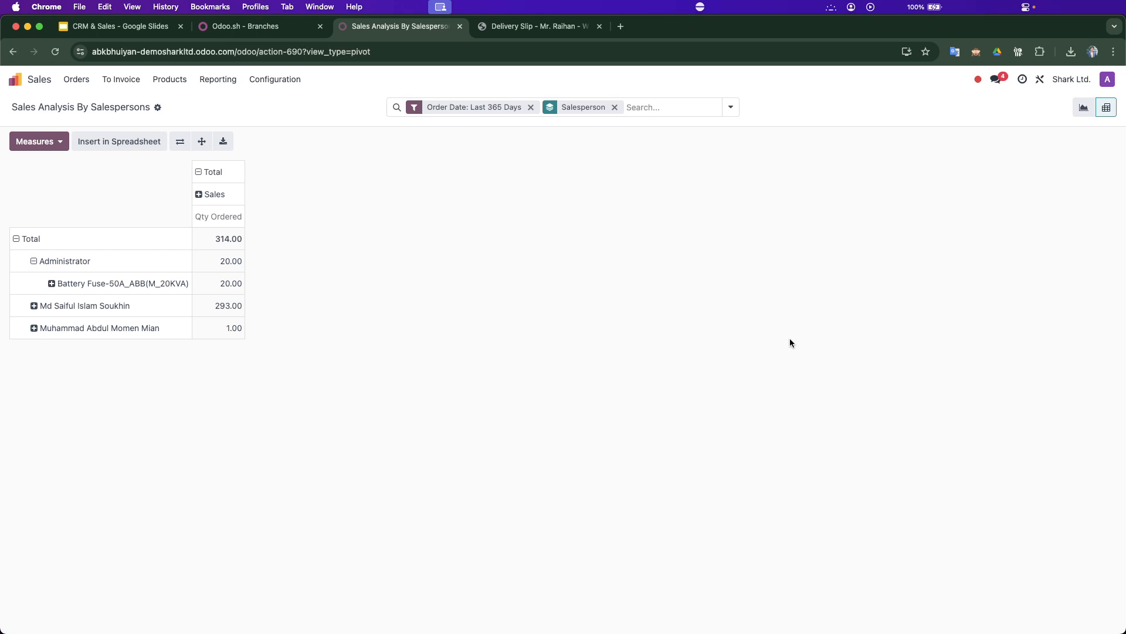
# - Go back to the CRM module and review its list of leads
pyautogui.click(41, 73)
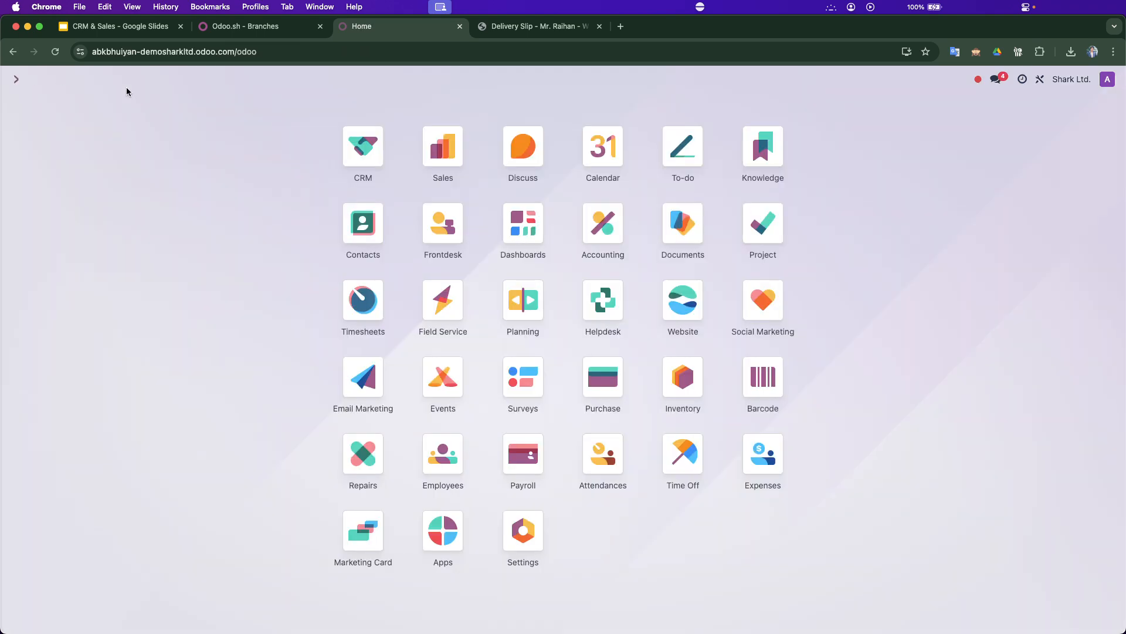
pyautogui.click(361, 149)
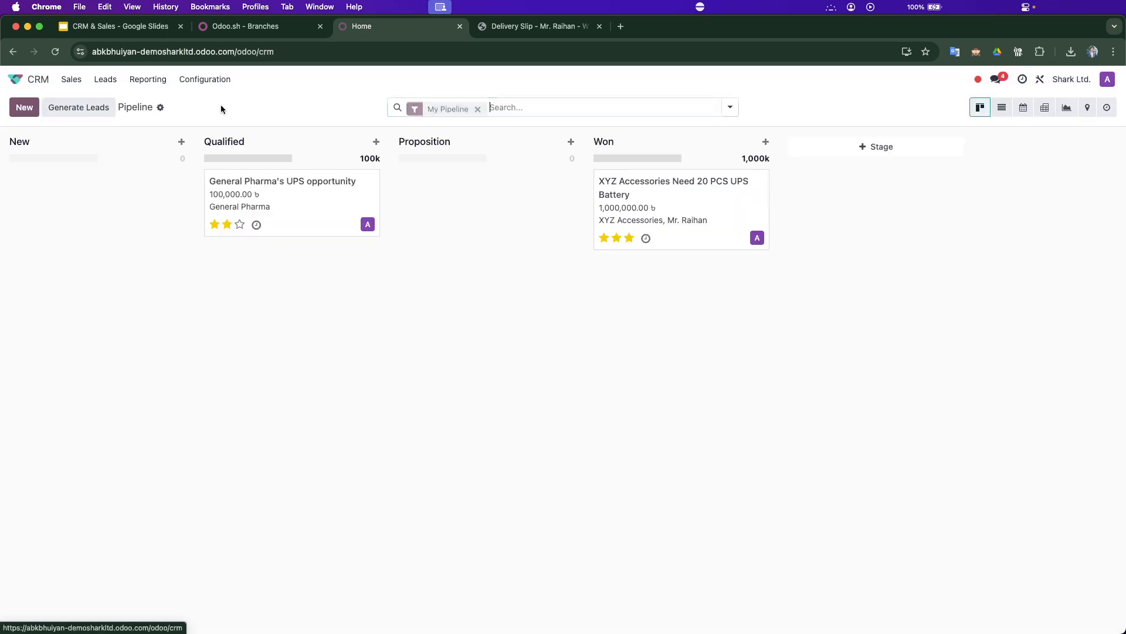
pyautogui.click(105, 79)
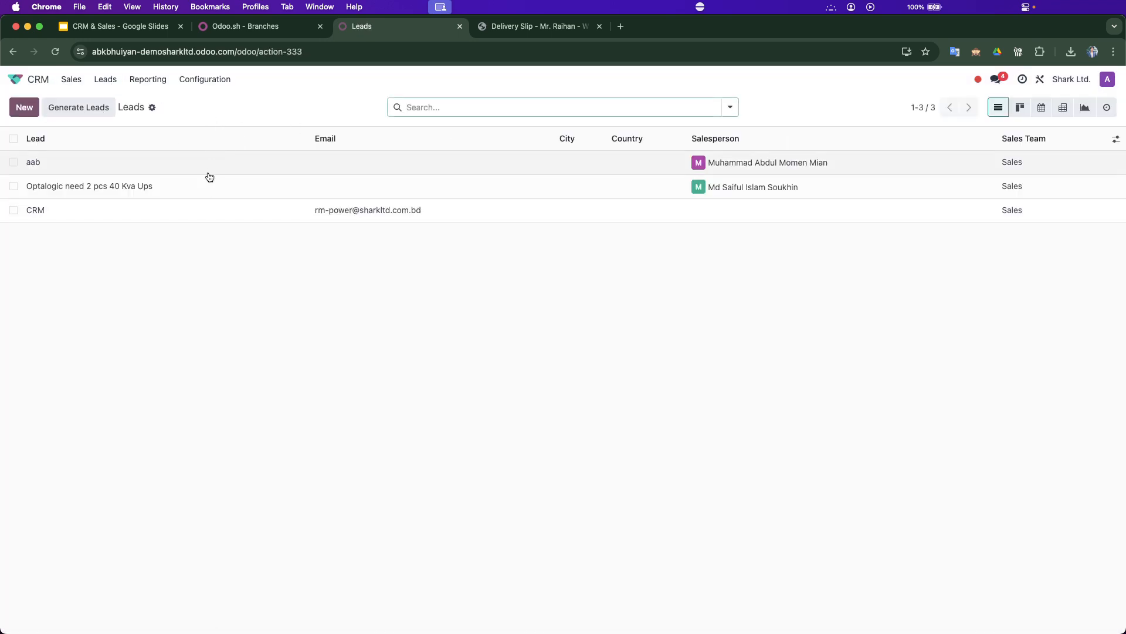
# - Open the XYZ Accessories Need 20 PCS UPS Battery opportunity from My Pipeline, and review its details and history
pyautogui.click(71, 80)
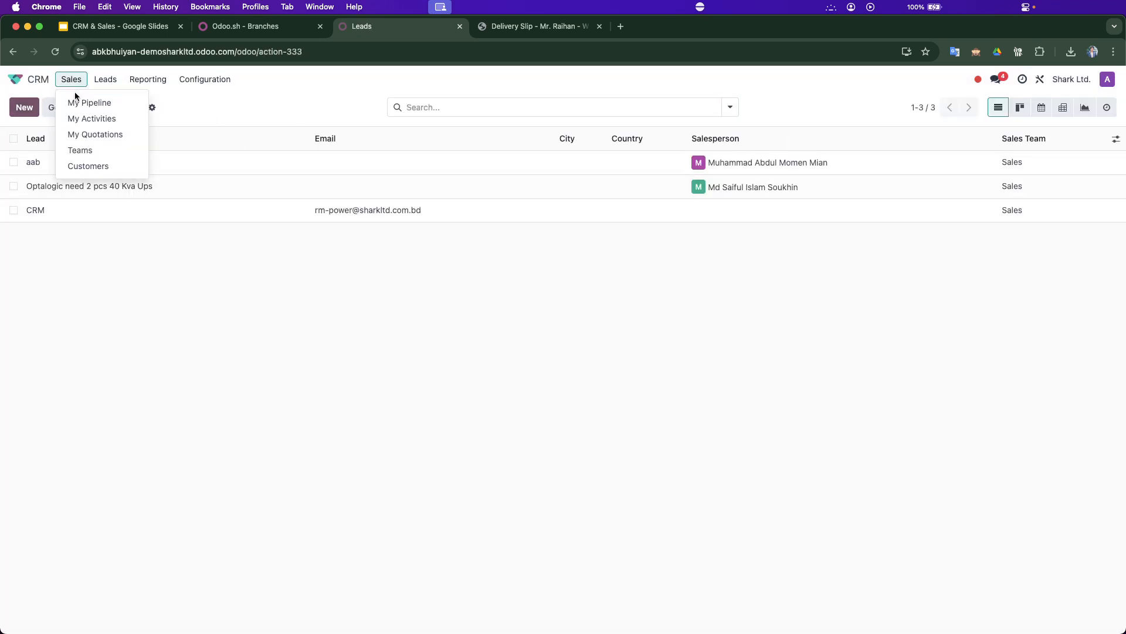
pyautogui.click(85, 102)
pyautogui.click(659, 200)
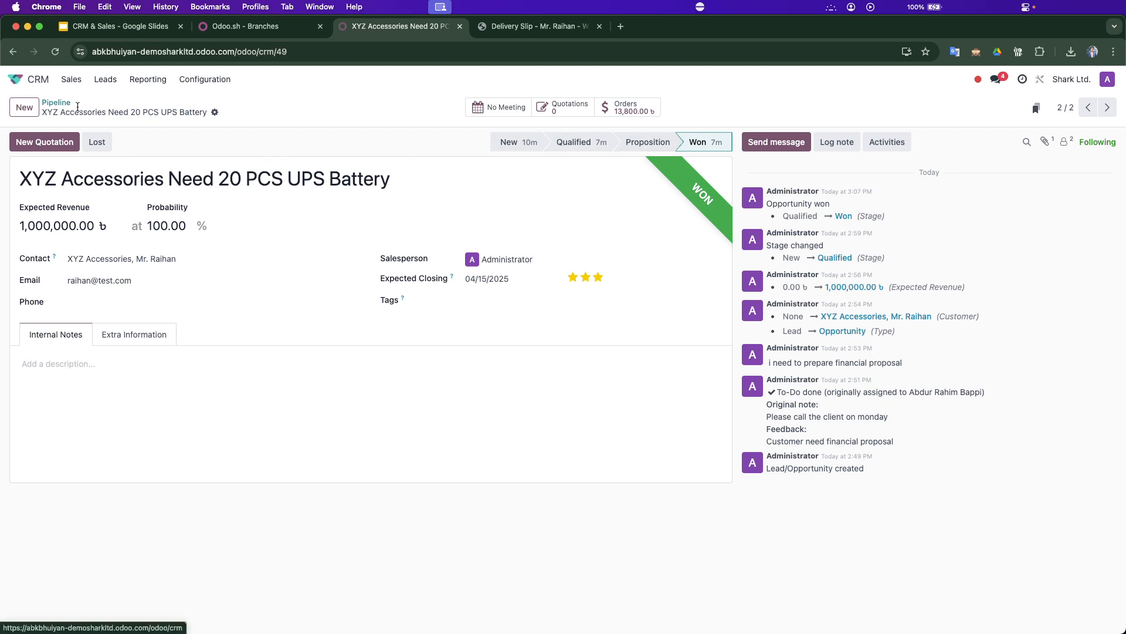
# - Return to the pipeline, remove its My Pipeline filter to show all opportunities, and display the available CRM reports
pyautogui.click(56, 104)
pyautogui.click(478, 106)
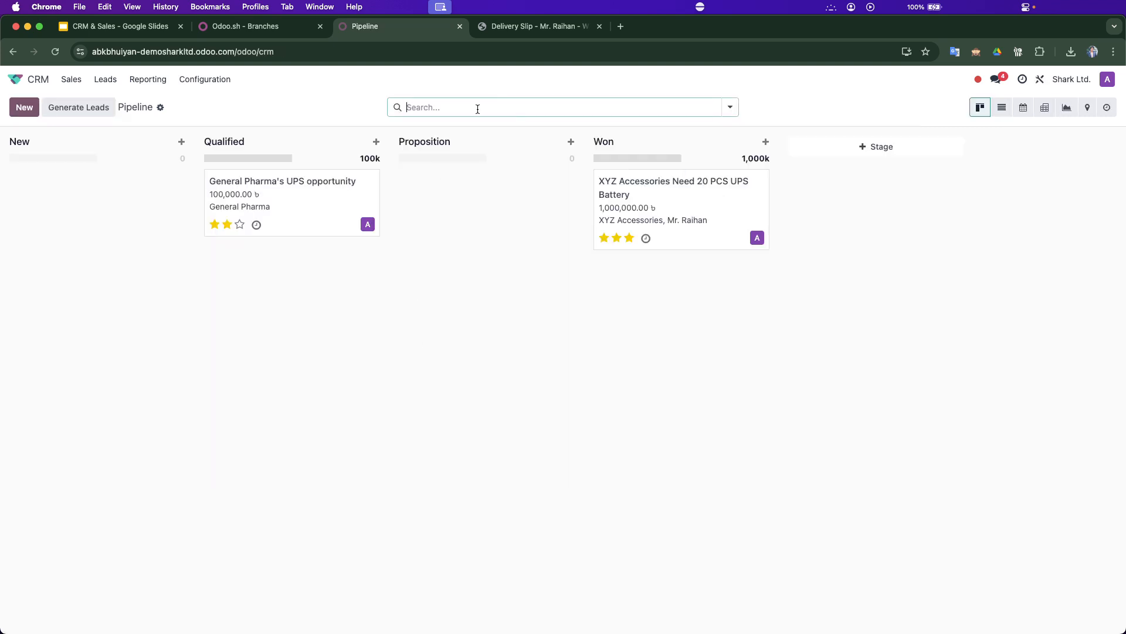
pyautogui.click(148, 81)
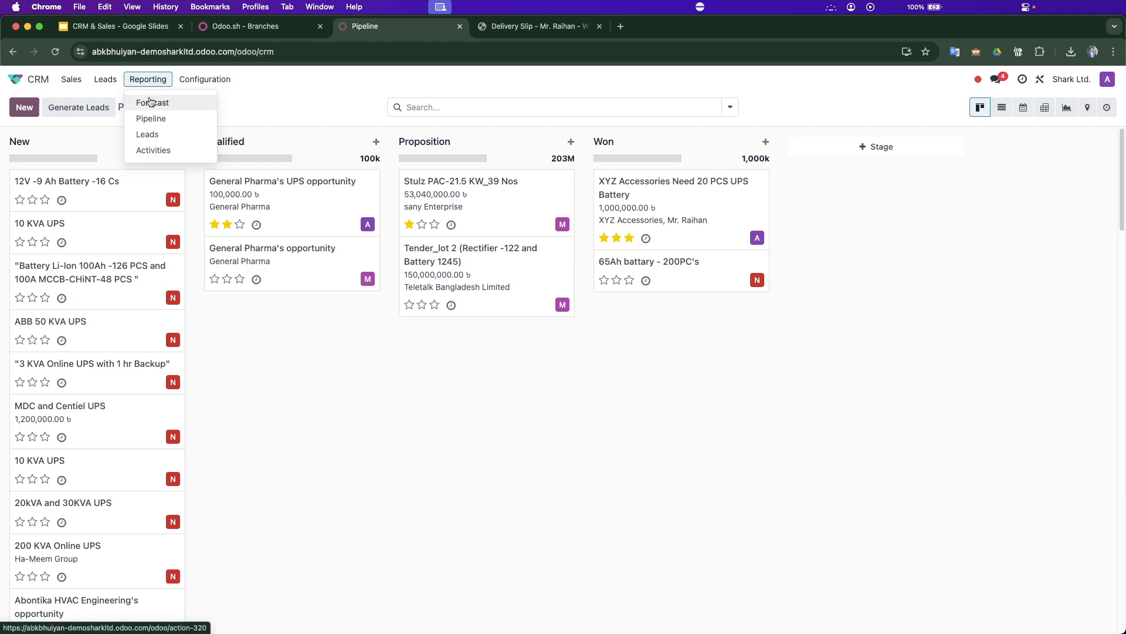
# - Open the XYZ Accessories Need 20 PCS UPS Battery opportunity and its linked sales order, then return to the pipeline
pyautogui.click(347, 601)
pyautogui.click(708, 223)
pyautogui.click(627, 109)
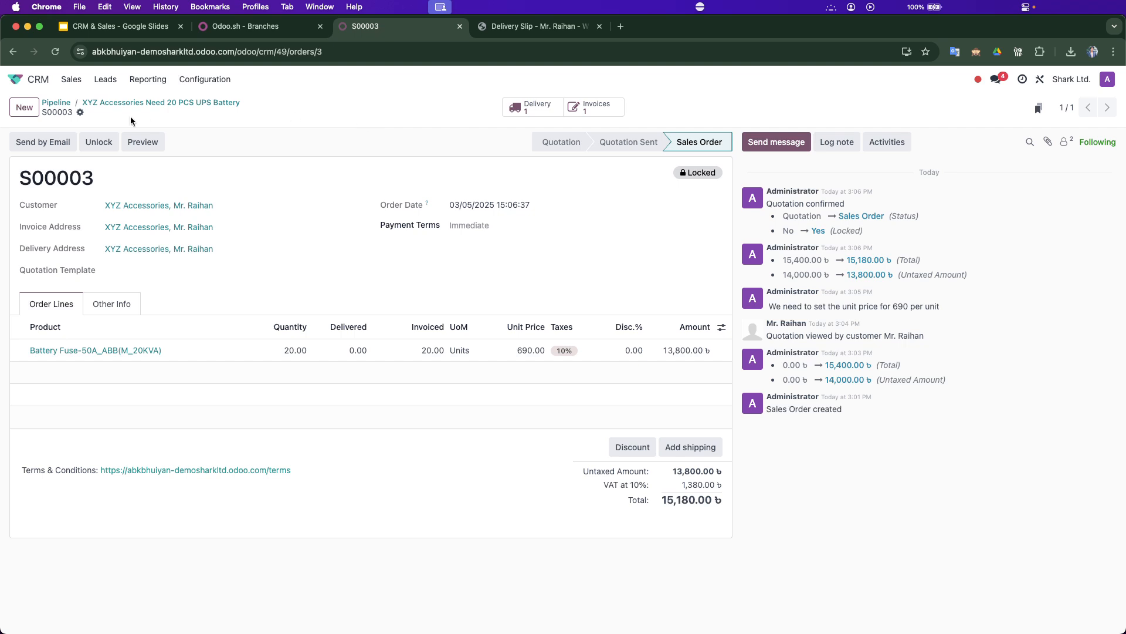
pyautogui.click(56, 103)
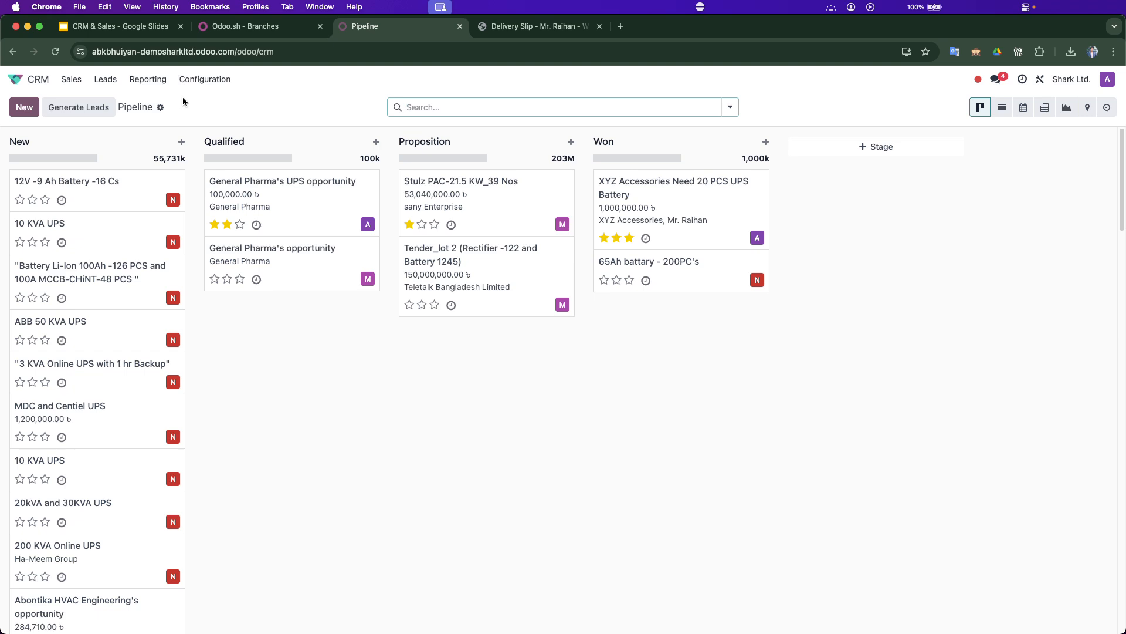
# - Review the Sales team's configuration in CRM, then display the list of lost reasons
pyautogui.click(207, 83)
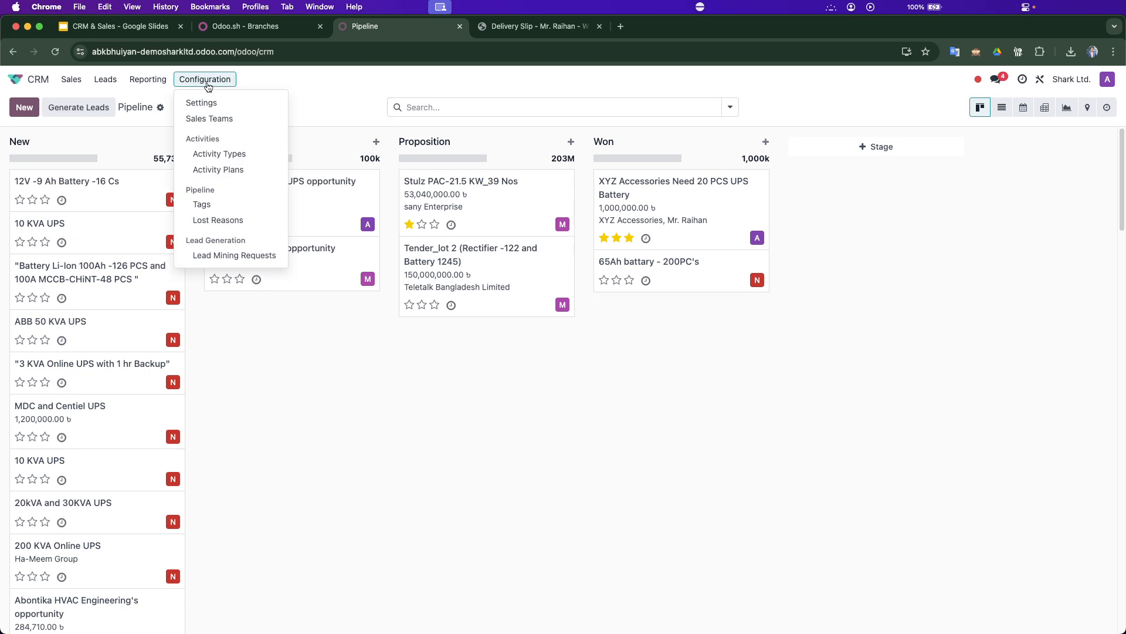
pyautogui.click(206, 116)
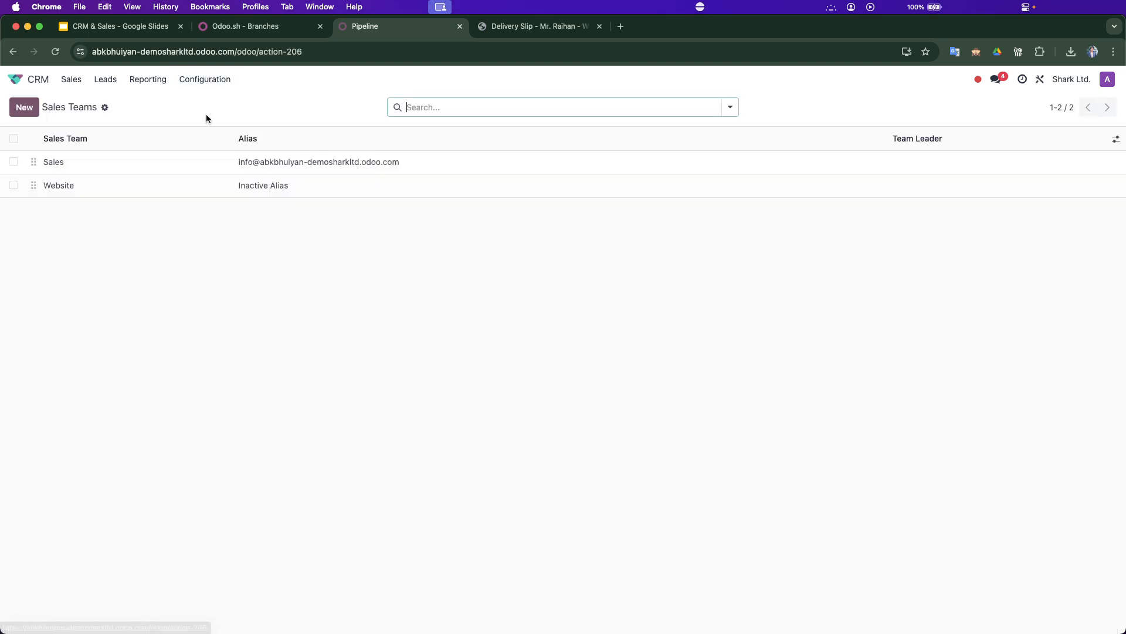
pyautogui.click(177, 163)
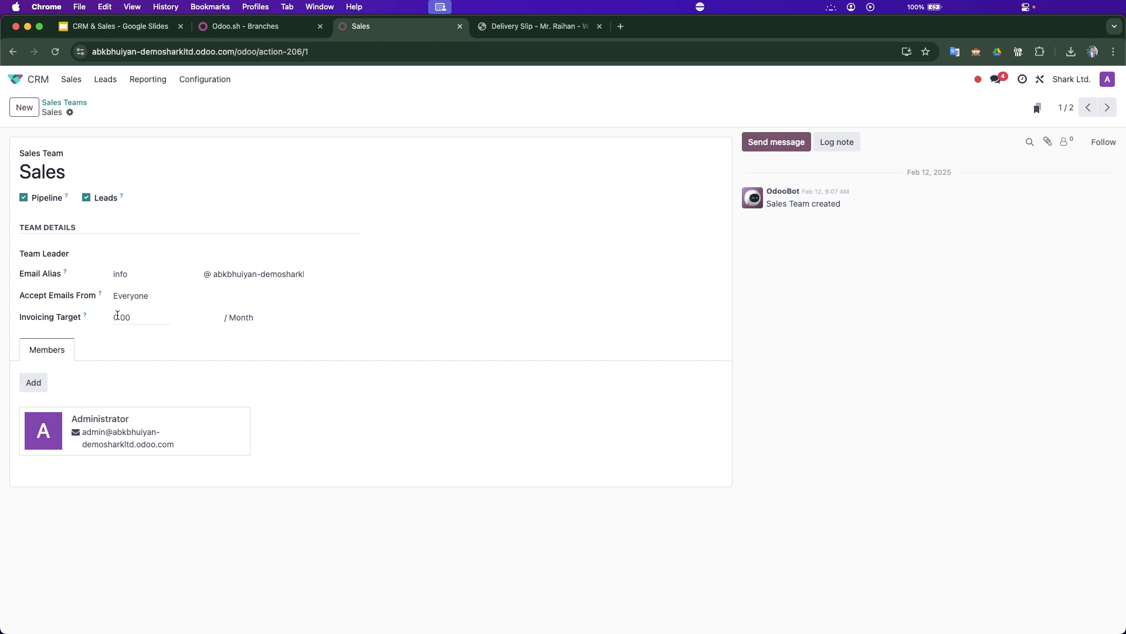
pyautogui.click(86, 104)
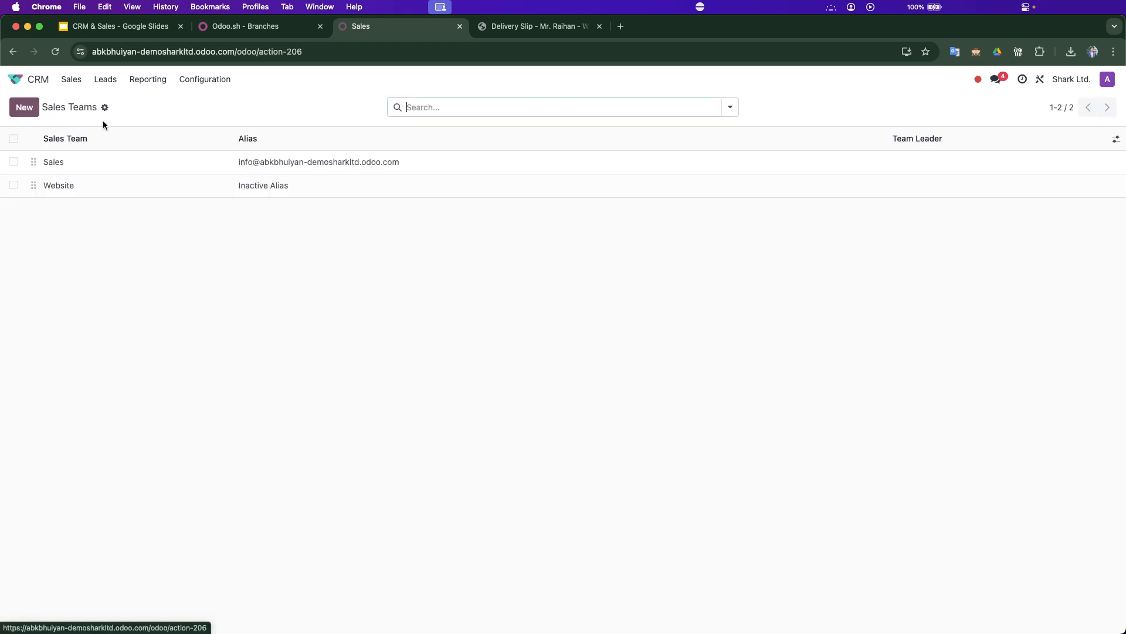
pyautogui.click(197, 80)
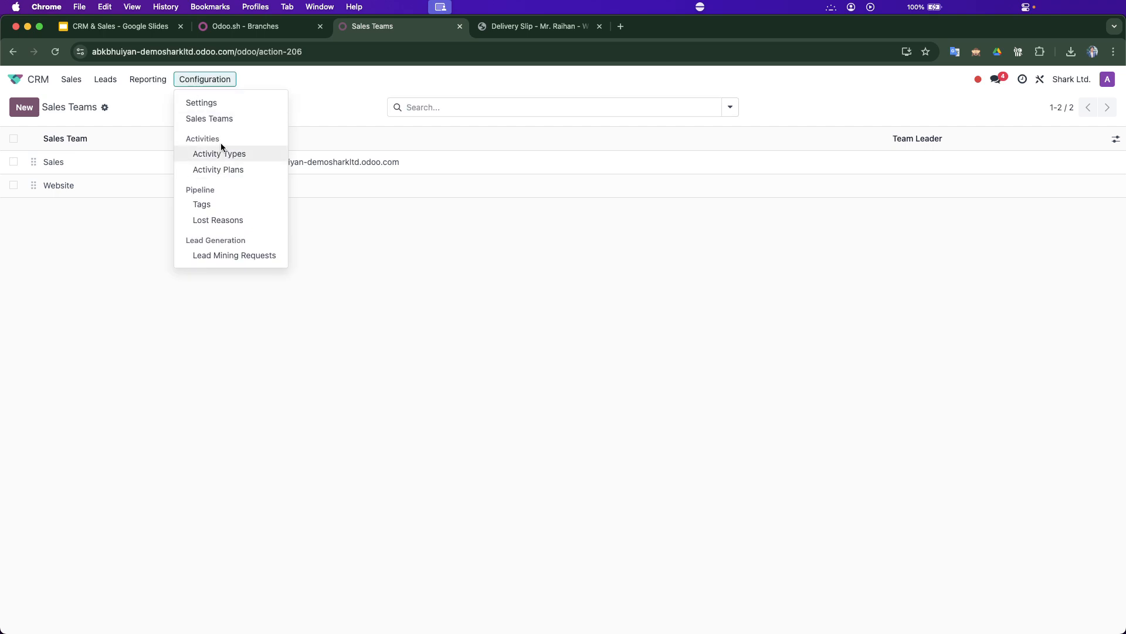
pyautogui.click(217, 220)
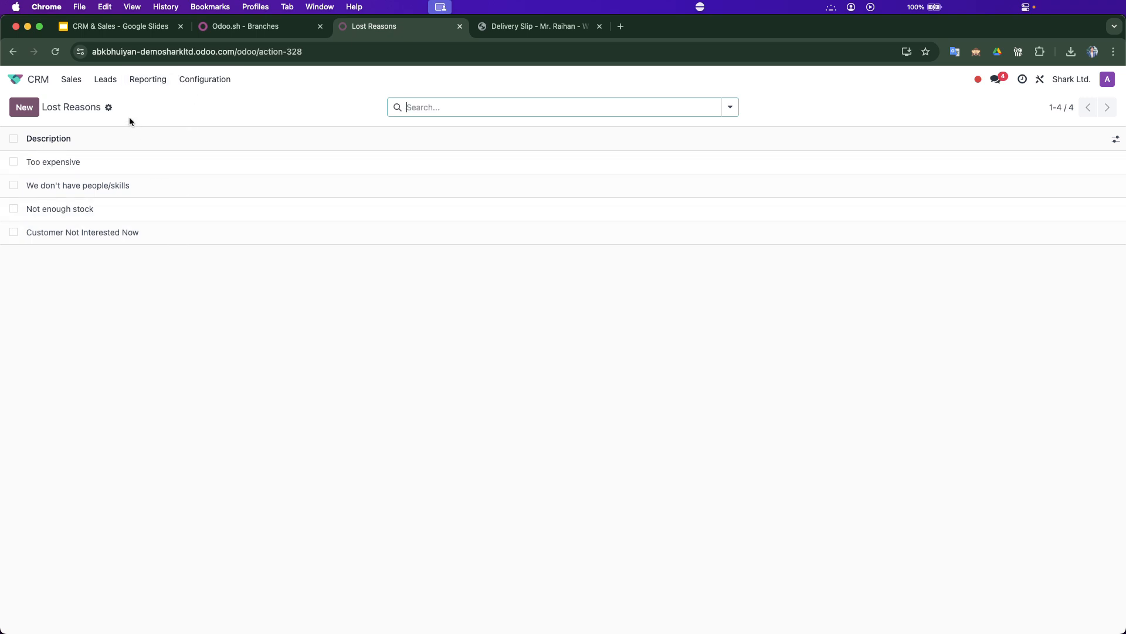
# - View the Leads Analysis report, then open Pipeline Analysis, remove its default filters and show it as a list
pyautogui.click(145, 80)
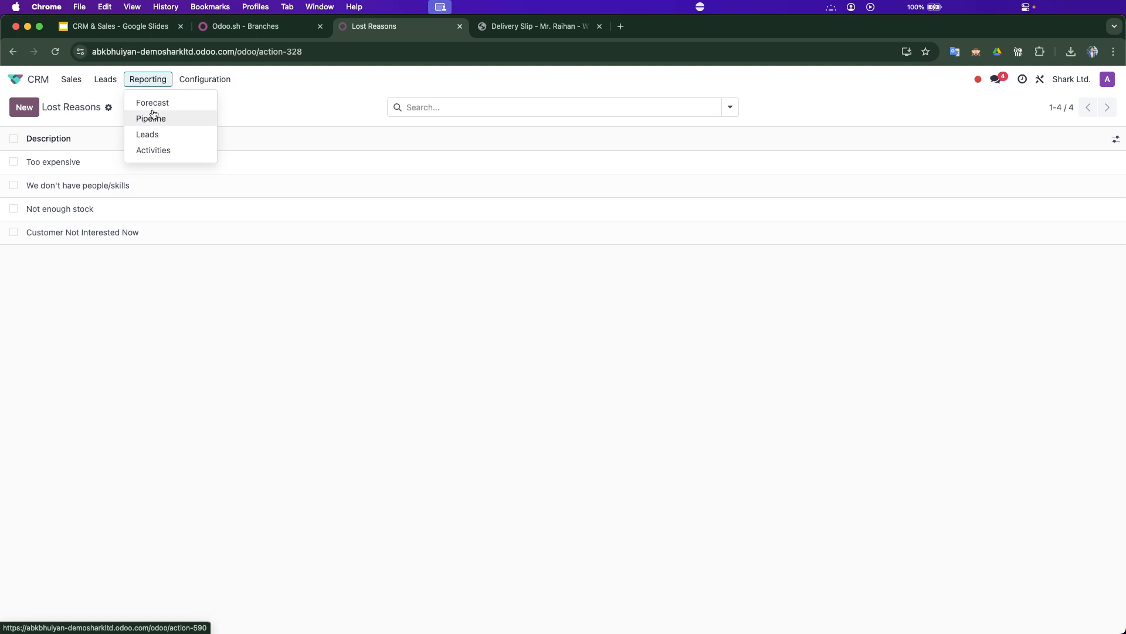
pyautogui.click(154, 133)
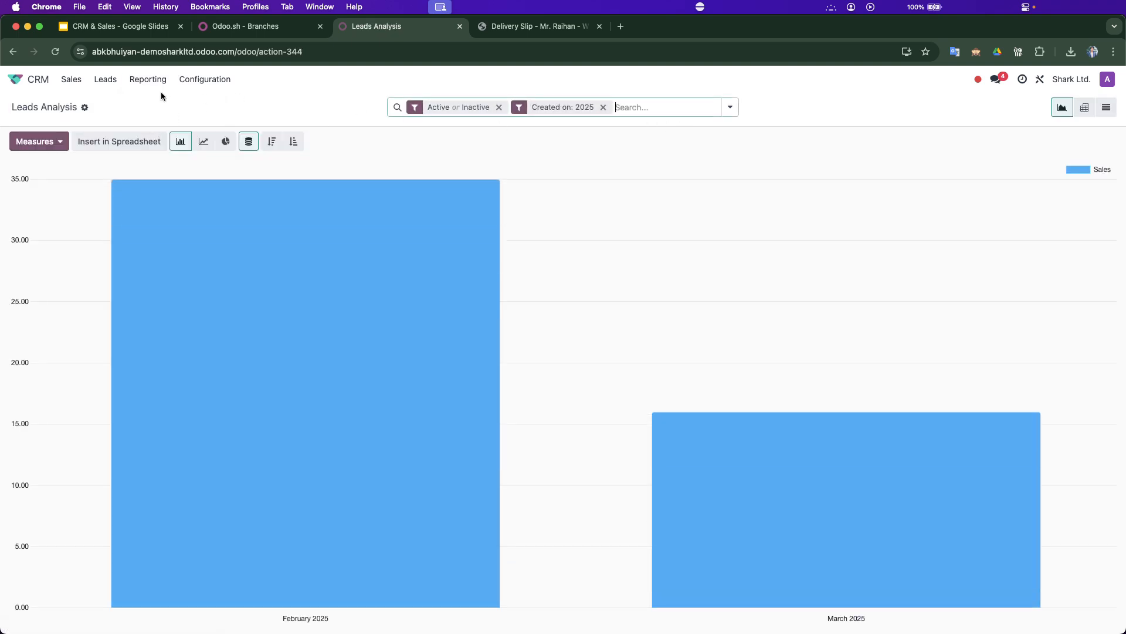
pyautogui.click(149, 82)
pyautogui.click(151, 116)
pyautogui.click(590, 108)
pyautogui.click(486, 108)
pyautogui.click(1085, 109)
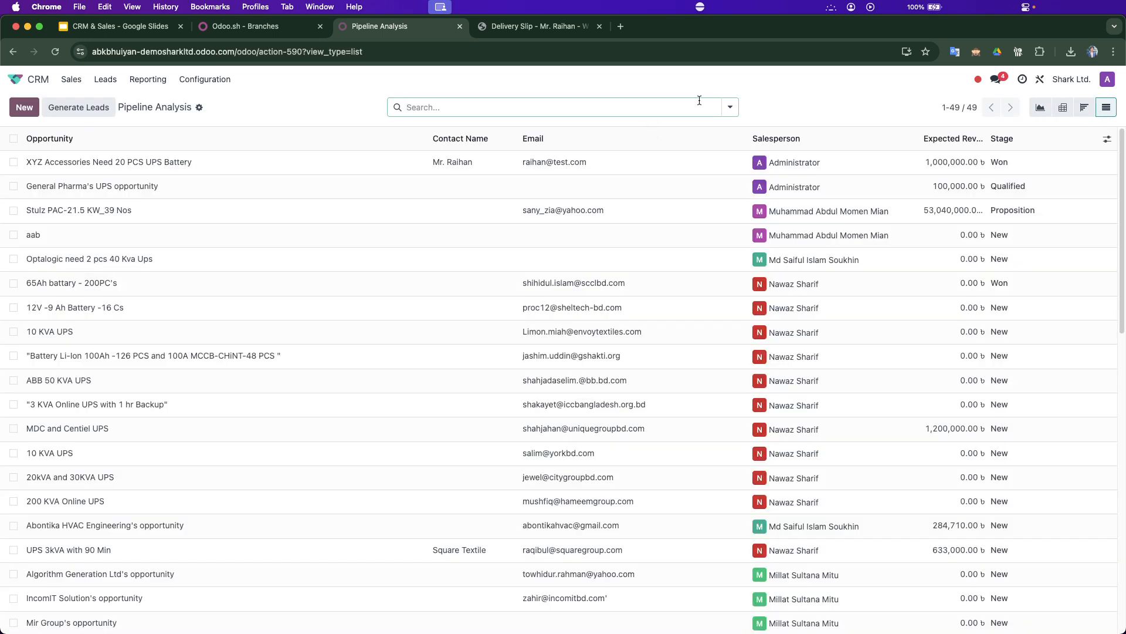
# - Group the Pipeline Analysis list by Source, expand the Facebook and None groups, and remove the grouping
pyautogui.click(731, 108)
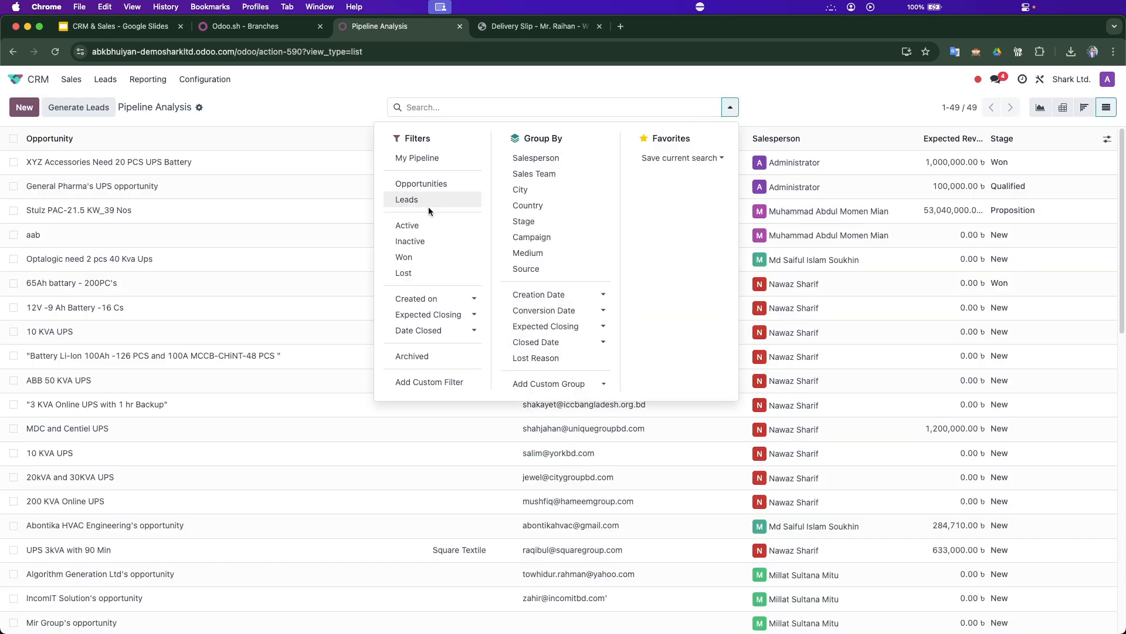
pyautogui.click(526, 268)
pyautogui.click(82, 235)
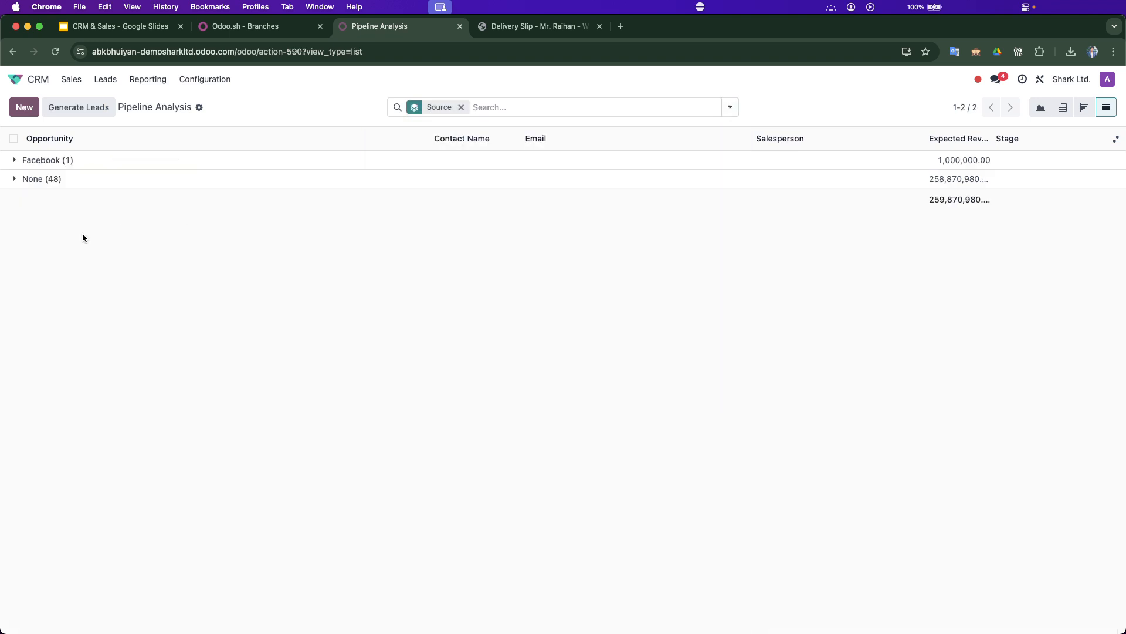
pyautogui.click(59, 162)
pyautogui.click(56, 202)
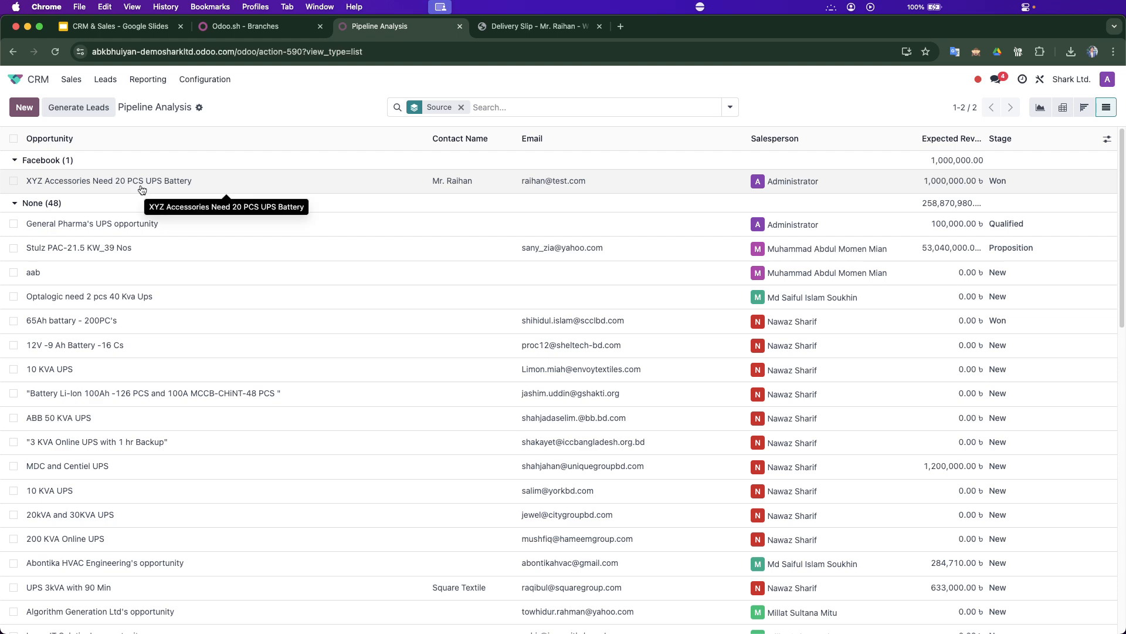
pyautogui.click(461, 107)
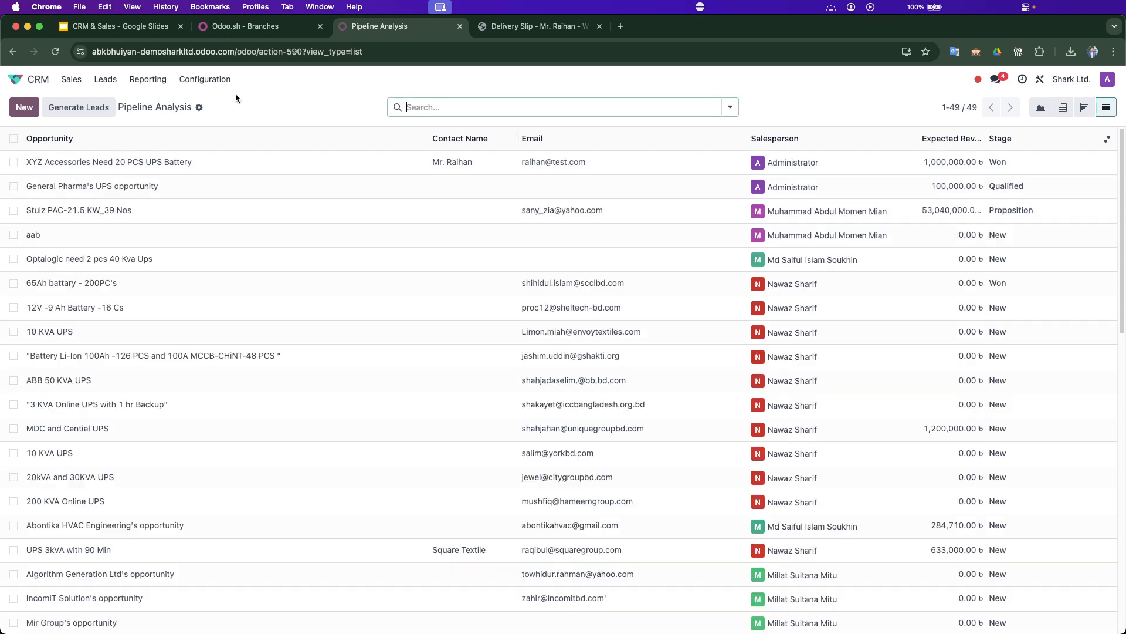
# - Go to the Sales module and remove the My Quotations filter to list all quotations
pyautogui.click(213, 83)
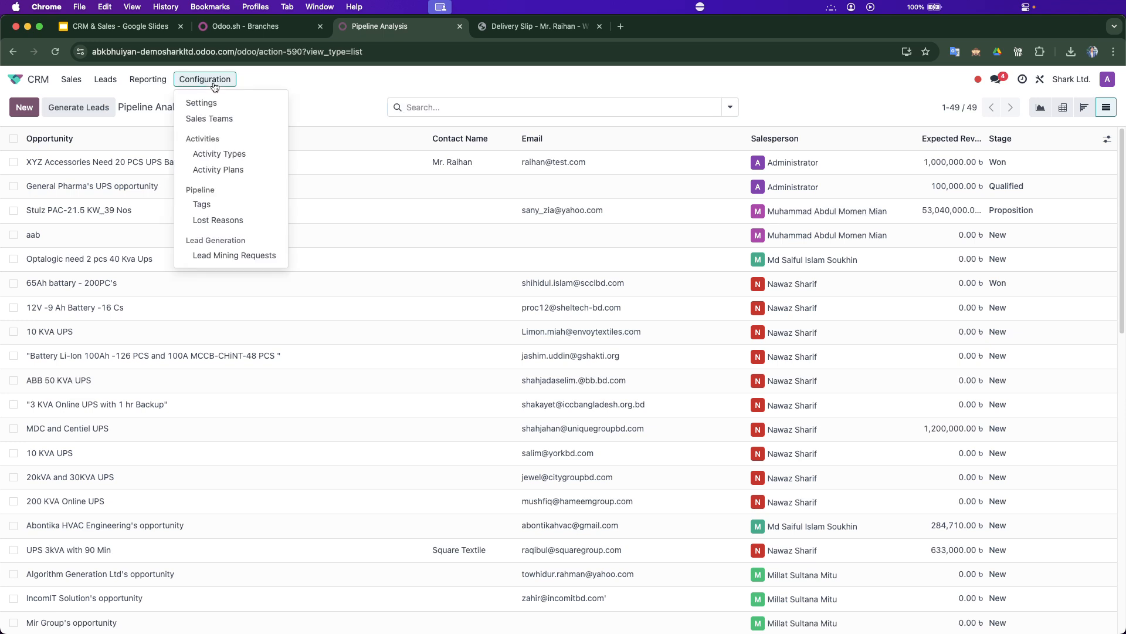
pyautogui.click(16, 77)
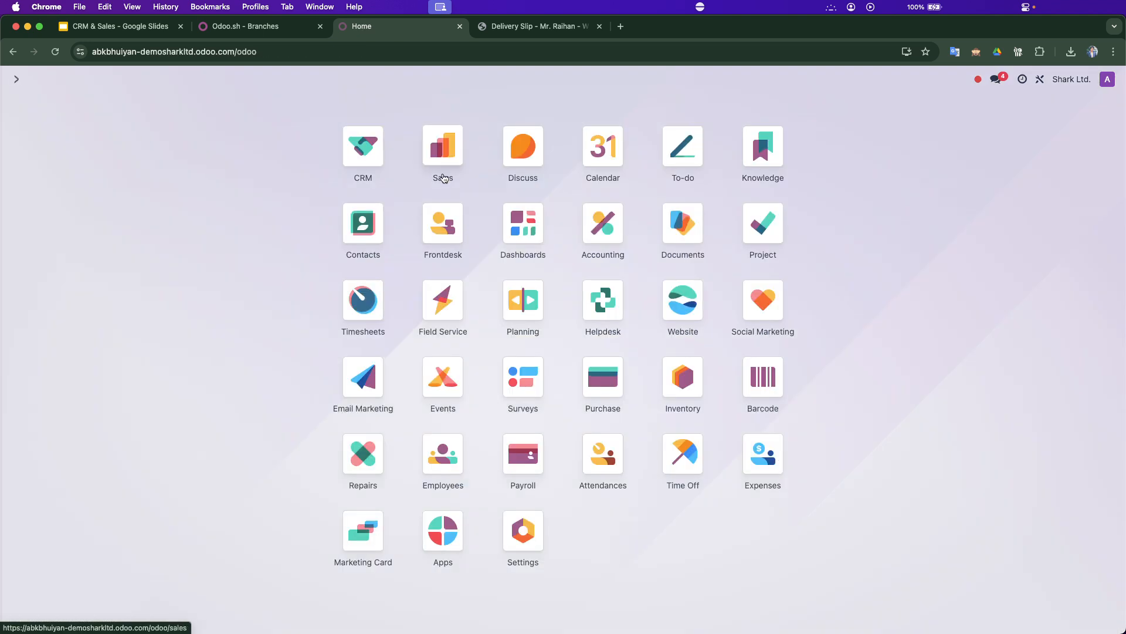
pyautogui.click(443, 152)
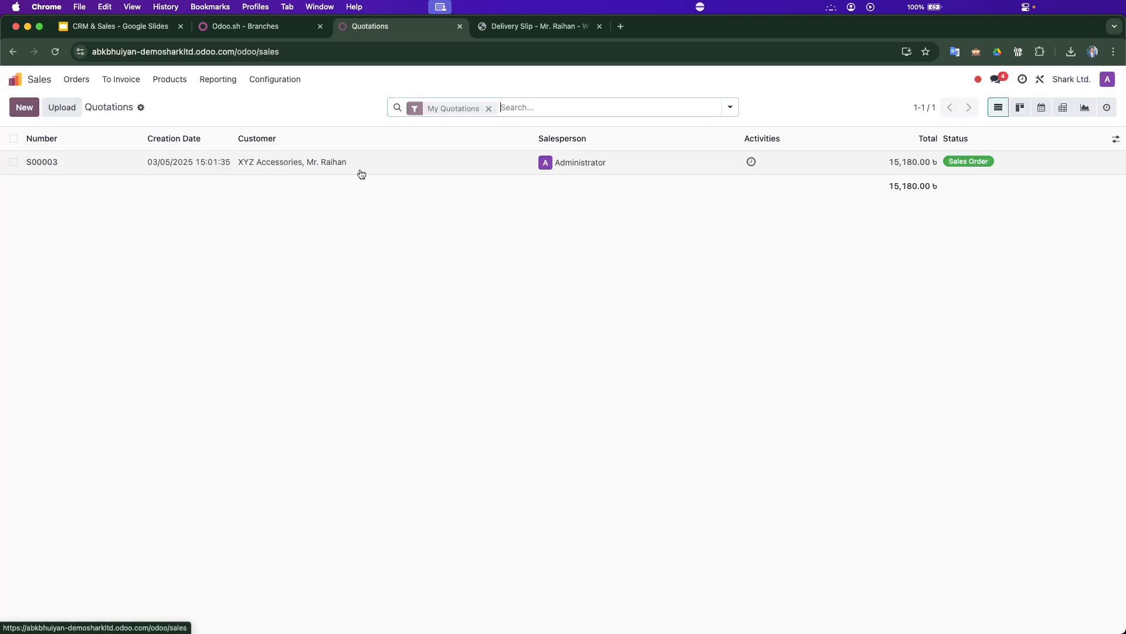
pyautogui.click(489, 108)
pyautogui.click(314, 123)
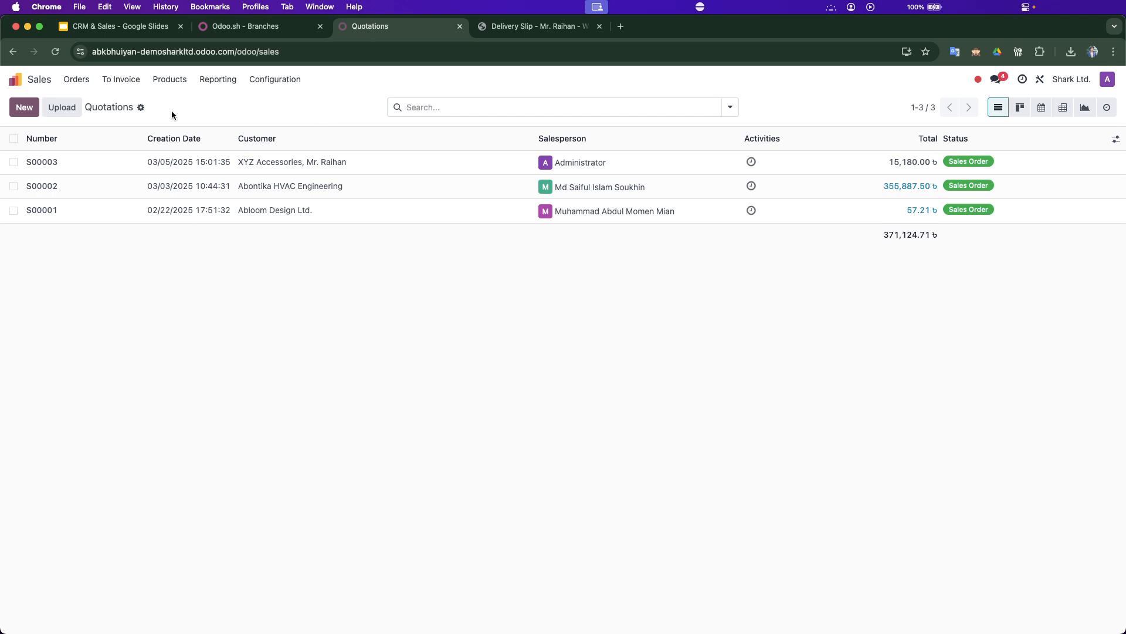
# - Reopen the Sales module and open the draft invoice linked to the XYZ Accessories sales order
pyautogui.click(12, 82)
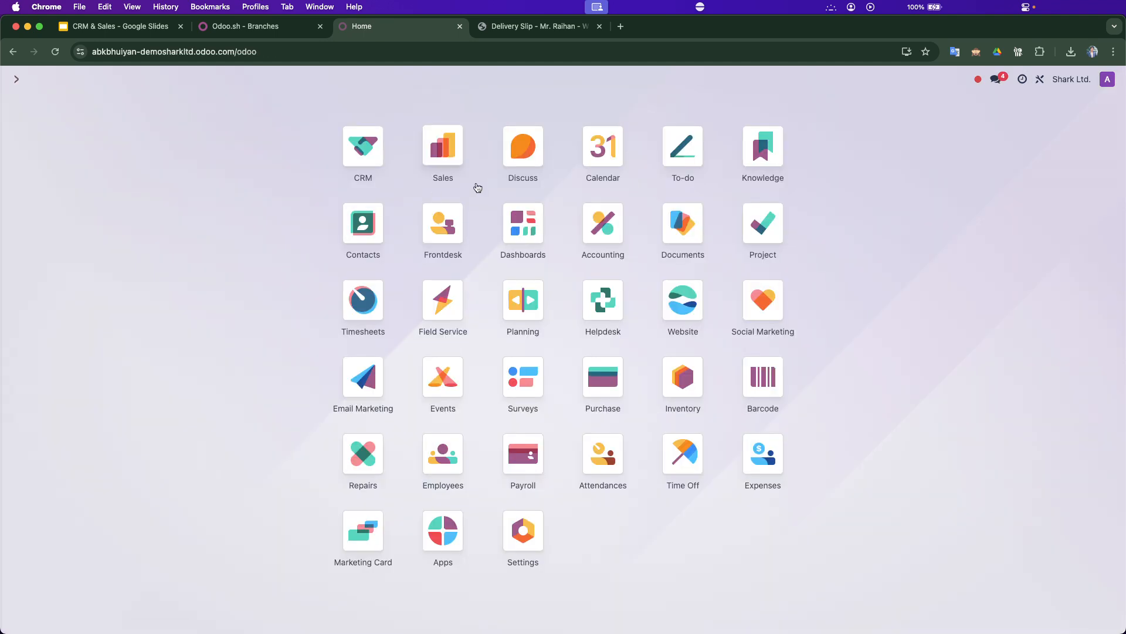
pyautogui.click(443, 146)
pyautogui.click(253, 161)
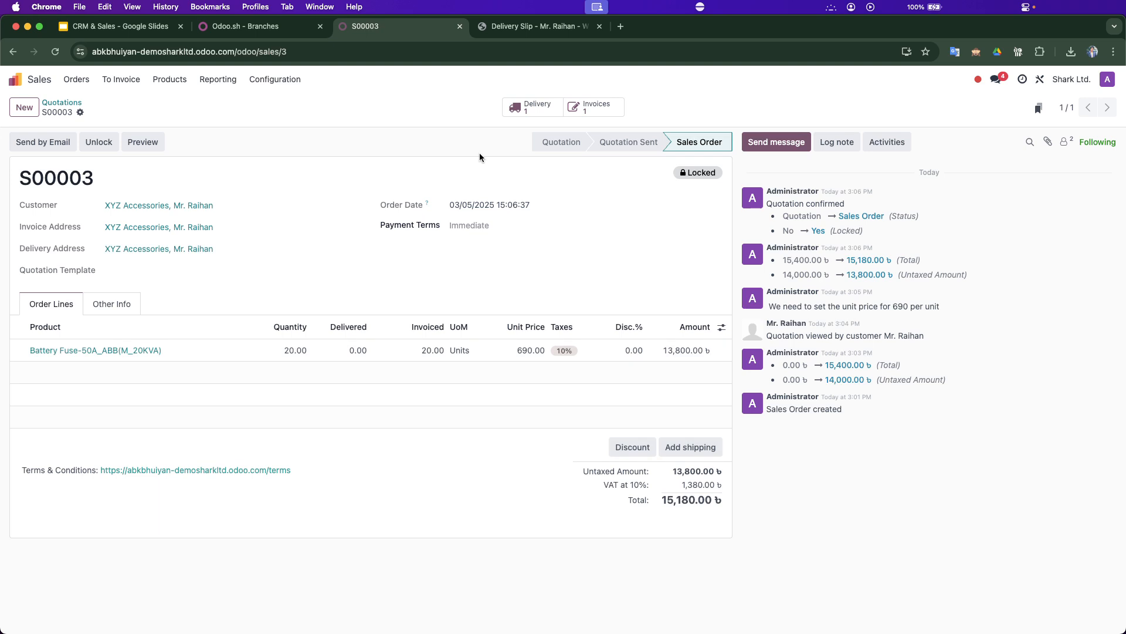
pyautogui.click(594, 107)
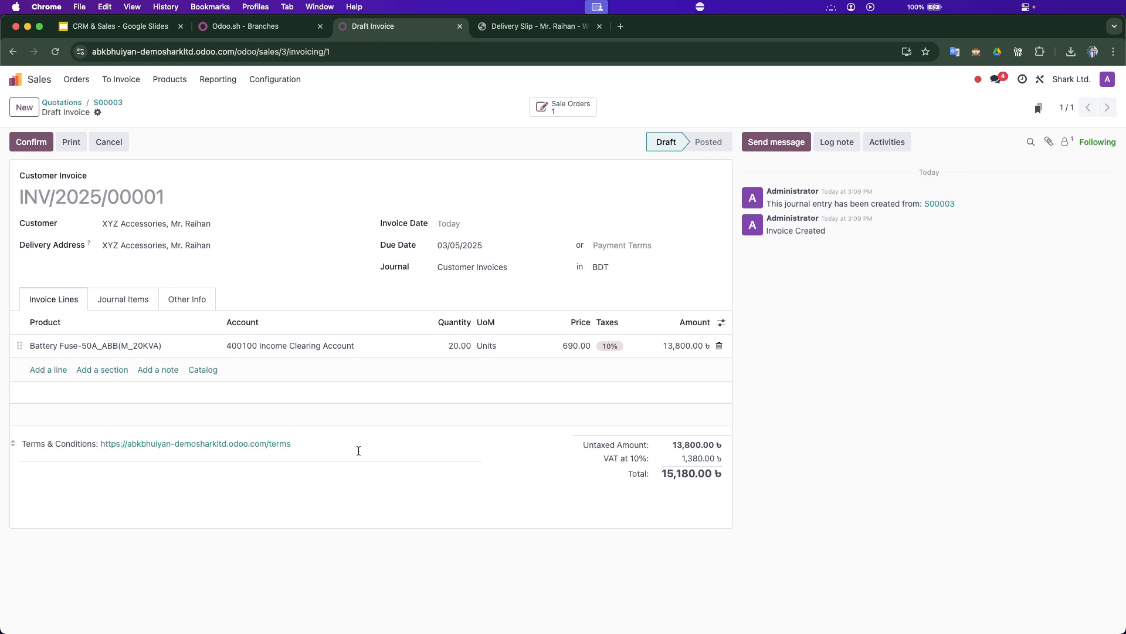
# - Set the draft invoice's date to 03/05/2025 and confirm the invoice
pyautogui.click(476, 226)
pyautogui.click(596, 342)
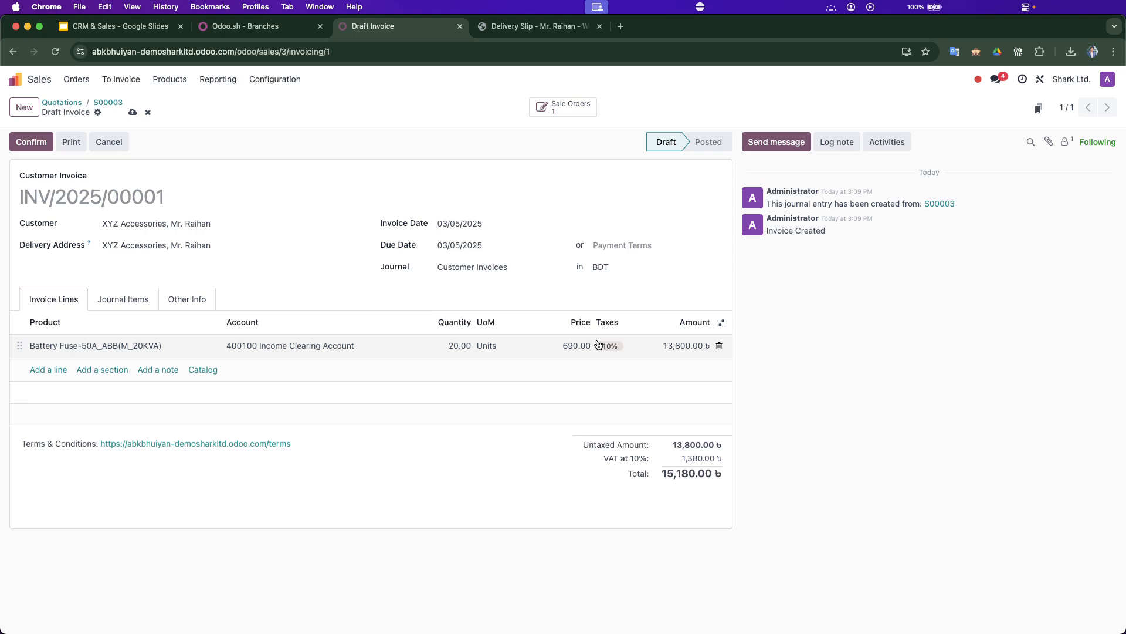
pyautogui.click(32, 141)
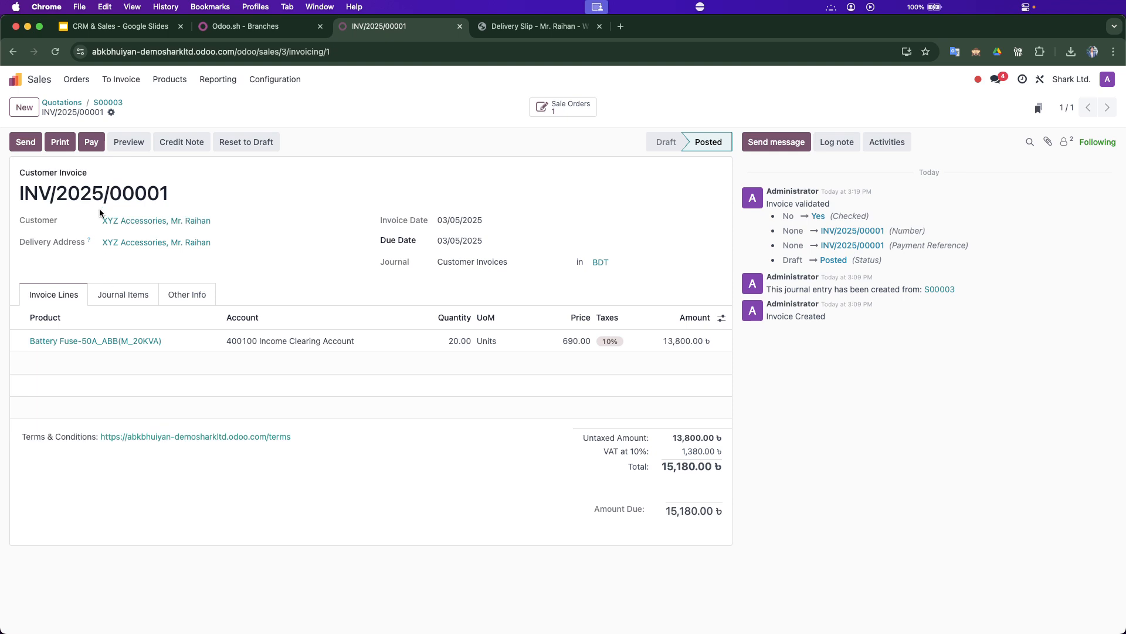
# - Print the confirmed invoice as a PDF without Payment, check its source reference, and return to the invoice record
pyautogui.click(111, 115)
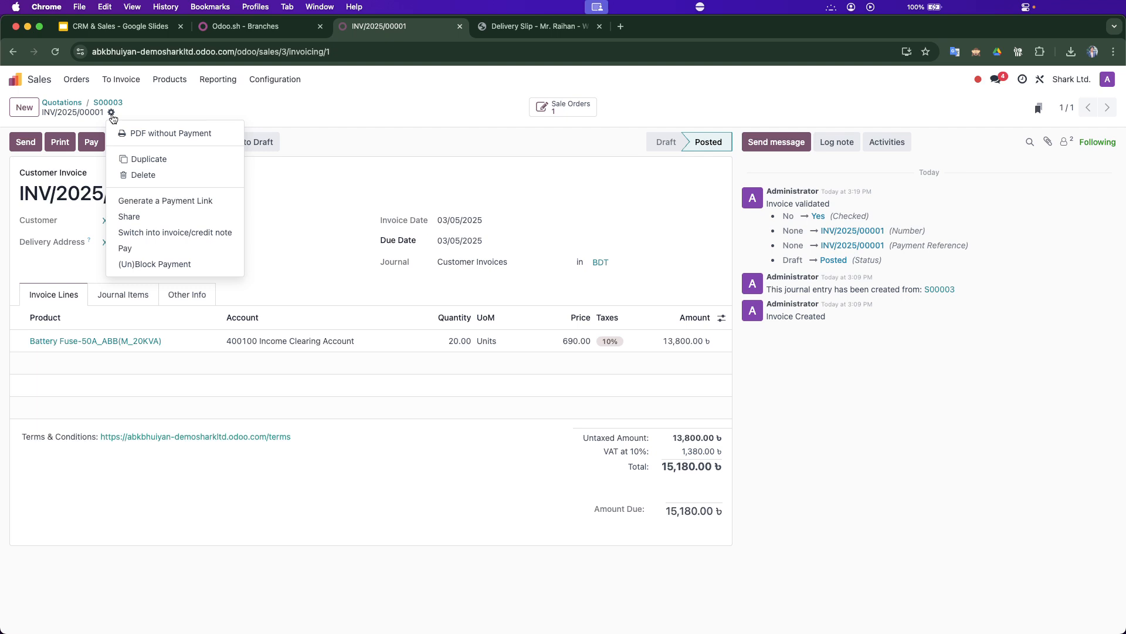
pyautogui.click(271, 101)
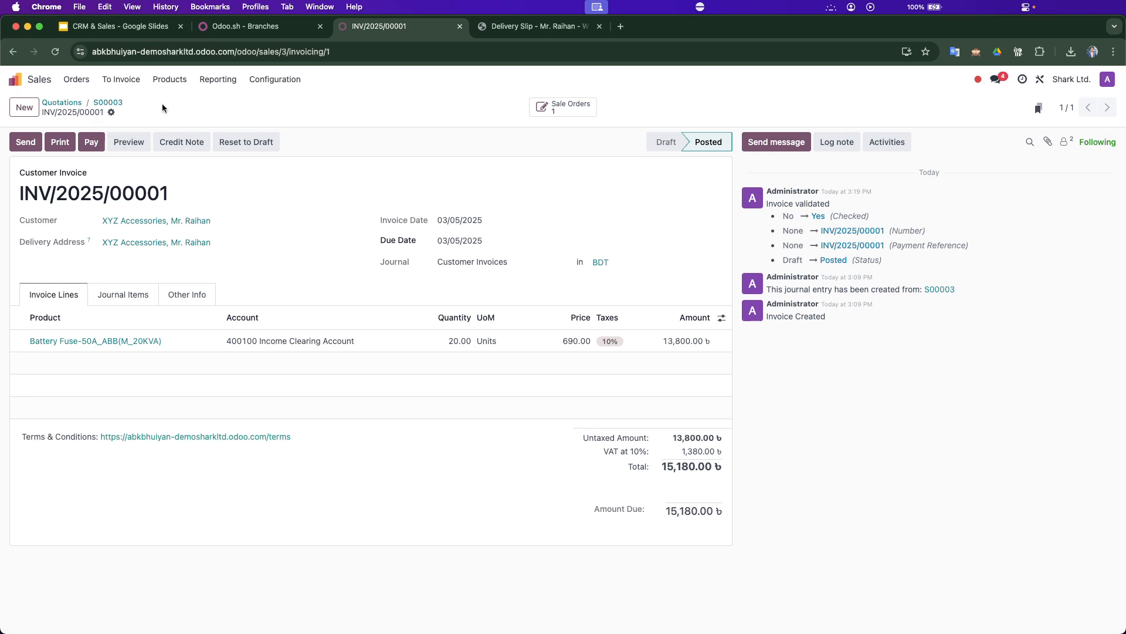
pyautogui.click(111, 112)
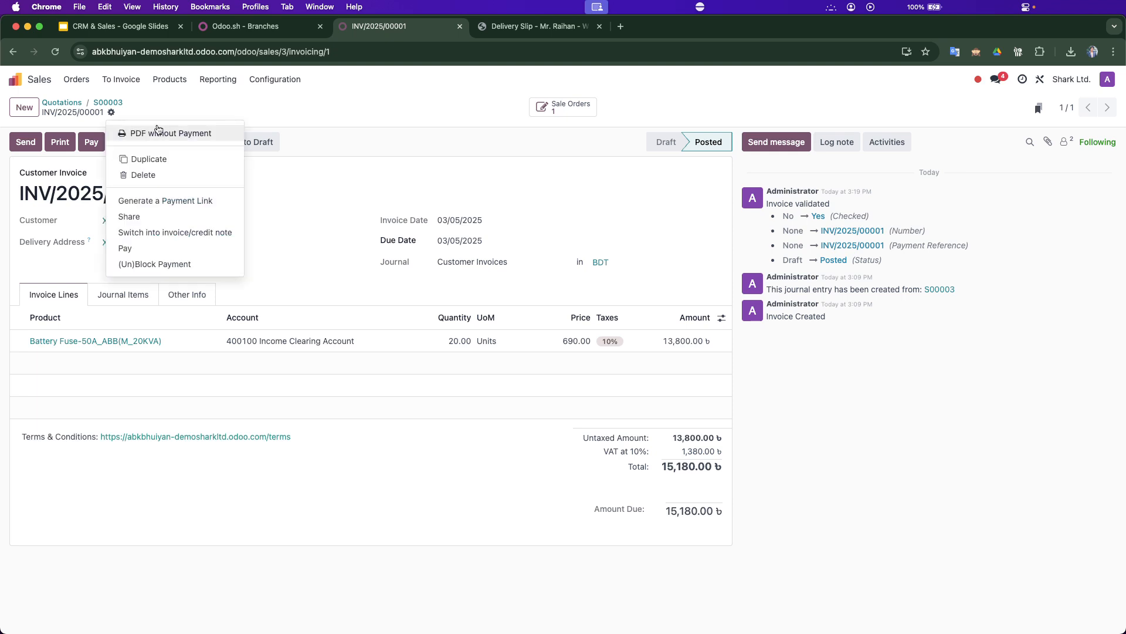
pyautogui.click(159, 131)
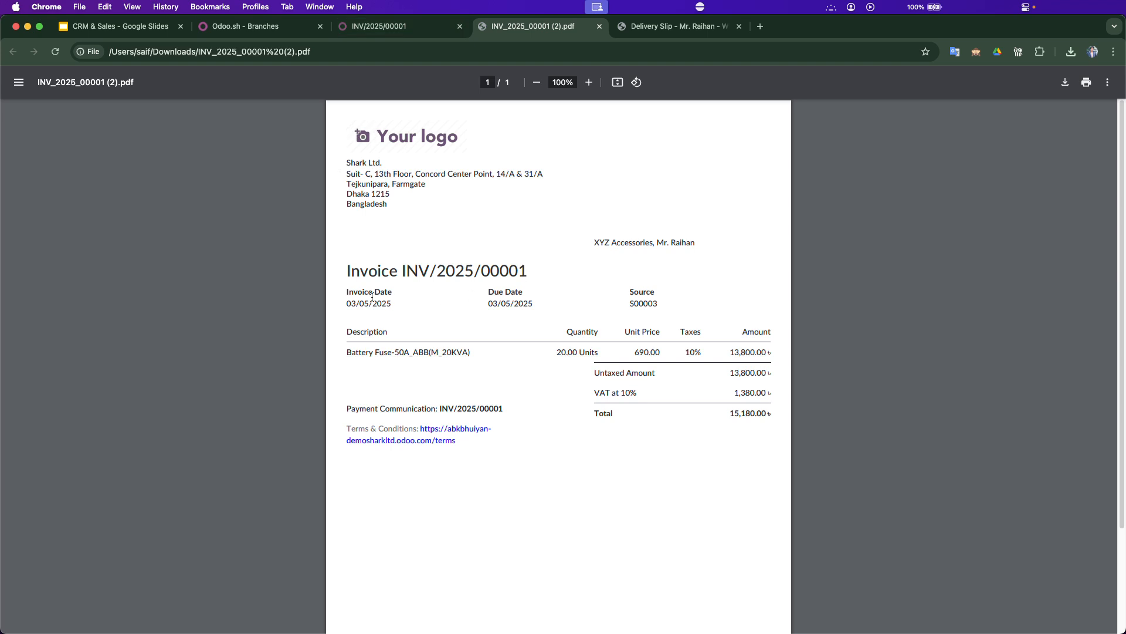
pyautogui.moveTo(626, 304); pyautogui.dragTo(662, 305)
pyautogui.click(413, 30)
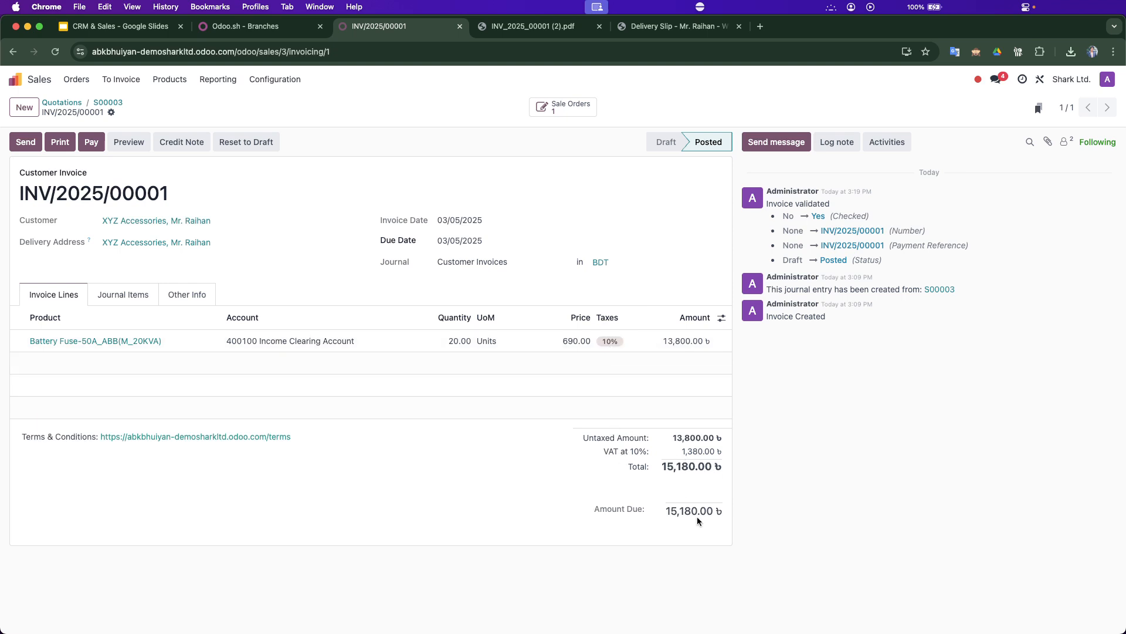
# - Examine the amount due on the posted XYZ Accessories invoice
pyautogui.moveTo(664, 508); pyautogui.dragTo(720, 509)
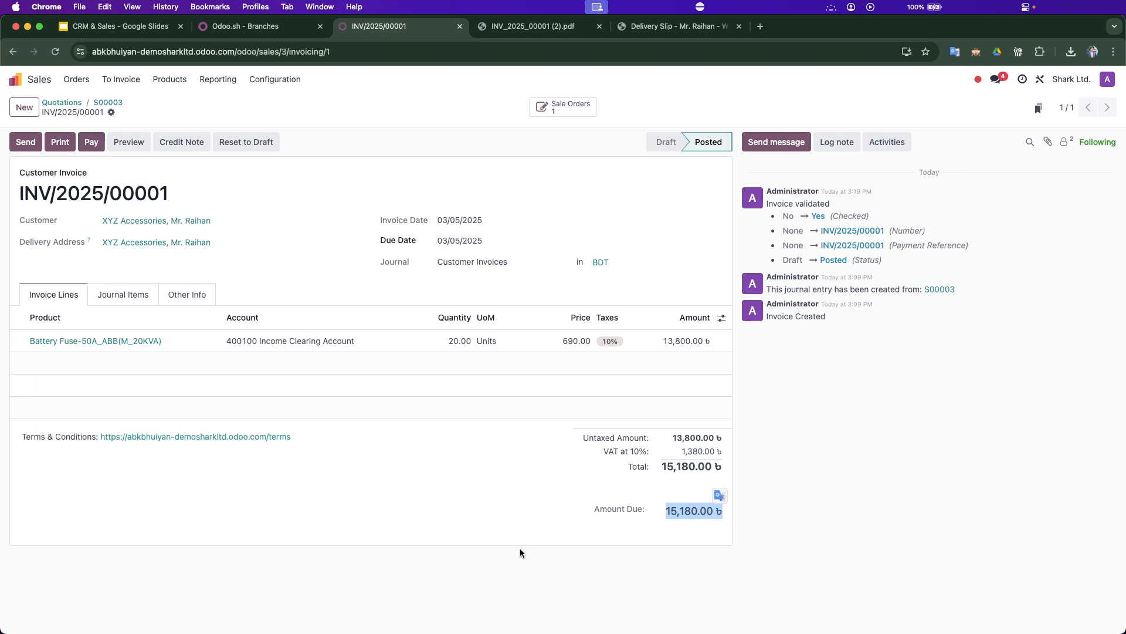
pyautogui.click(525, 532)
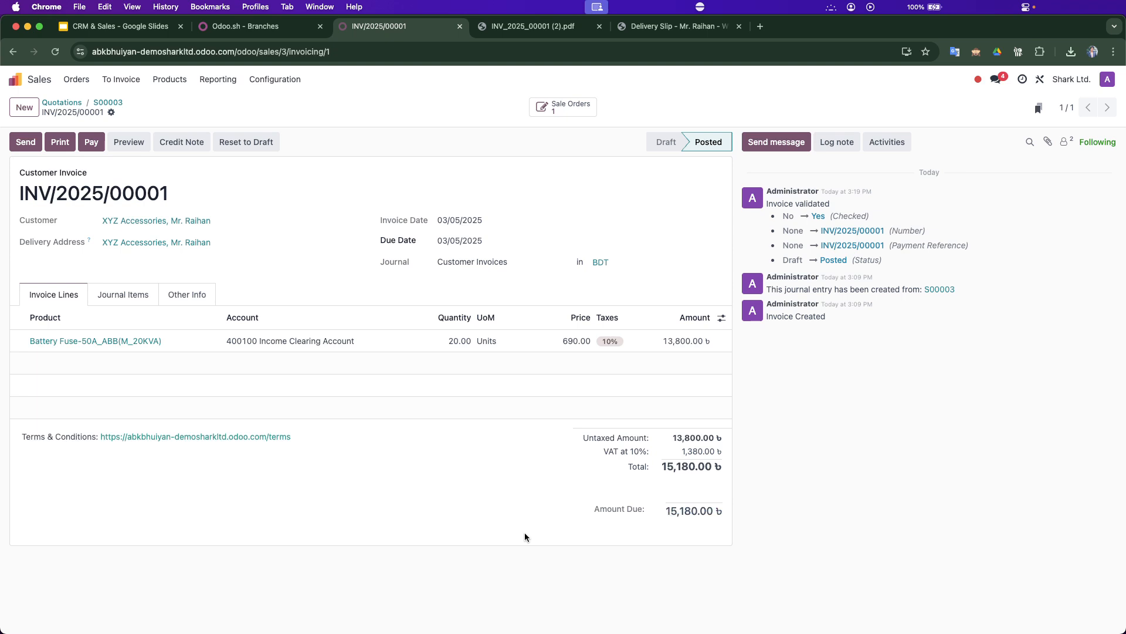
pyautogui.moveTo(666, 512); pyautogui.dragTo(724, 511)
pyautogui.click(669, 191)
# - Go to the Accounting module and open the 10% sales tax from the configured taxes
pyautogui.click(16, 79)
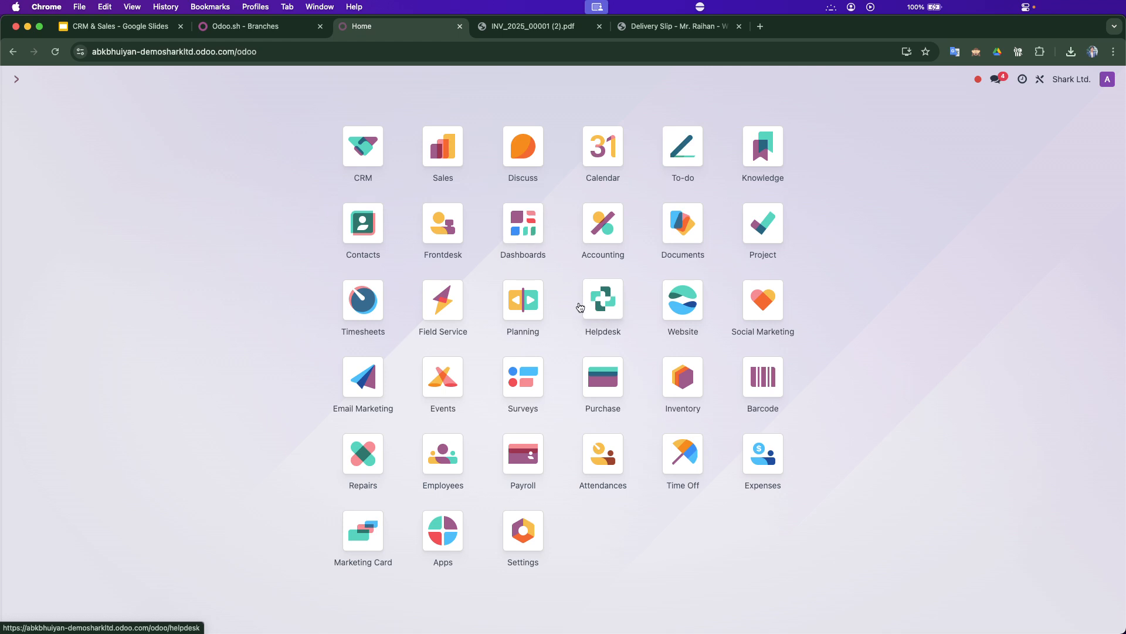
pyautogui.click(585, 249)
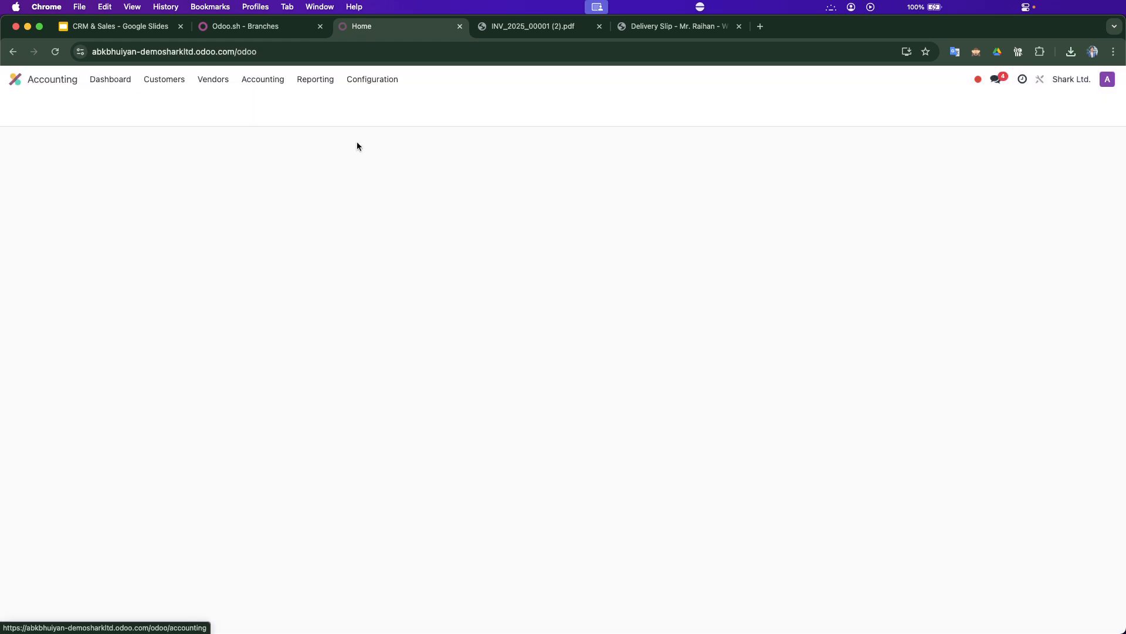
pyautogui.click(373, 80)
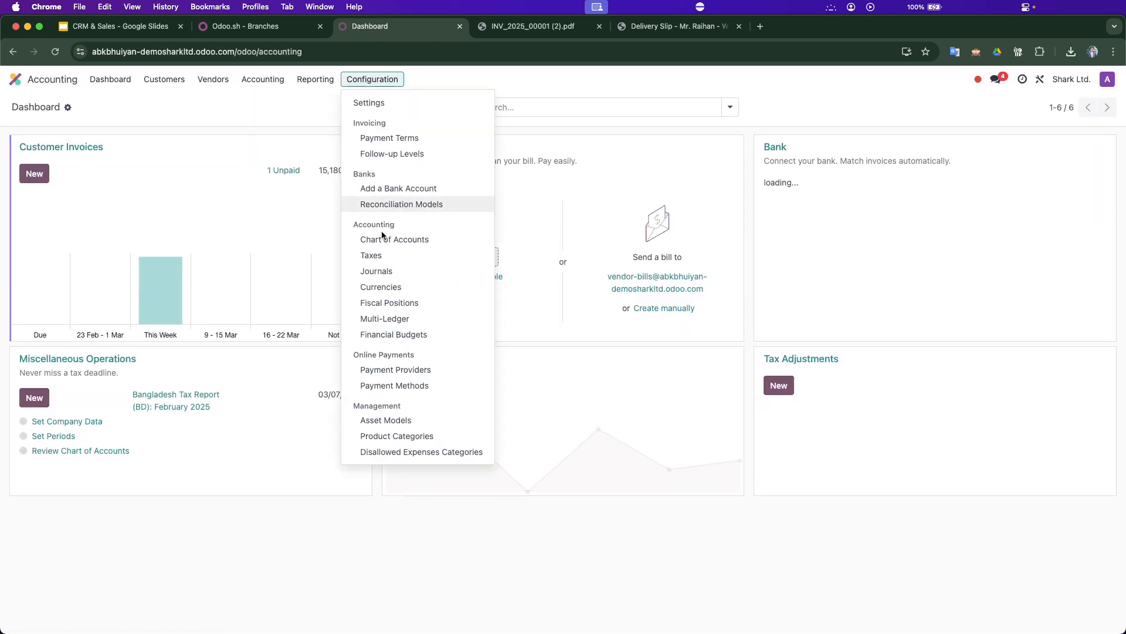
pyautogui.click(380, 254)
pyautogui.click(237, 170)
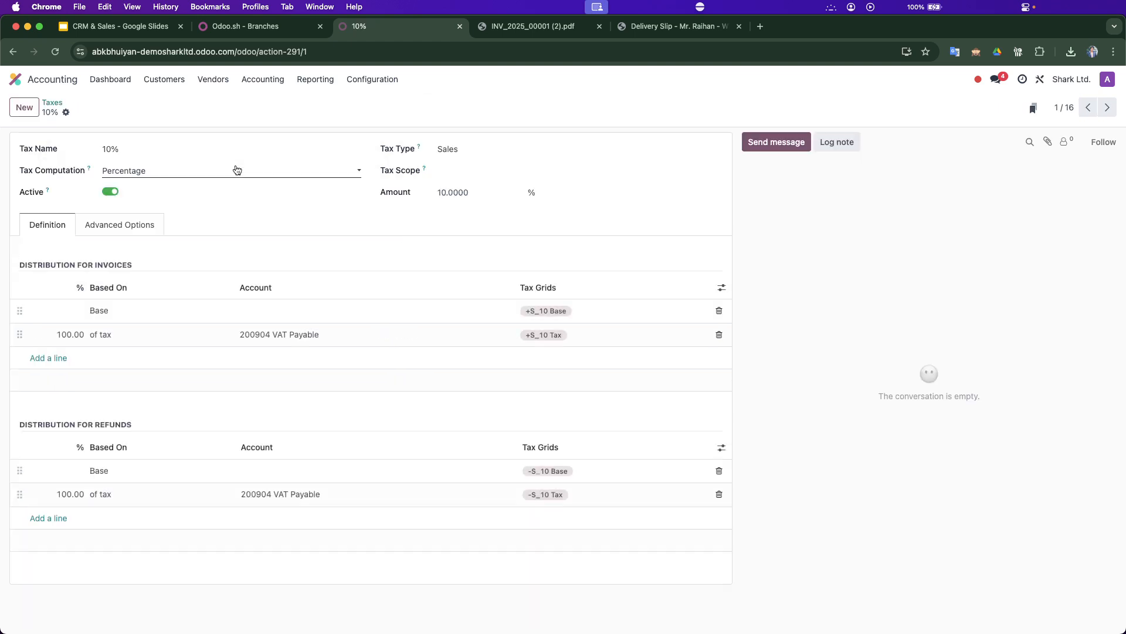